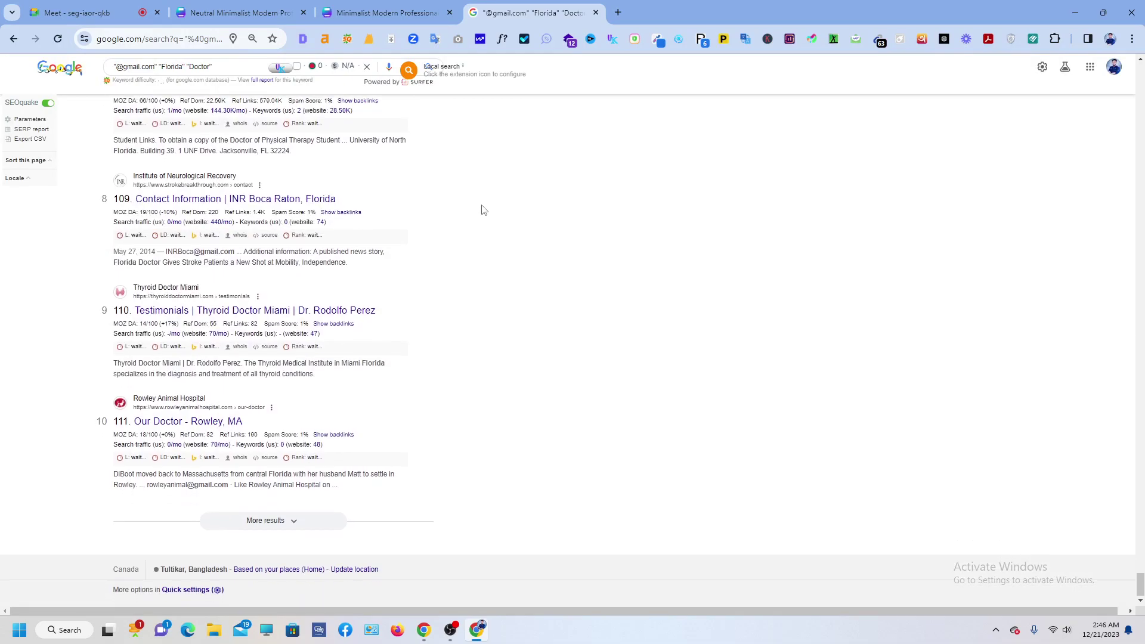
click(271, 520)
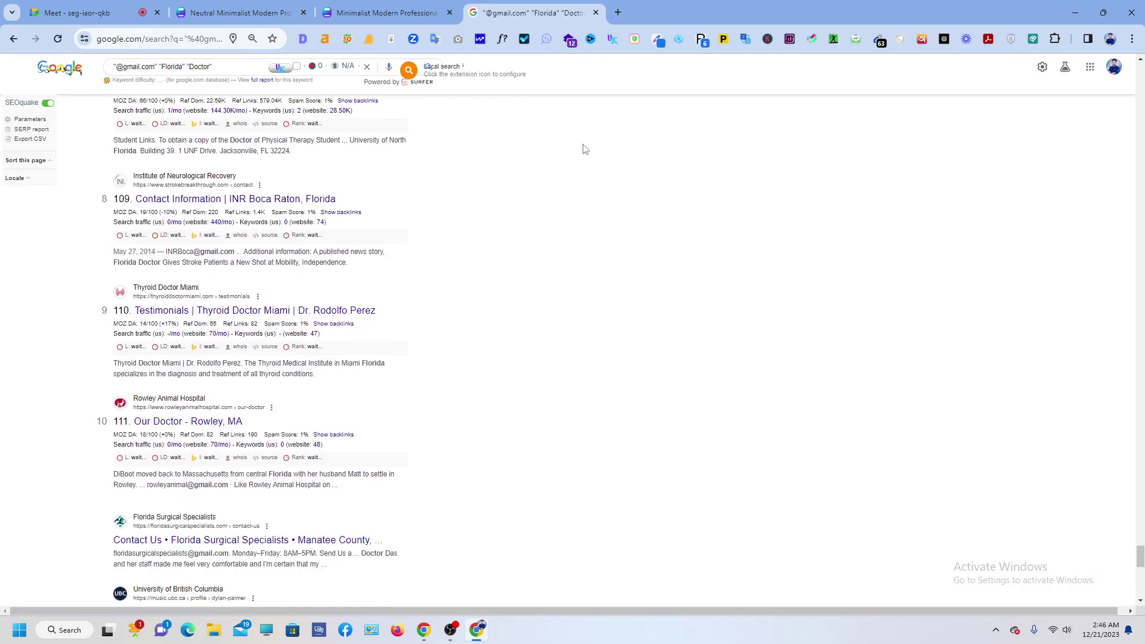
scroll(524, 464, down, 10)
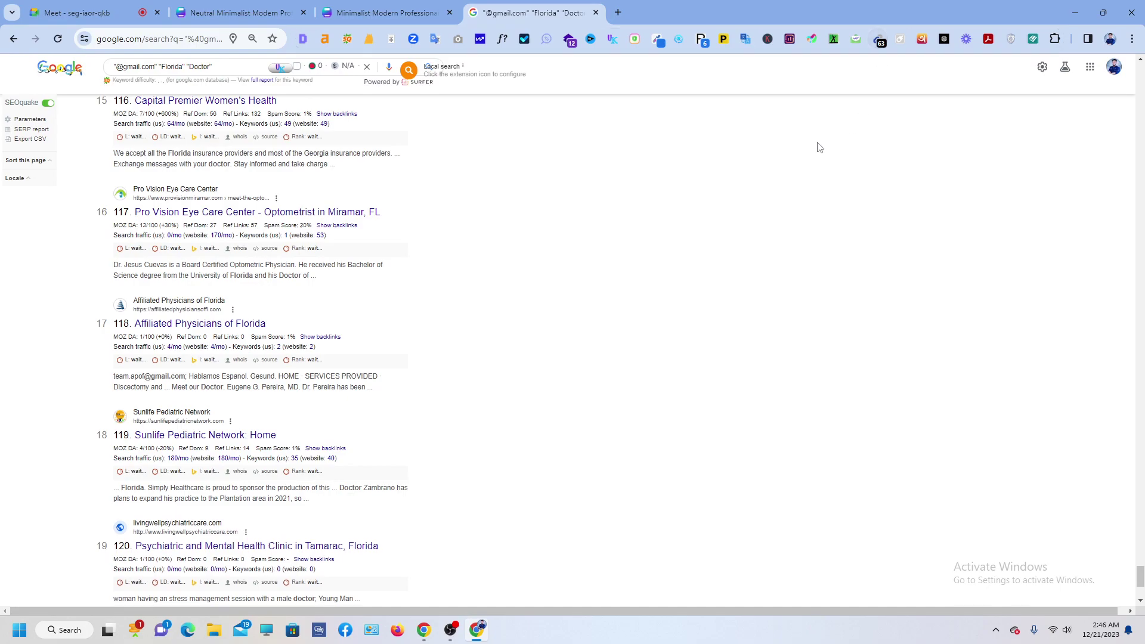
scroll(699, 218, down, 4)
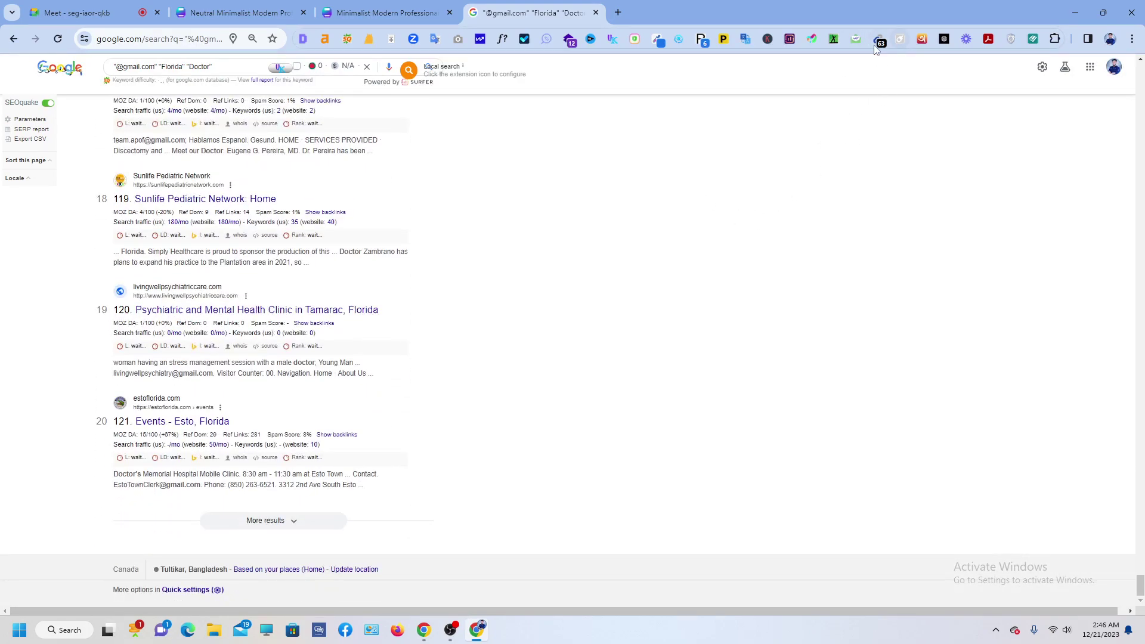
Open Email Extractor's list of addresses collected from the search results and look through it.
click(879, 42)
scroll(756, 136, down, 8)
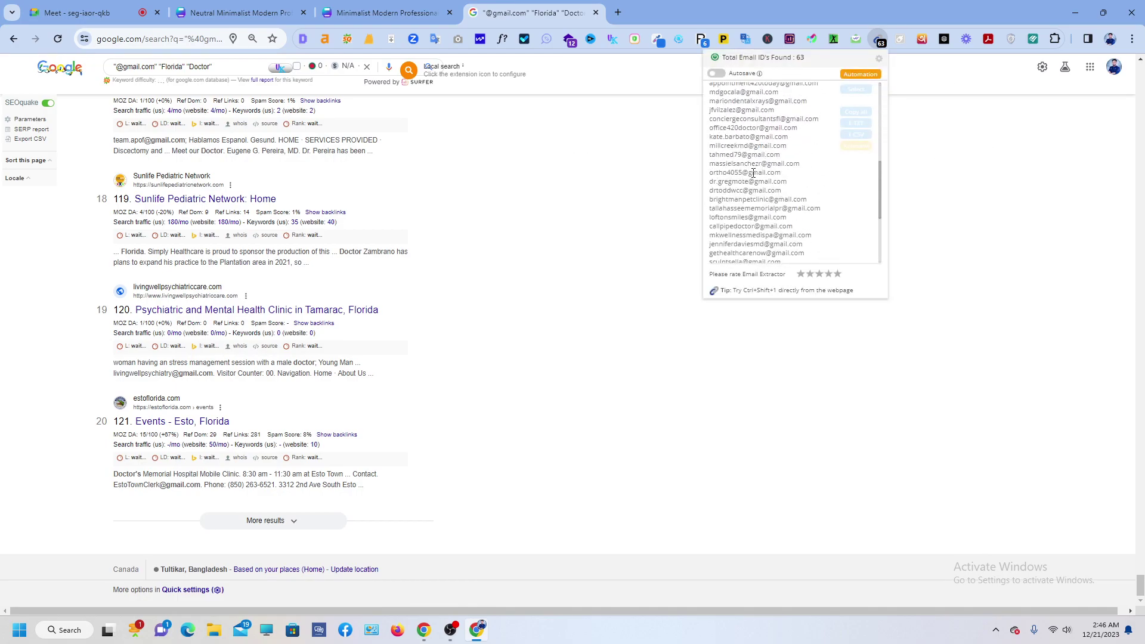
scroll(762, 178, up, 10)
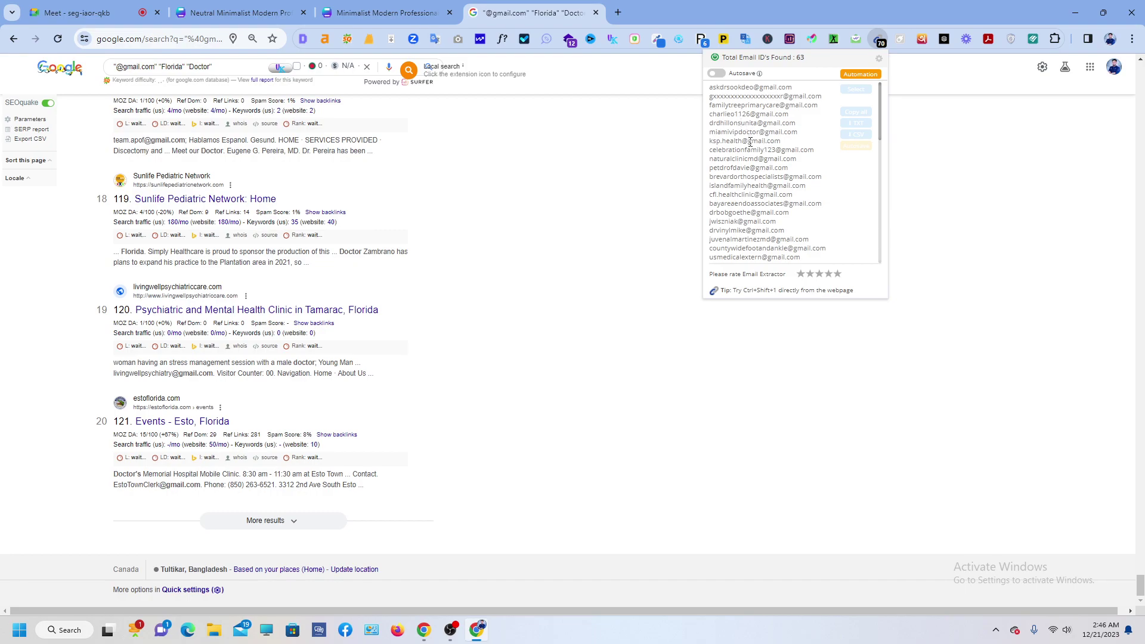
key(ctrl+a)
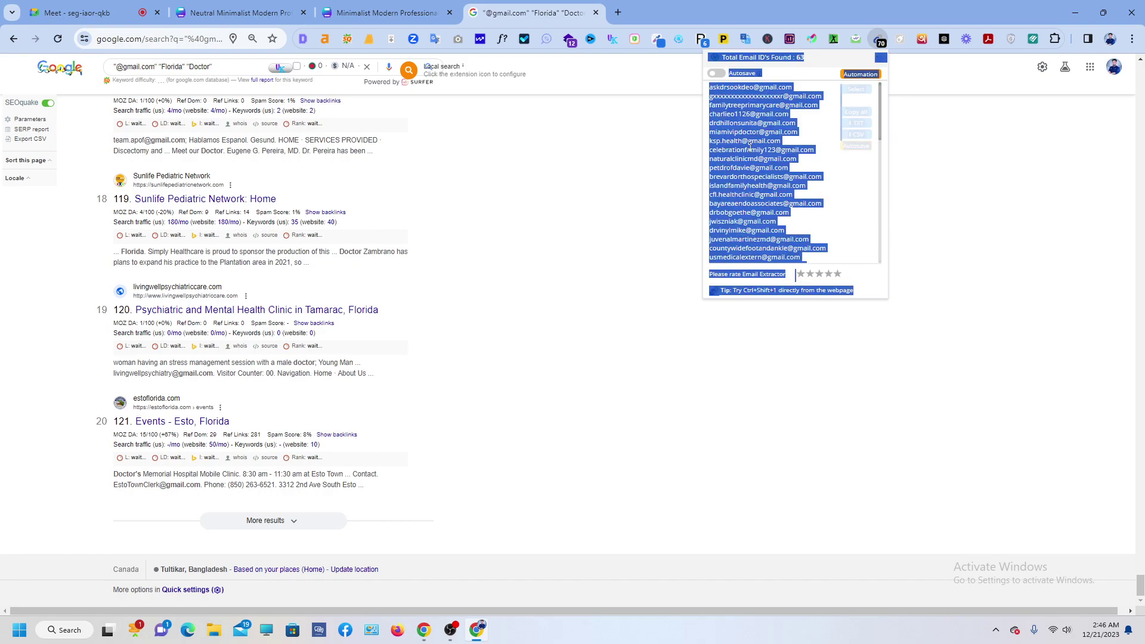
click(778, 210)
double_click(782, 186)
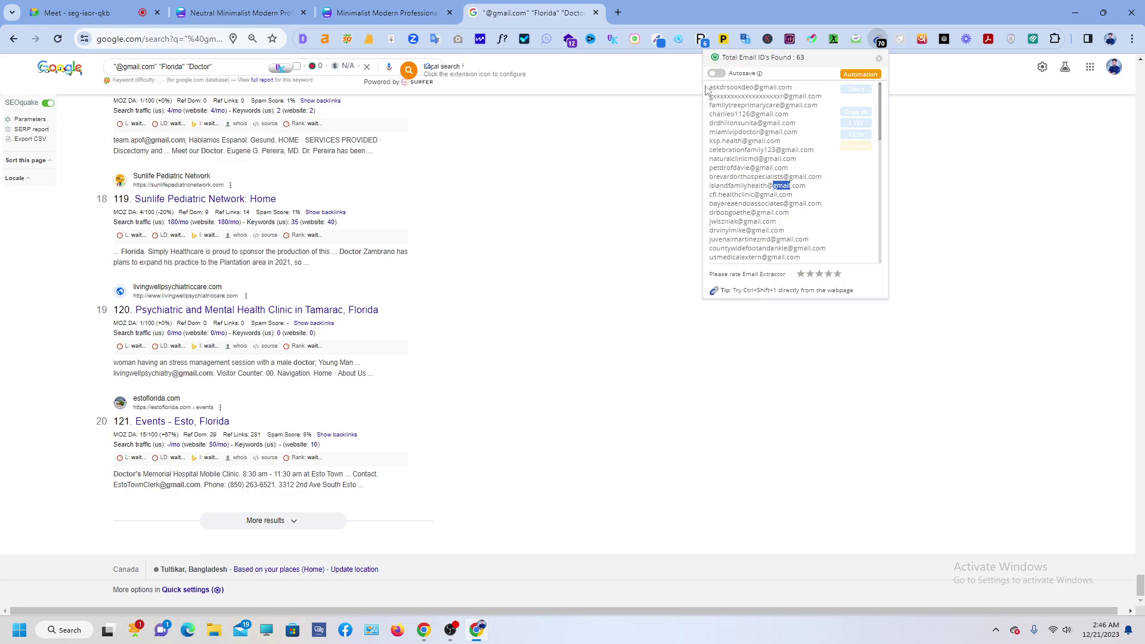
Select all the extracted email addresses, from the first to the last in the list, and copy them.
drag(713, 87, 850, 267)
right_click(761, 185)
click(812, 202)
Switch to Google Sheets in a new browser tab and create a blank spreadsheet.
click(618, 12)
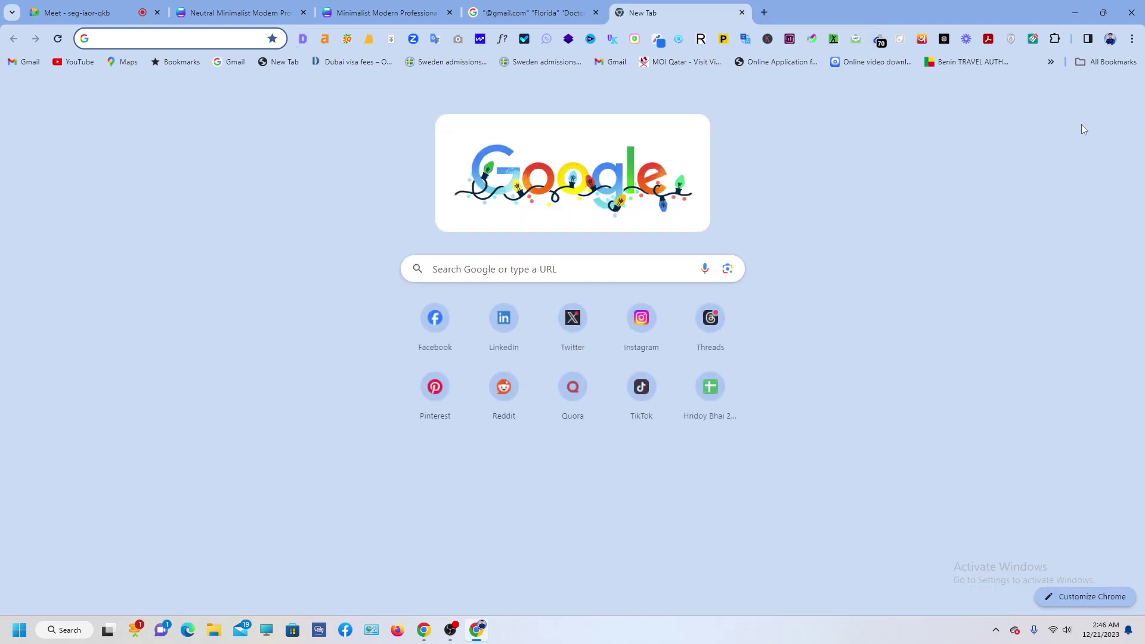
click(1095, 96)
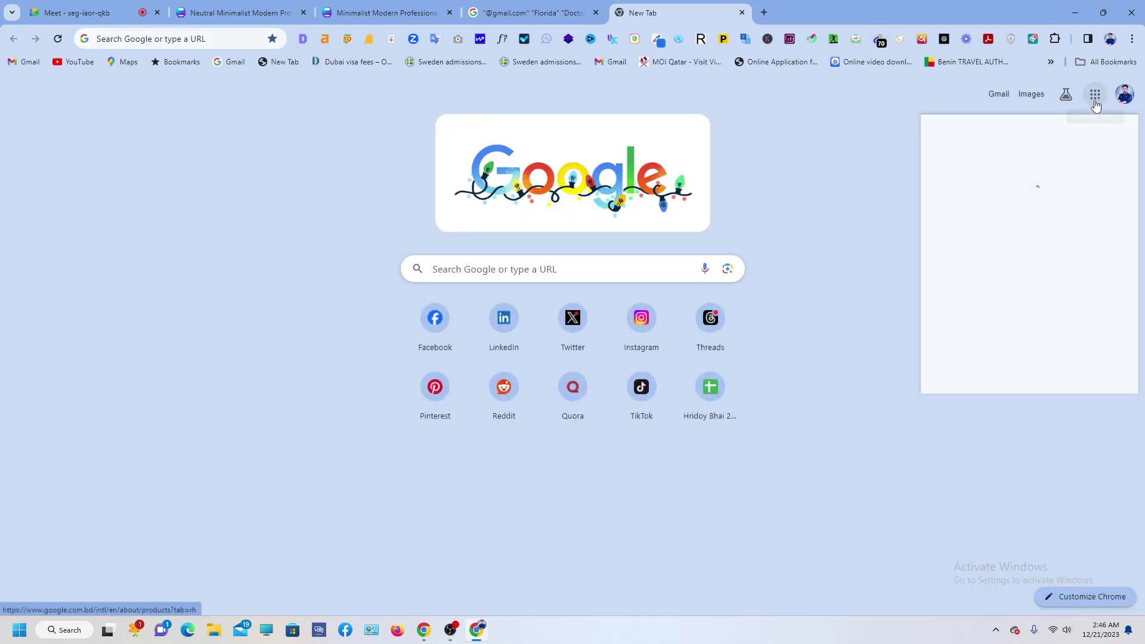
scroll(1101, 262, down, 2)
scroll(1095, 284, down, 1)
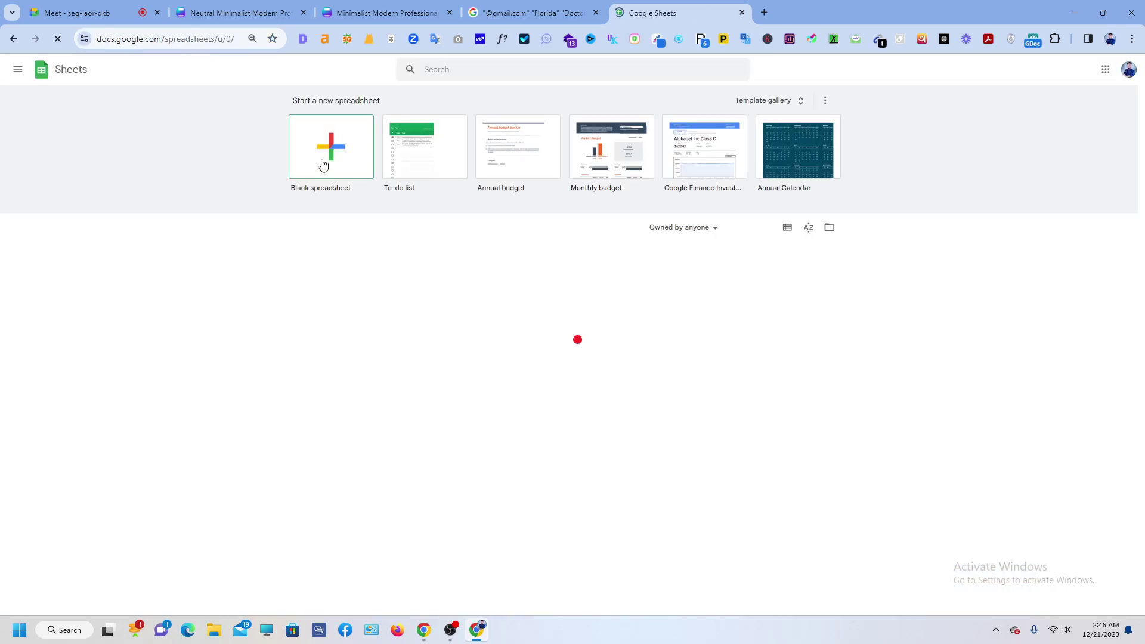
click(323, 165)
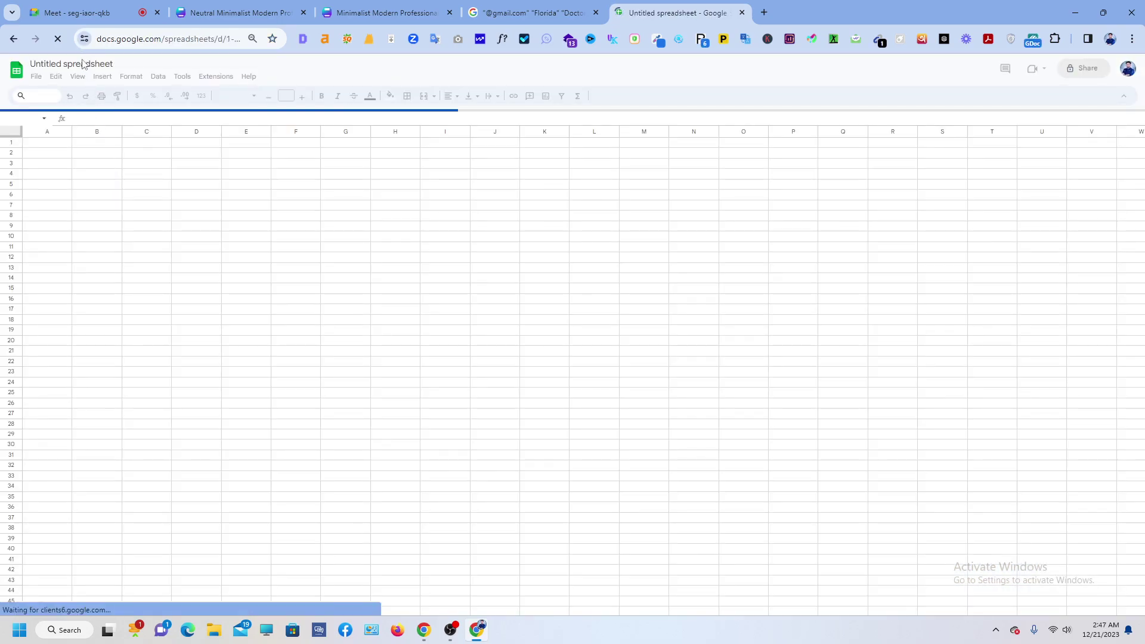
Rename the spreadsheet as Email Marketing For XYZ.
click(117, 66)
text(E)
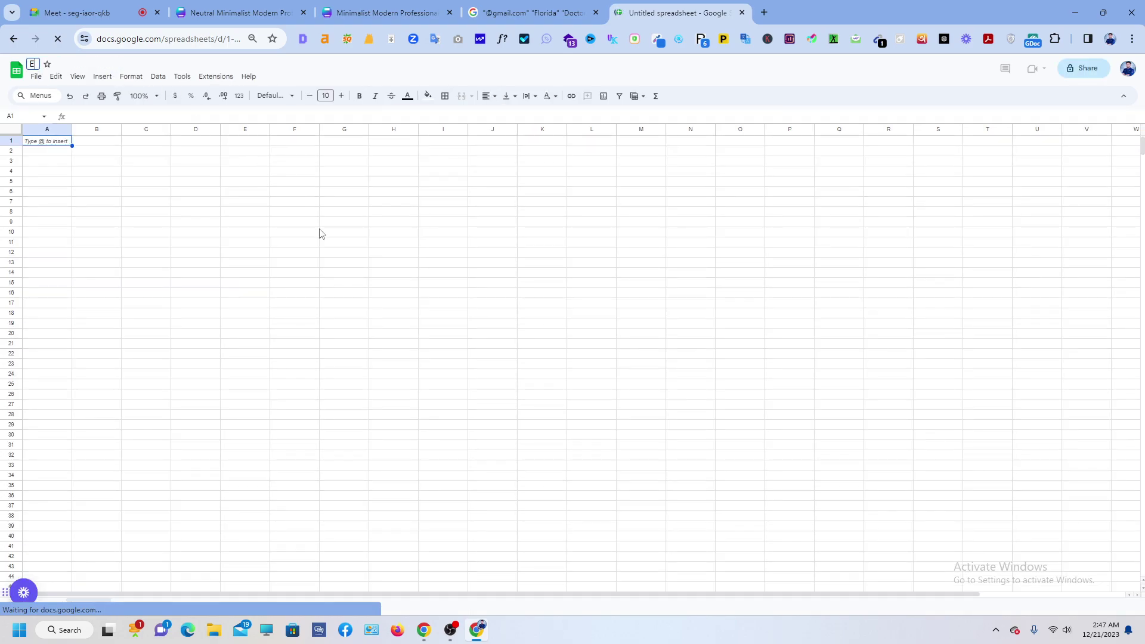
text(mail Marketi)
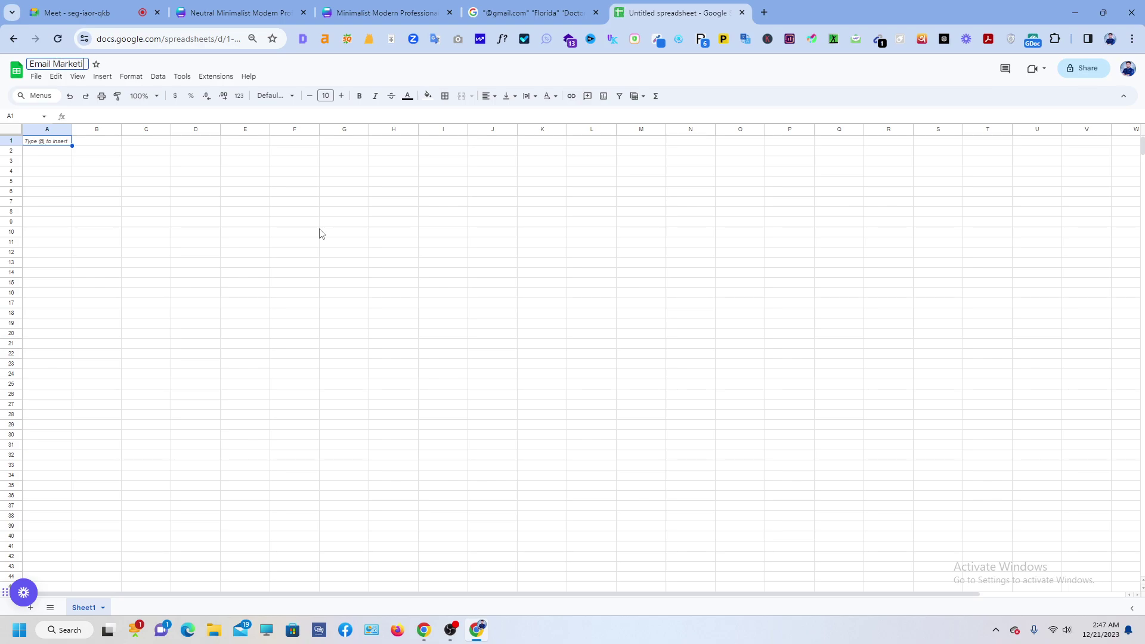
text(ng For XYZ)
click(244, 204)
Paste the copied email addresses into column A starting at cell A1 and look over the list.
click(50, 143)
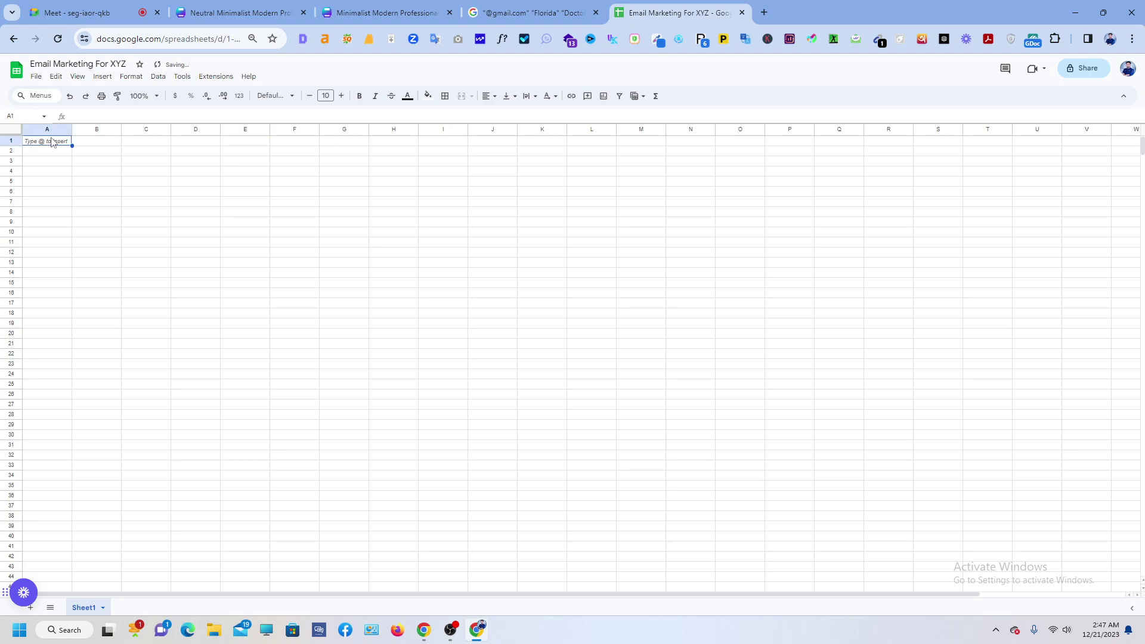
key(ctrl+v)
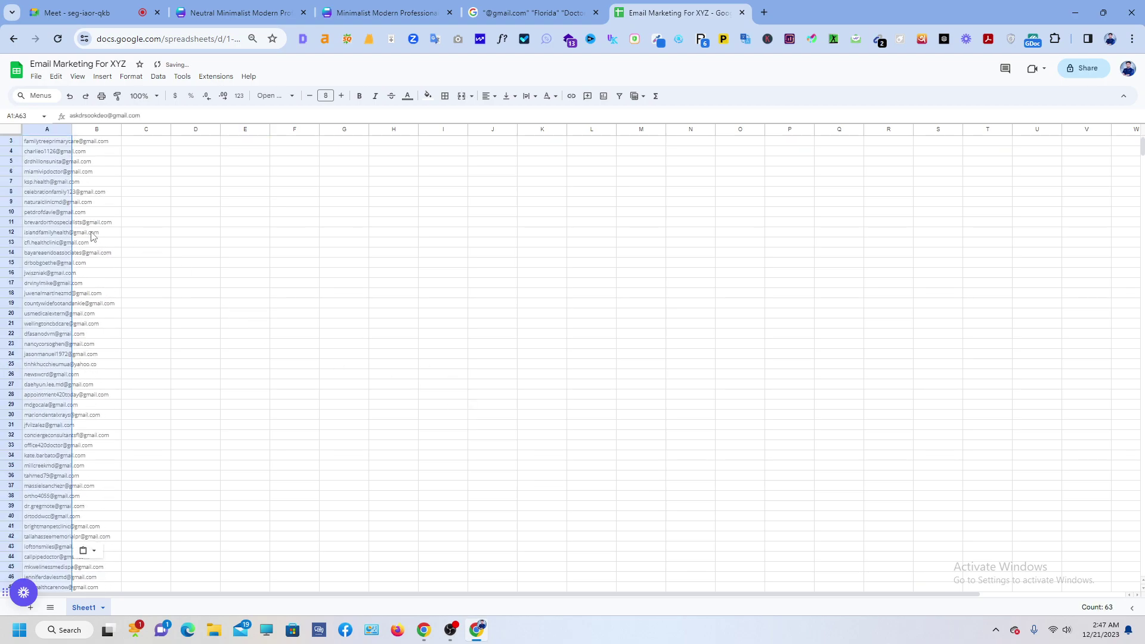
scroll(88, 248, down, 3)
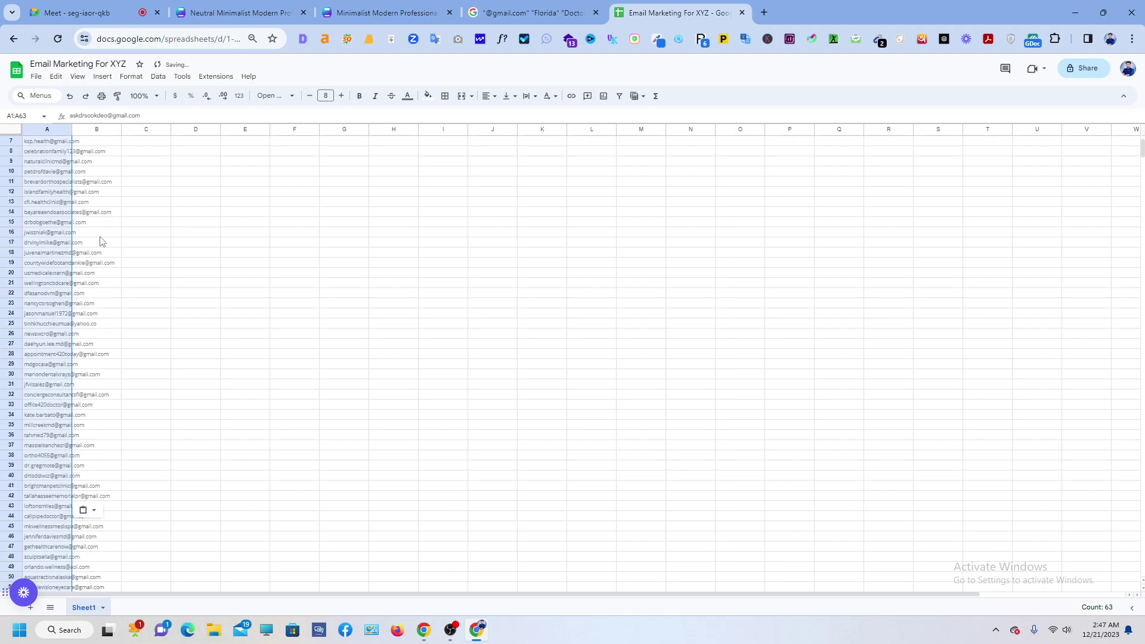
scroll(316, 79, up, 3)
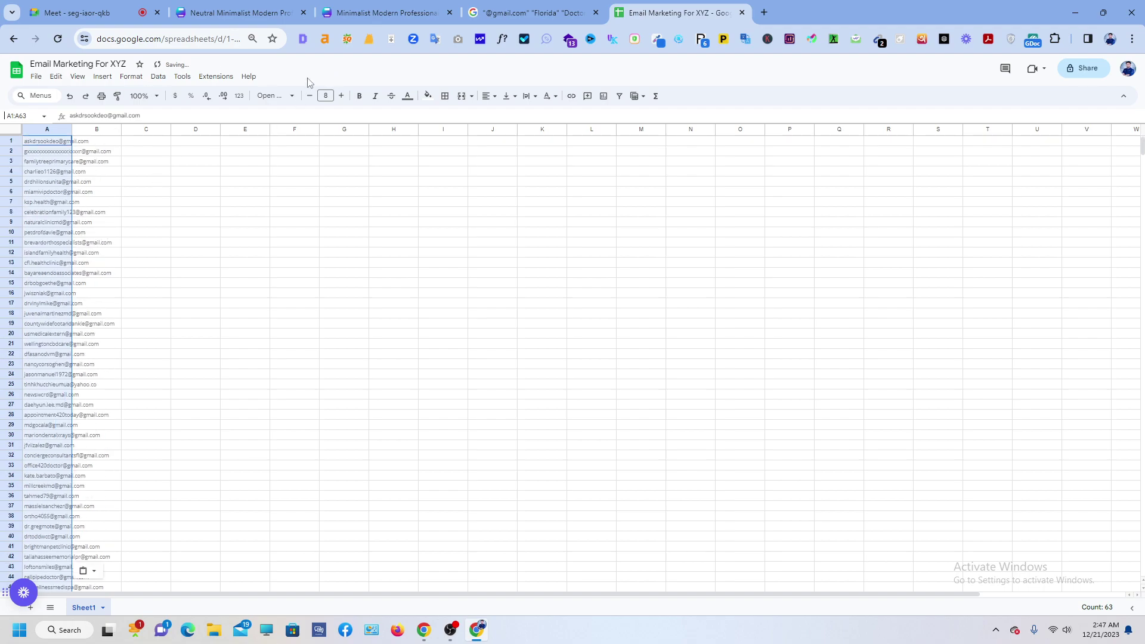
Undo the email list paste and paste the copied addresses into column A again from cell A1.
key(ctrl+z)
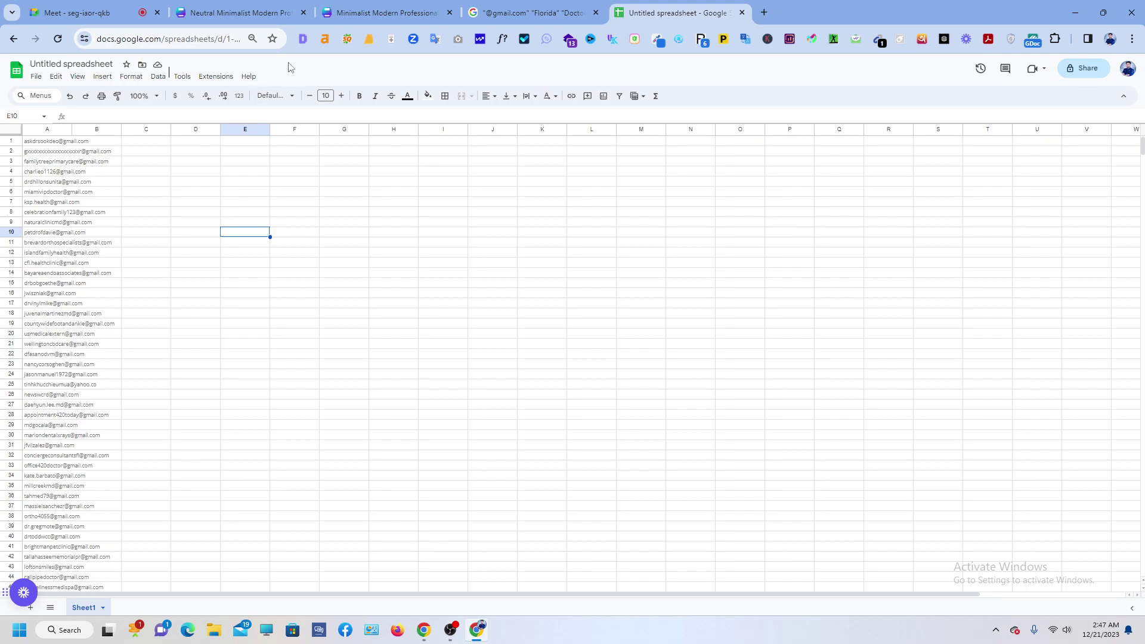
scroll(166, 193, down, 3)
scroll(191, 251, up, 3)
scroll(191, 250, right, 2)
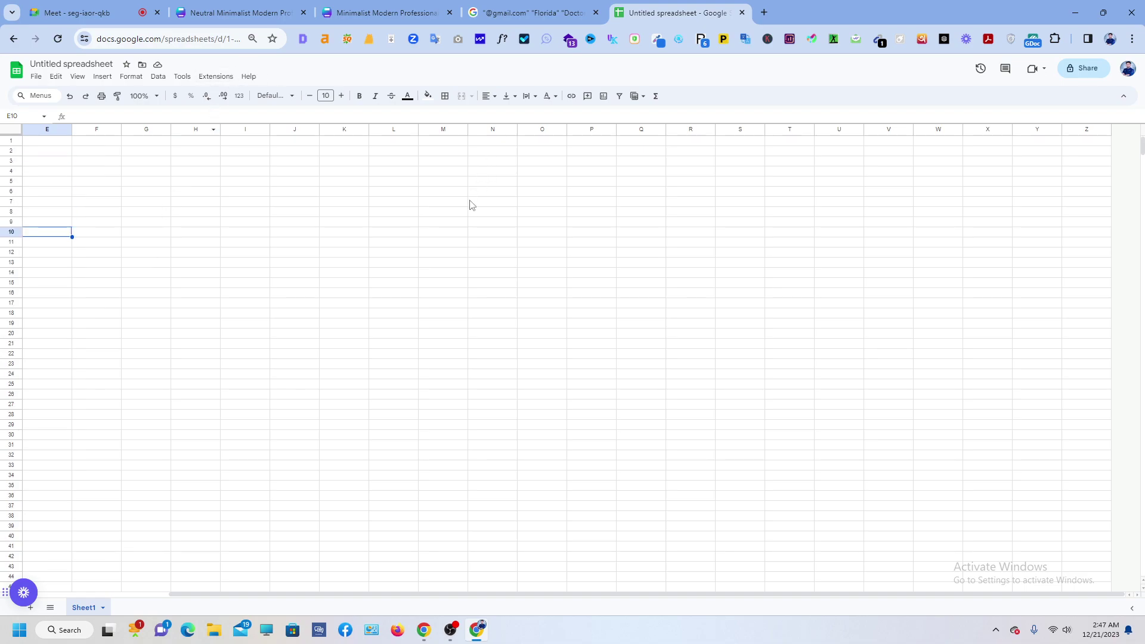
key(ctrl+z)
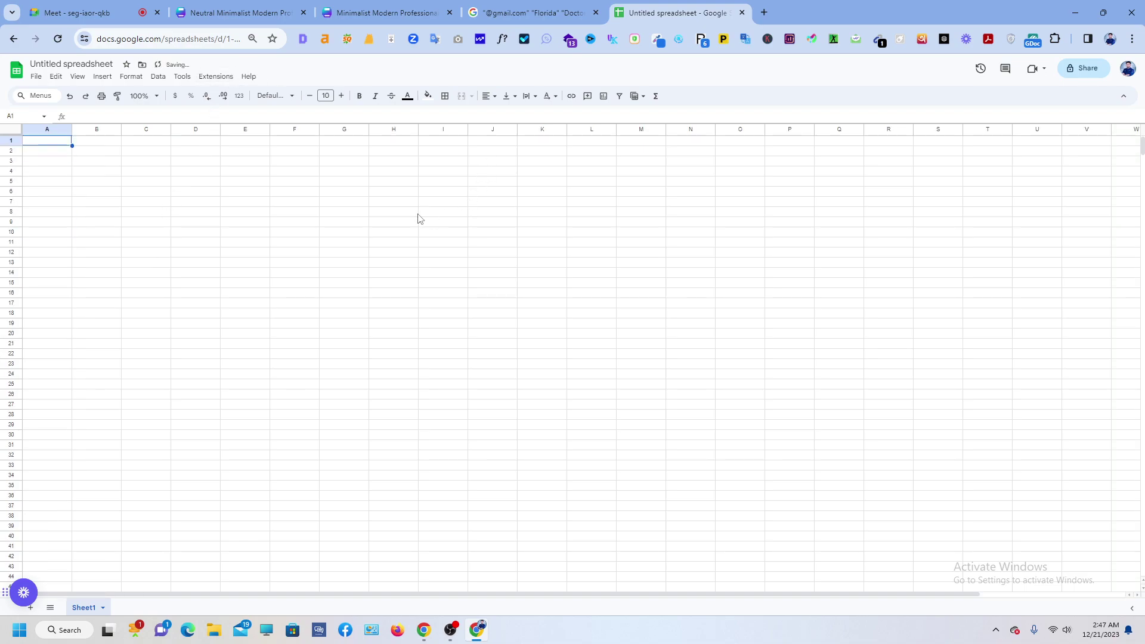
key(ctrl+v)
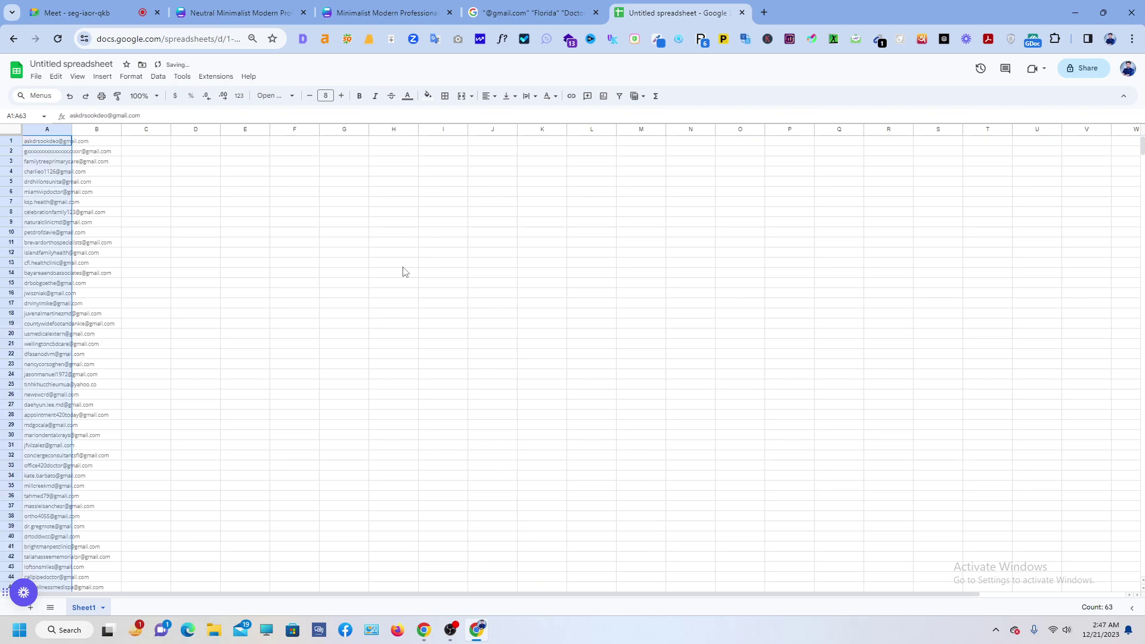
Examine the last entries of the email list in column A for incomplete or irrelevant addresses.
scroll(234, 252, down, 6)
click(243, 404)
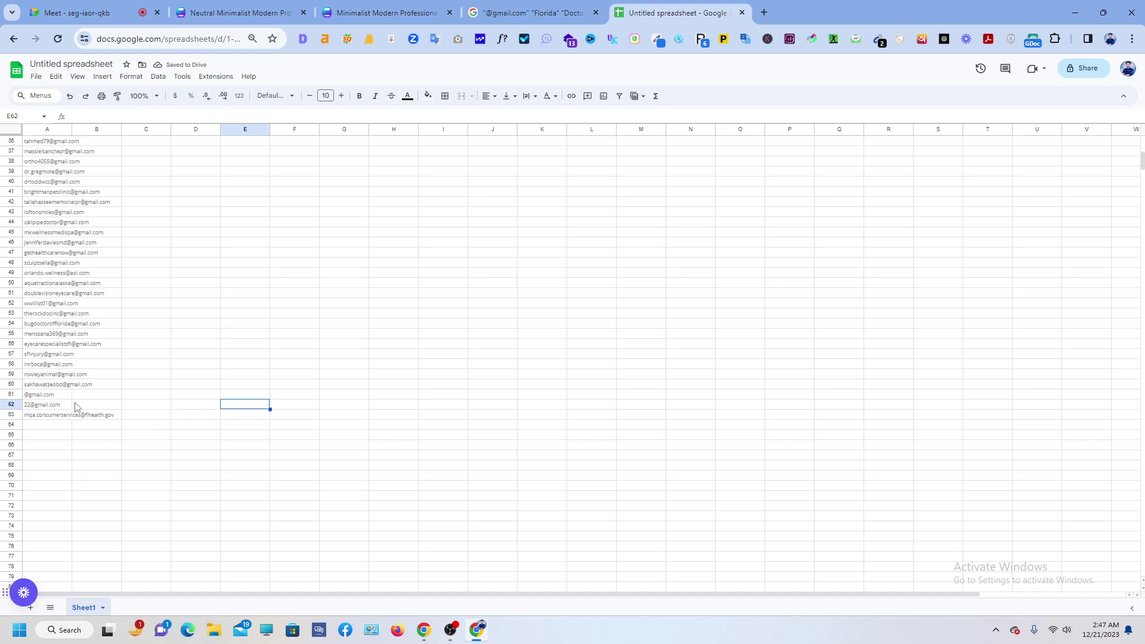
click(59, 395)
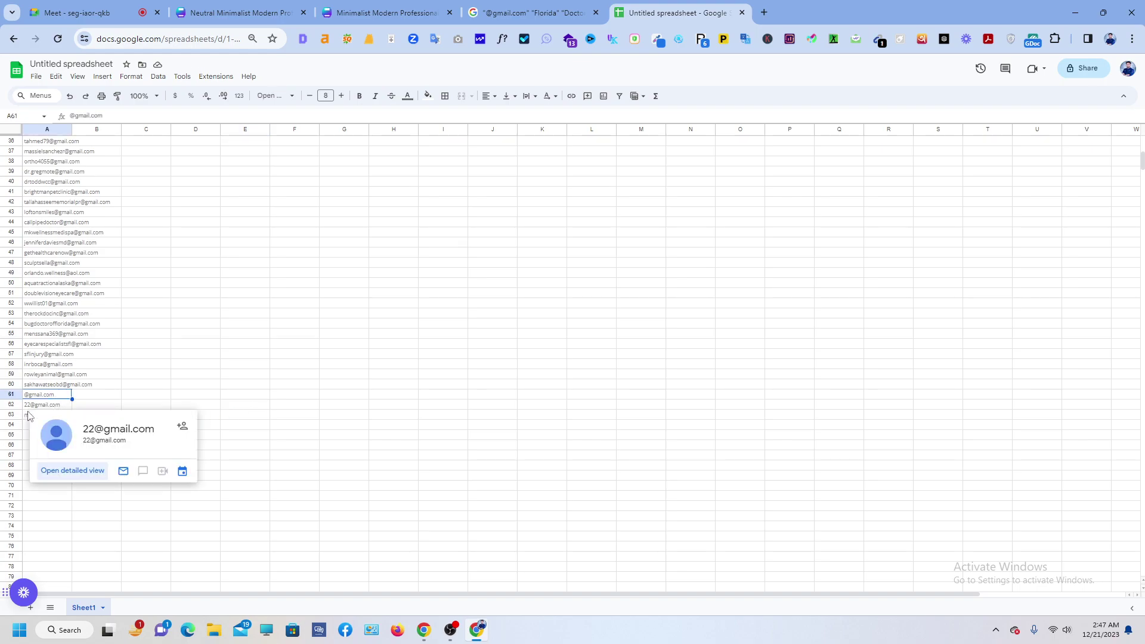
click(65, 387)
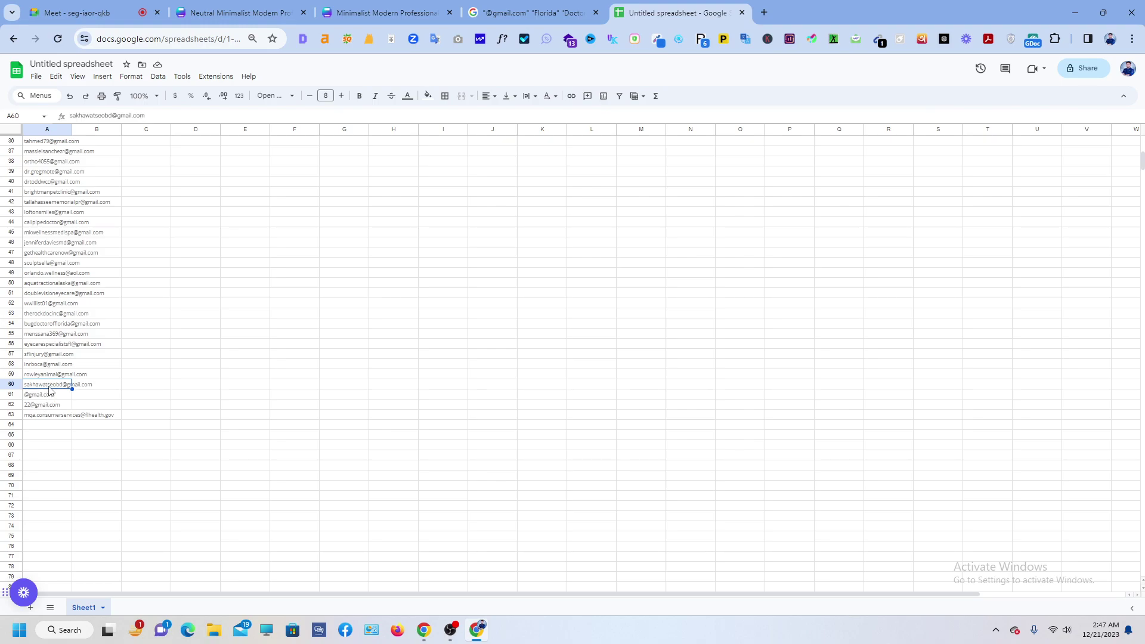
mouse_move(63, 388)
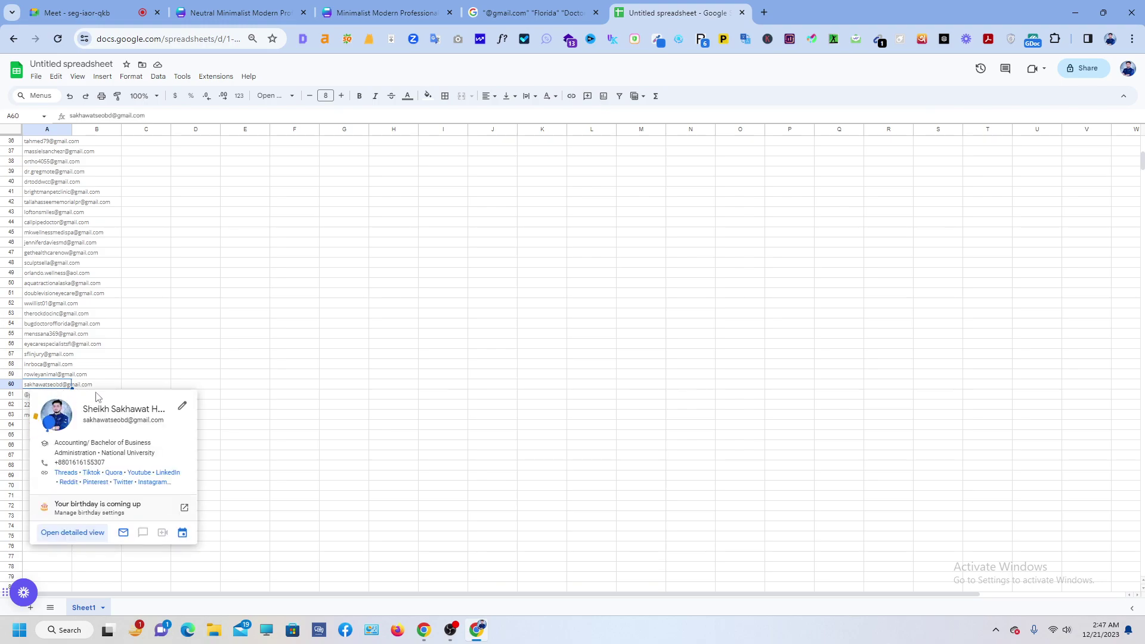
key(Up)
key(Right)
key(Right)
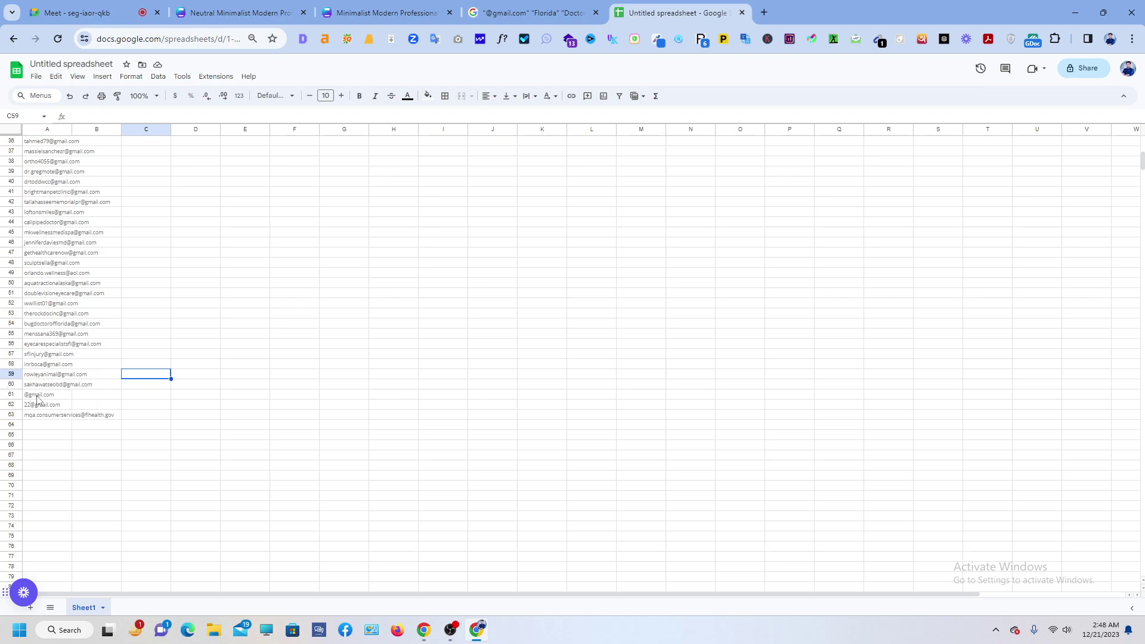
Delete the last four email entries in cells A60:A63.
drag(43, 389, 88, 415)
click(69, 415)
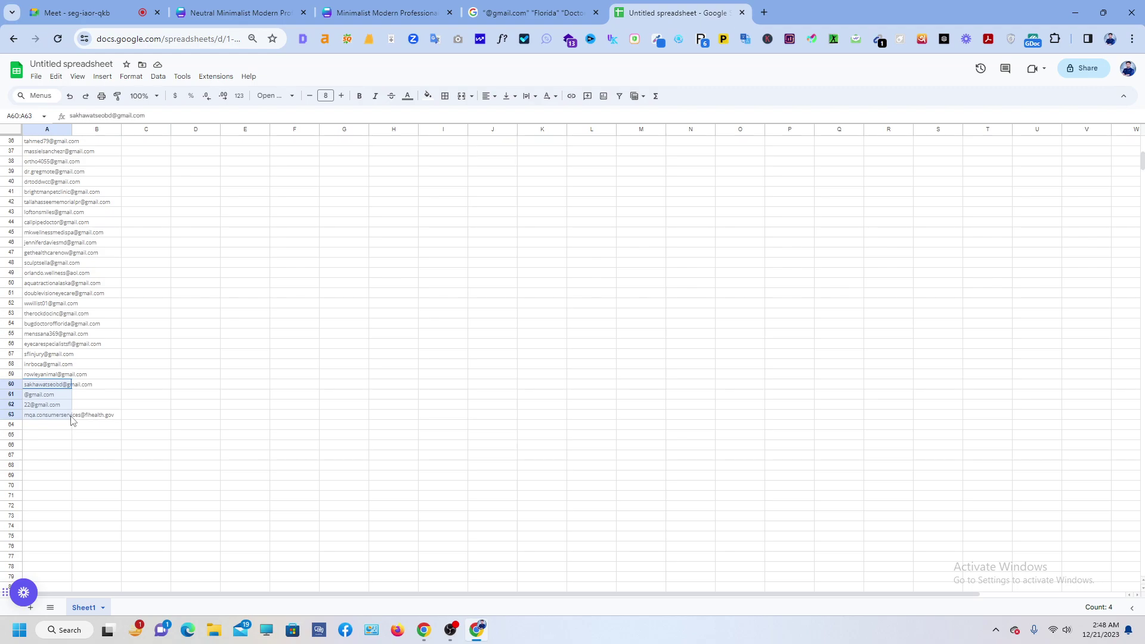
click(63, 376)
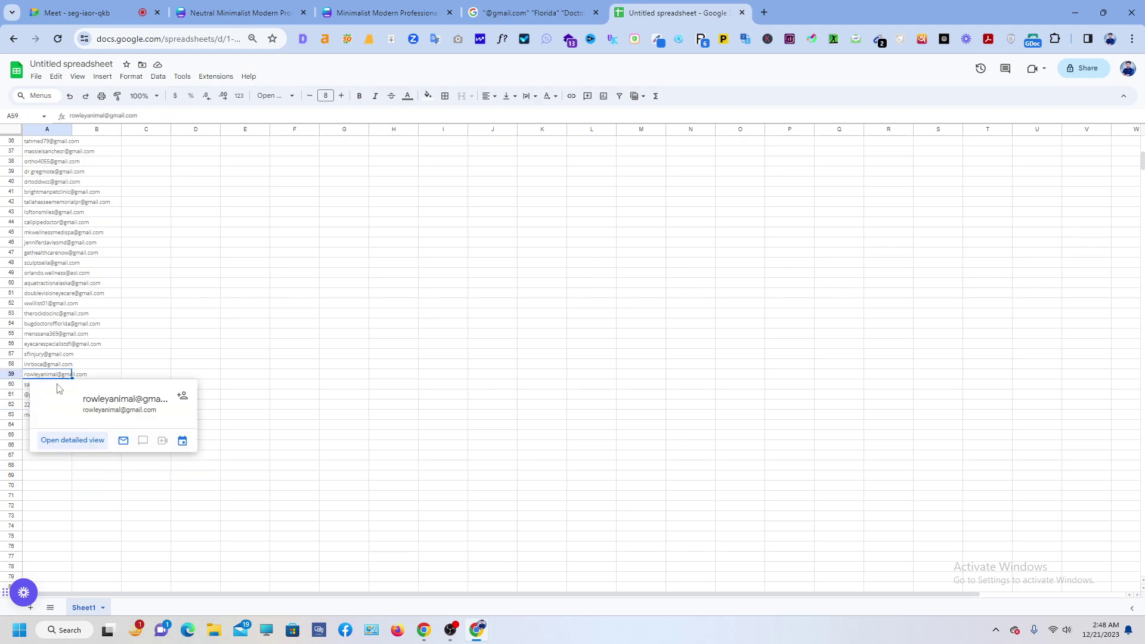
click(295, 344)
drag(70, 390, 76, 416)
key(Delete)
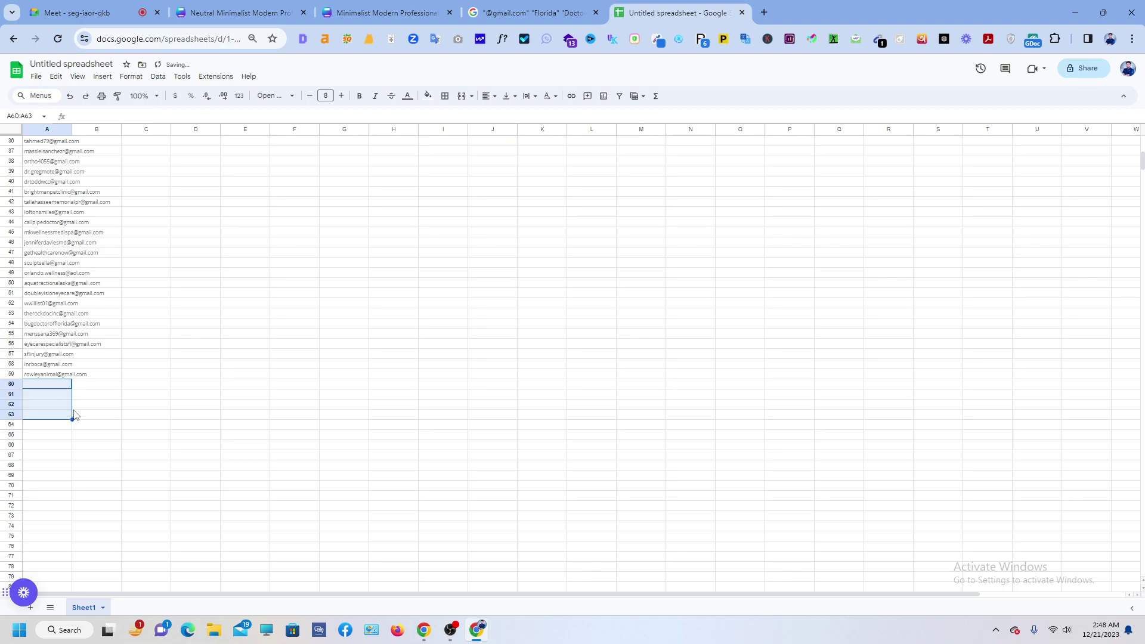
Remove duplicates from the selected range A60:A63, analyzing column A without a header row.
click(158, 76)
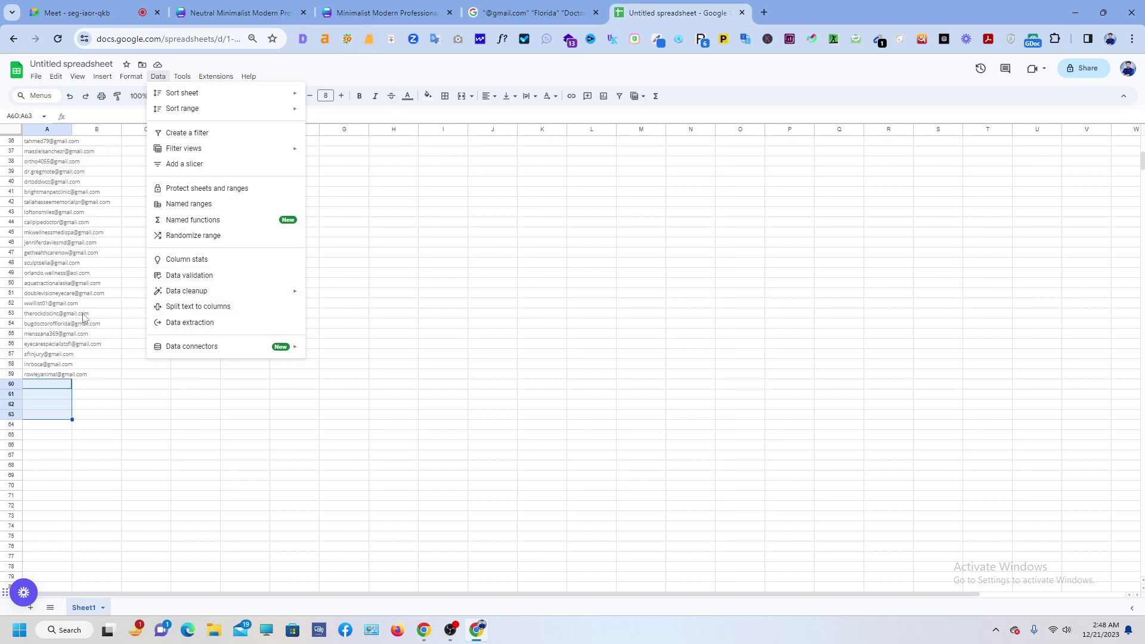
scroll(112, 257, up, 5)
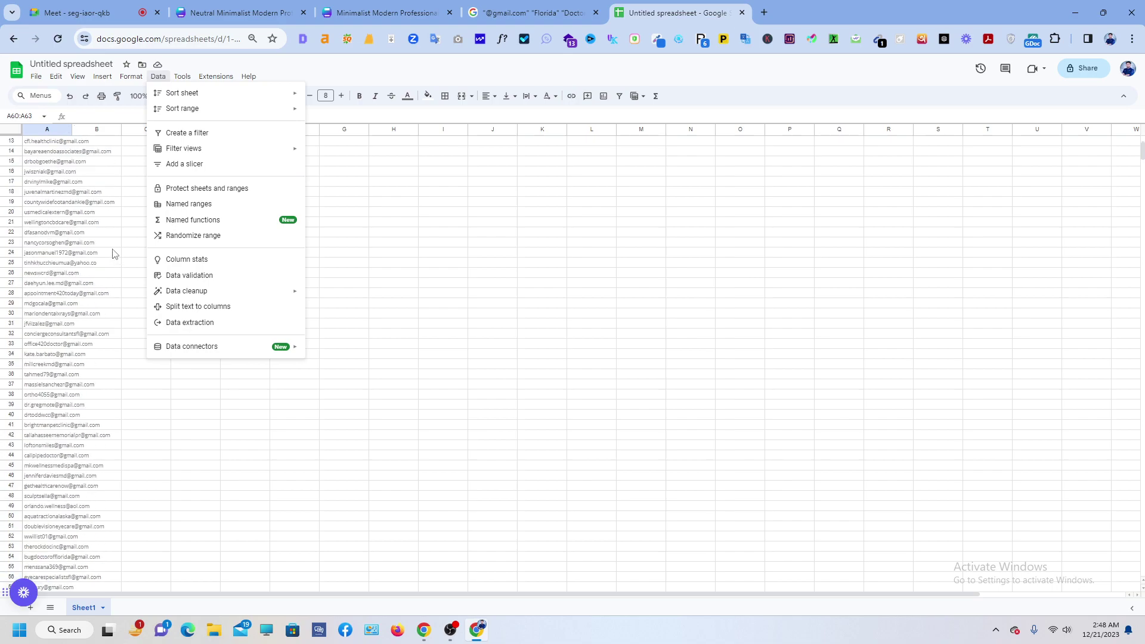
scroll(109, 248, up, 3)
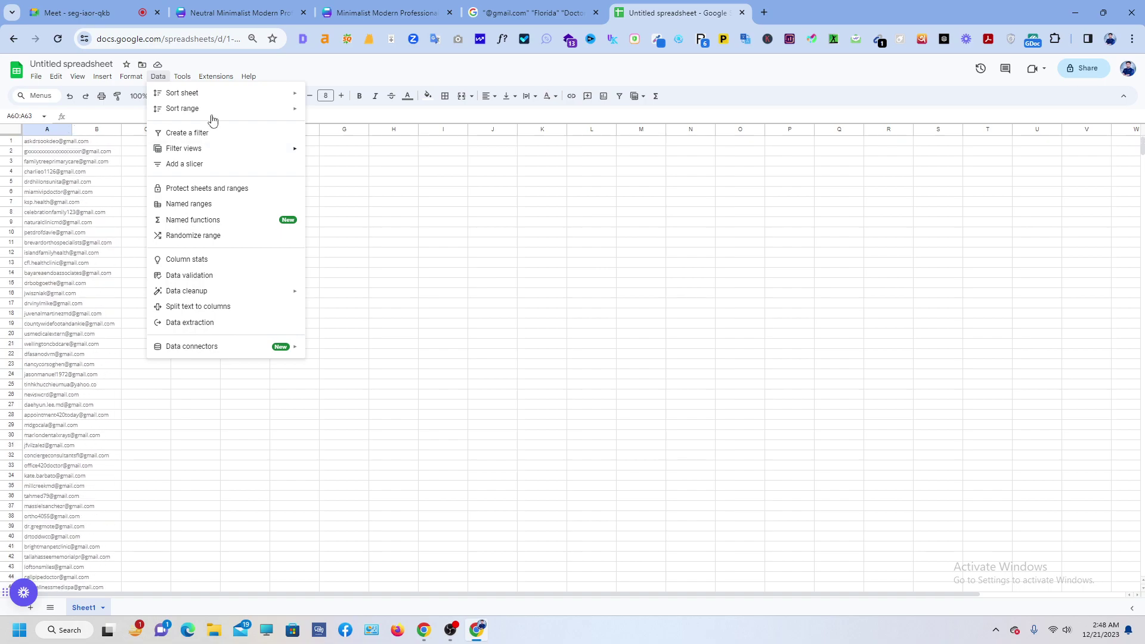
mouse_move(124, 78)
mouse_move(195, 297)
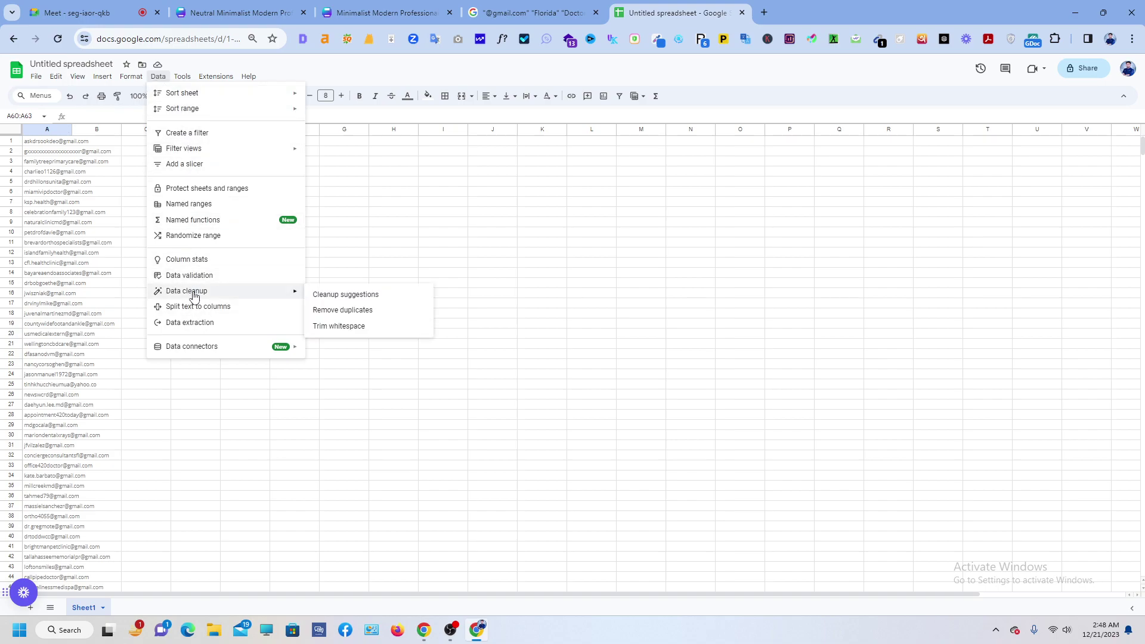
click(325, 316)
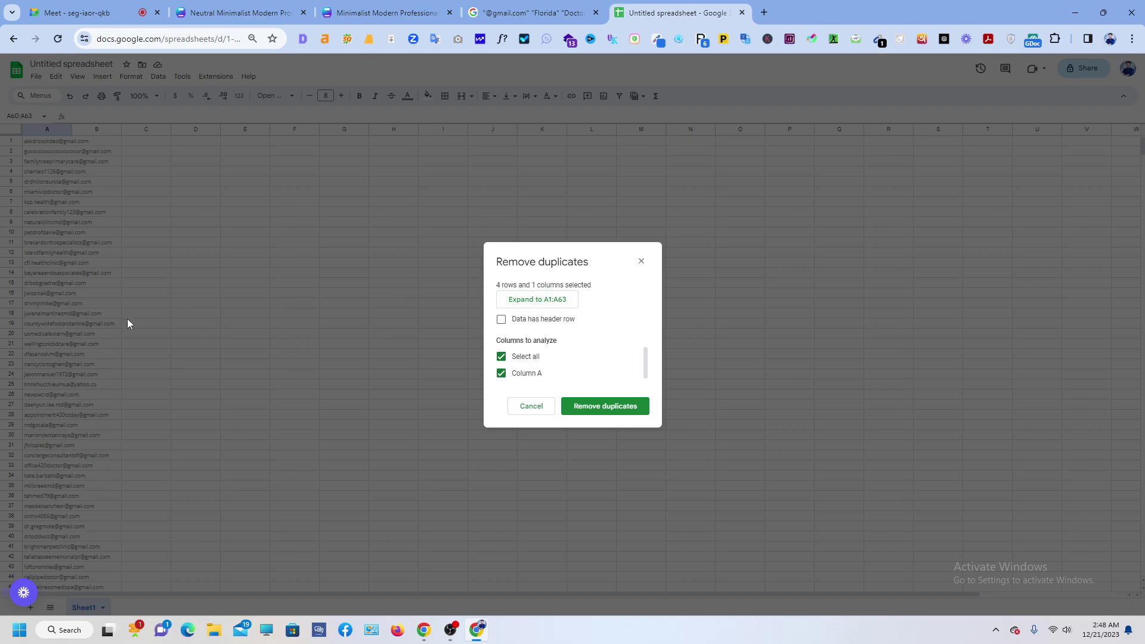
click(606, 411)
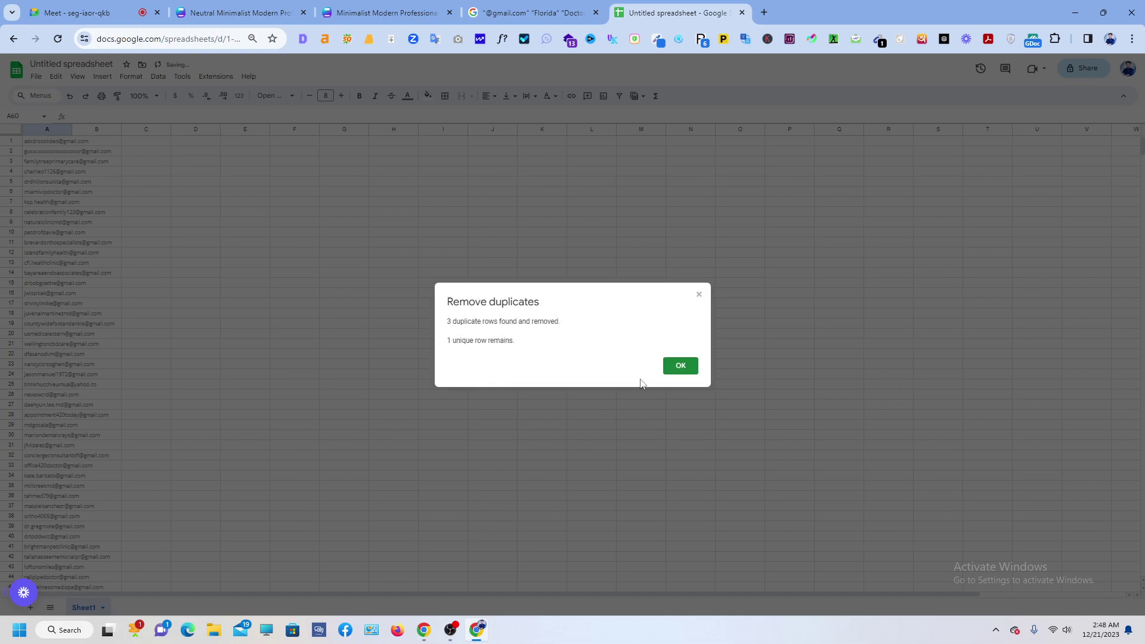
Dismiss the duplicate-removal report, open a new email to the address in cell A36 from its contact card, and close it unsent.
click(689, 370)
scroll(72, 215, down, 5)
click(61, 215)
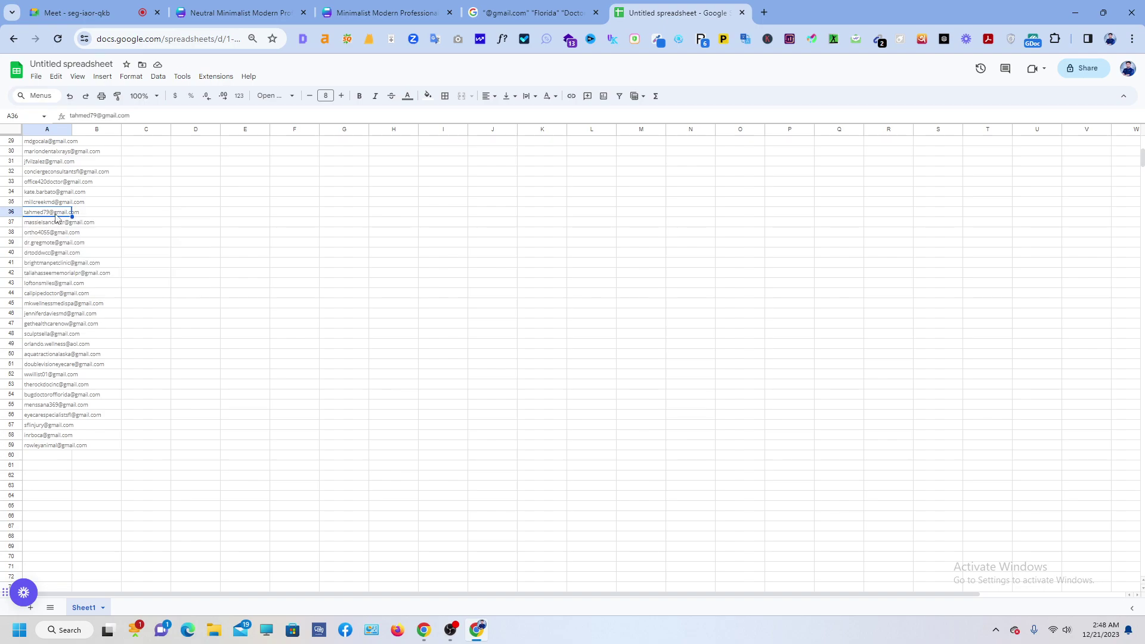
mouse_move(59, 221)
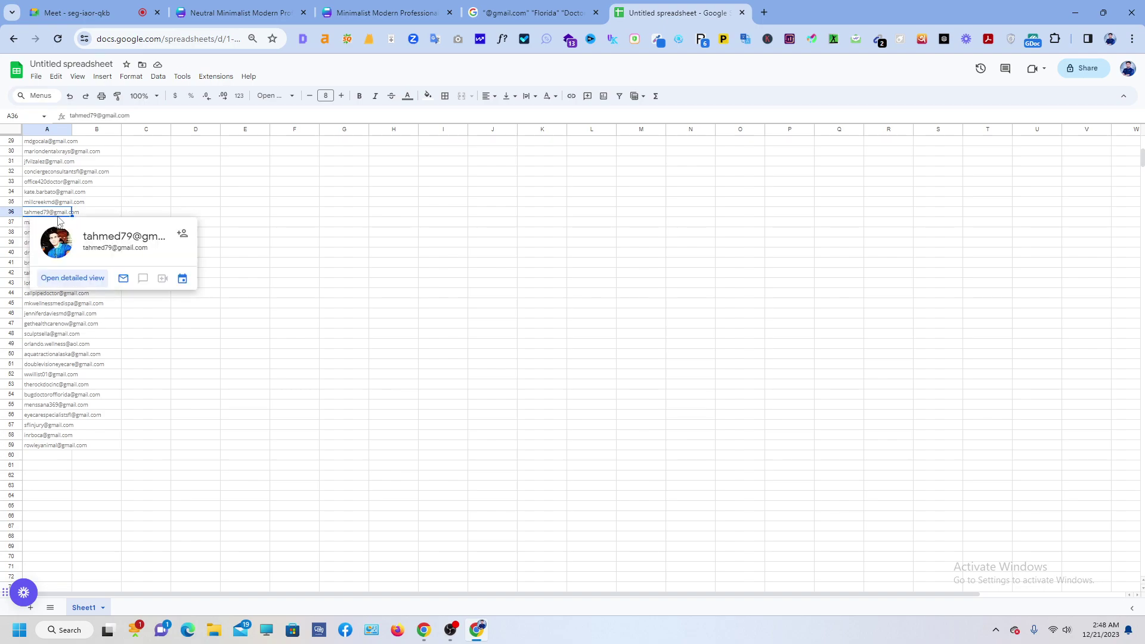
click(100, 248)
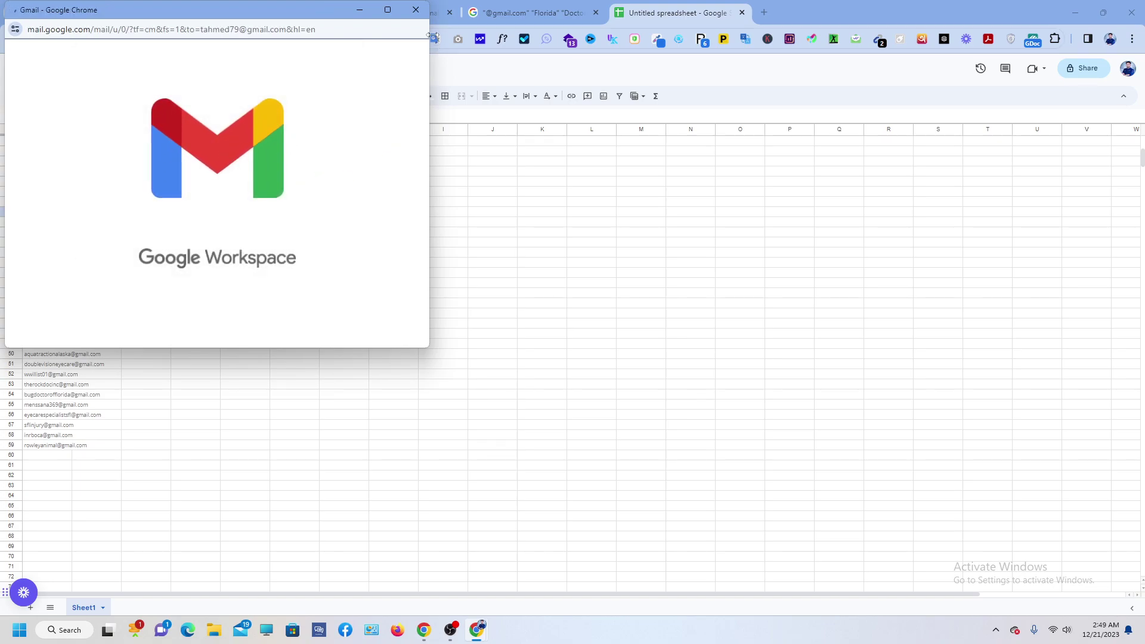
click(416, 9)
scroll(199, 244, up, 10)
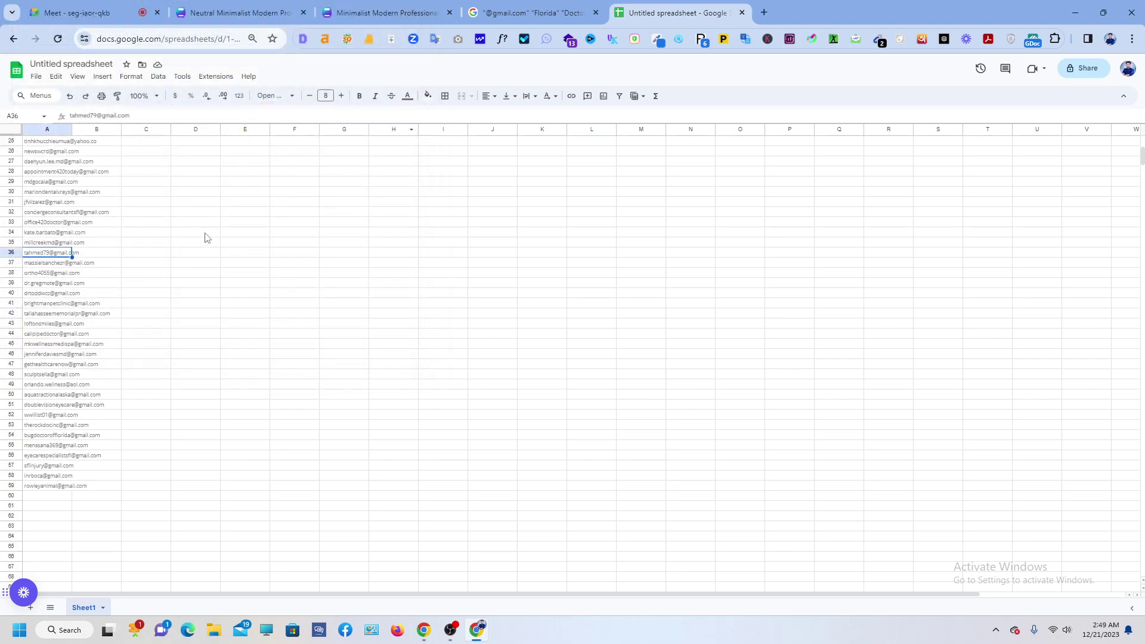
click(309, 296)
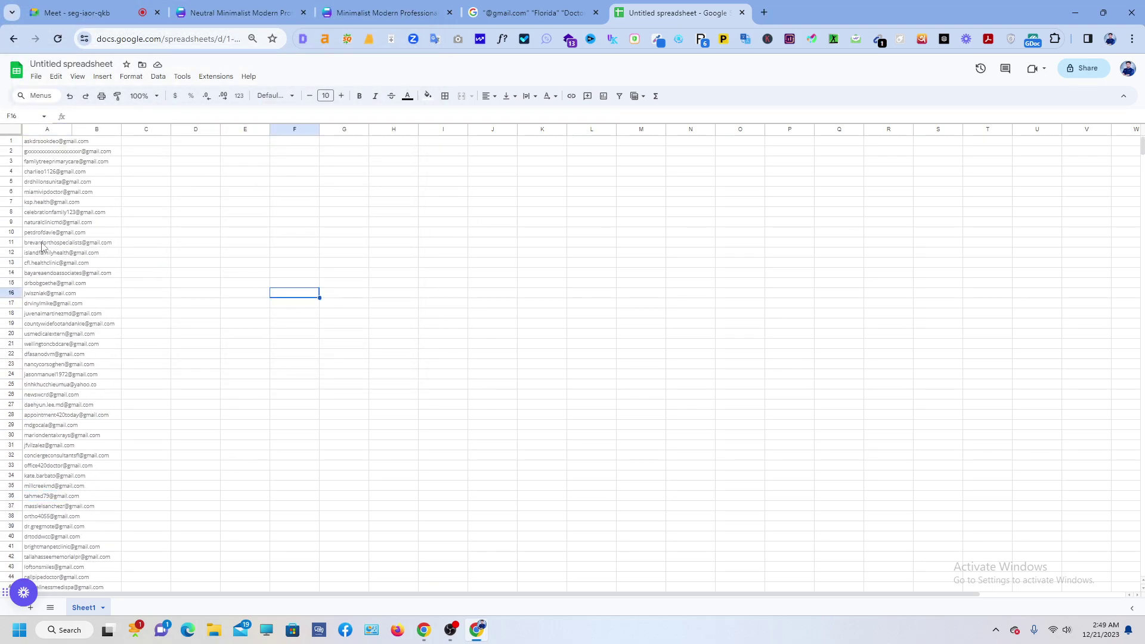
click(566, 10)
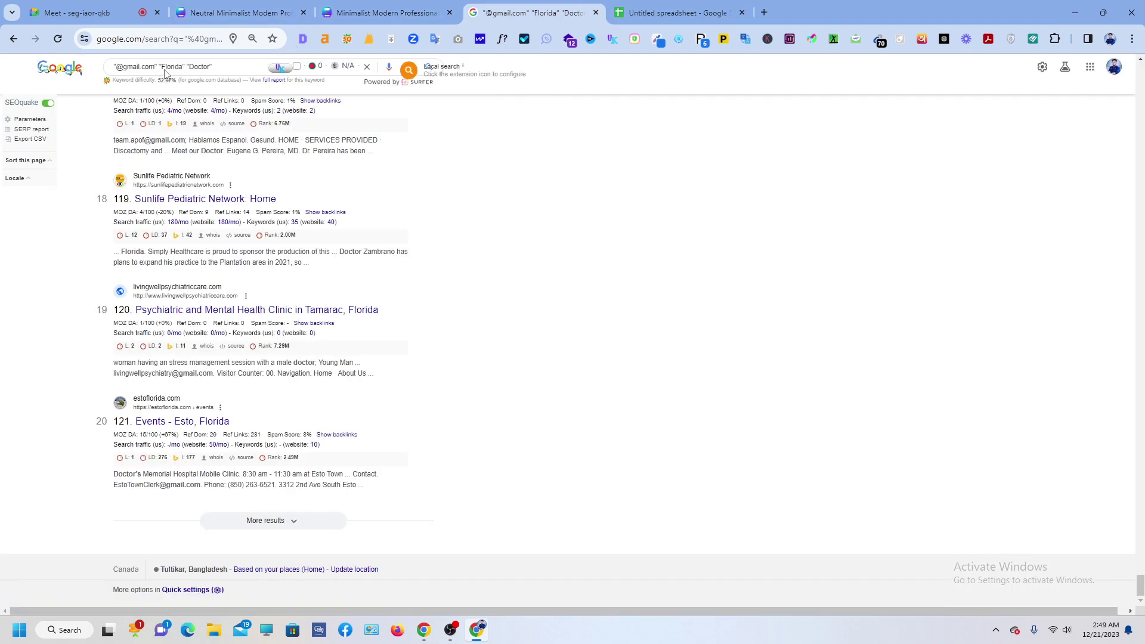
click(201, 71)
key(ctrl+Tab)
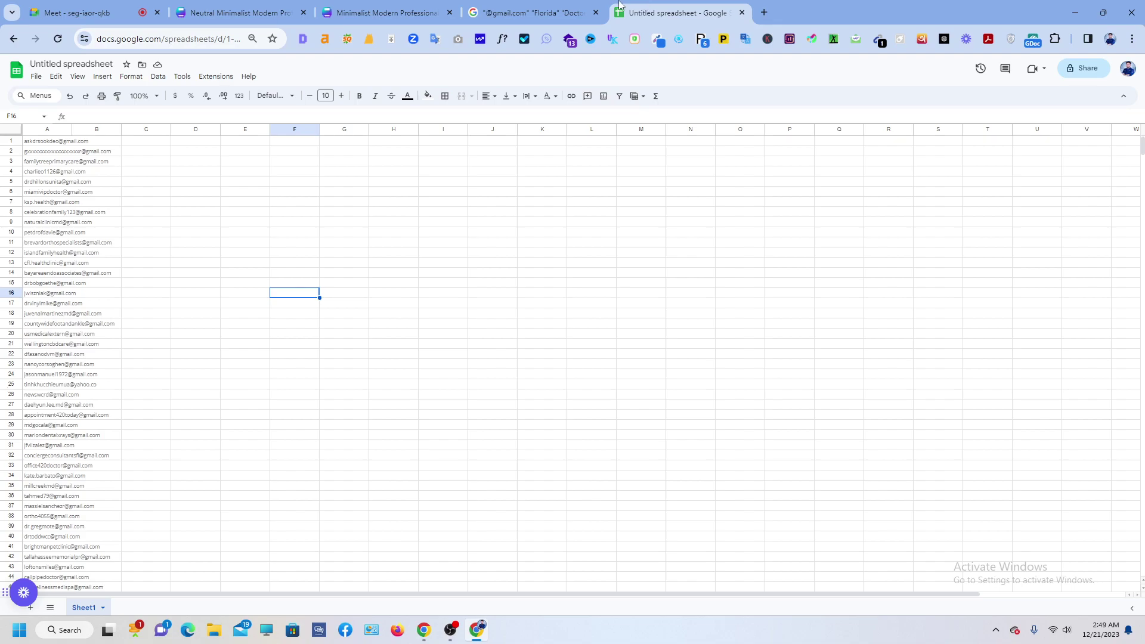
click(534, 12)
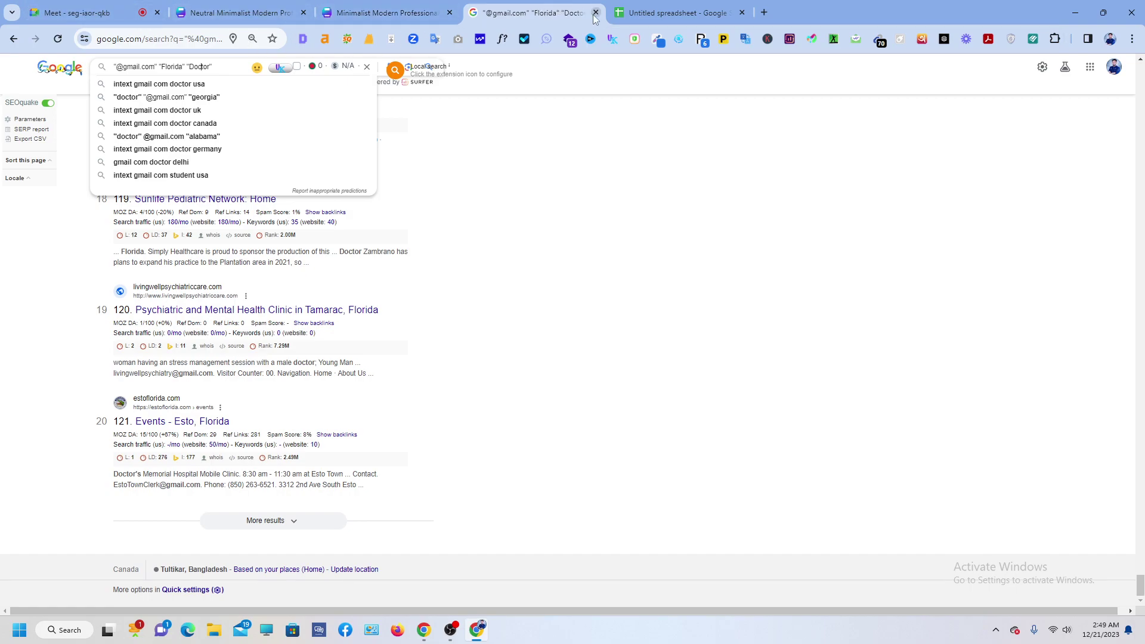
mouse_move(382, 5)
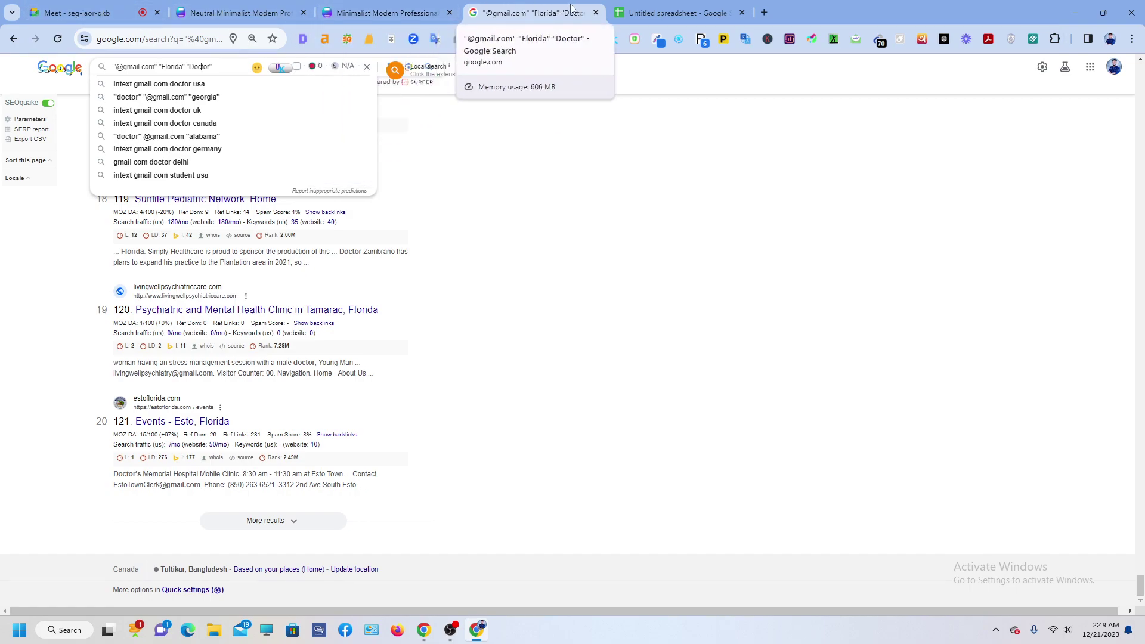
click(765, 13)
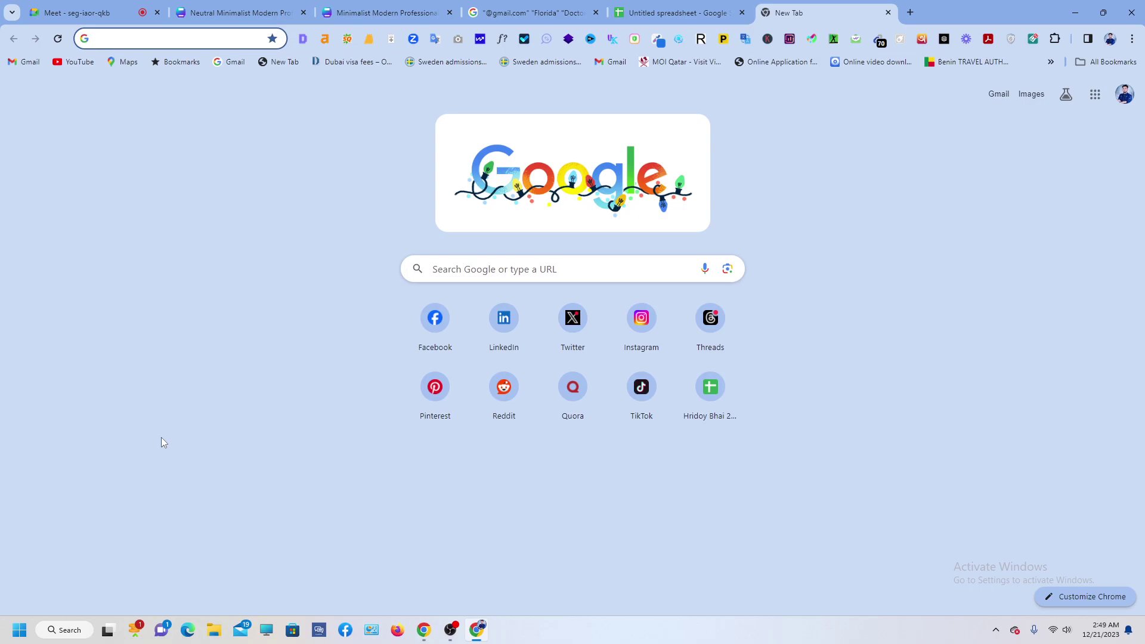
text(sit)
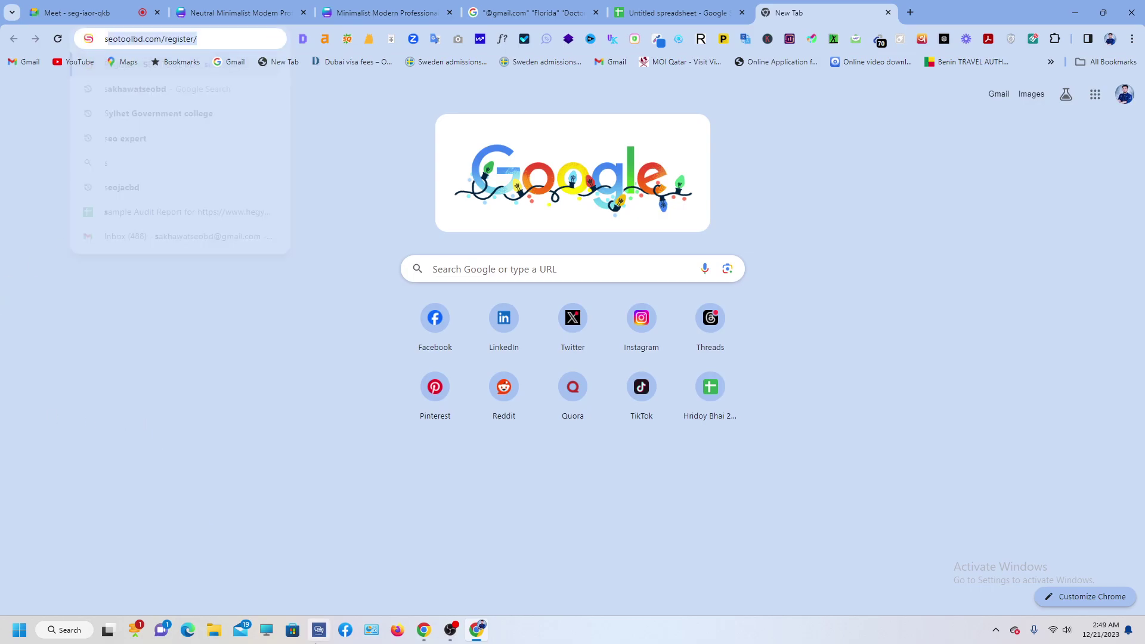
text(e)
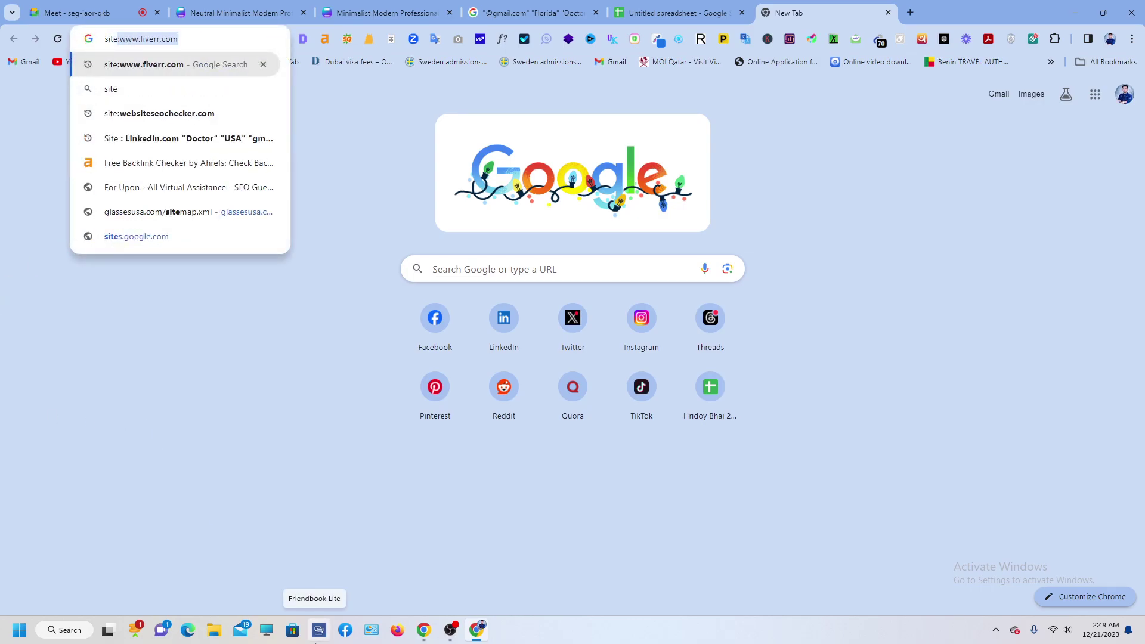
text(:)
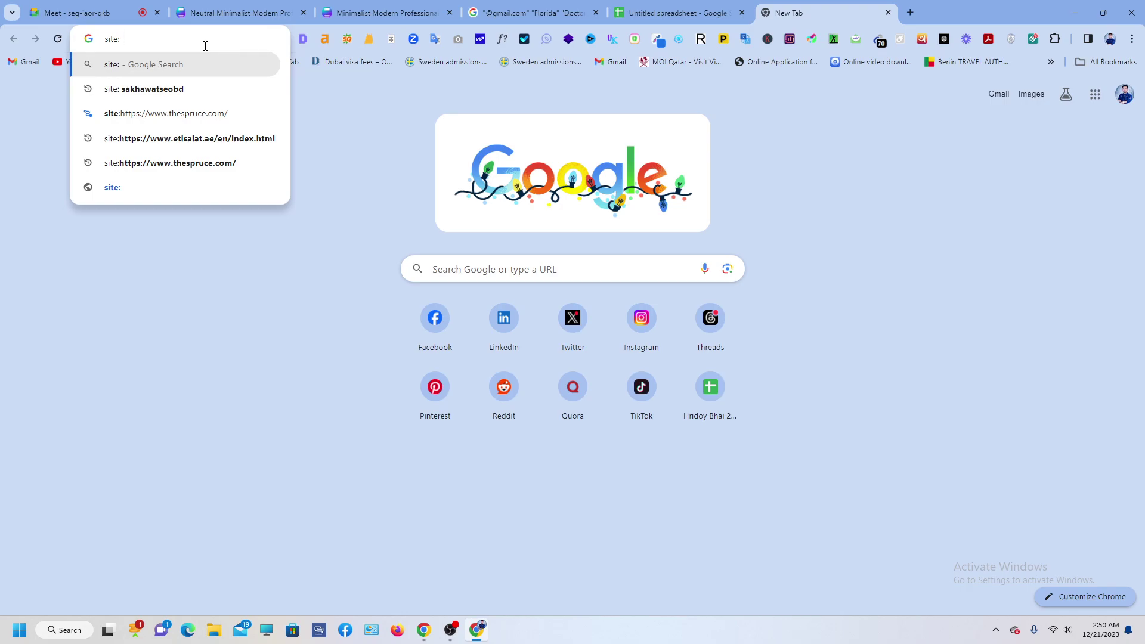
text(uk)
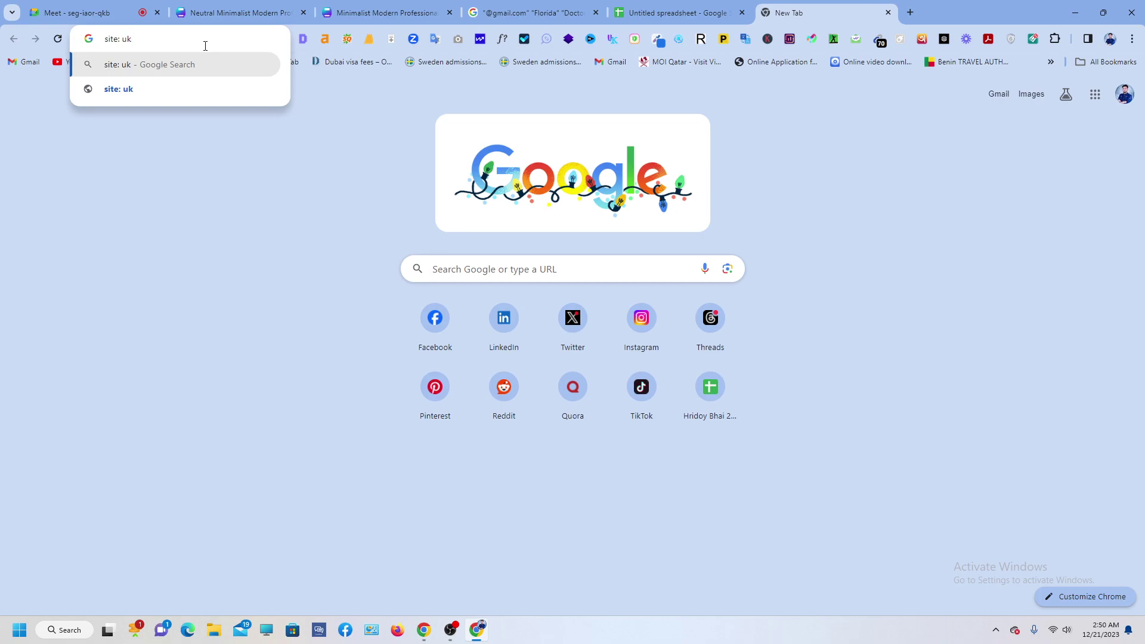
text(.linkedin)
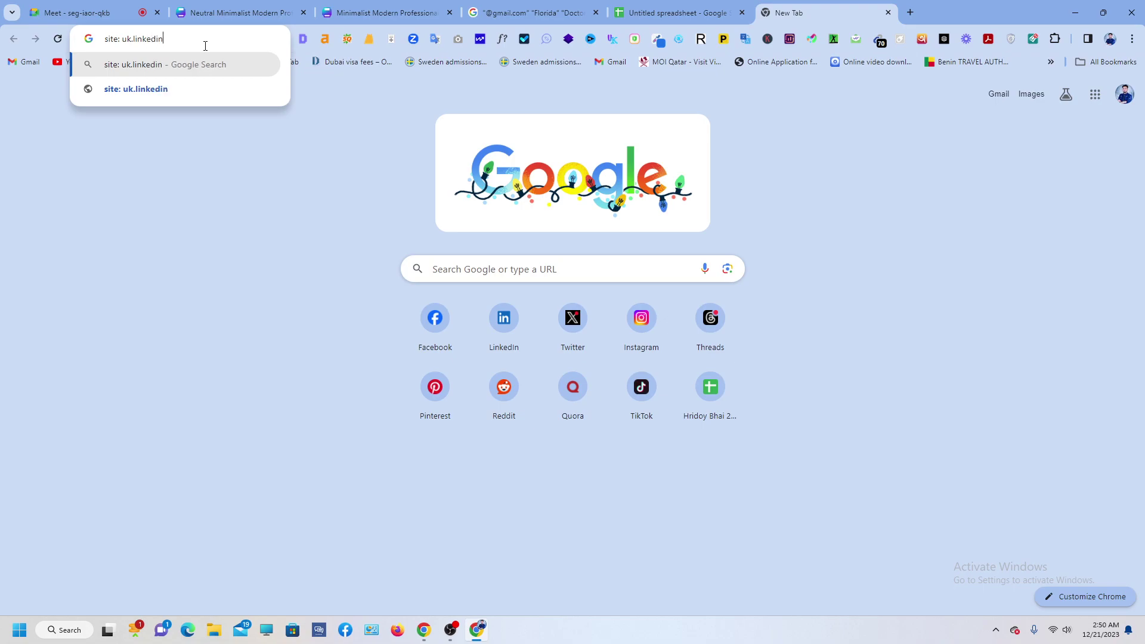
text(.com)
text(/pu)
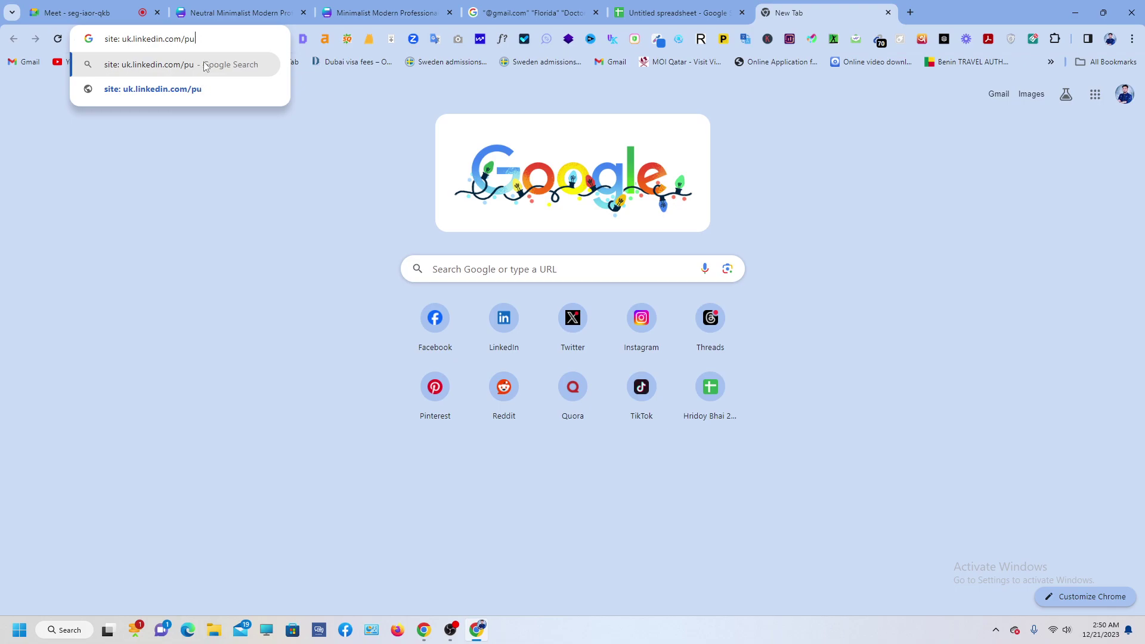
text(b/ "@gmai)
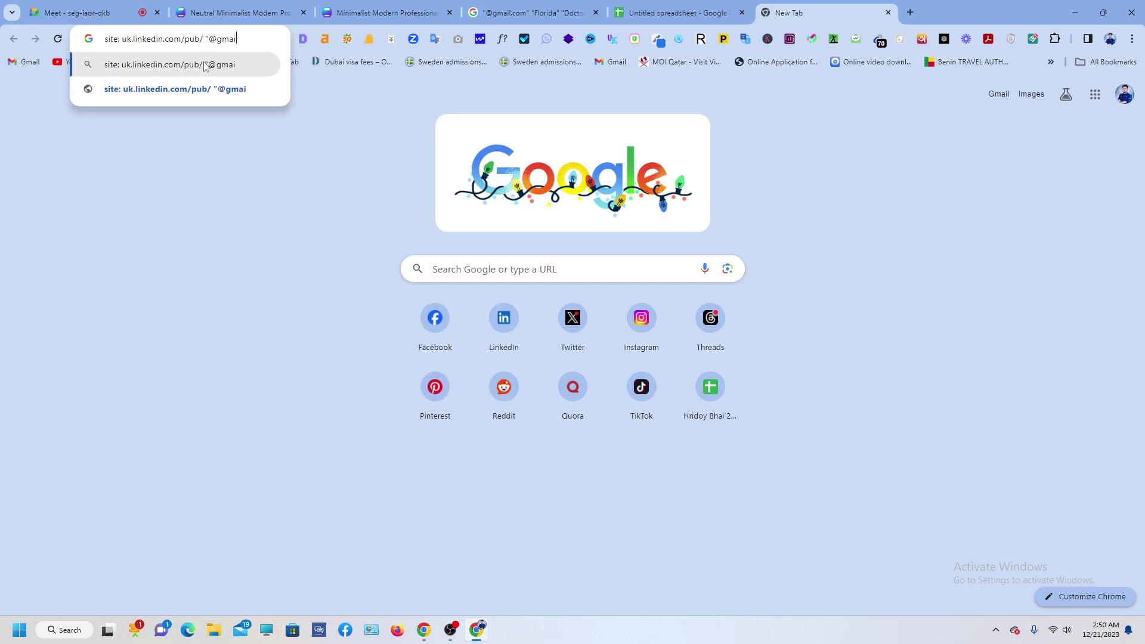
text(l.com)
text(Cle)
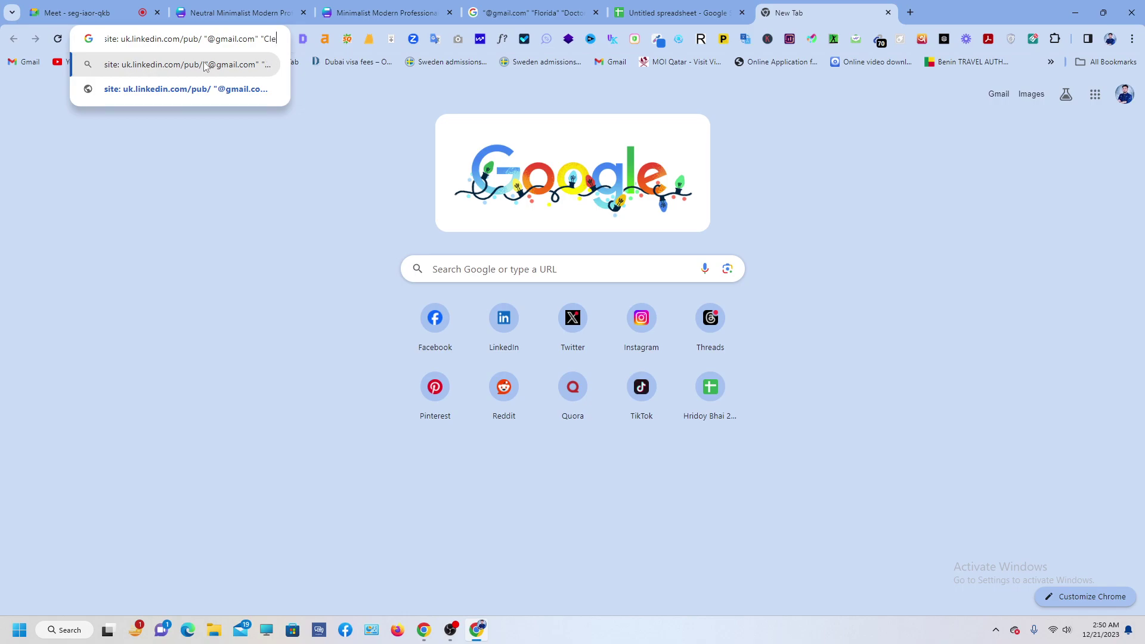
text(aner)
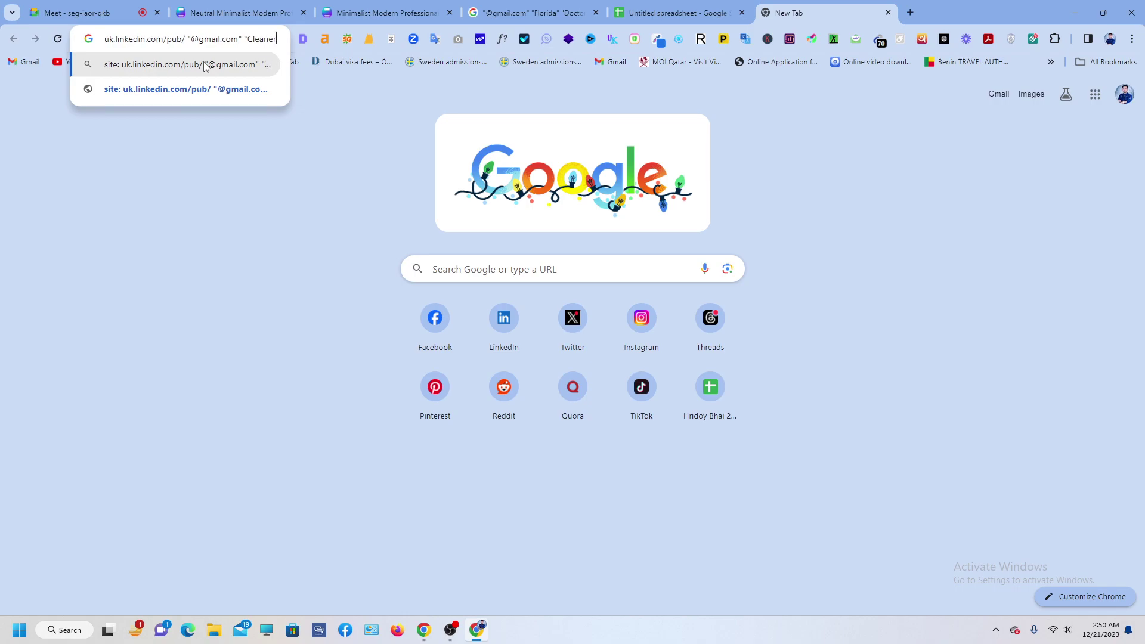
text(")
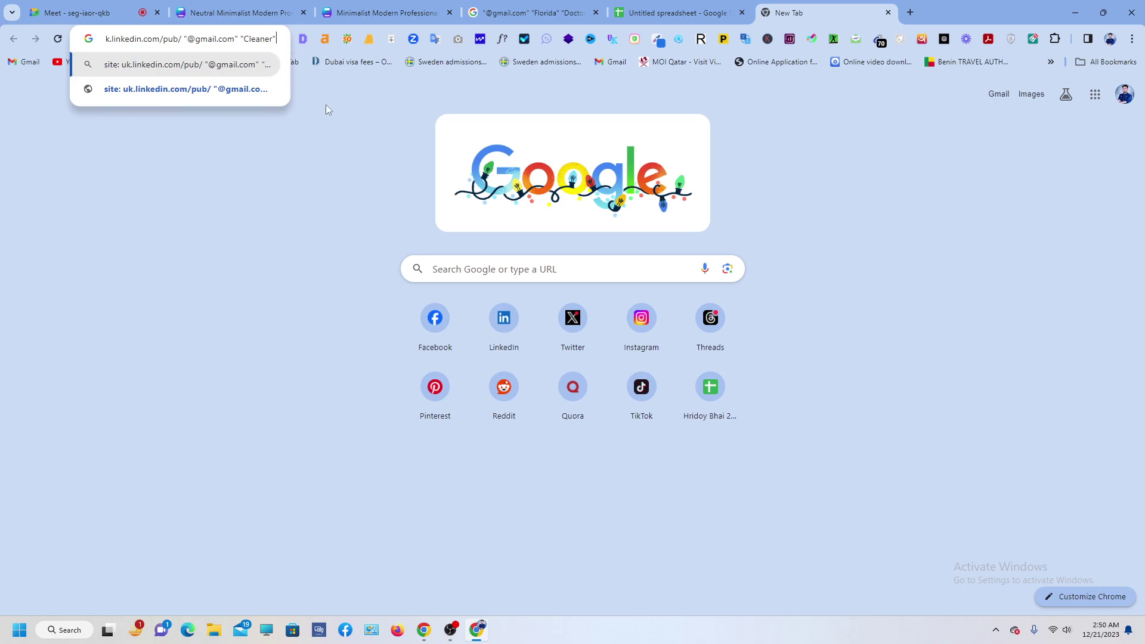
key(Return)
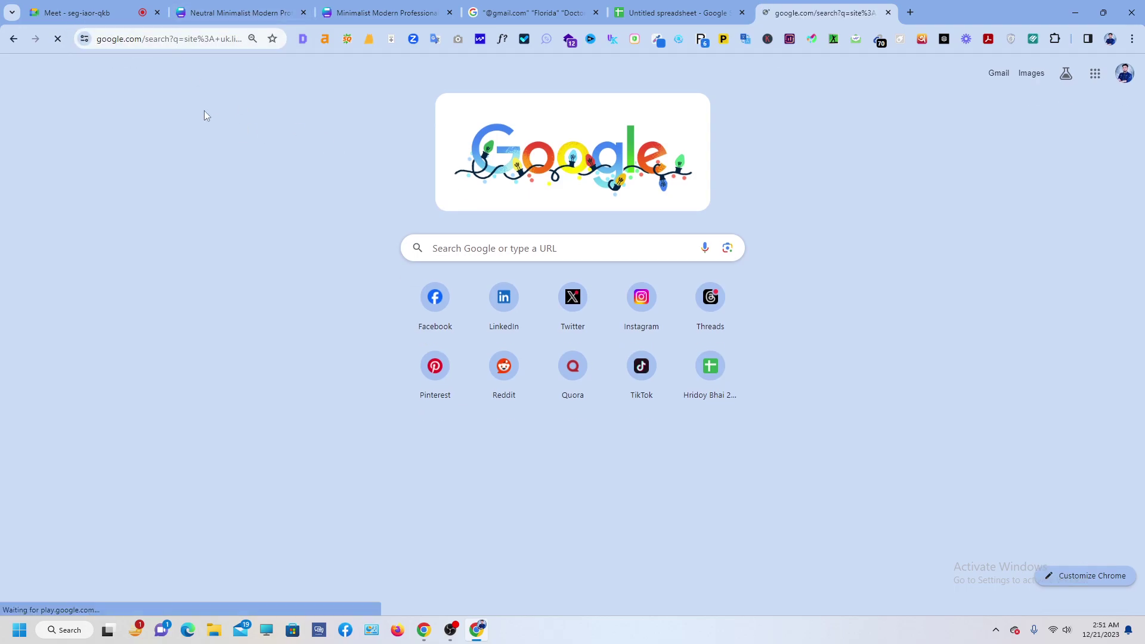
Look through the first ten cleaner results and load more results below them.
scroll(84, 255, down, 5)
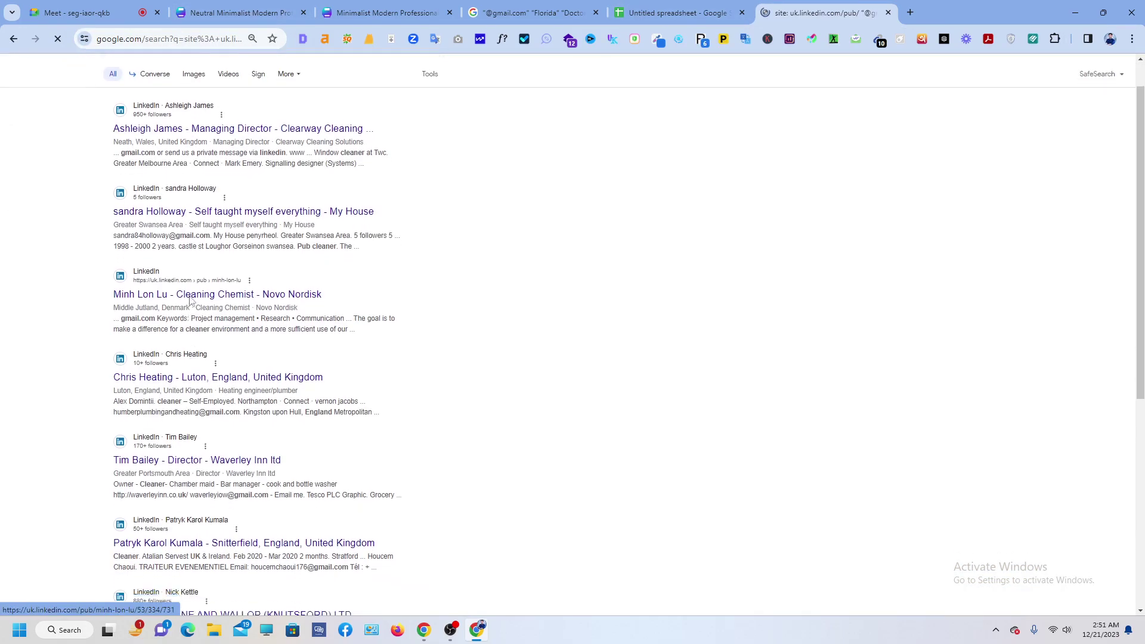
scroll(84, 256, down, 4)
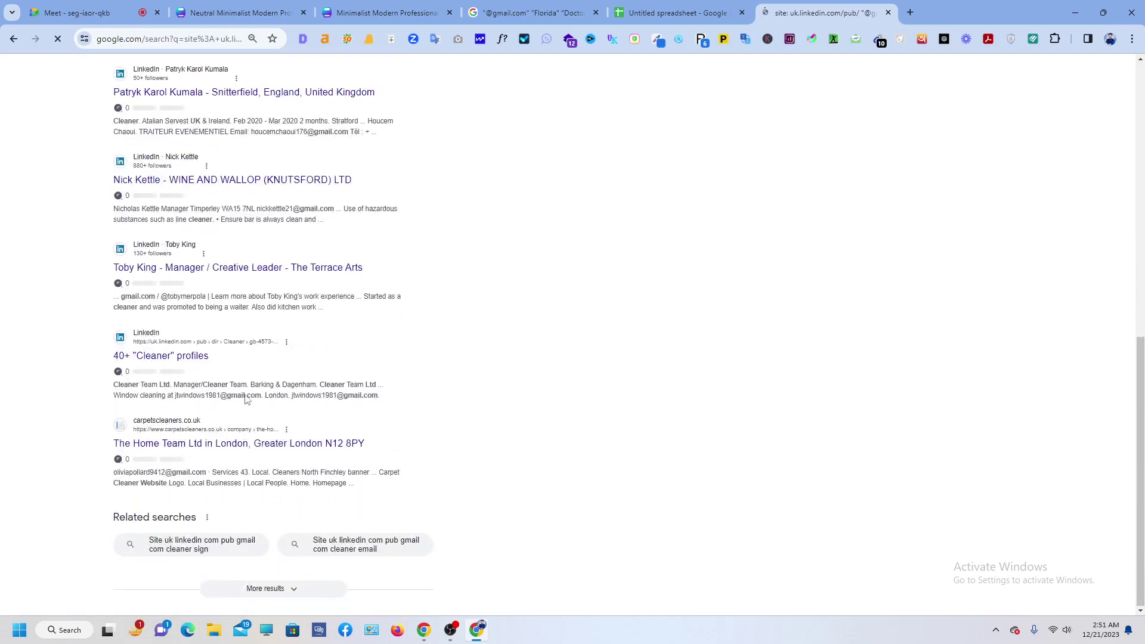
scroll(468, 140, up, 7)
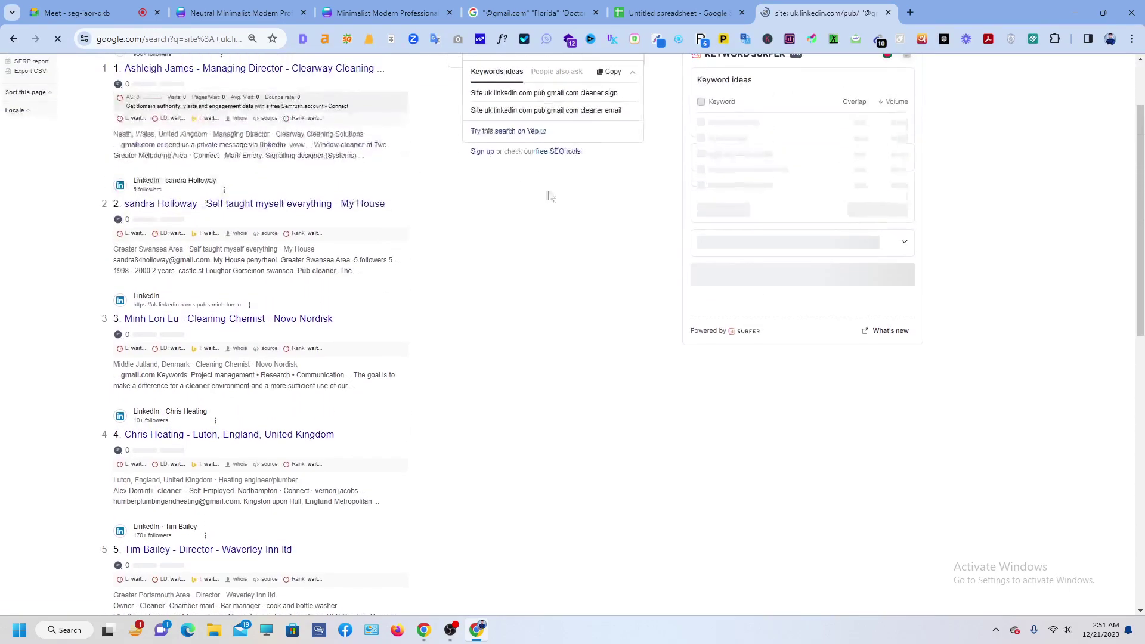
scroll(525, 445, down, 10)
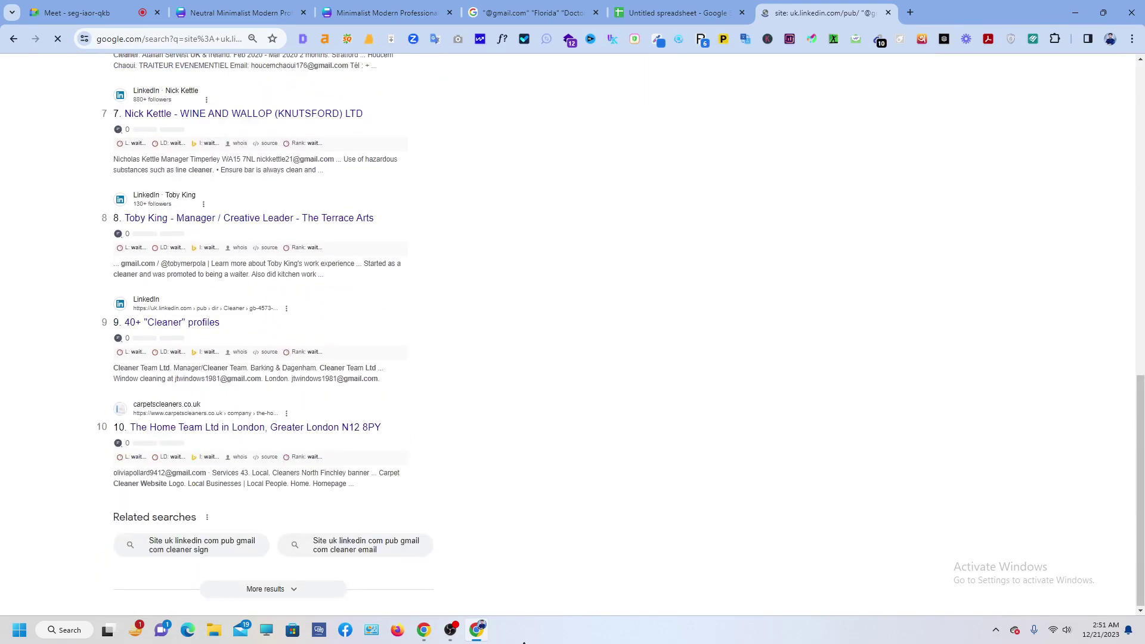
click(280, 596)
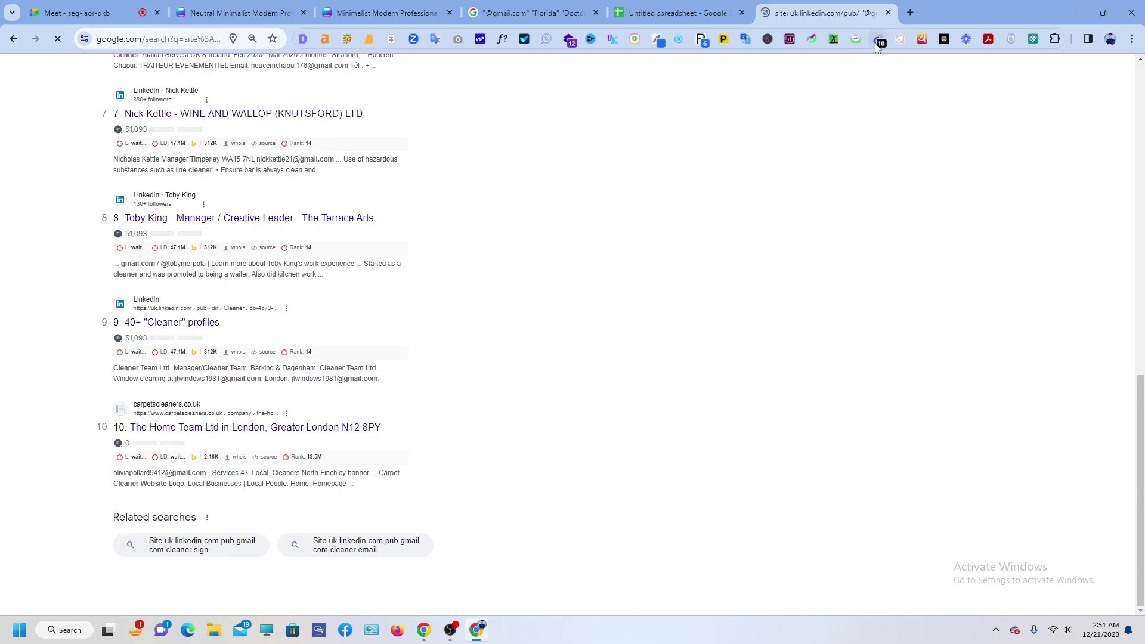
Browse the additional cleaner results past number 20 so that further results load, down to about result 26.
scroll(289, 354, down, 8)
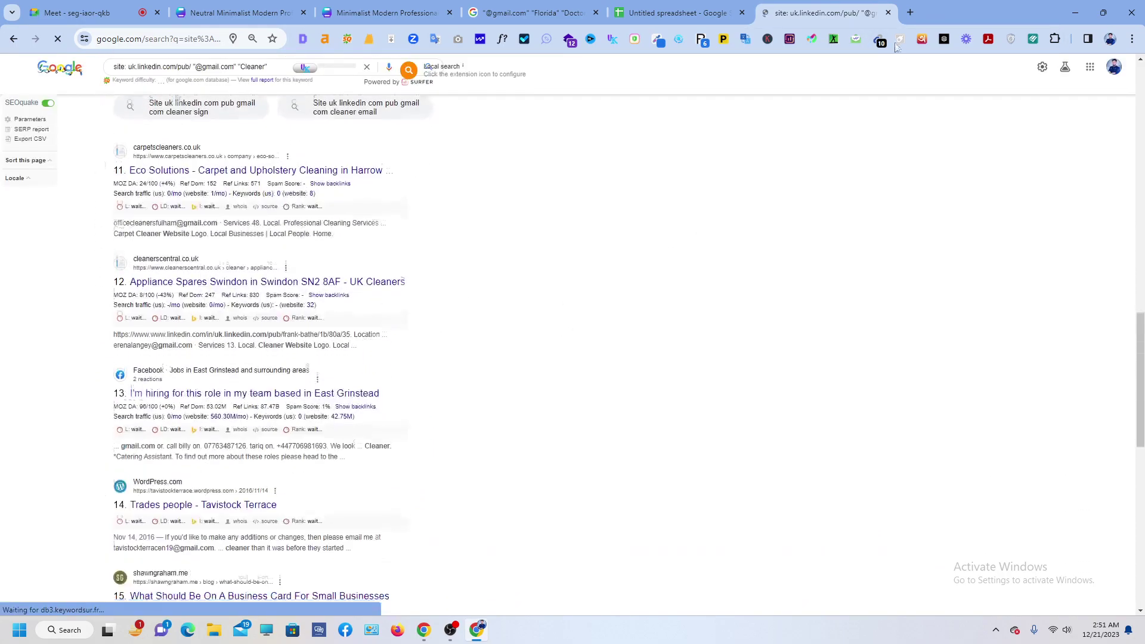
scroll(333, 237, down, 5)
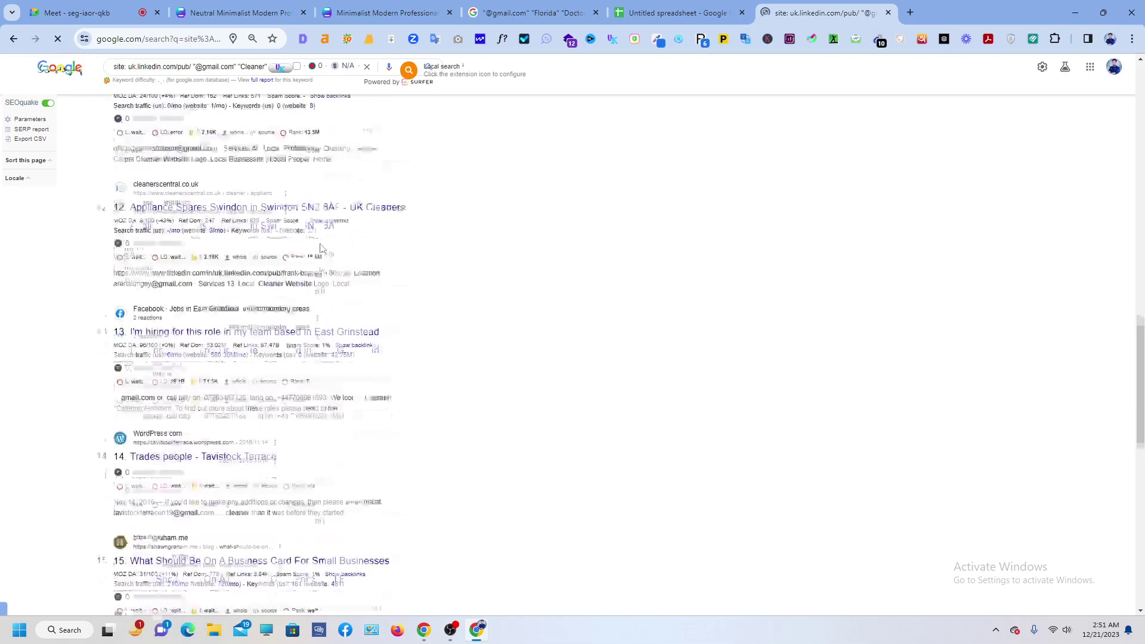
scroll(333, 237, down, 5)
scroll(332, 249, up, 11)
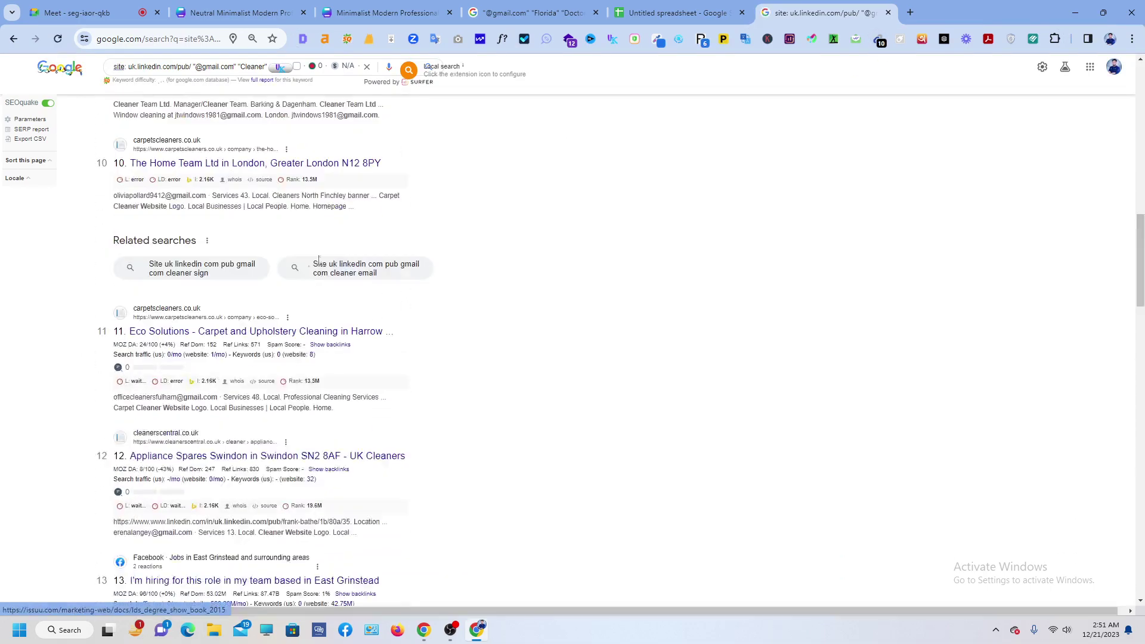
scroll(317, 311, down, 10)
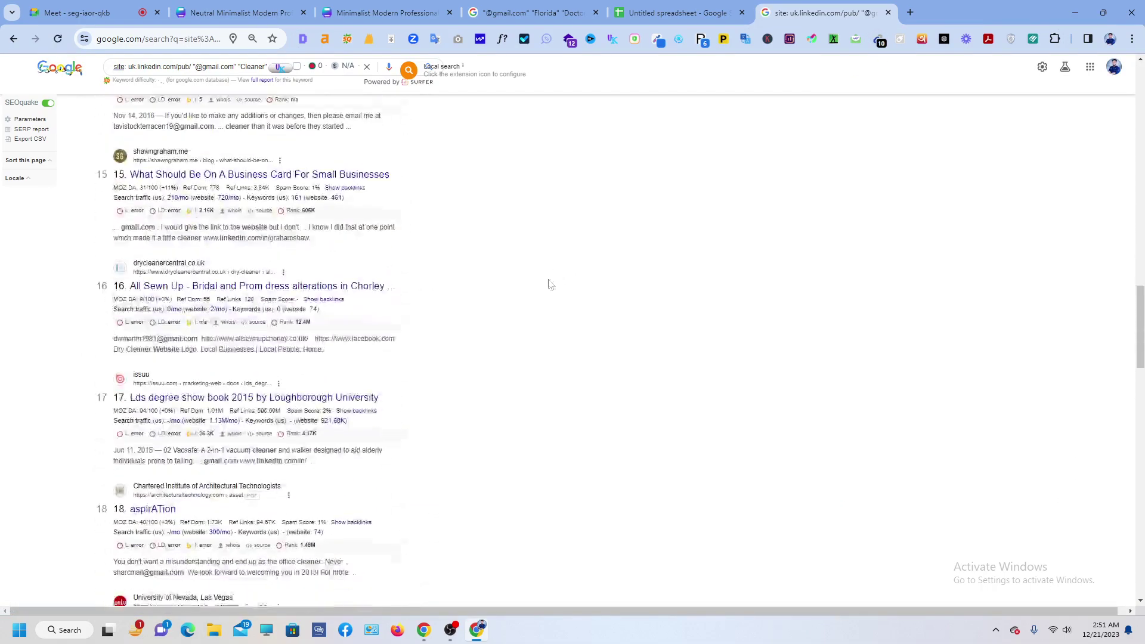
scroll(817, 148, down, 6)
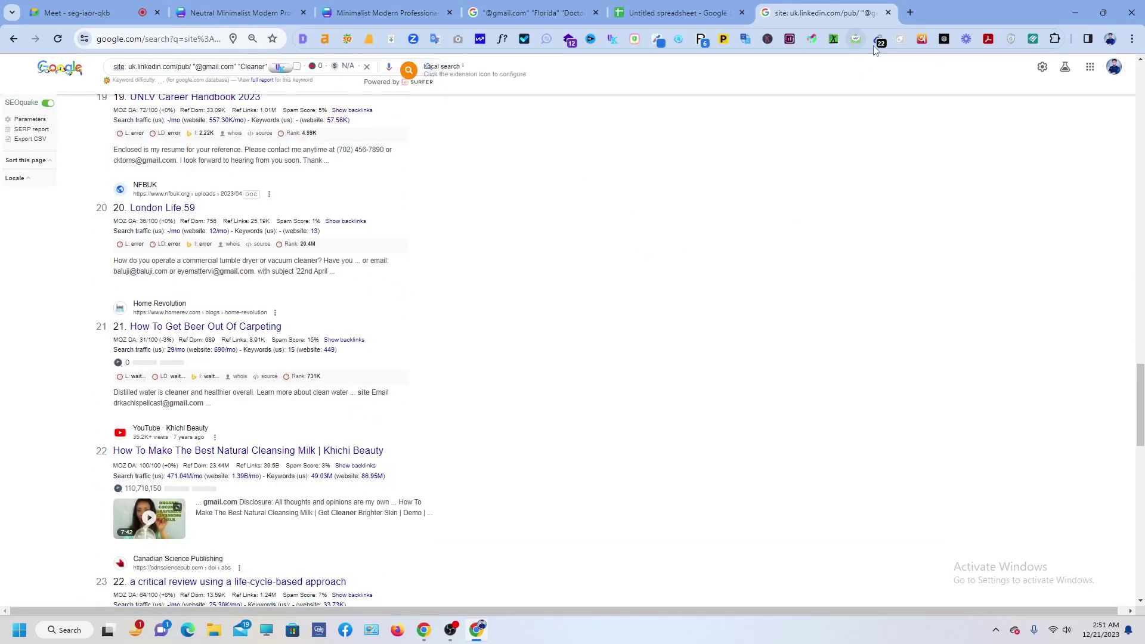
scroll(616, 165, down, 5)
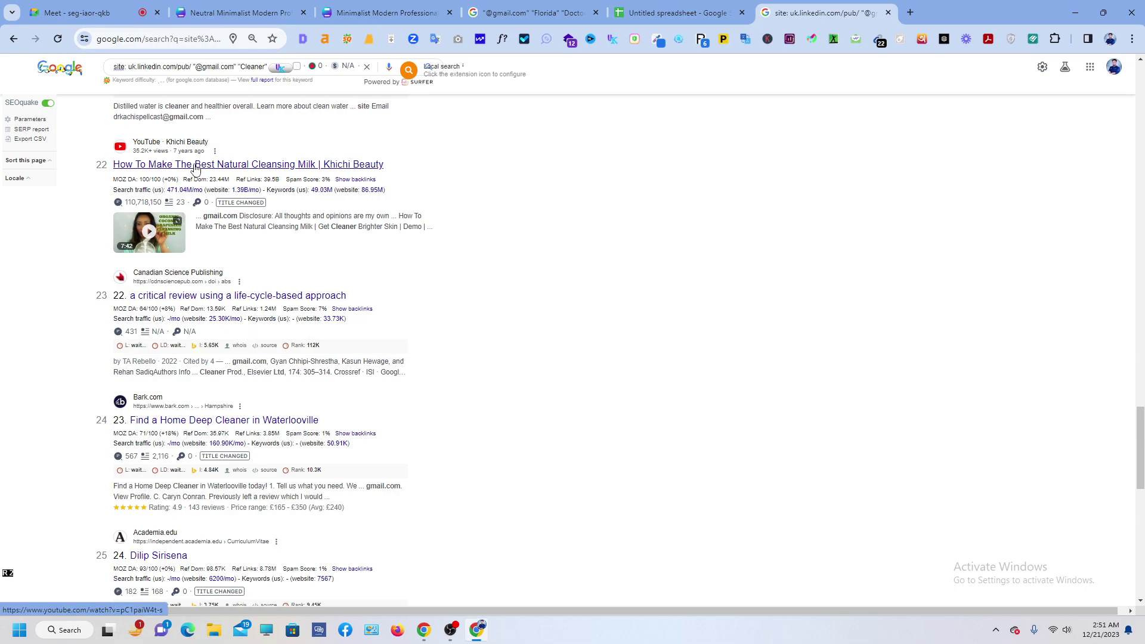
scroll(194, 169, down, 2)
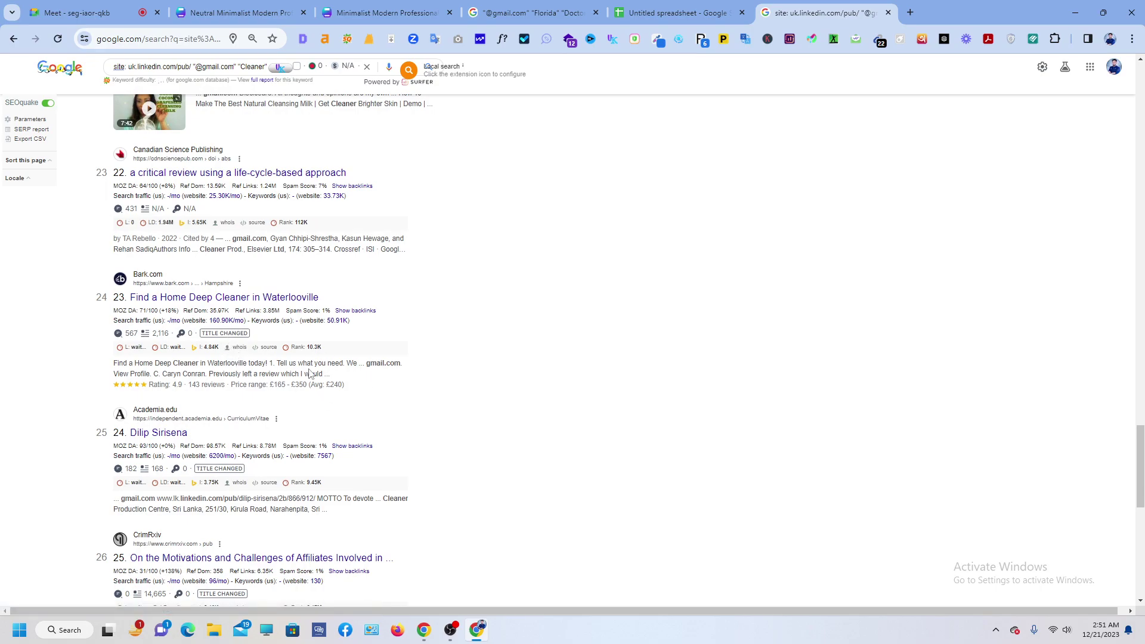
Review the email addresses that Email Extractor collected from the LinkedIn cleaner results, down to the end of the list.
click(879, 40)
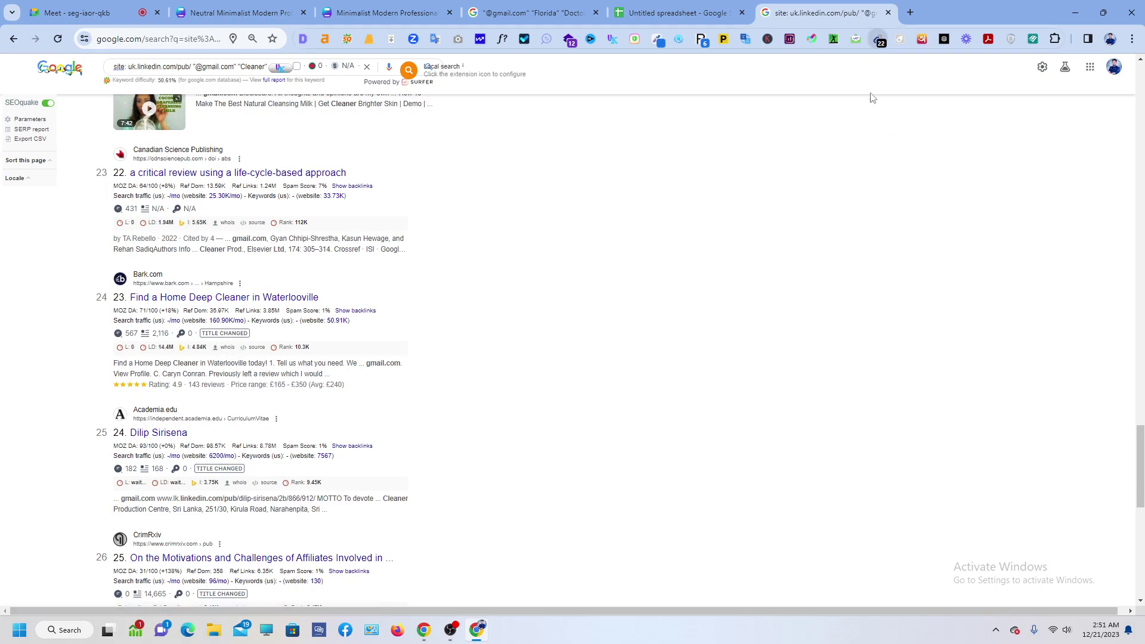
drag(710, 87, 710, 242)
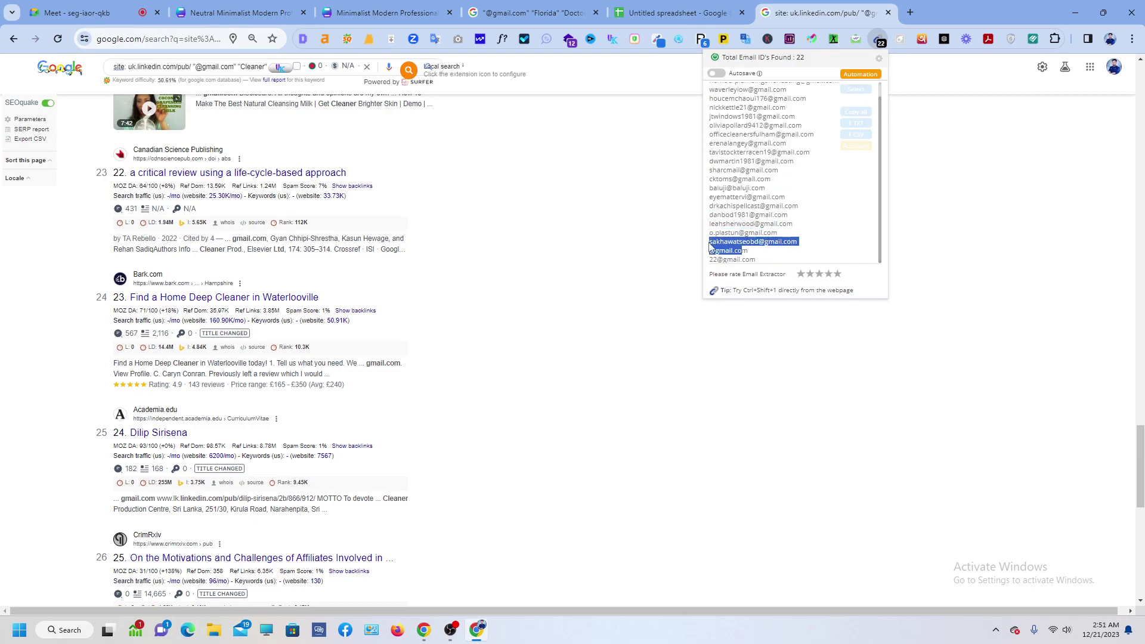
click(710, 246)
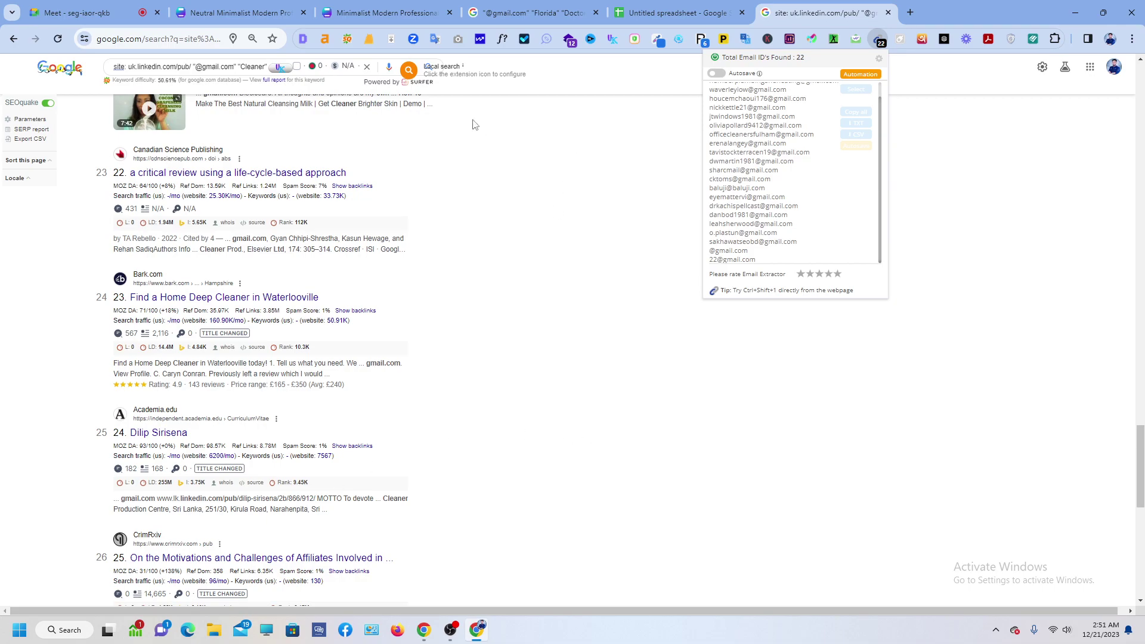
click(907, 12)
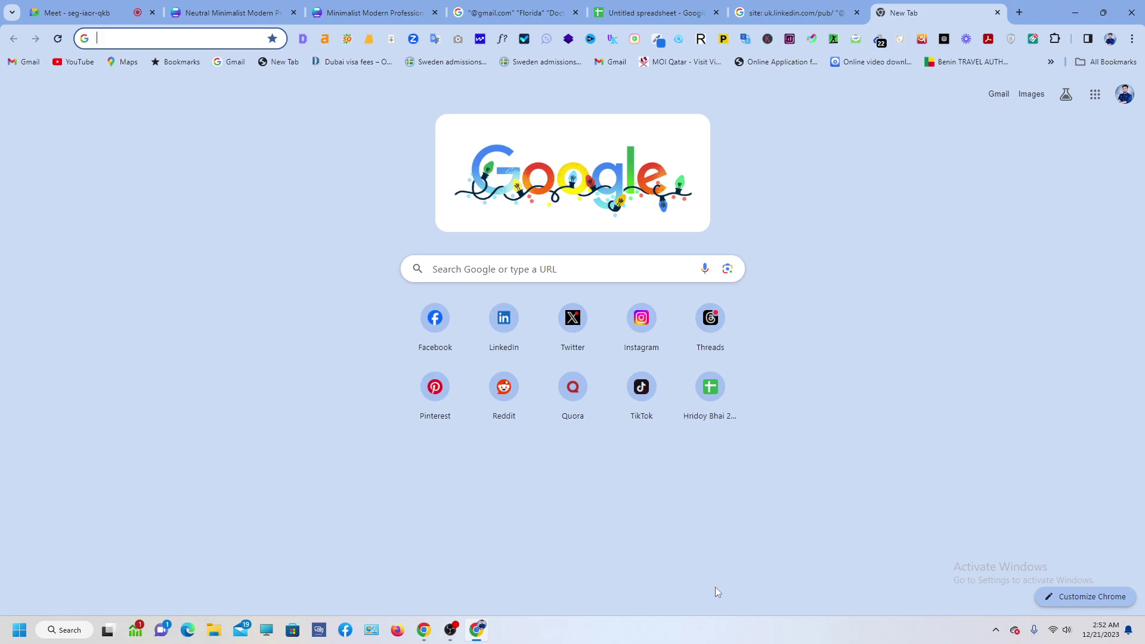
text(salesma)
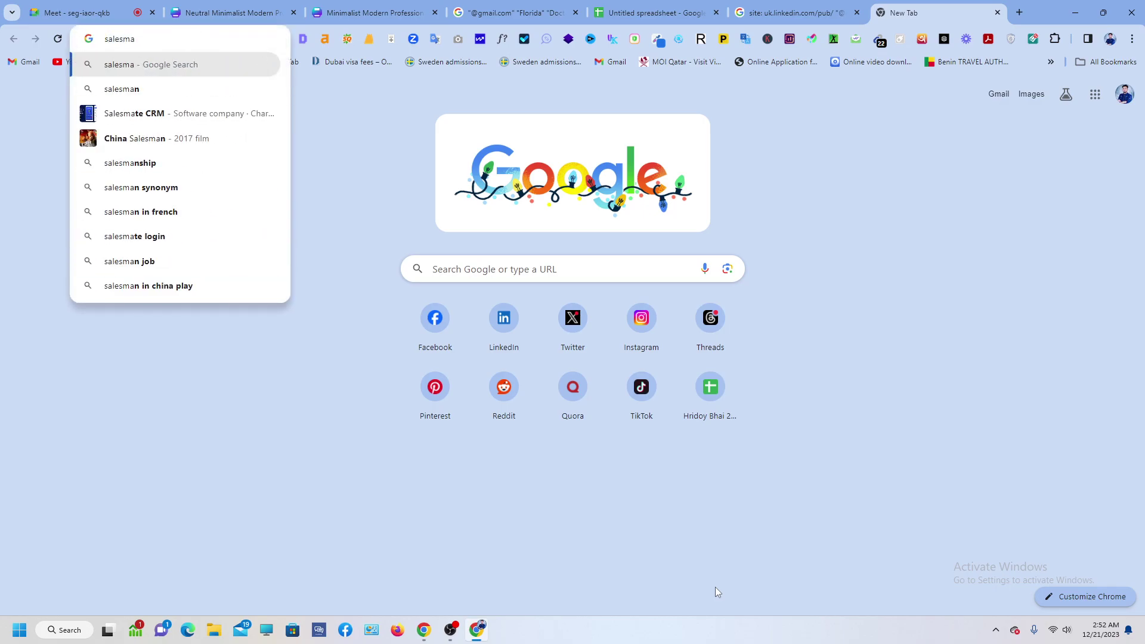
text(n)
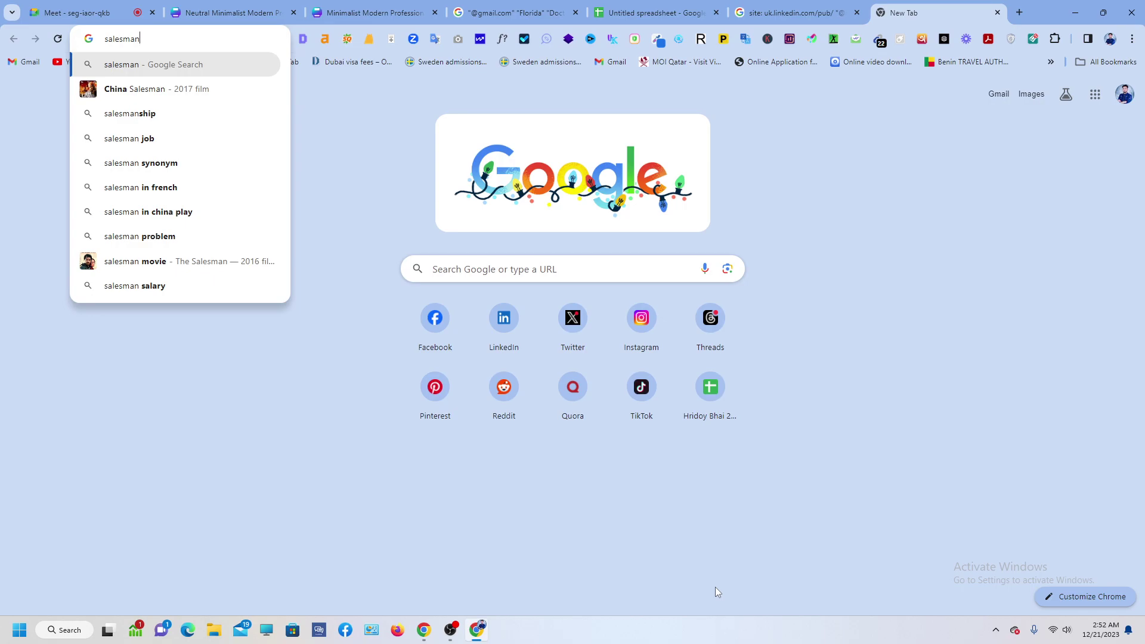
text(+)
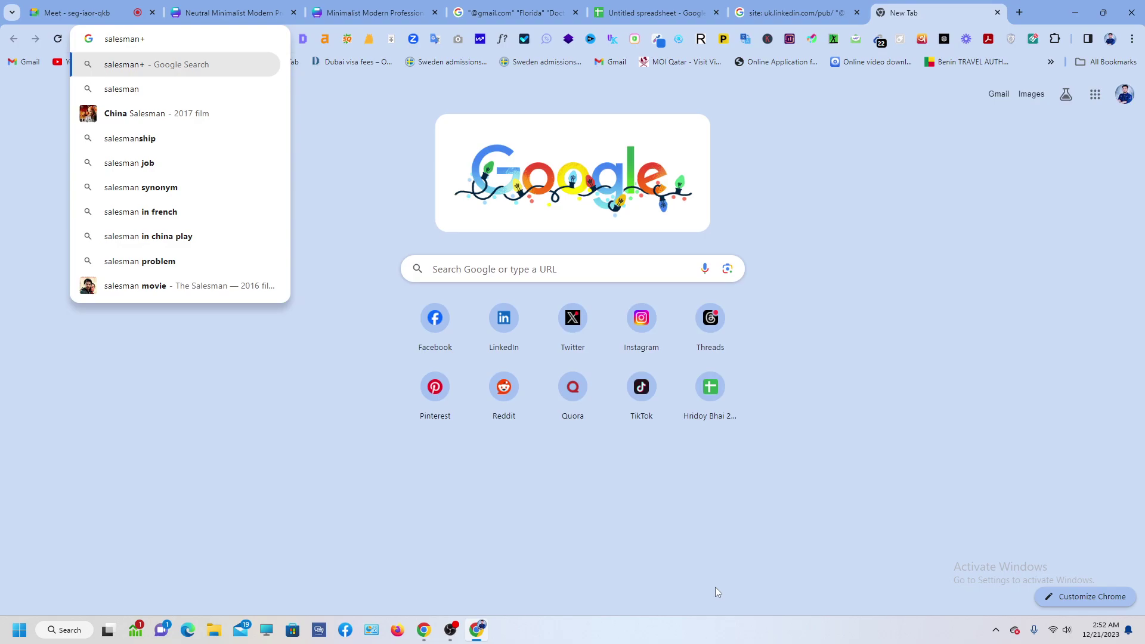
text(usa)
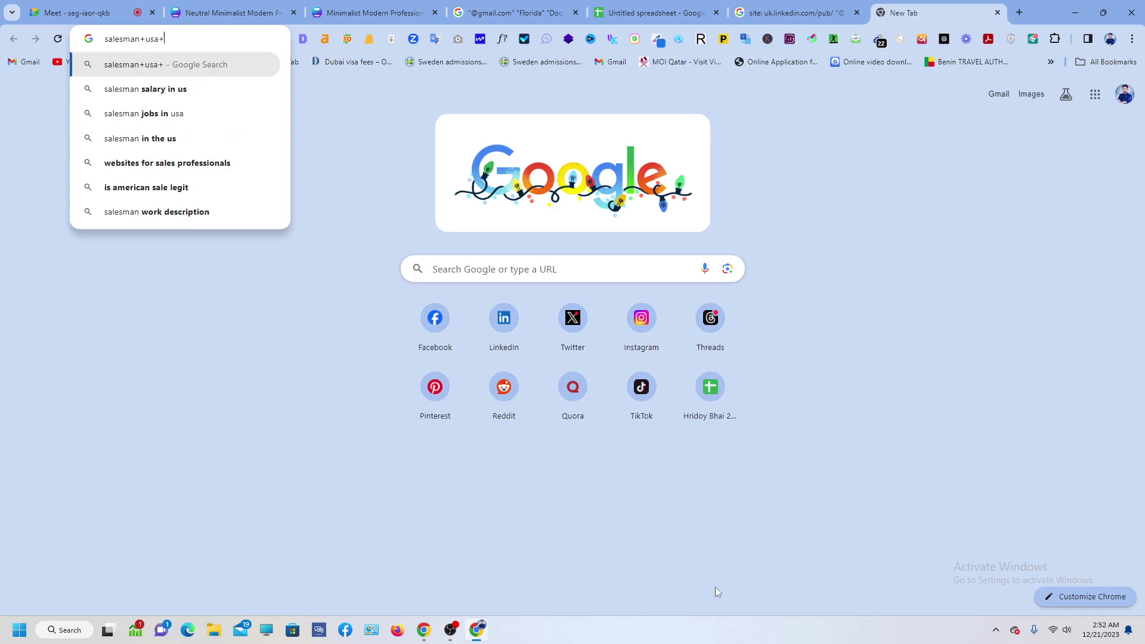
text(+)
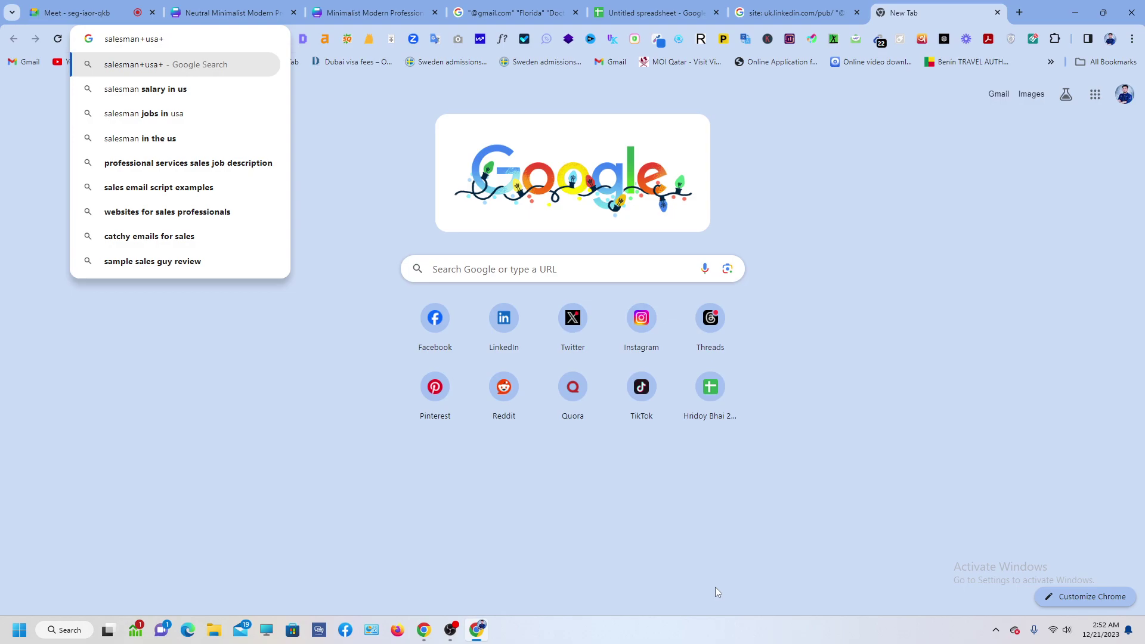
text(:)
key(BackSpace)
text("@)
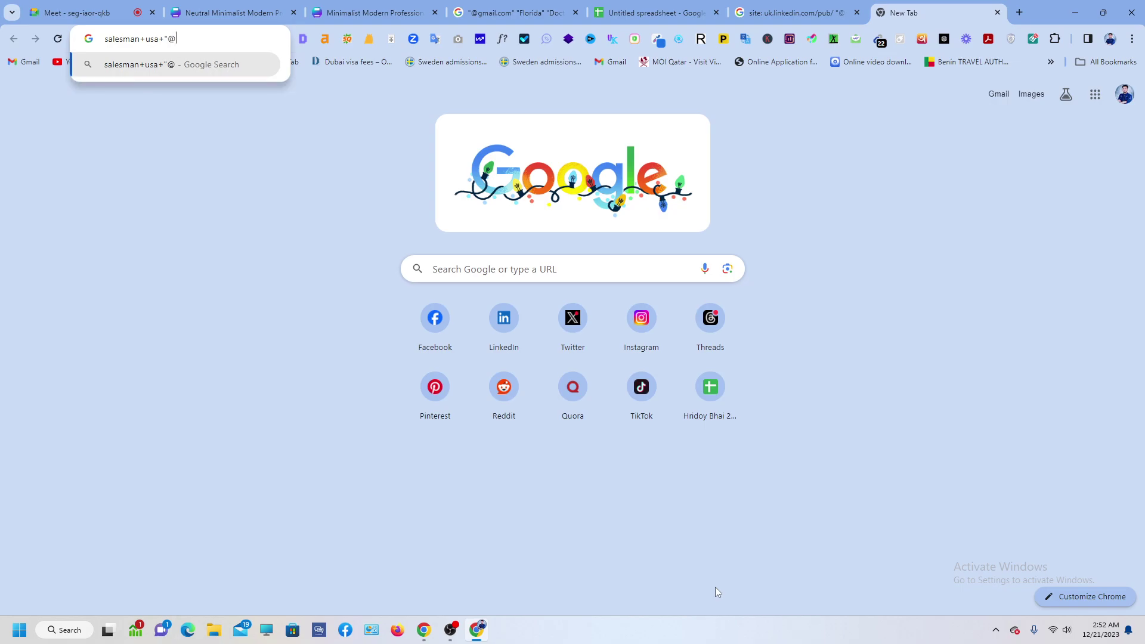
text(gmail.com")
key(Return)
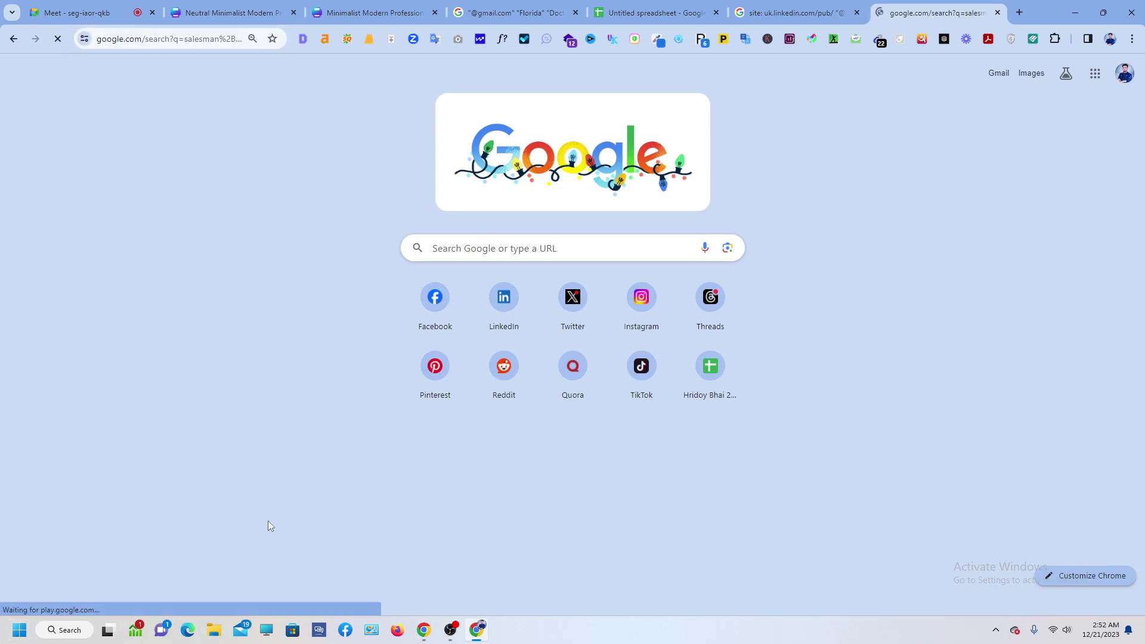
Look through the USA salesman results and check the email addresses Email Extractor found on them.
scroll(193, 263, down, 1)
scroll(193, 264, down, 1)
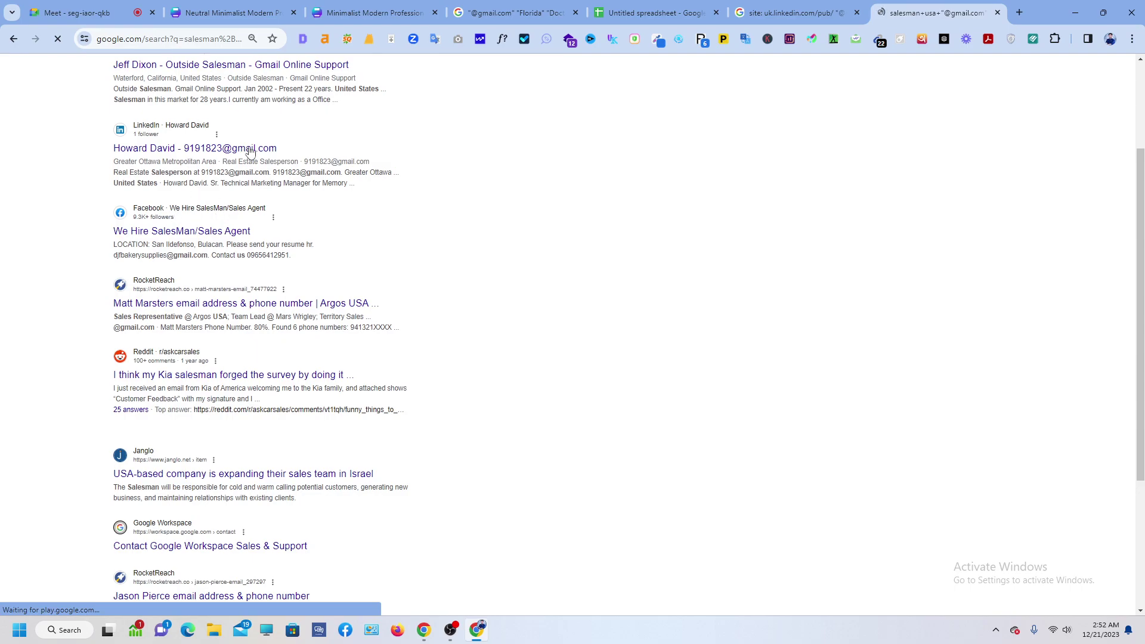
scroll(306, 212, up, 1)
scroll(467, 262, up, 1)
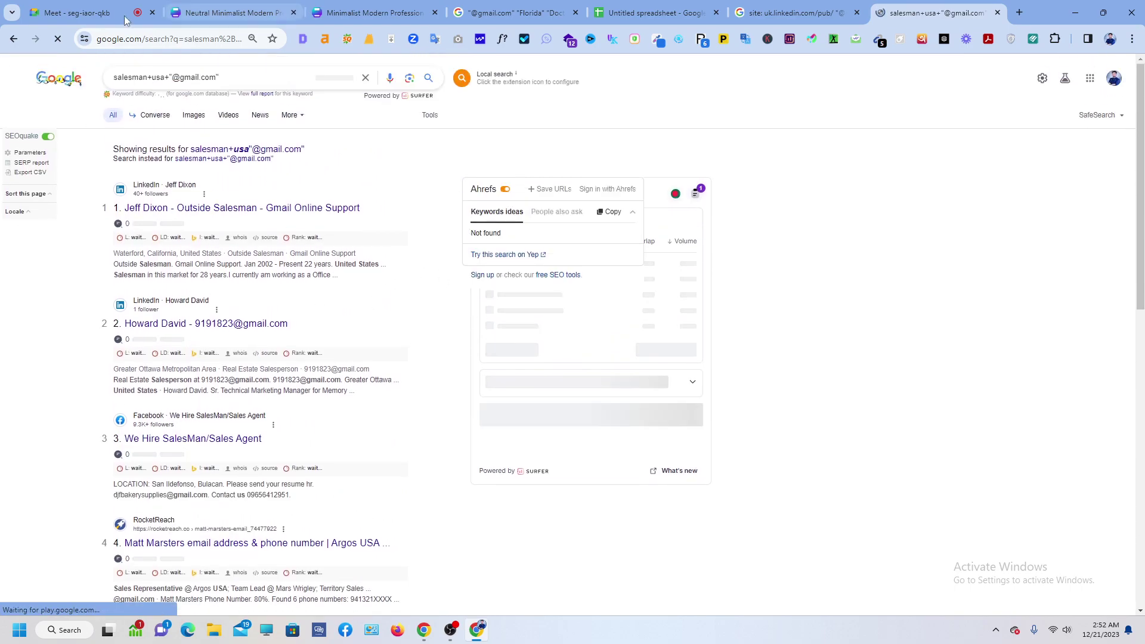
scroll(205, 361, down, 1)
scroll(206, 361, down, 10)
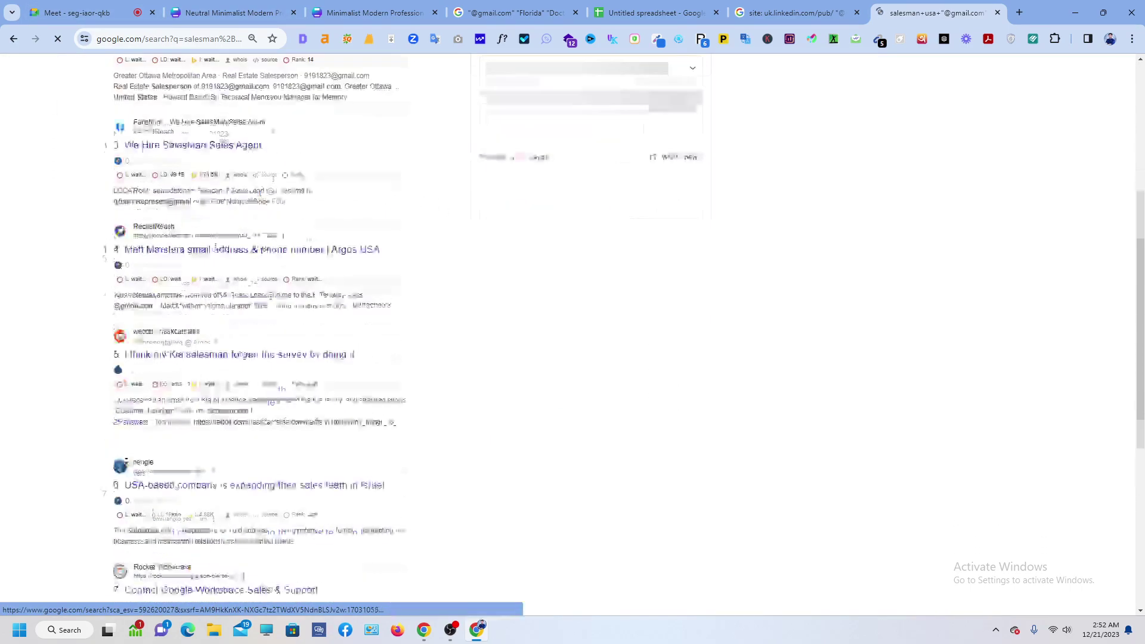
scroll(515, 144, up, 10)
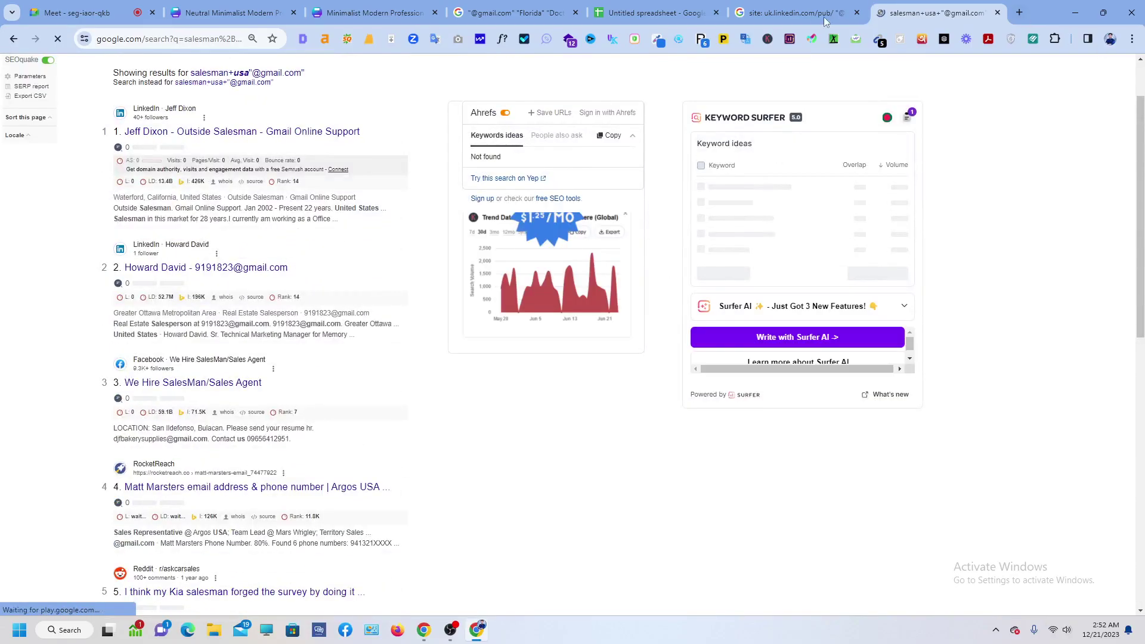
click(879, 40)
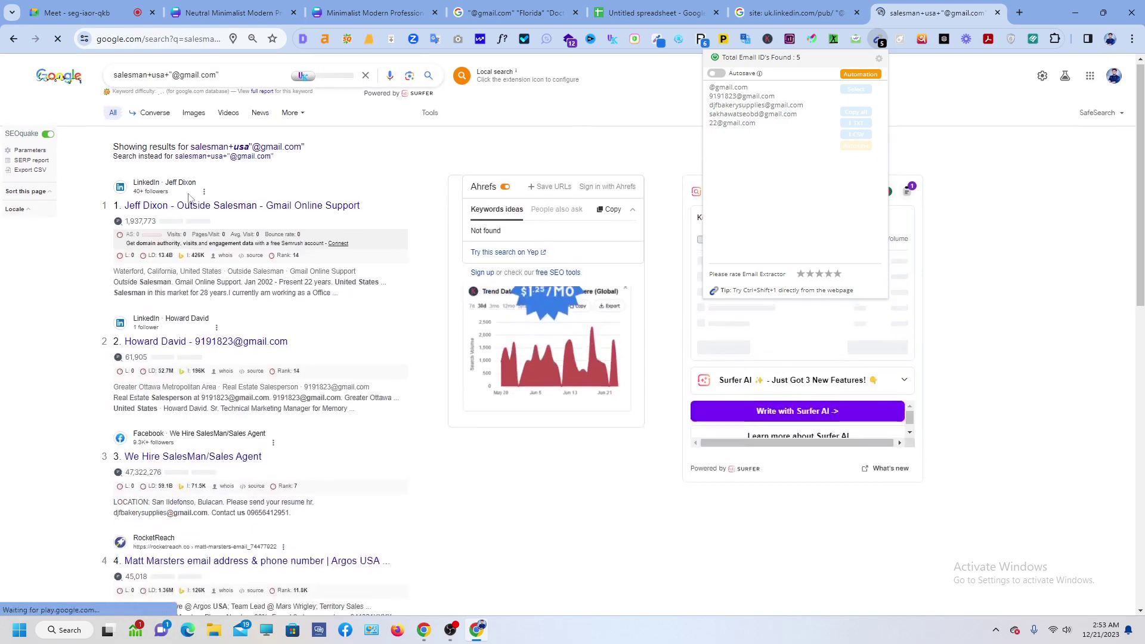
click(203, 76)
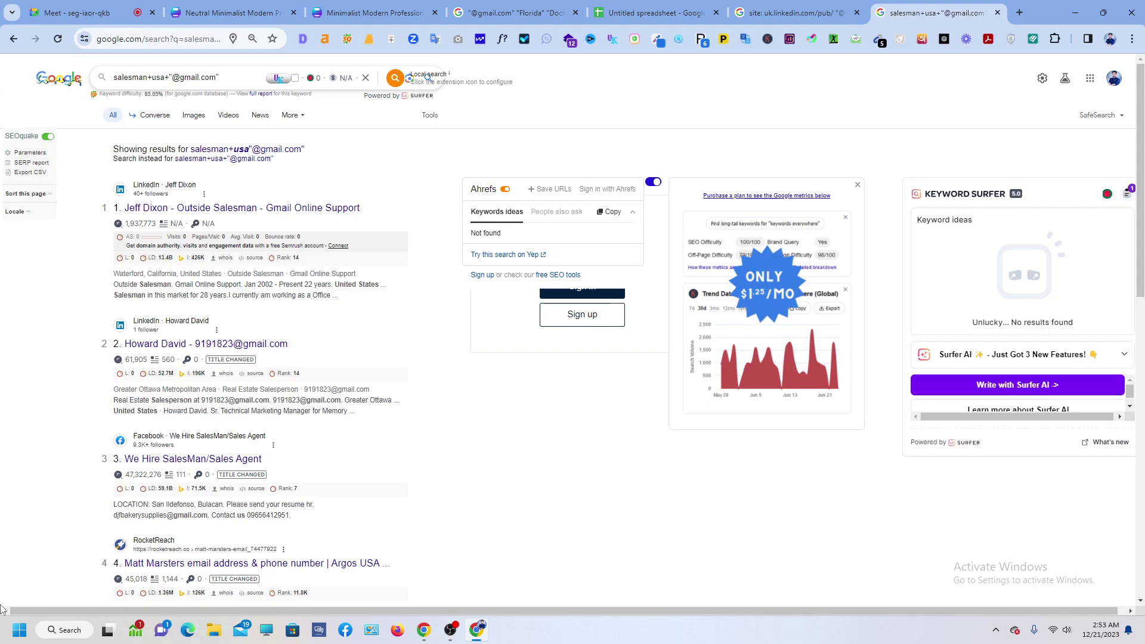
text(faceb)
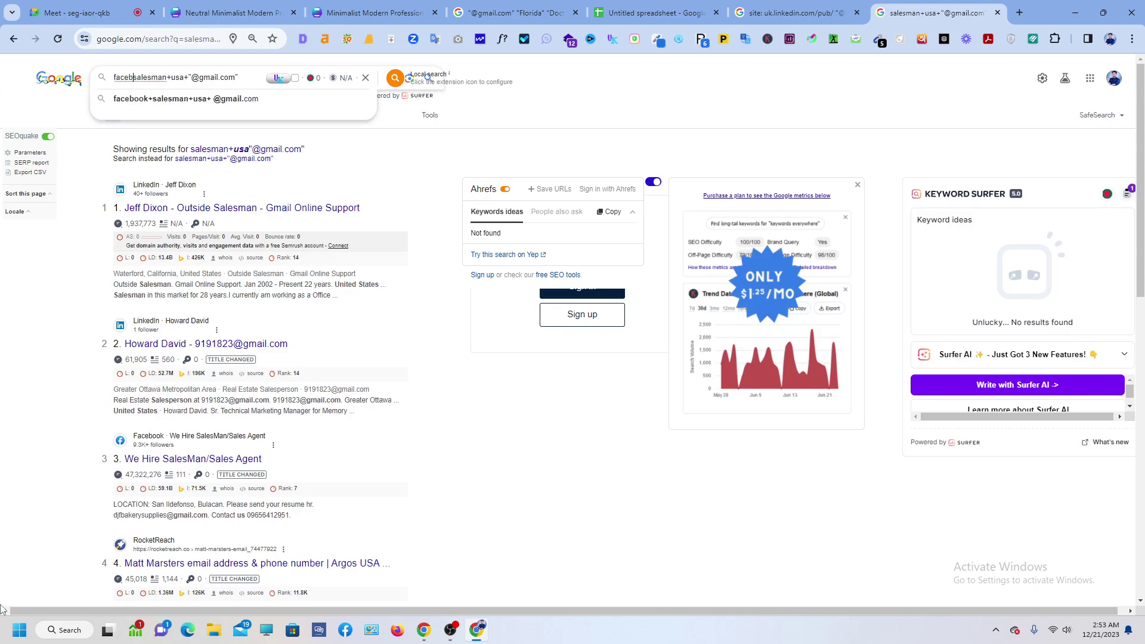
text(ook+)
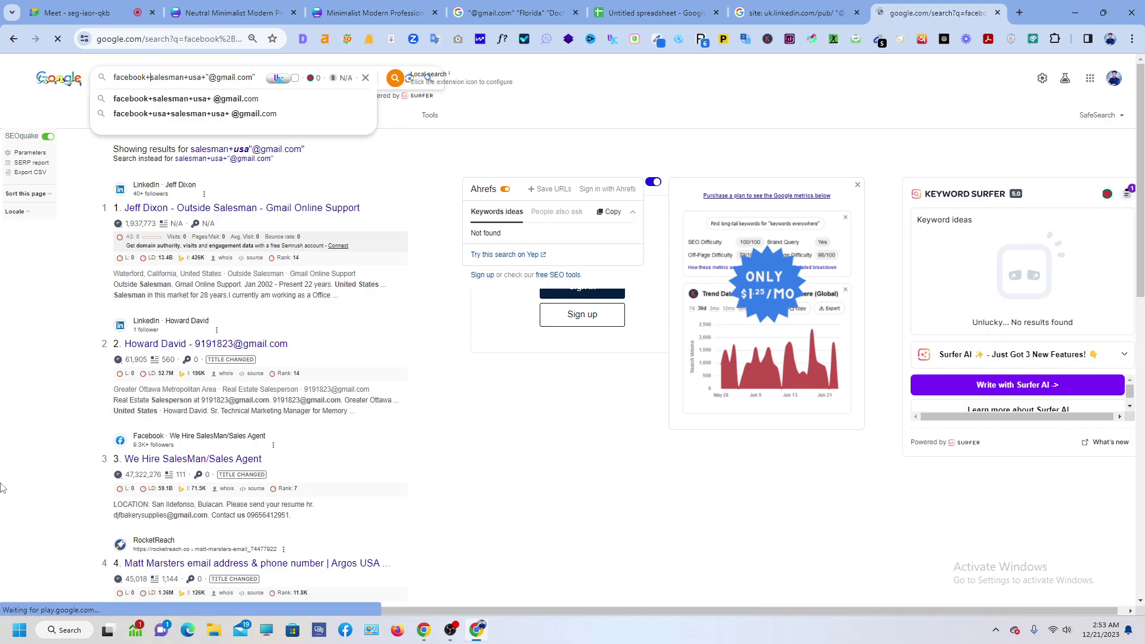
key(Return)
Browse the Facebook salesman results down past number 20 so that more load, and return to the first result.
scroll(168, 238, down, 2)
scroll(167, 238, down, 10)
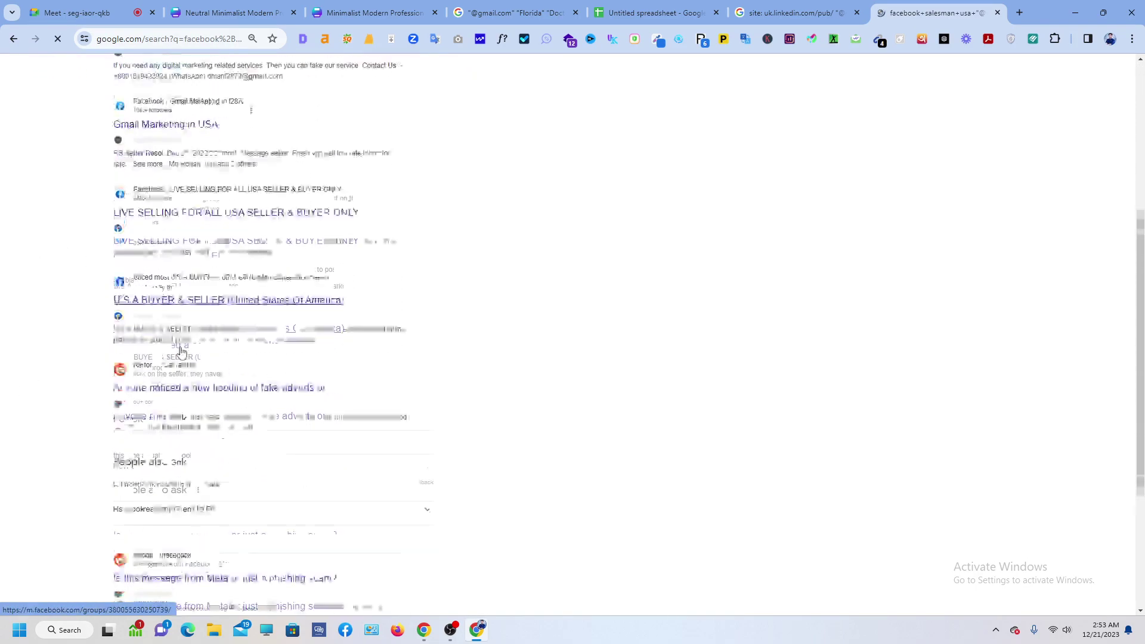
scroll(151, 215, up, 3)
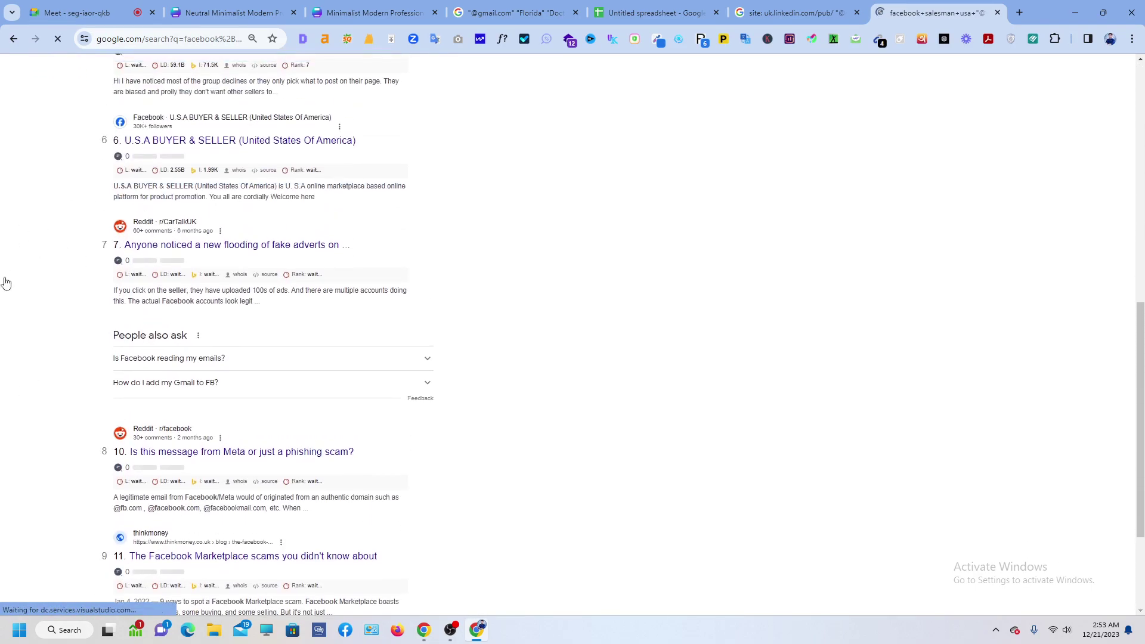
drag(151, 310, 196, 295)
click(144, 310)
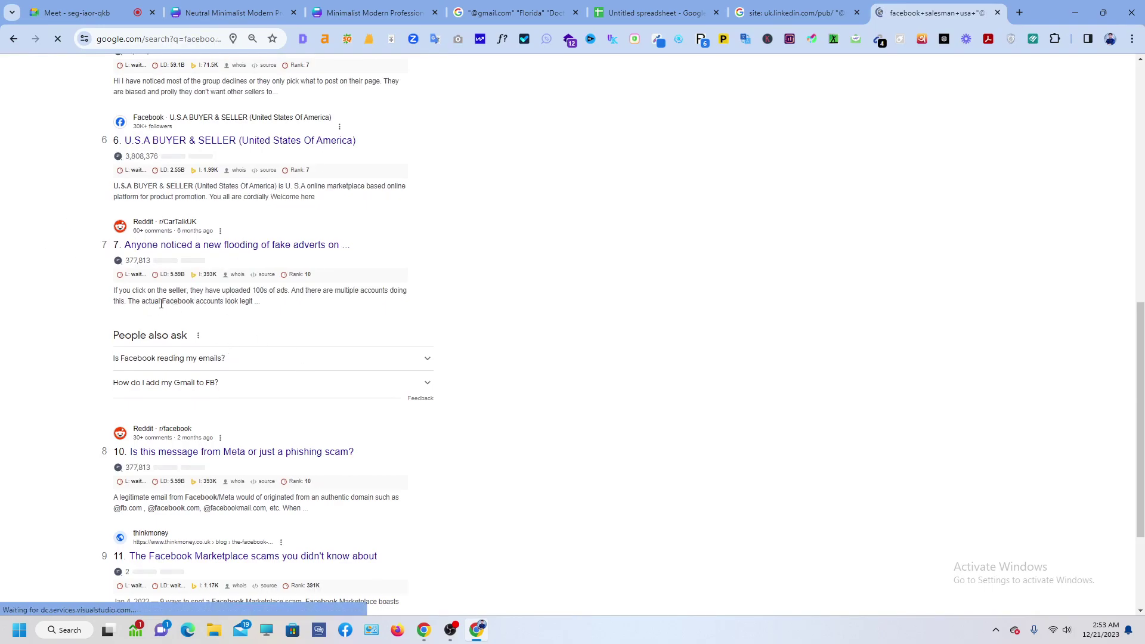
scroll(775, 145, down, 15)
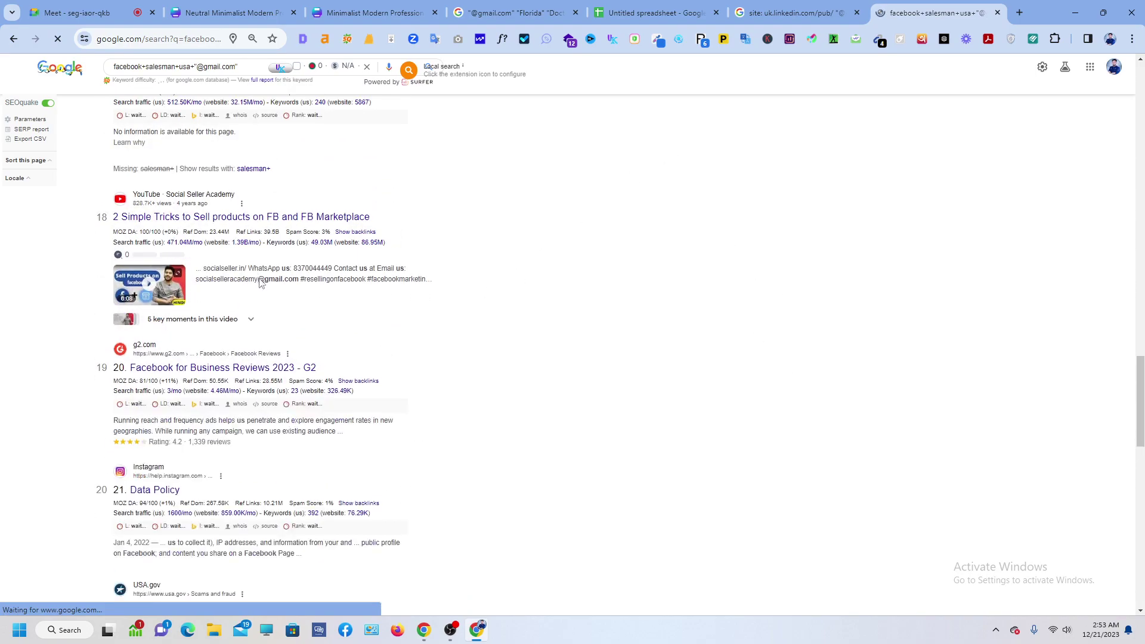
scroll(417, 298, up, 15)
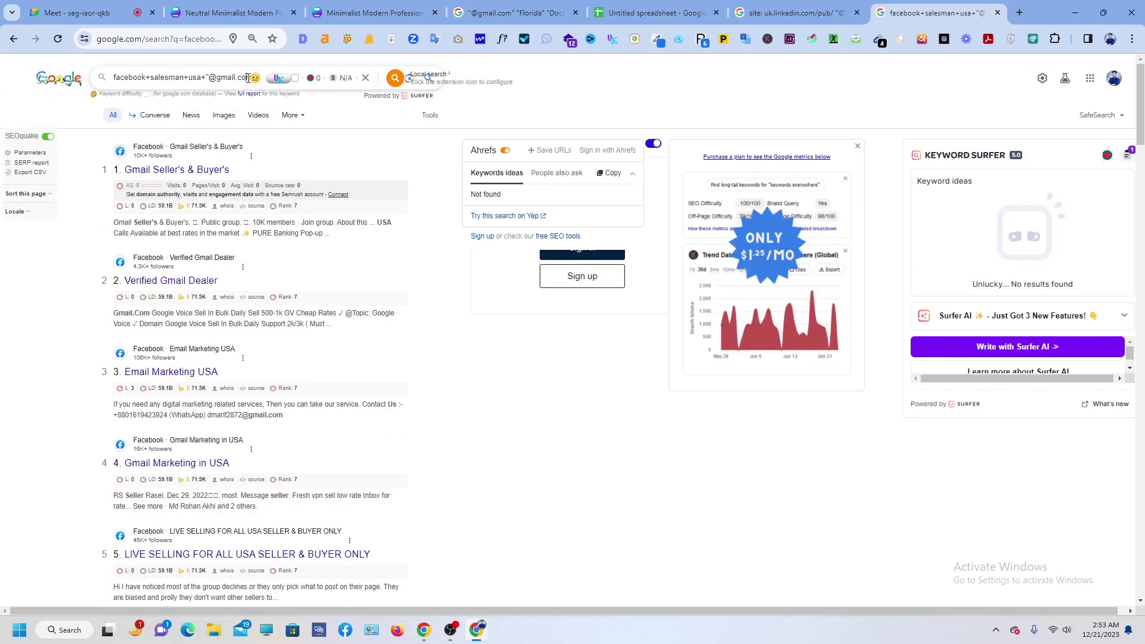
double_click(226, 77)
click(426, 364)
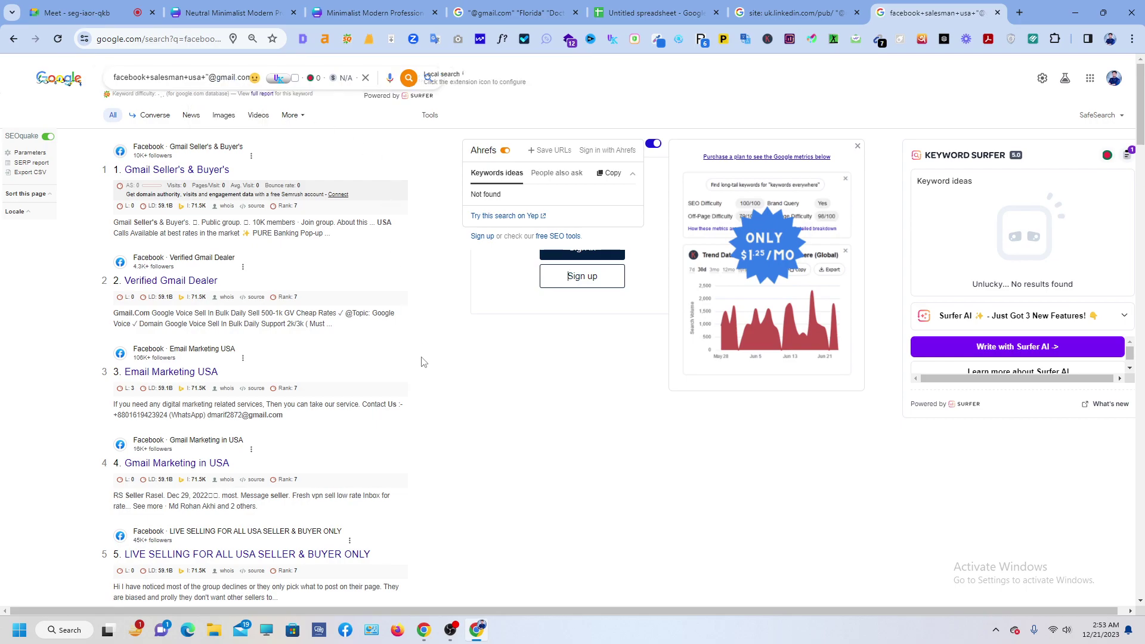
click(198, 82)
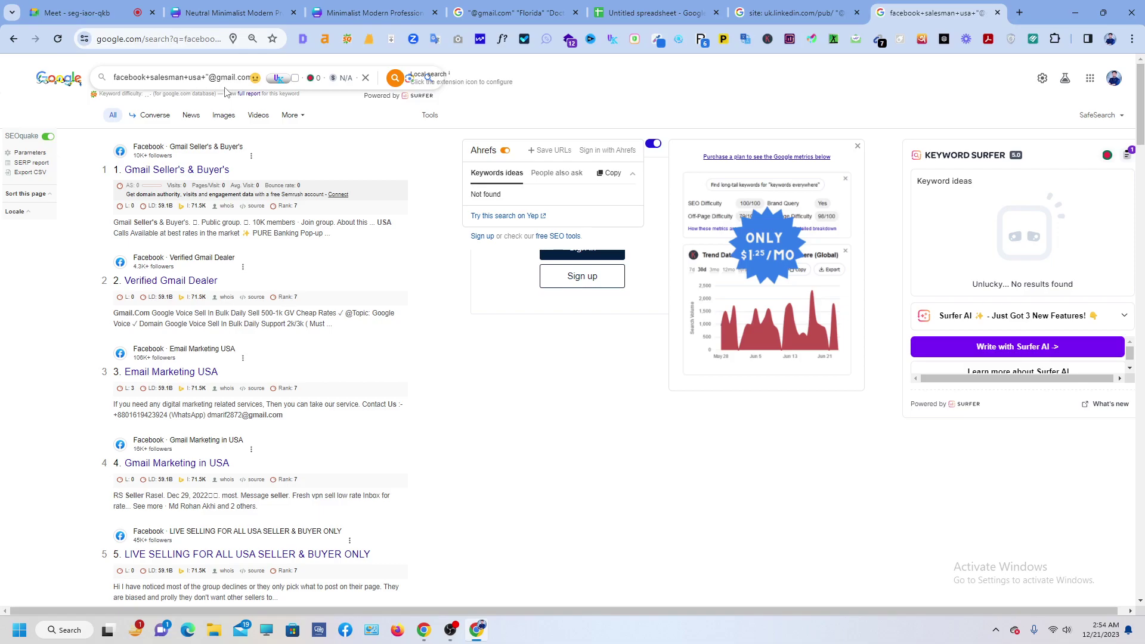
text("+)
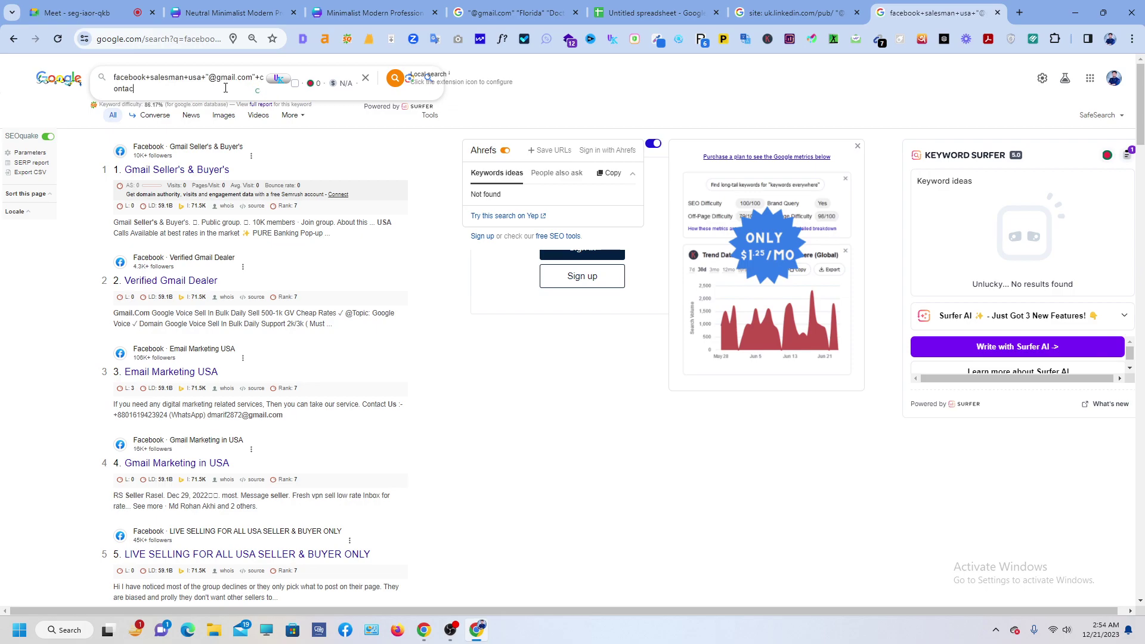
text(contack numbe)
click(263, 77)
text(")
key(Return)
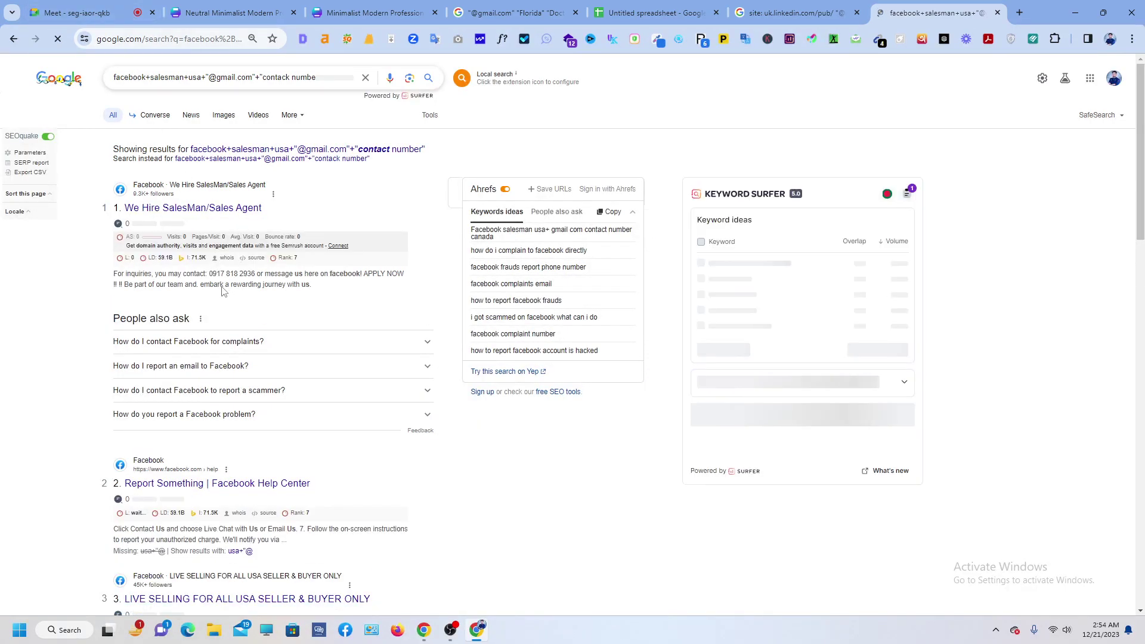
Examine the phone number in the first result's snippet and the email addresses Email Extractor found on this page.
drag(204, 275, 263, 275)
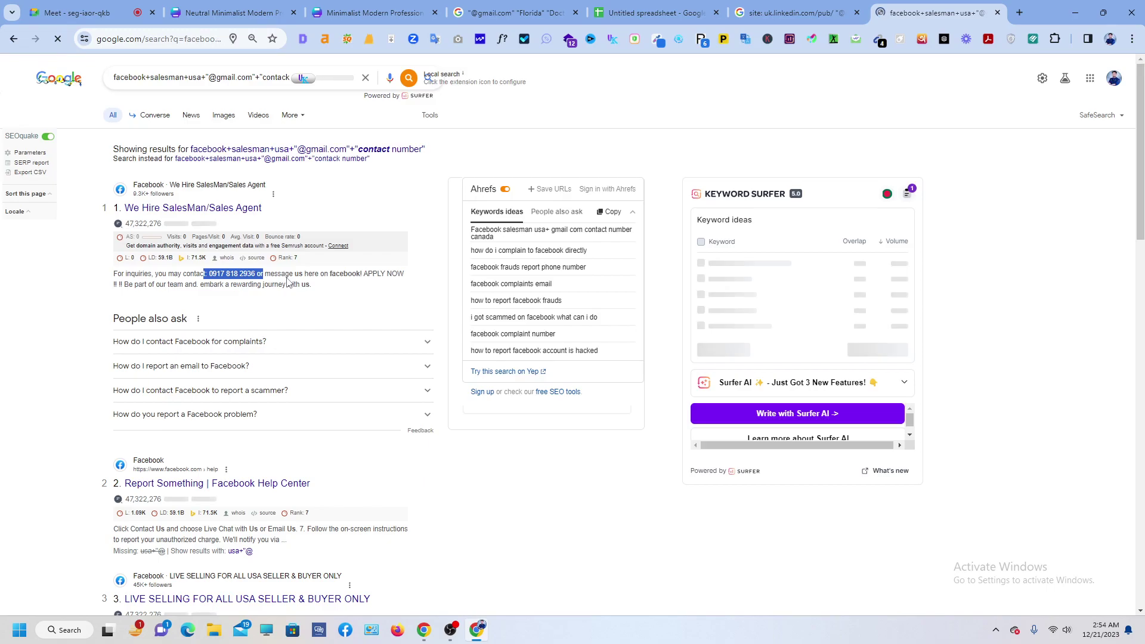
click(878, 40)
scroll(416, 283, down, 1)
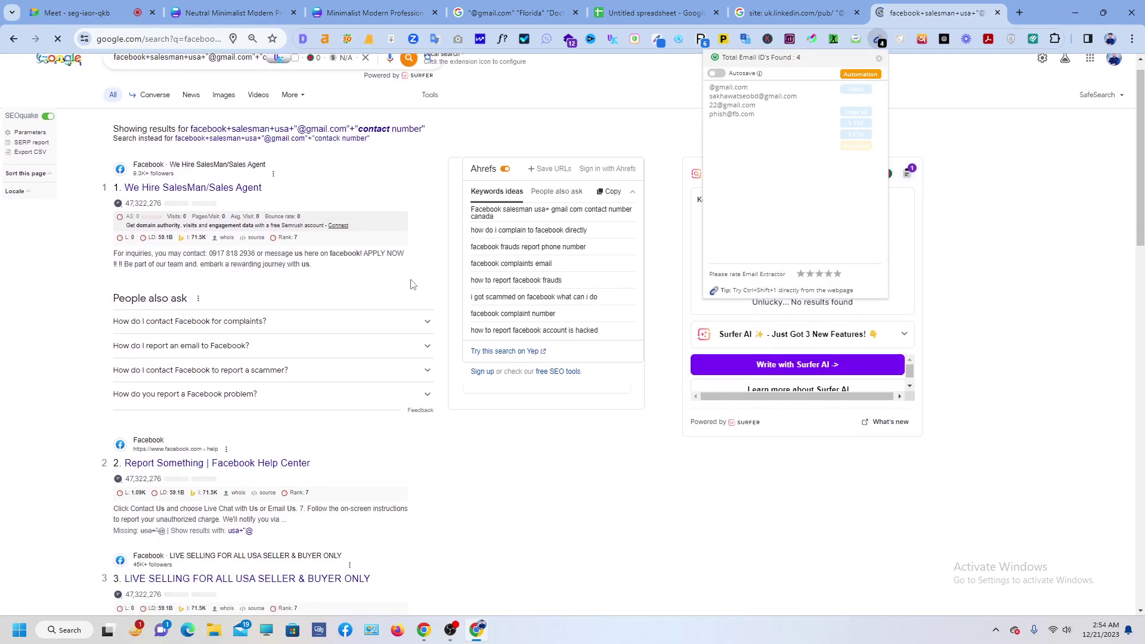
scroll(416, 282, down, 1)
click(242, 213)
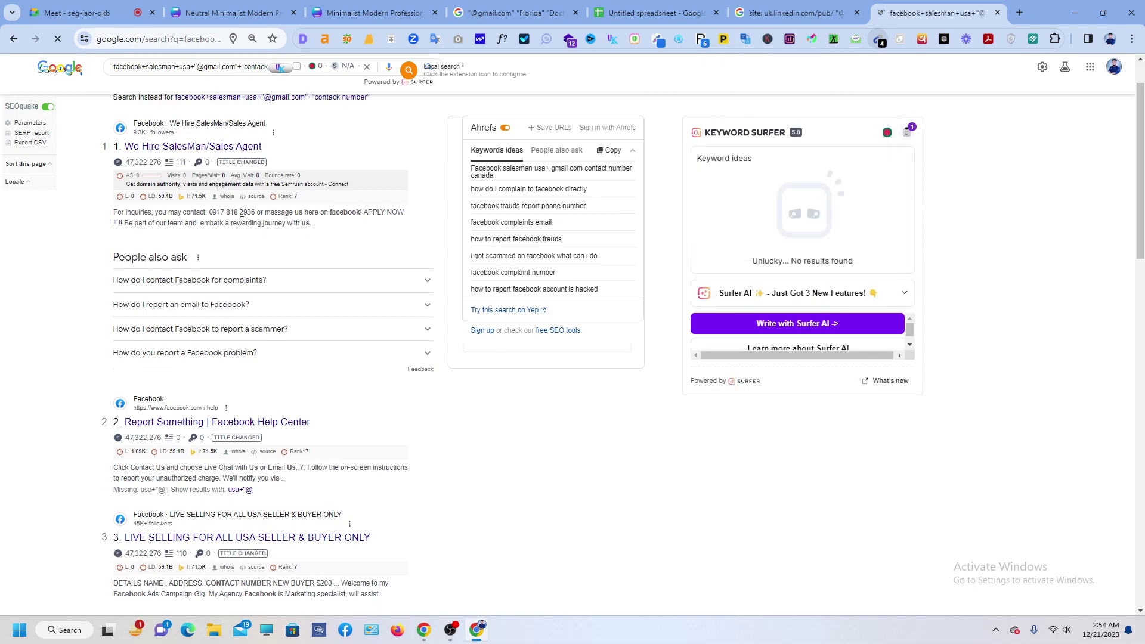
scroll(232, 250, up, 1)
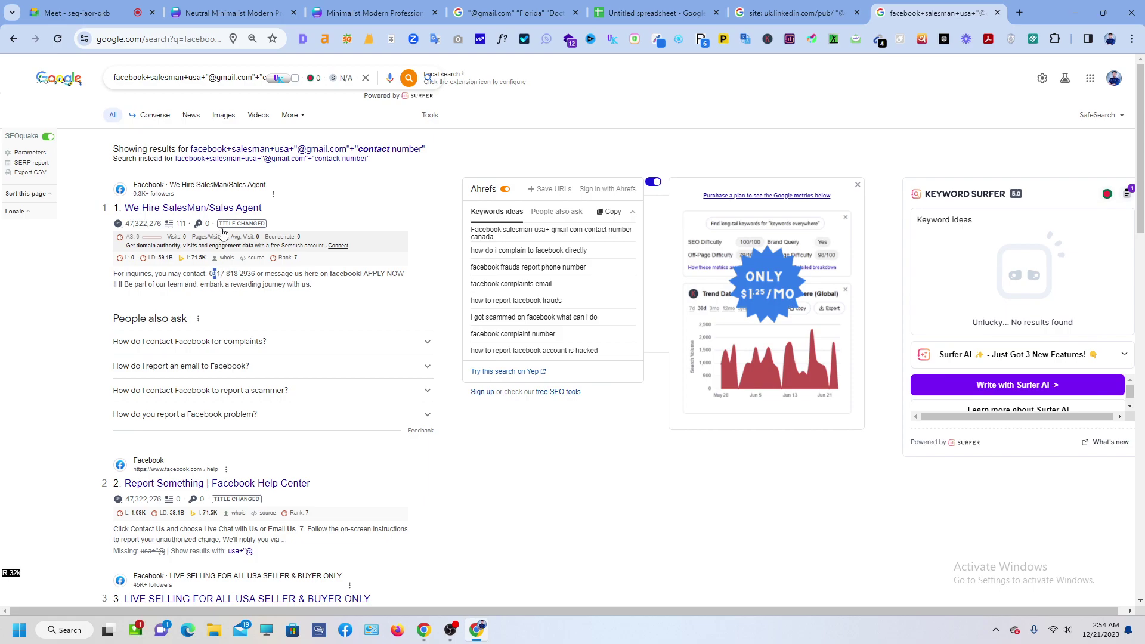
Open the We Hire SalesMan/Sales Agent Facebook group, view its posts, and return to the LinkedIn cleaner search.
click(191, 208)
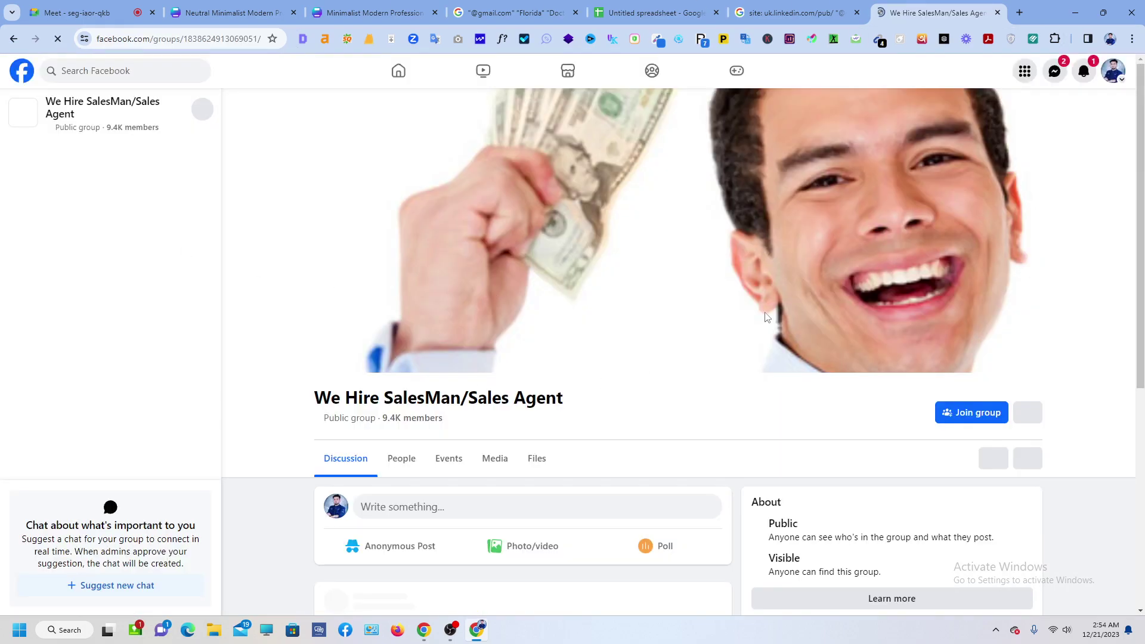
scroll(743, 326, down, 3)
scroll(399, 377, down, 1)
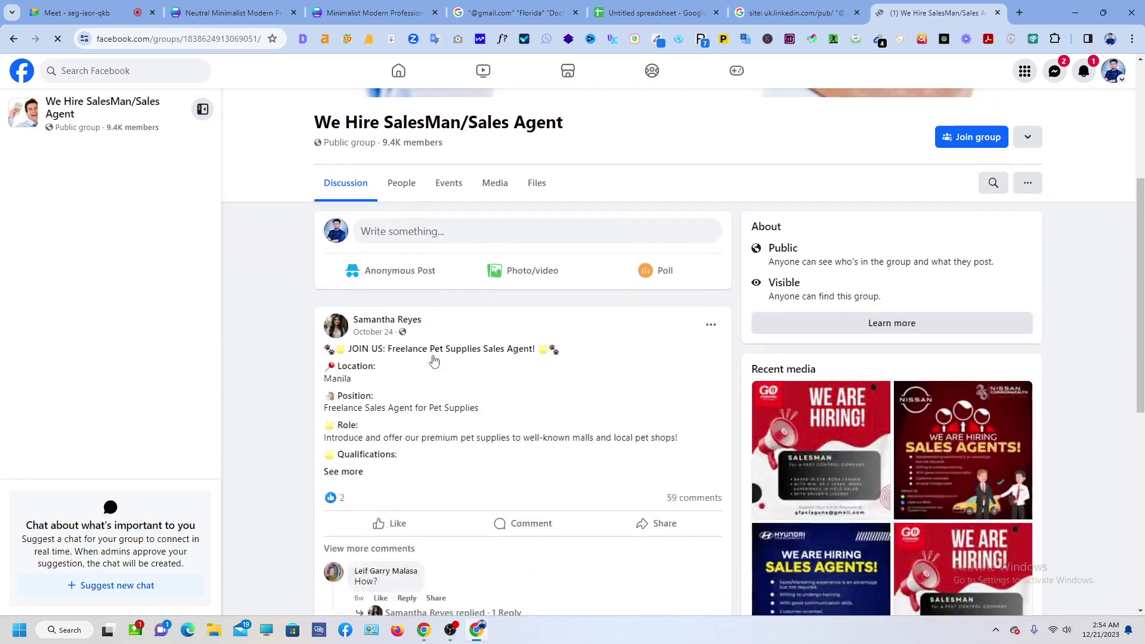
click(737, 6)
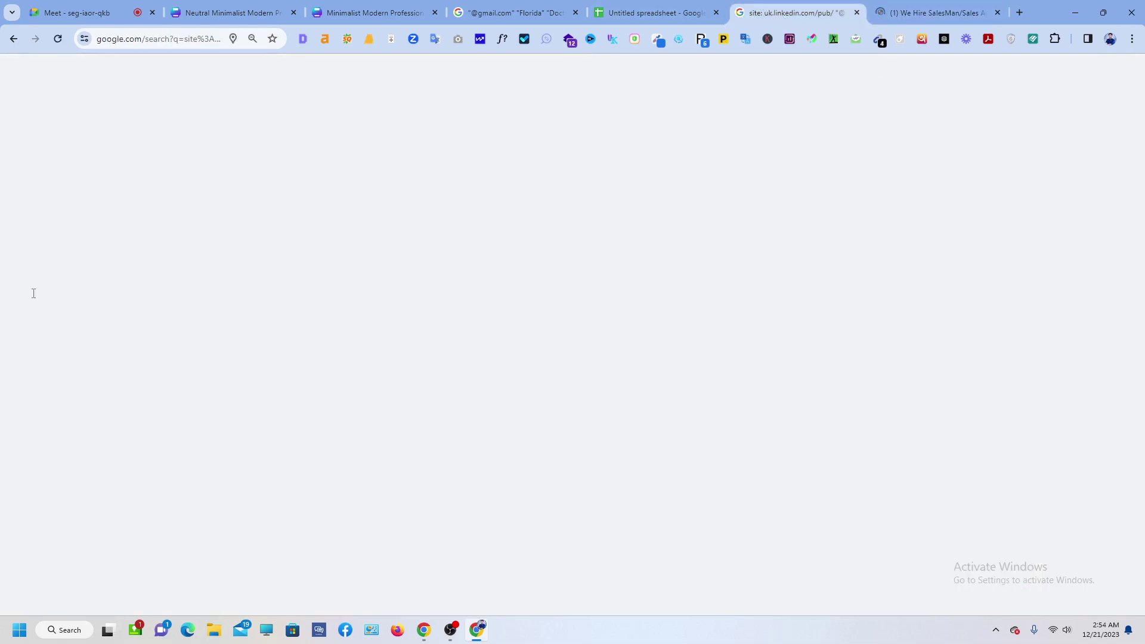
Look back over the LinkedIn cleaner search results around number 20 and return to the We Hire SalesMan/Sales Agent group.
scroll(511, 400, up, 4)
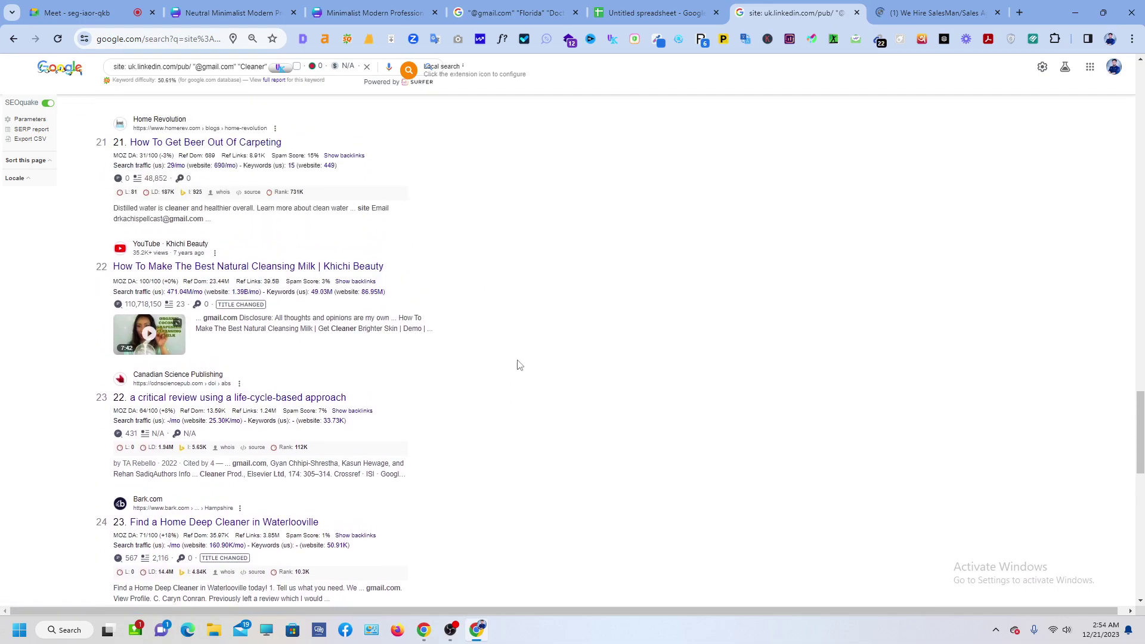
scroll(512, 371, up, 2)
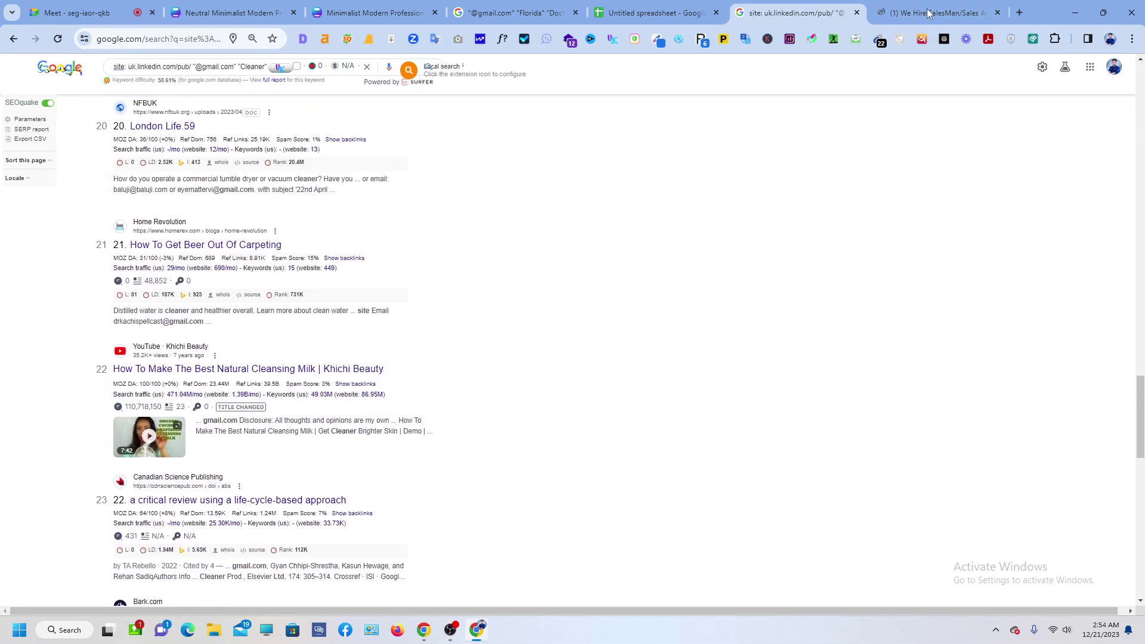
click(978, 13)
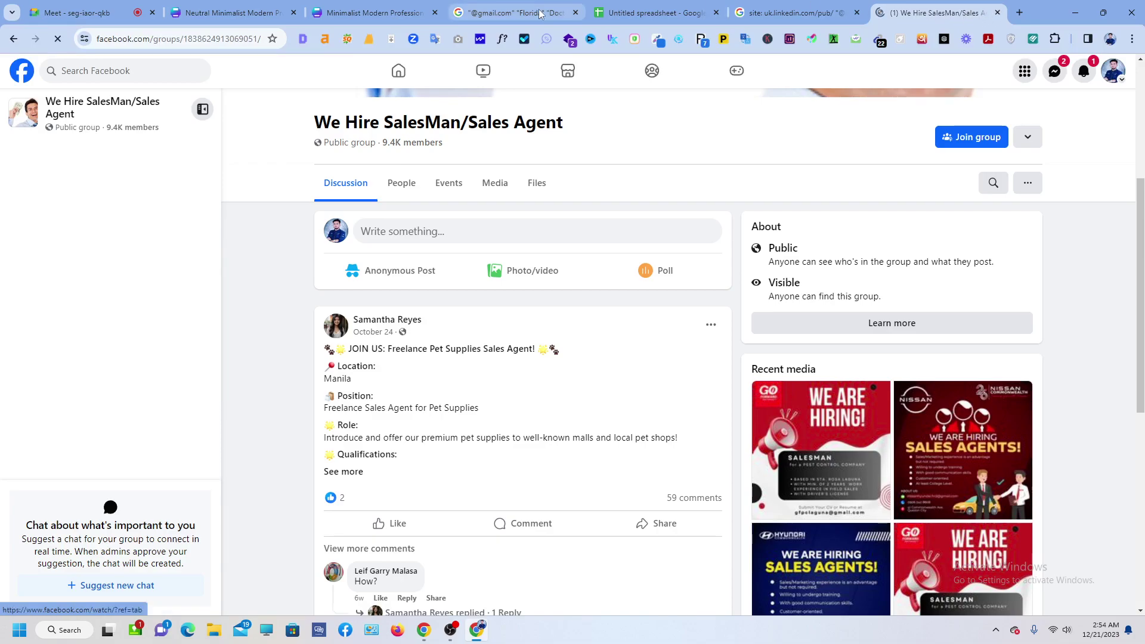
Review the collected email addresses in the Google Sheets spreadsheet from the first row to the last and back.
click(656, 12)
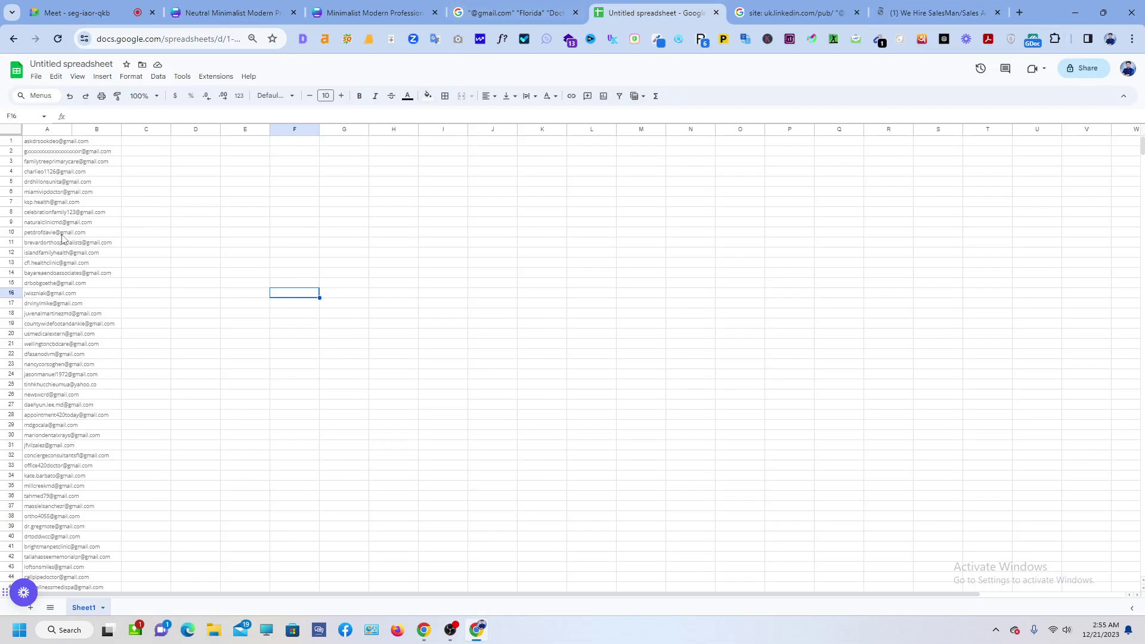
scroll(131, 230, down, 4)
scroll(128, 227, down, 3)
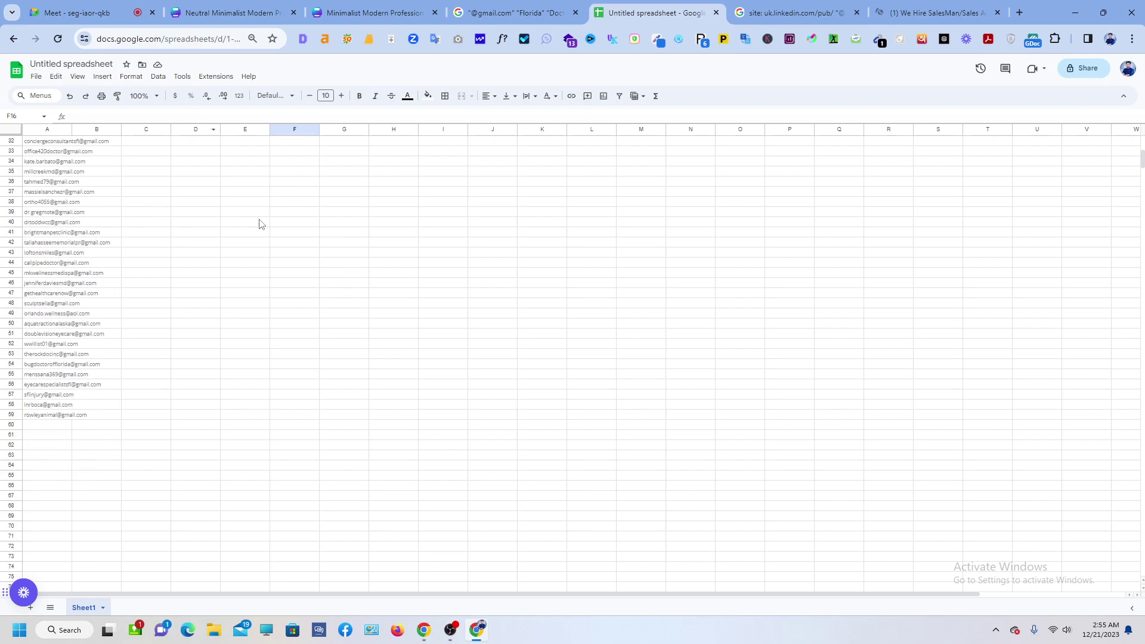
scroll(142, 178, up, 4)
scroll(505, 296, up, 6)
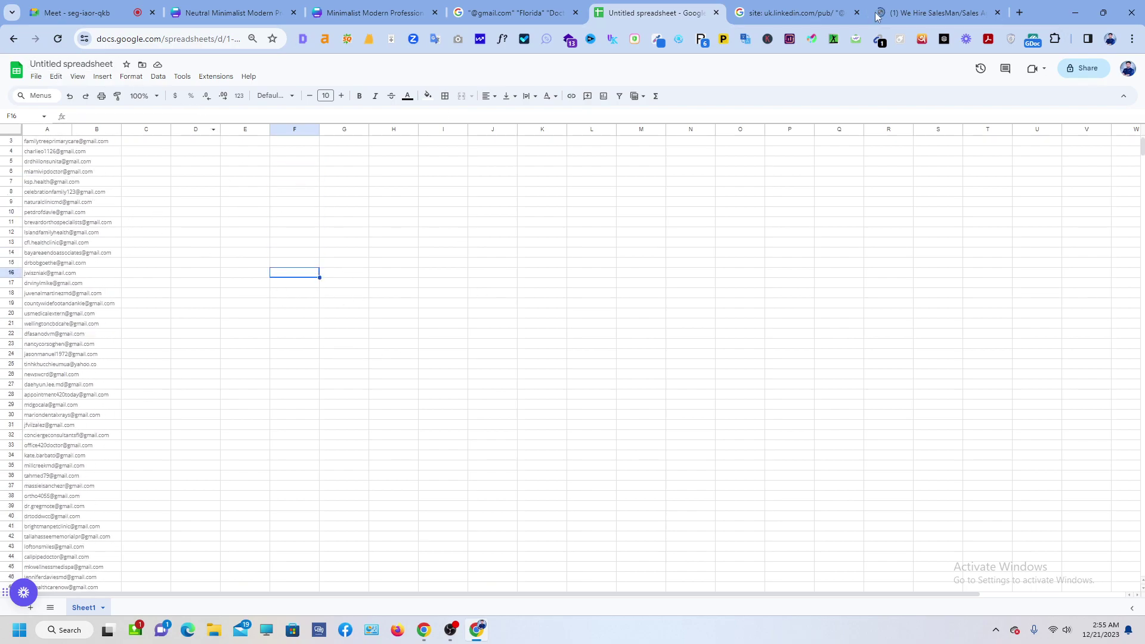
scroll(239, 257, up, 1)
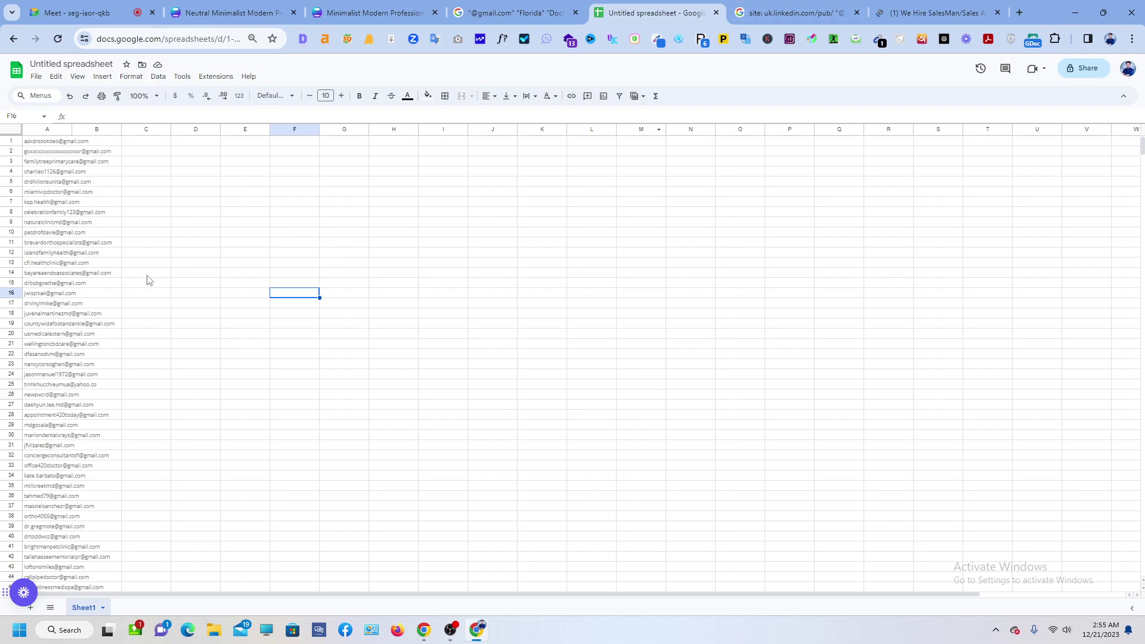
click(118, 152)
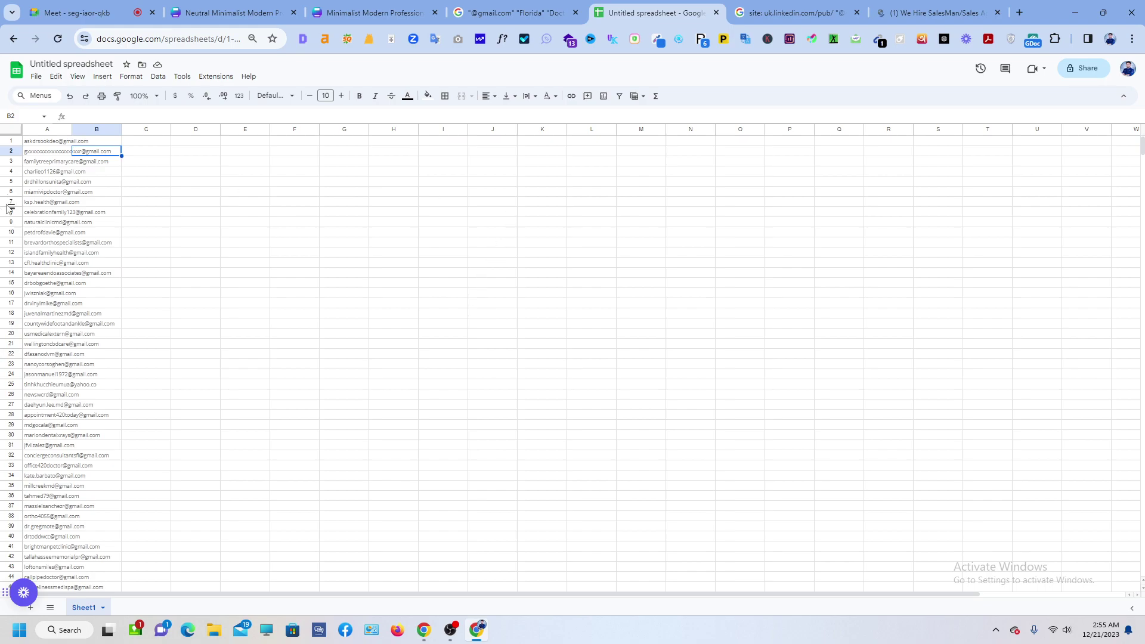
click(35, 155)
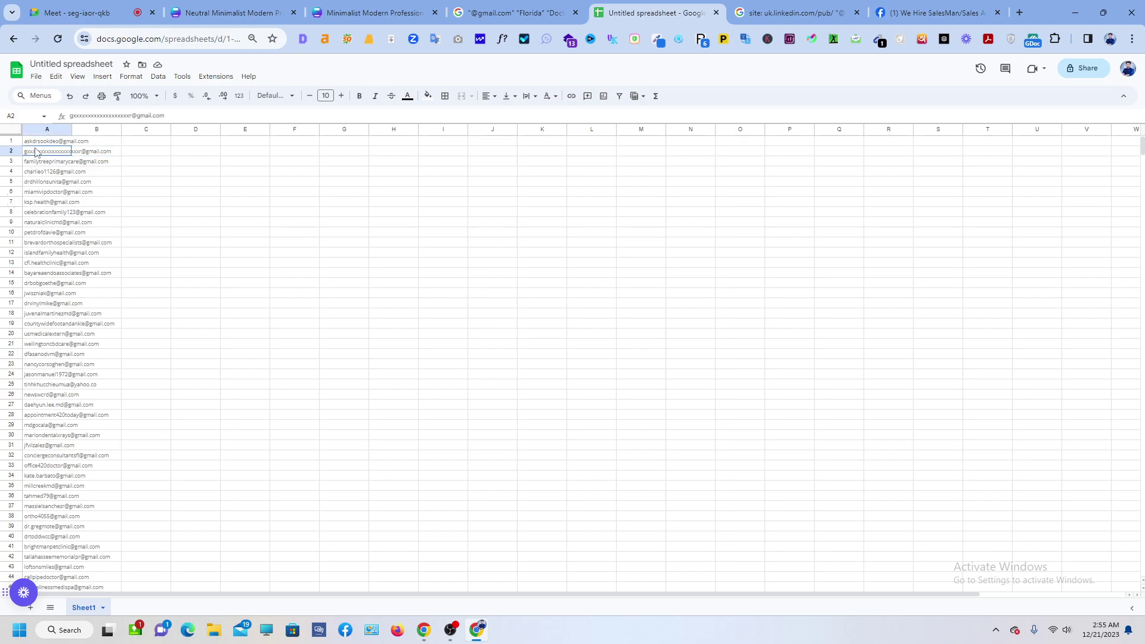
click(406, 335)
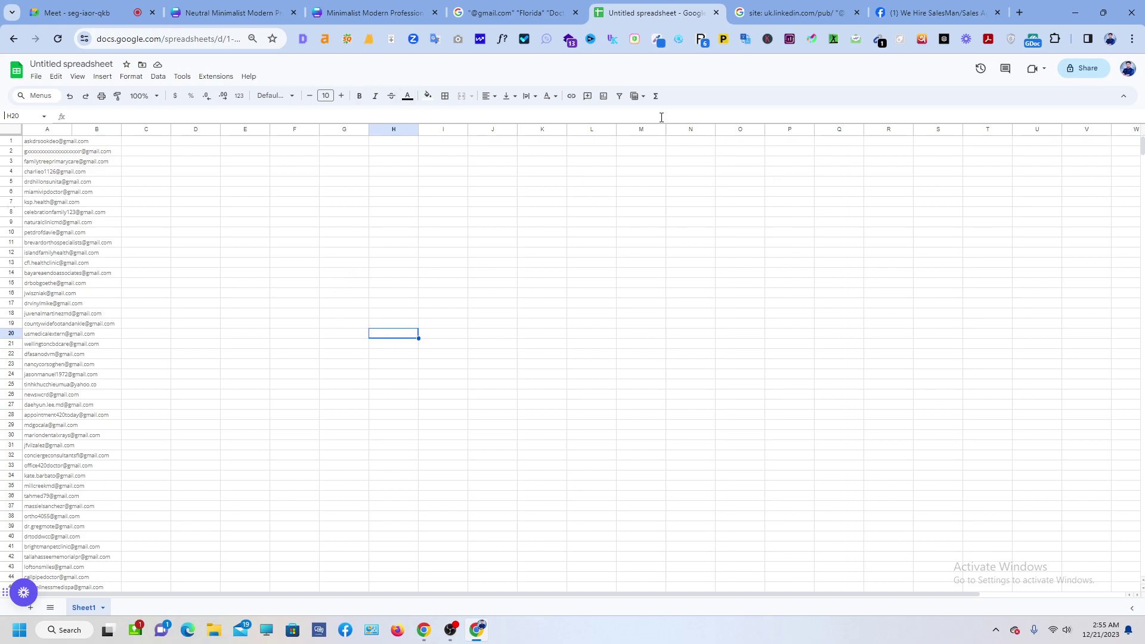
click(73, 144)
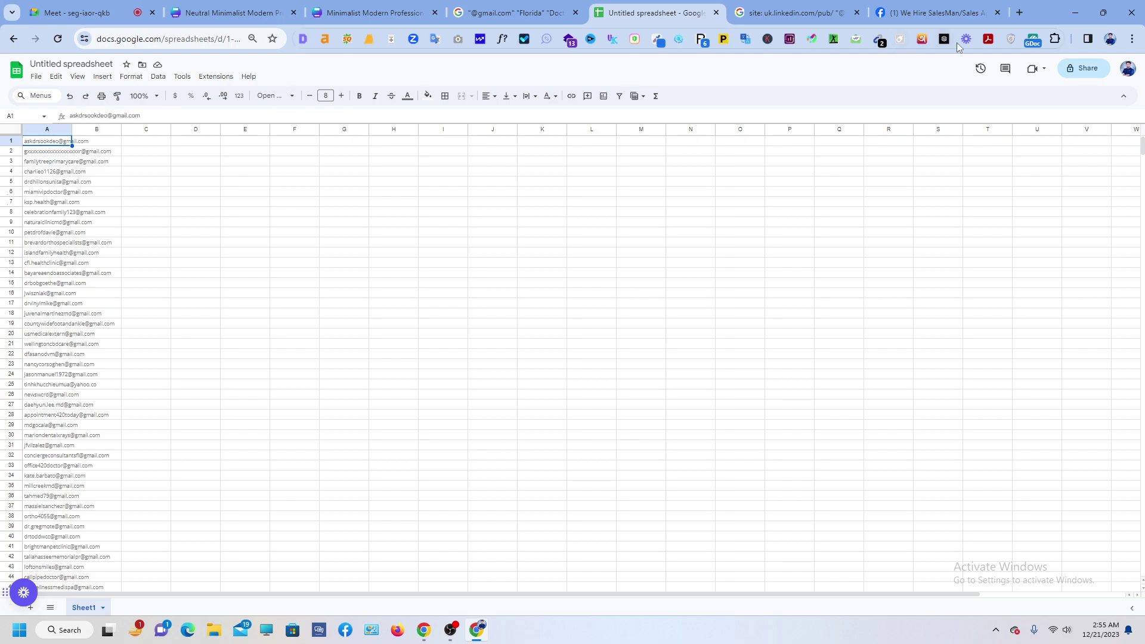
Search Fiverr for "email marketing" services in a new tab and browse the results down to the email list gigs.
click(1019, 12)
text(fiverr)
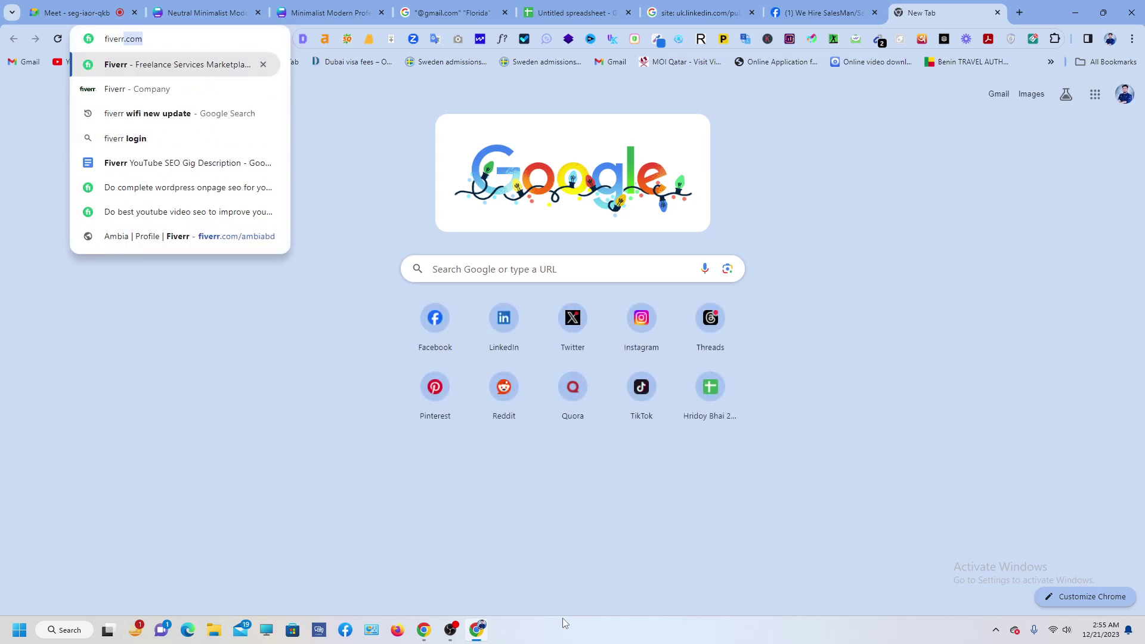
key(Return)
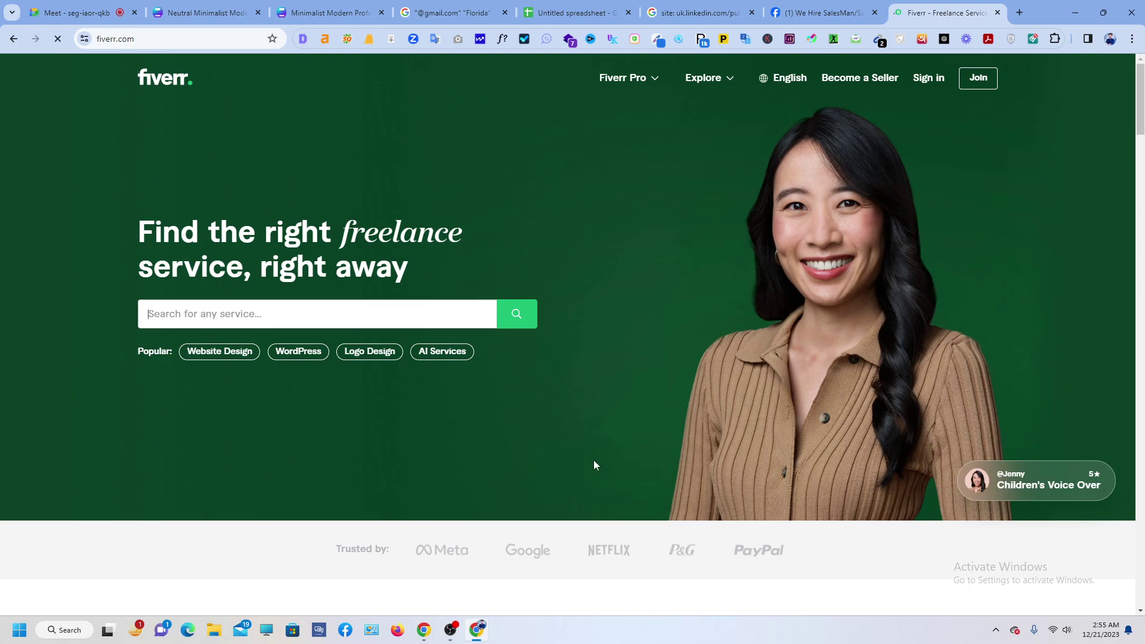
text(email)
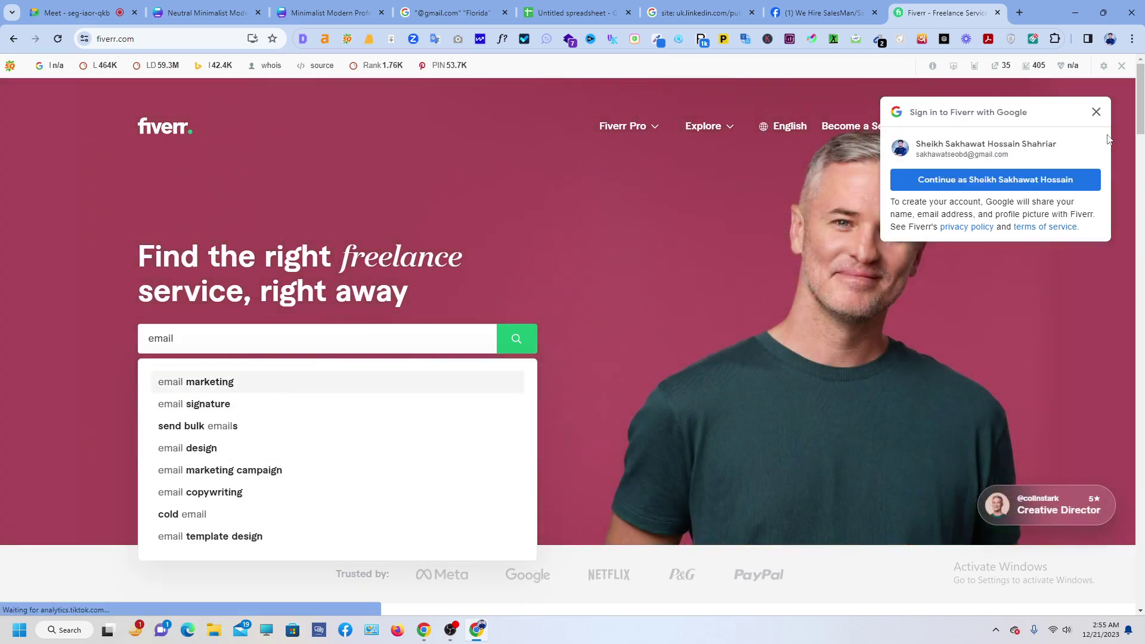
key(Return)
scroll(319, 322, down, 2)
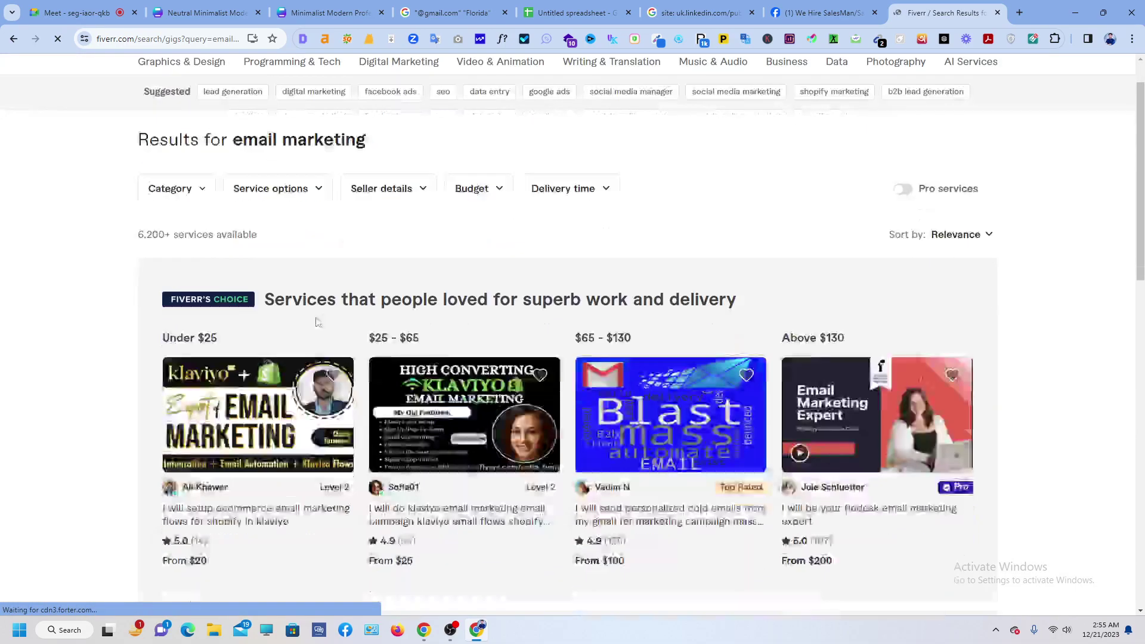
scroll(319, 322, down, 3)
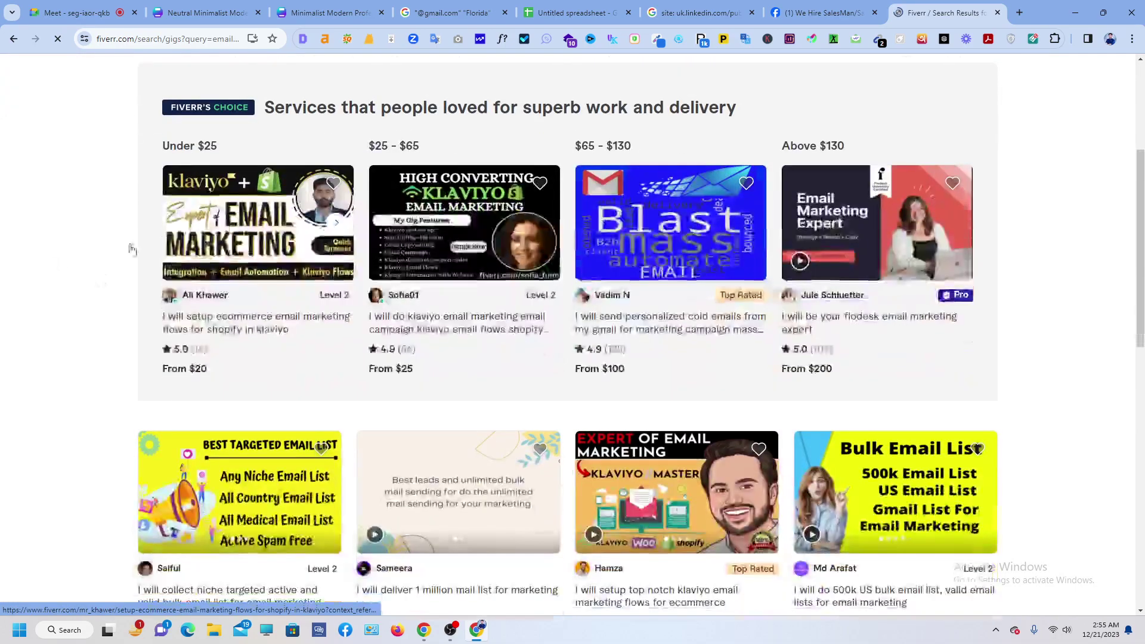
Open the Under $25 Klaviyo gig for Shopify email flows, examine its Basic package, and dismiss the Google sign-in prompt.
click(245, 329)
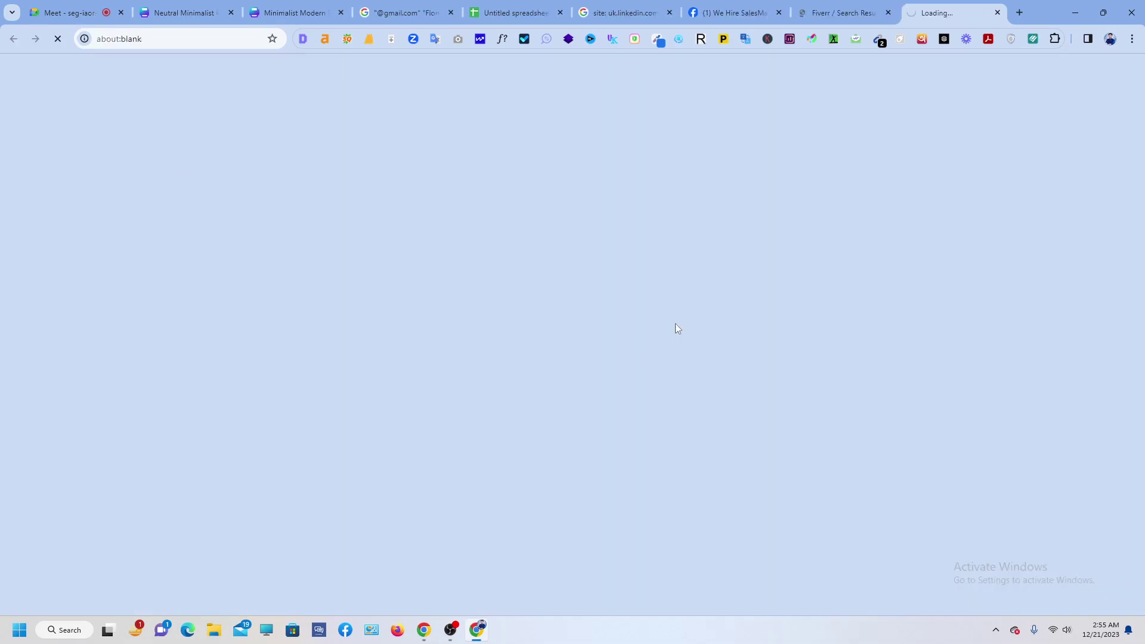
scroll(418, 361, down, 2)
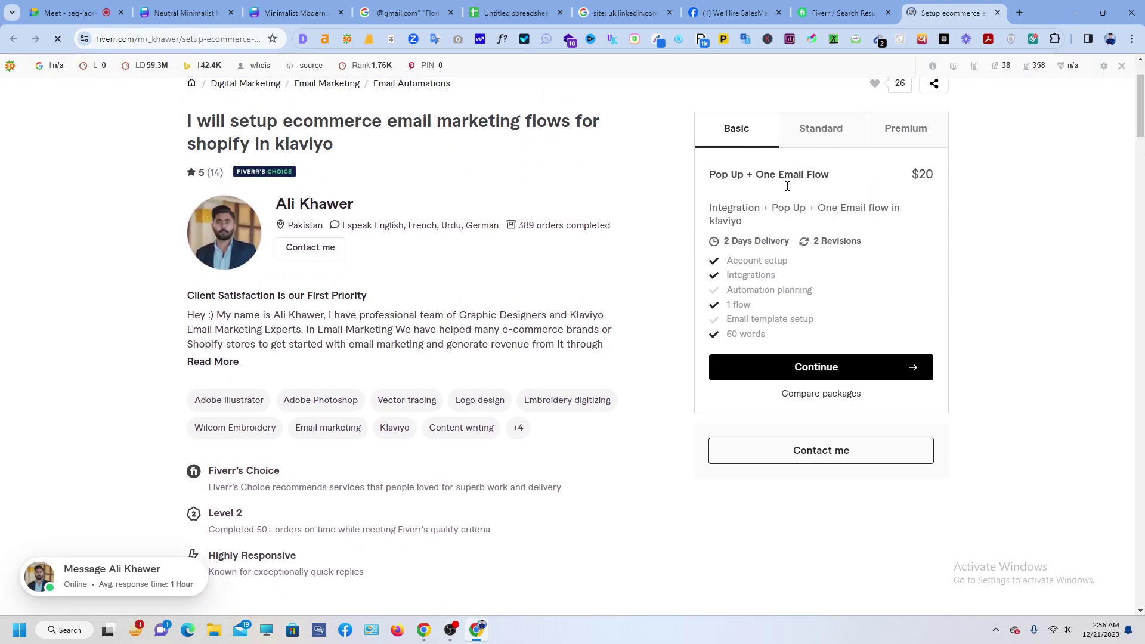
drag(756, 175, 799, 176)
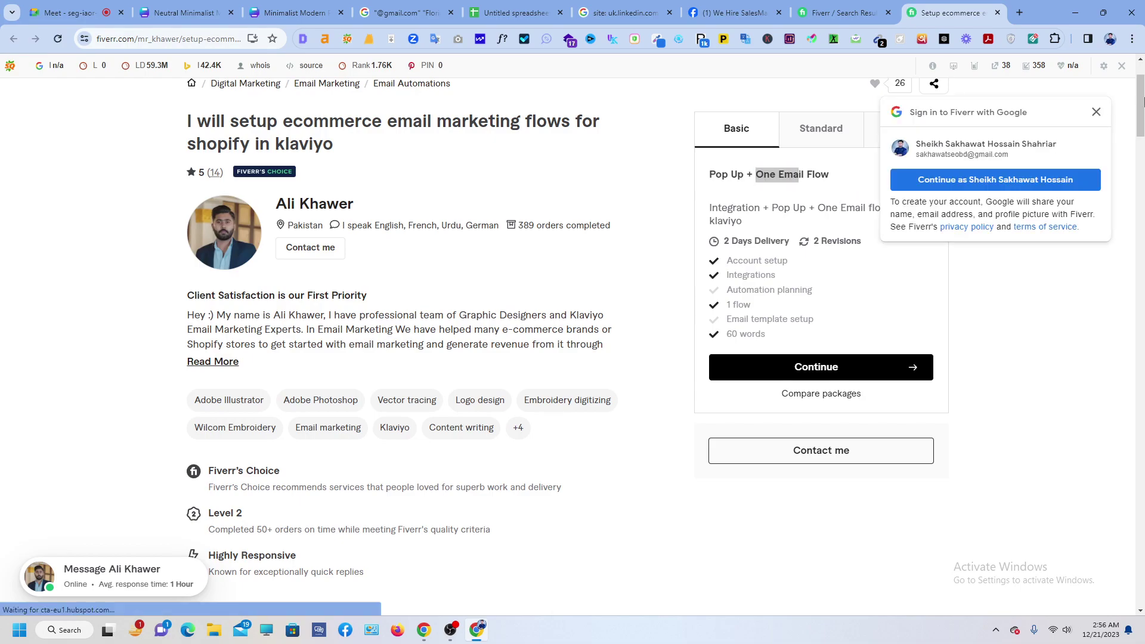
click(1097, 112)
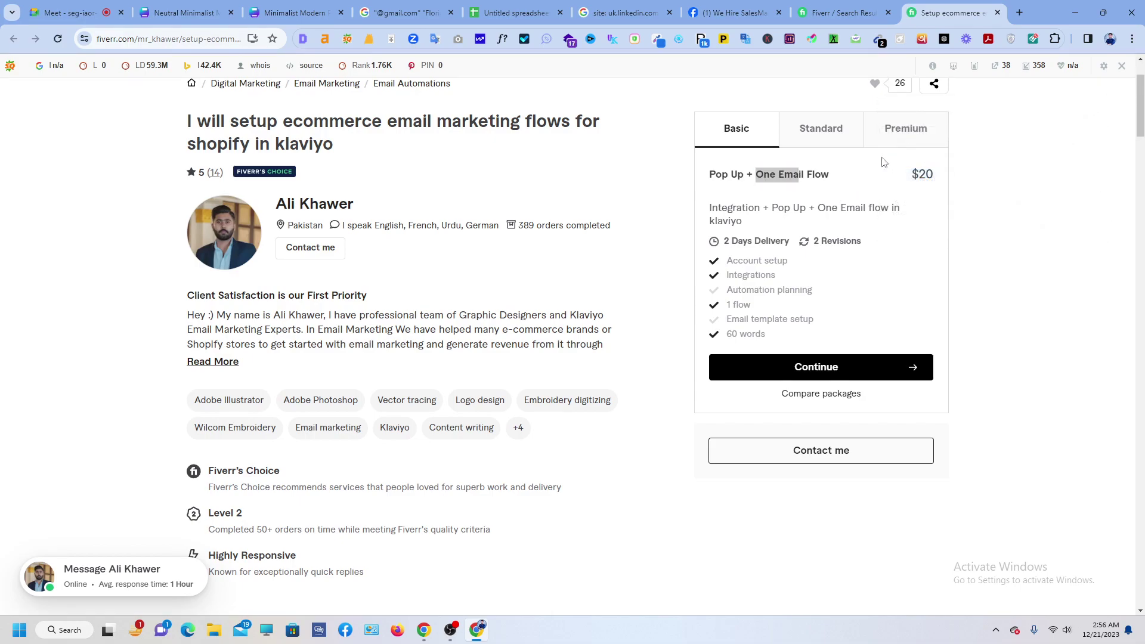
Examine the offer title and price of the gig's Standard package.
click(834, 139)
drag(757, 177, 823, 178)
drag(927, 178, 919, 181)
Examine the gig's Premium package, including its email flows, price and word allowance.
click(909, 130)
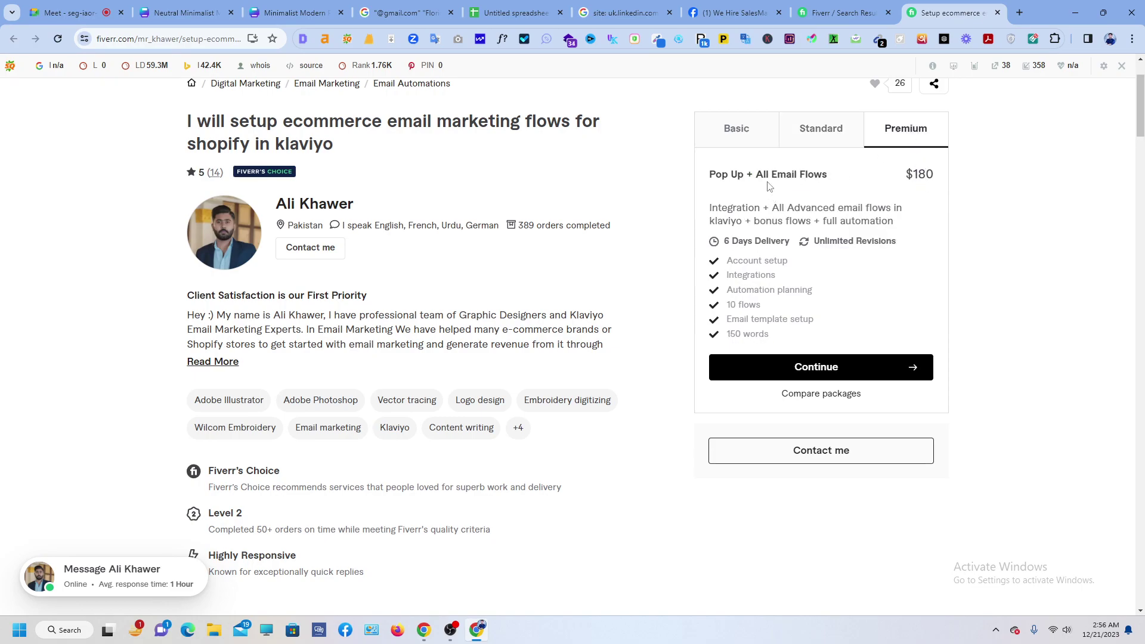
drag(754, 174, 931, 202)
click(799, 318)
double_click(916, 177)
click(922, 194)
scroll(561, 349, down, 1)
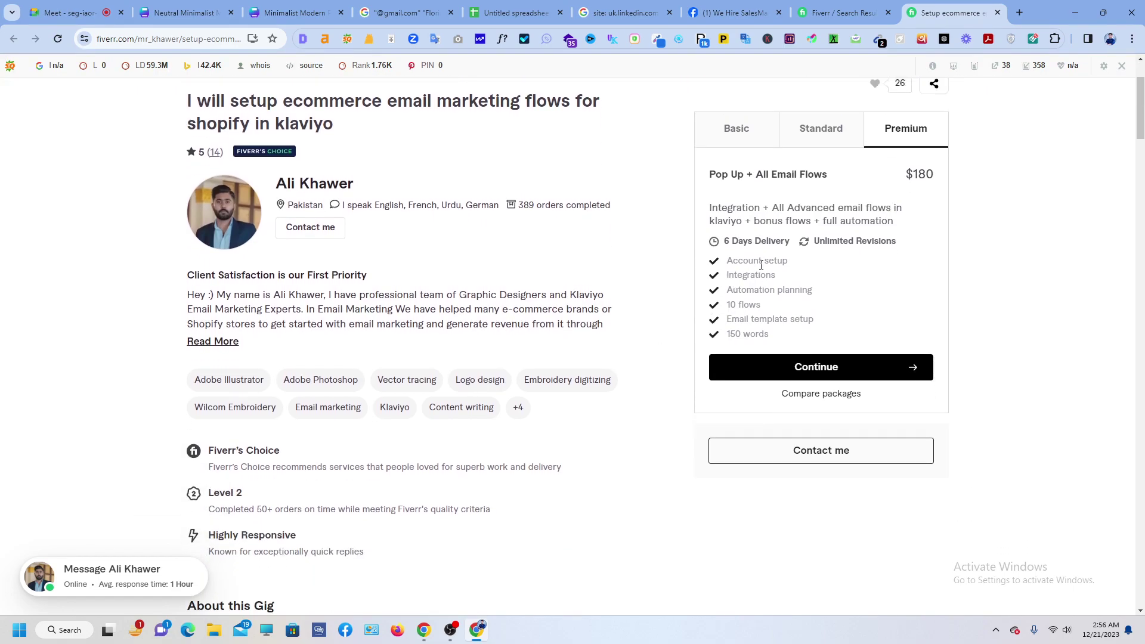
drag(769, 338, 709, 344)
scroll(641, 397, up, 3)
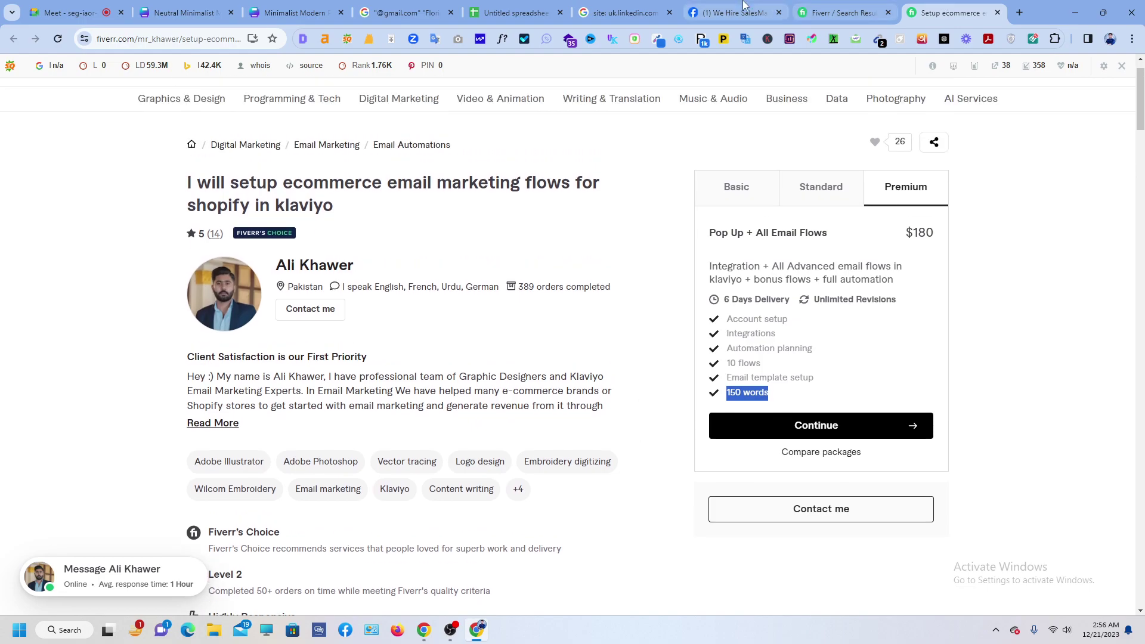
Check the email spreadsheet against the gig page, and return to the Fiverr results with the Google sign-in prompt dismissed.
click(516, 13)
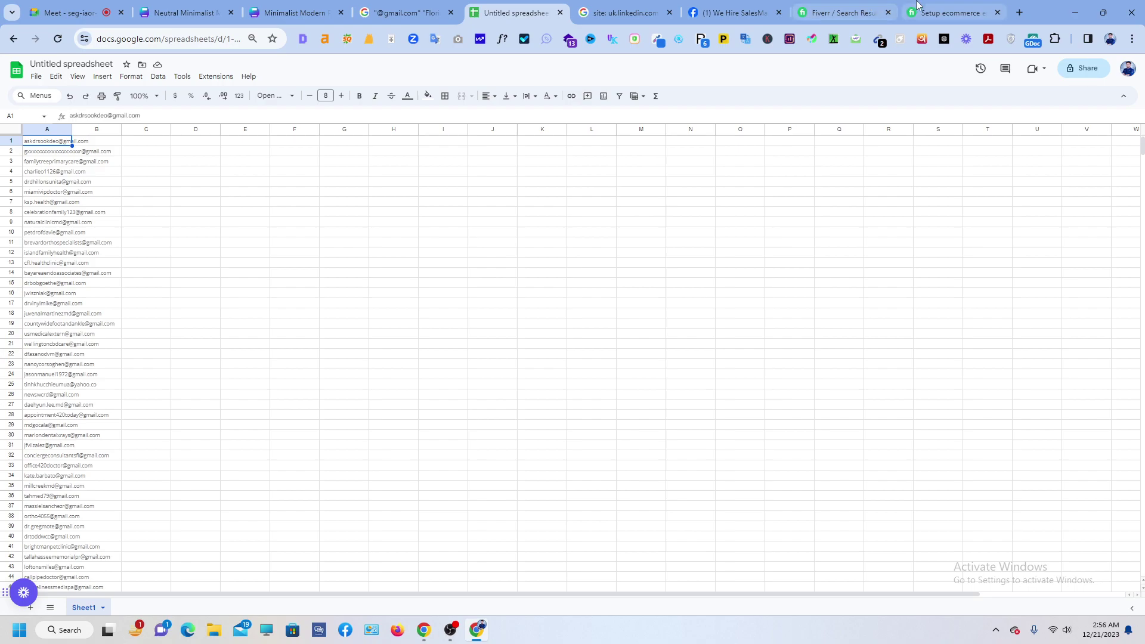
click(951, 12)
click(473, 392)
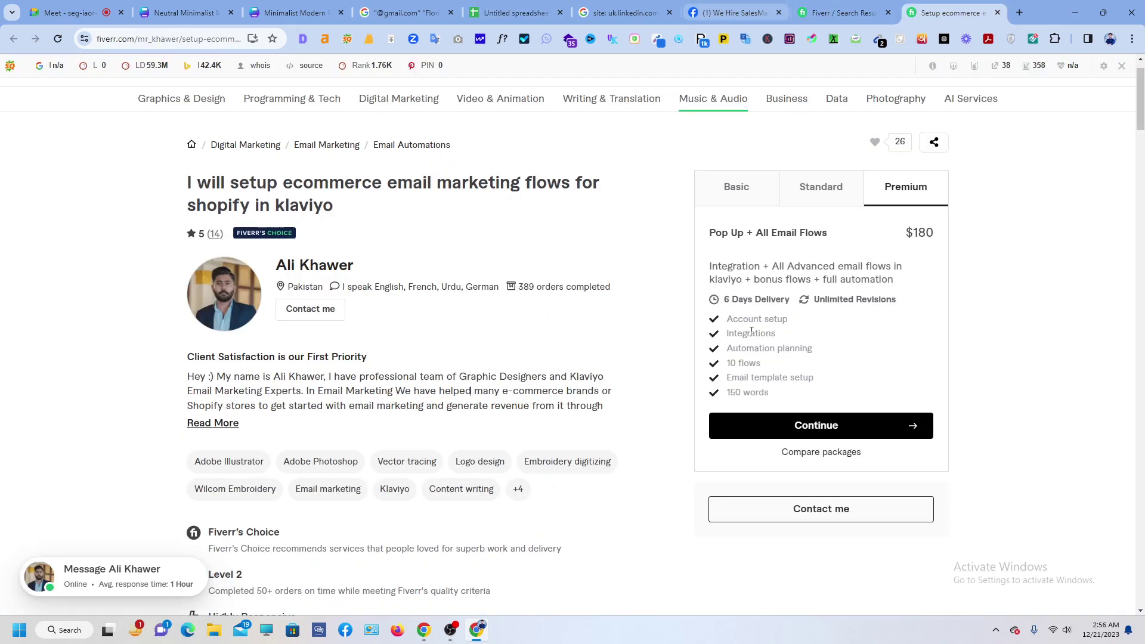
click(805, 8)
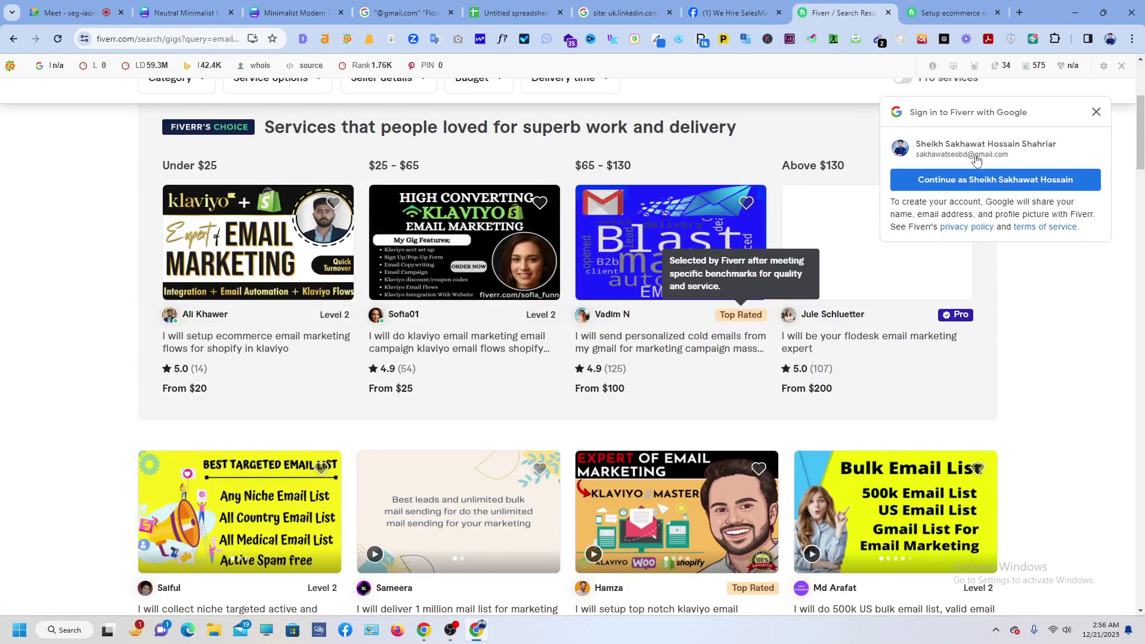
click(1096, 112)
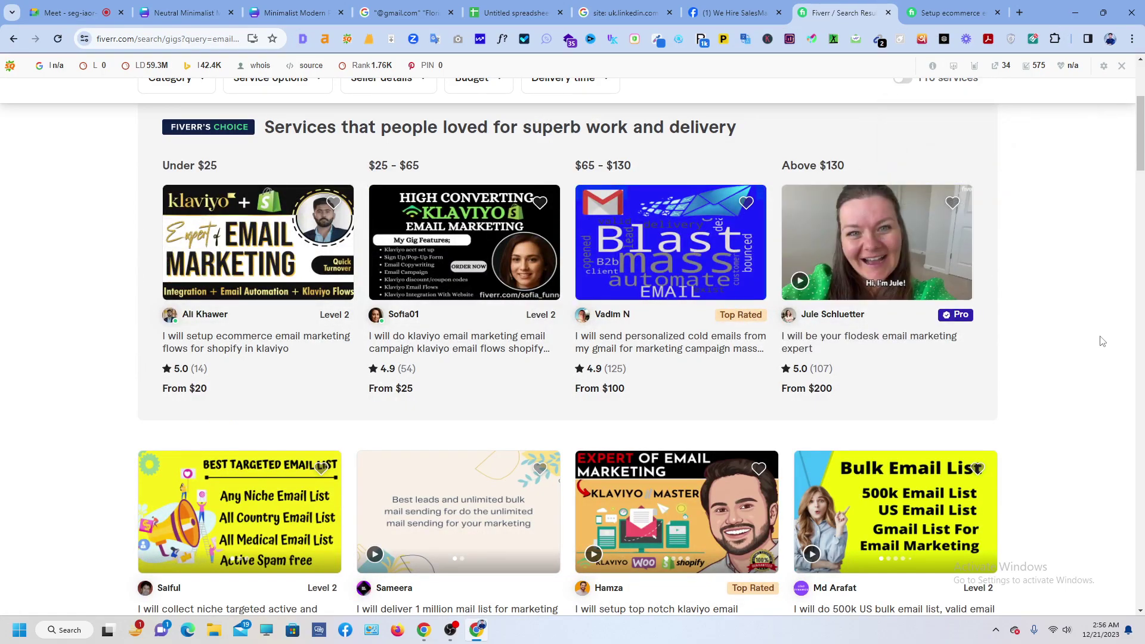
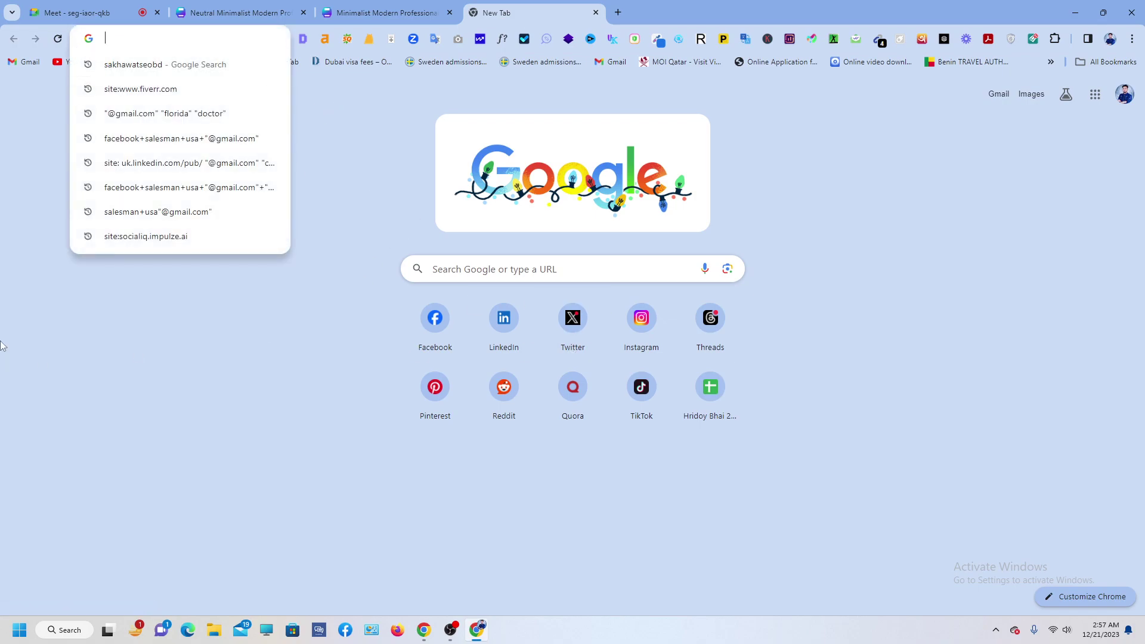
text(@)
key(BackSpace)
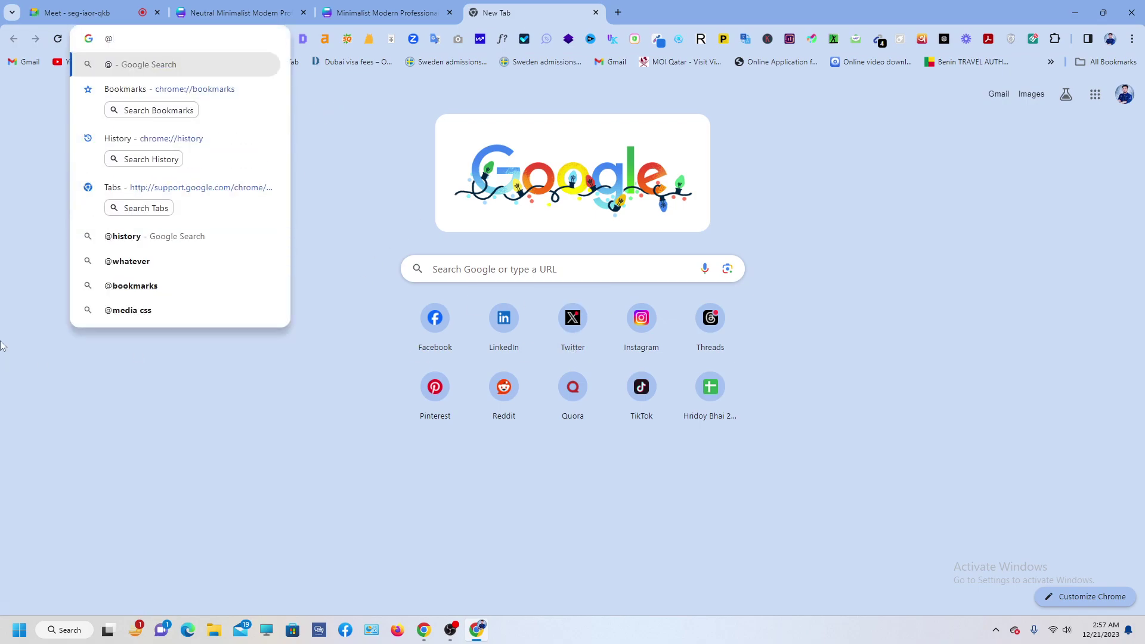
text(")
key(BackSpace)
key(BackSpace)
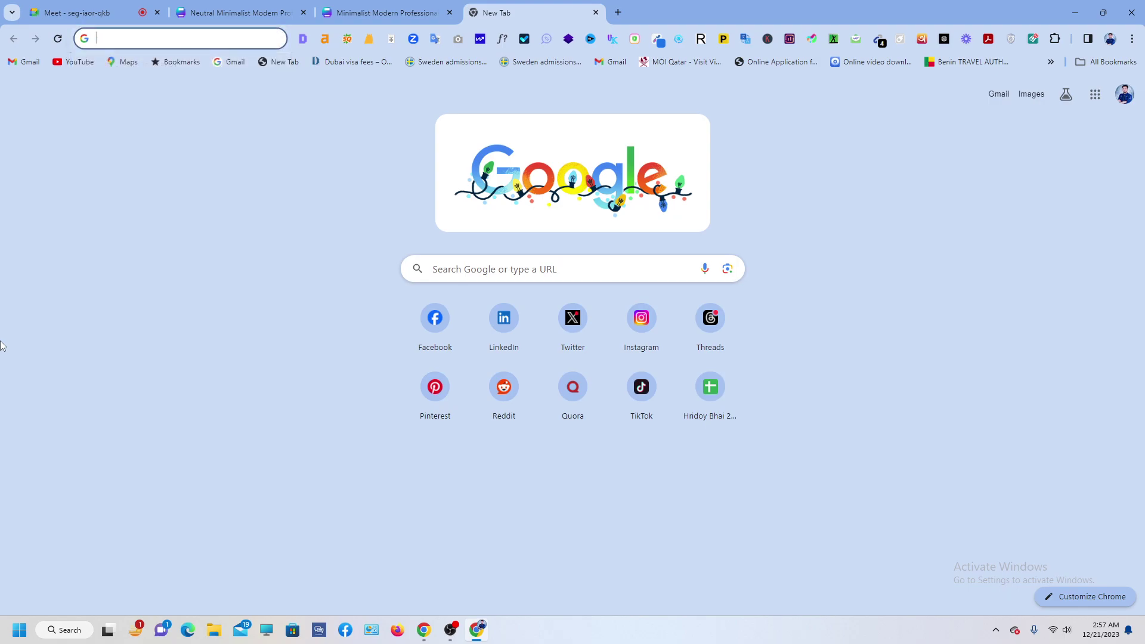
text(@)
key(BackSpace)
text("@)
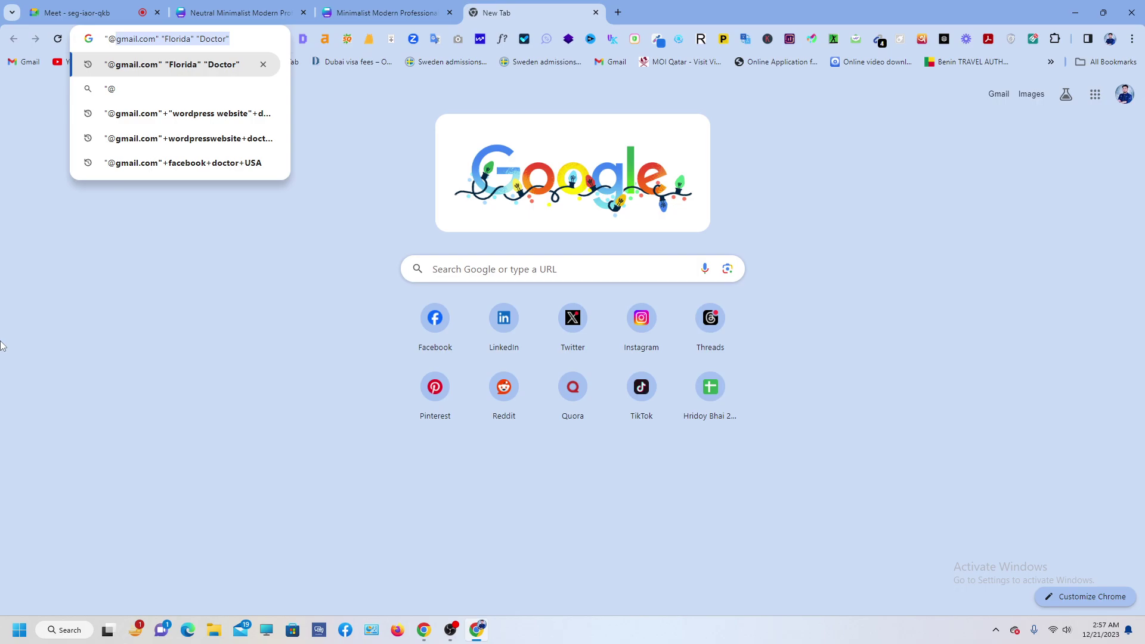
text(gmail)
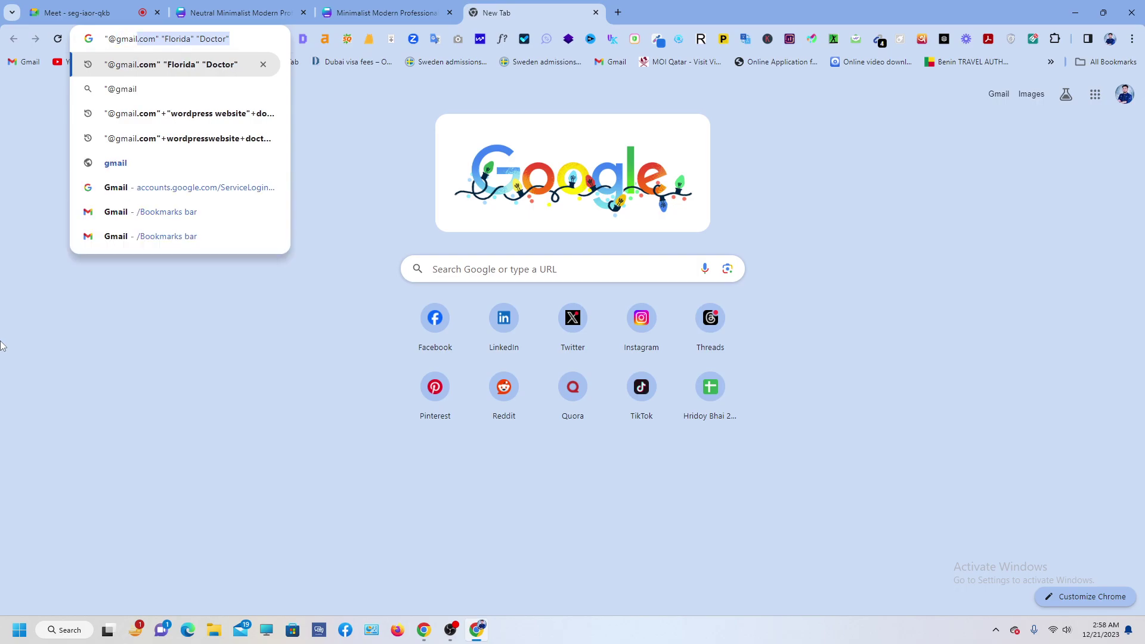
text(.com)
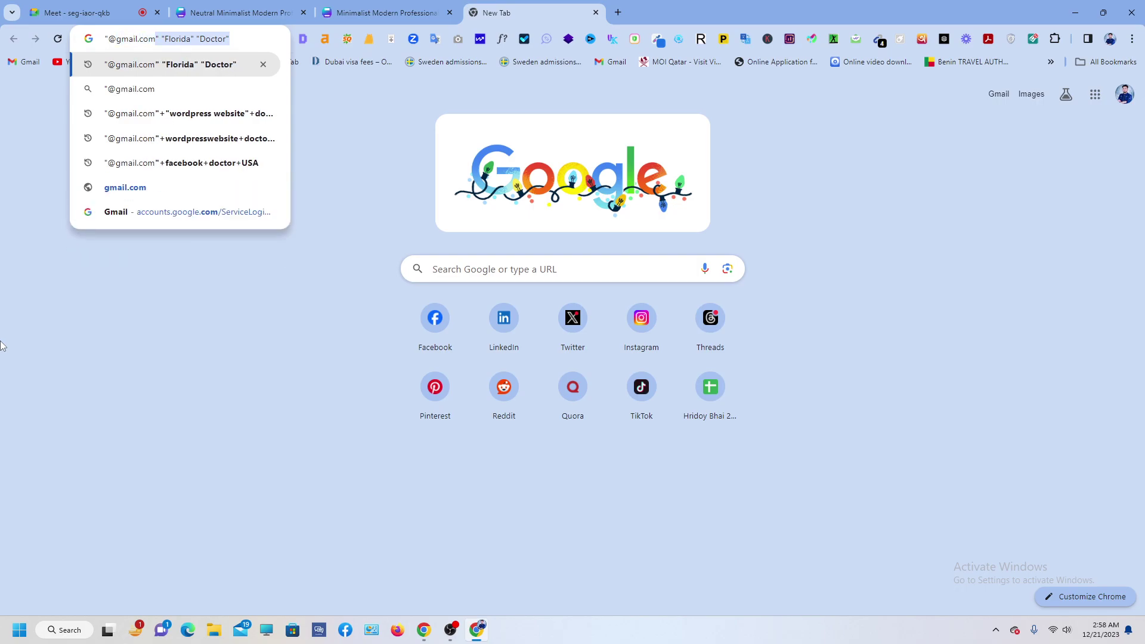
text(")
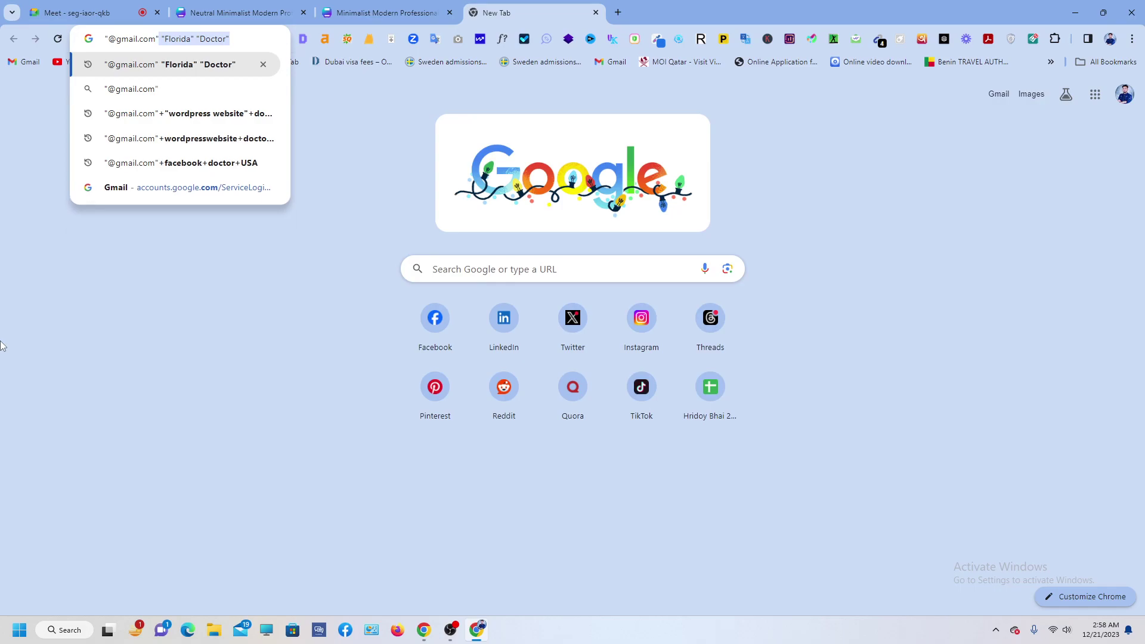
click(243, 33)
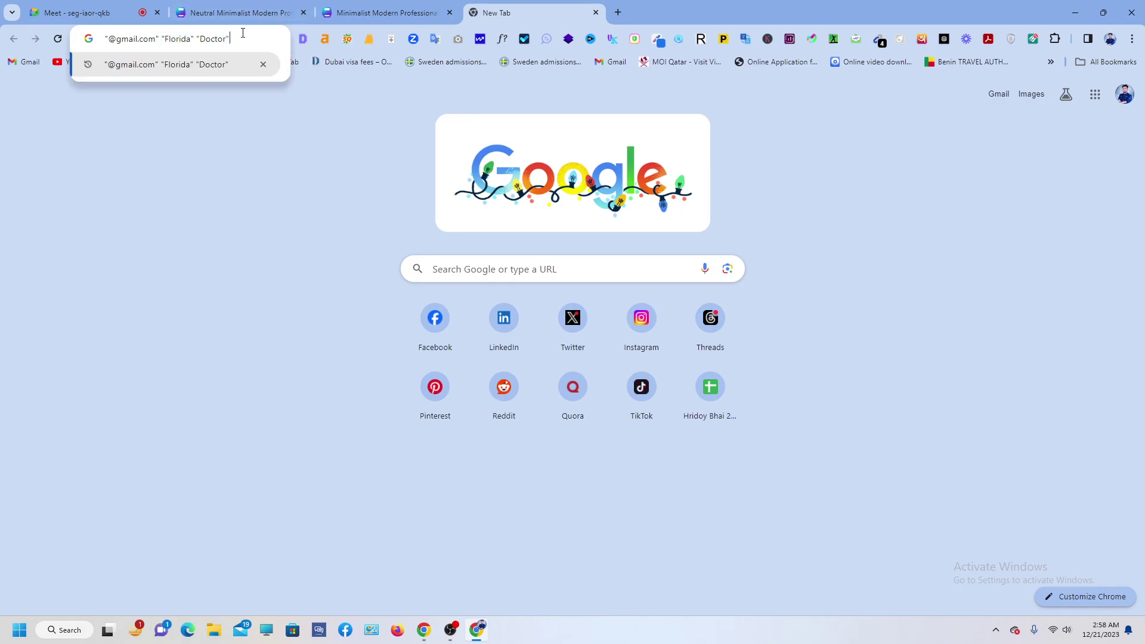
Add the terms "phone number" and "address" to the query and run the Google search.
text(')
key(BackSpace)
text("pho)
text(ne numv)
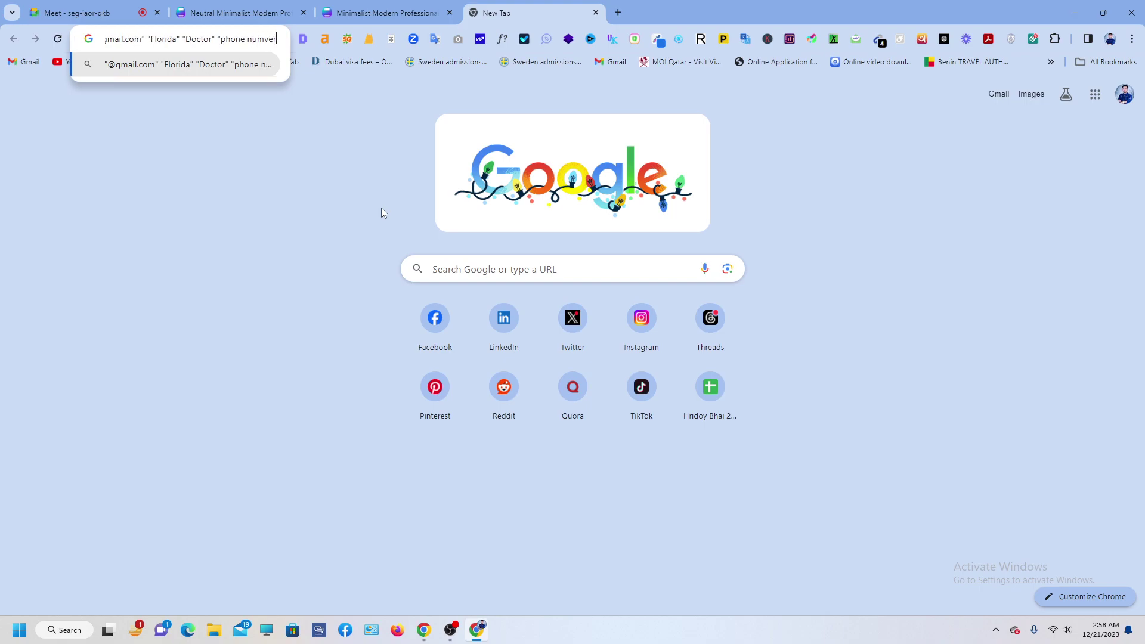
key(BackSpace)
text(berr)
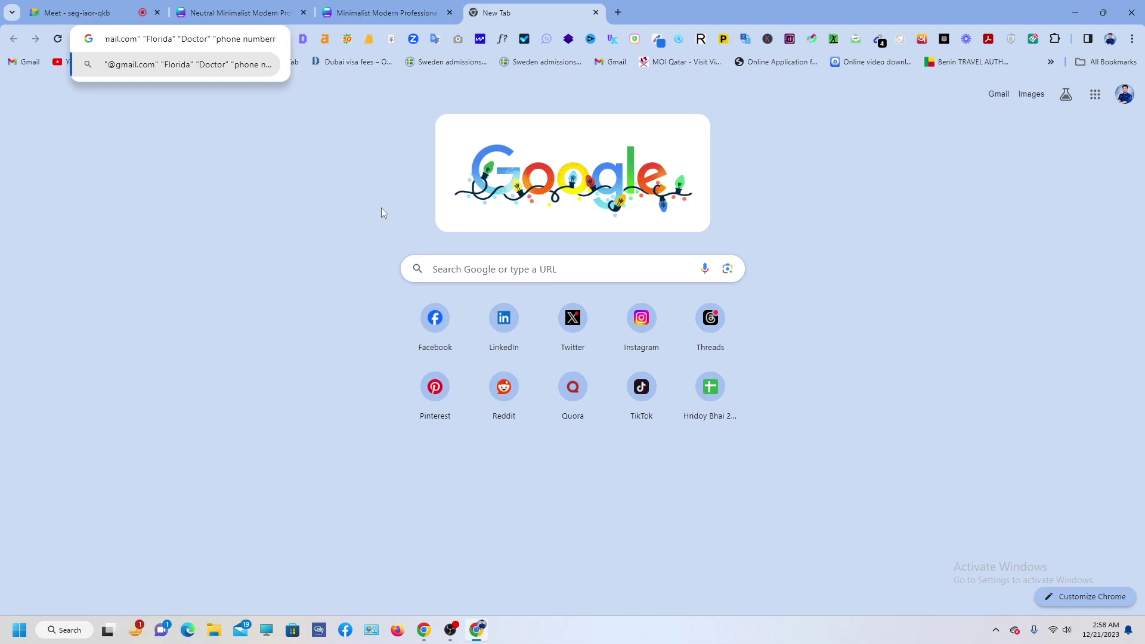
key(BackSpace)
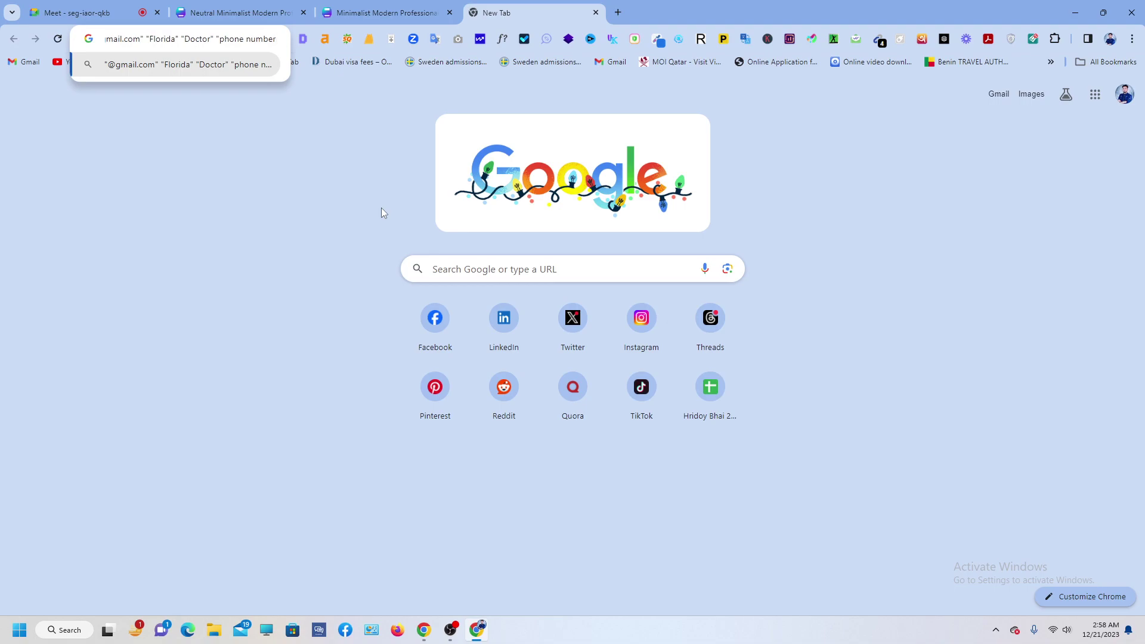
text(" )
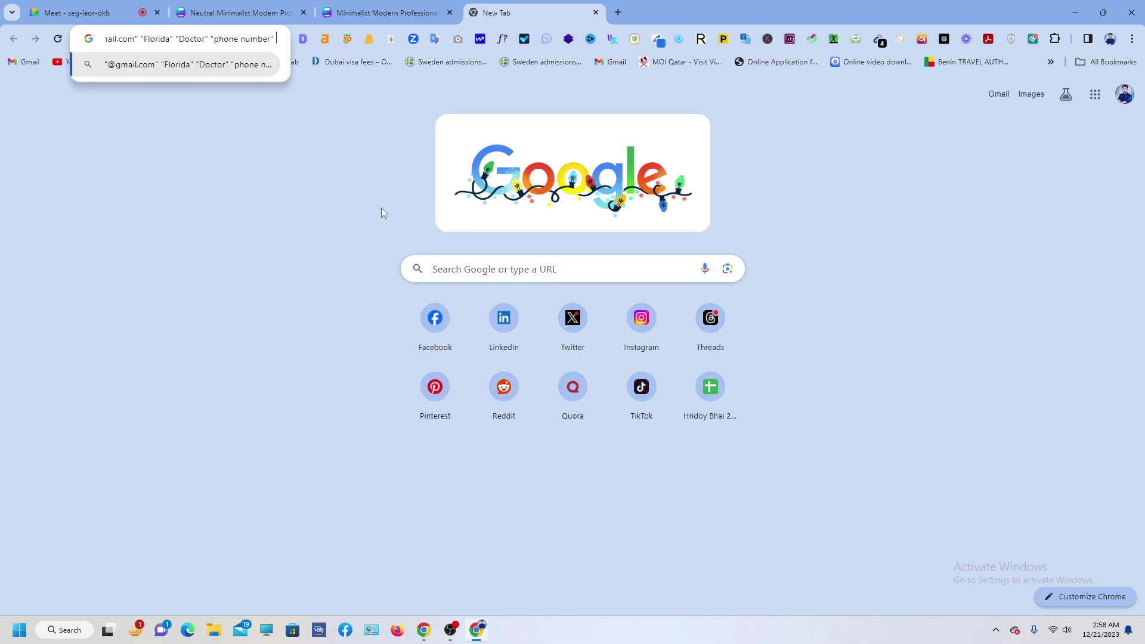
text(")
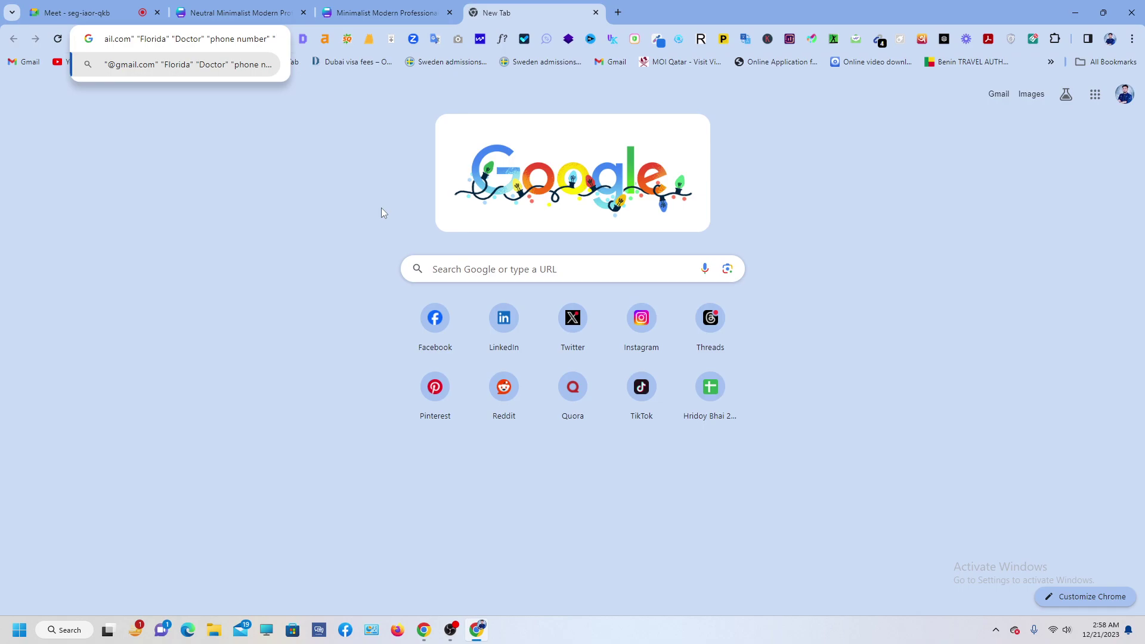
text(addres)
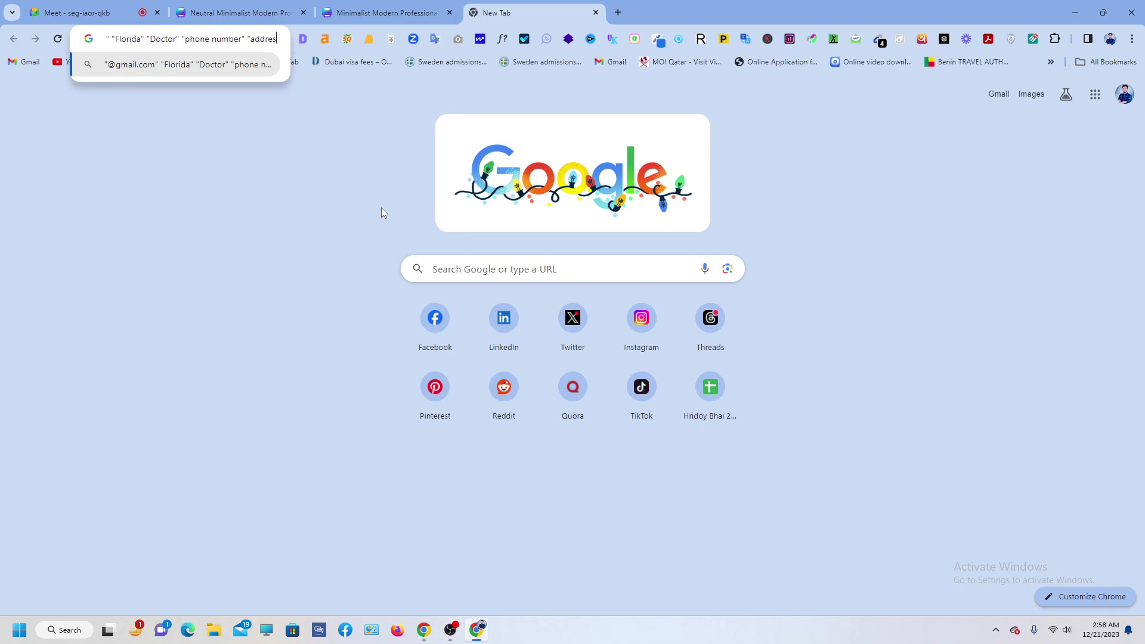
text(s")
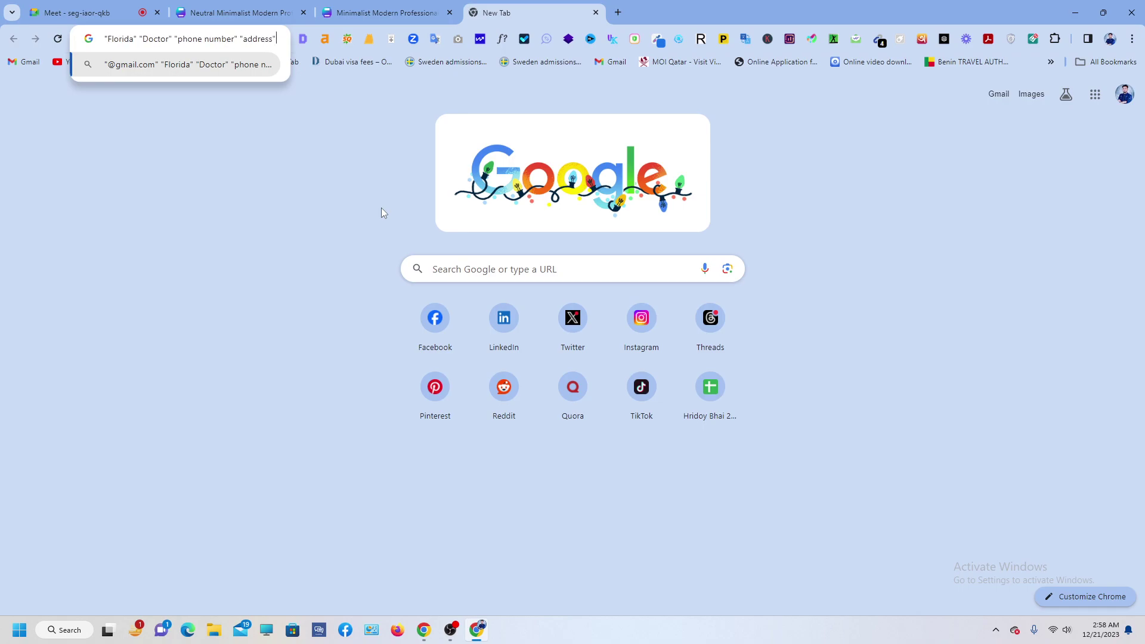
key(Return)
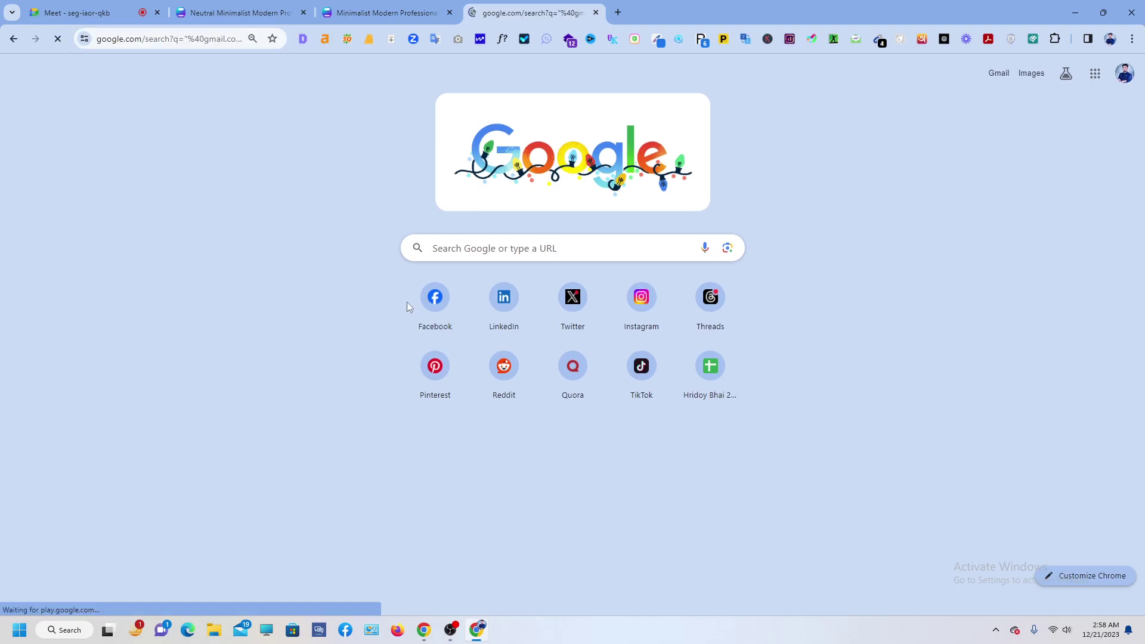
Examine the Family Medicine of Florida contact page, and return to the Google results to review the query and listings.
scroll(143, 251, down, 2)
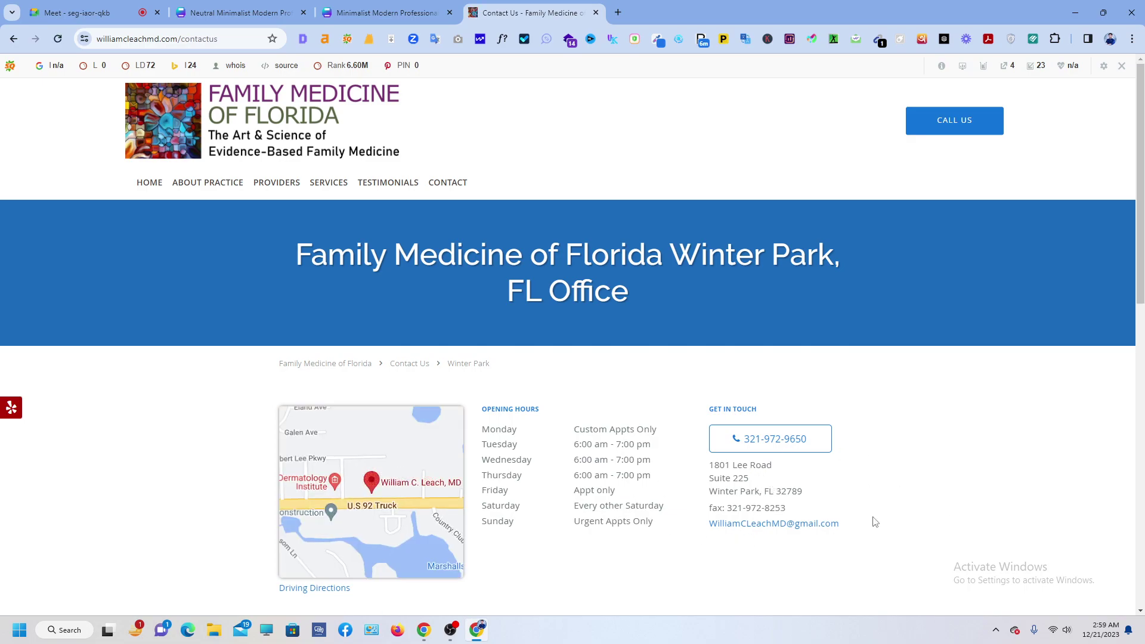
scroll(545, 456, down, 2)
key(alt+Left)
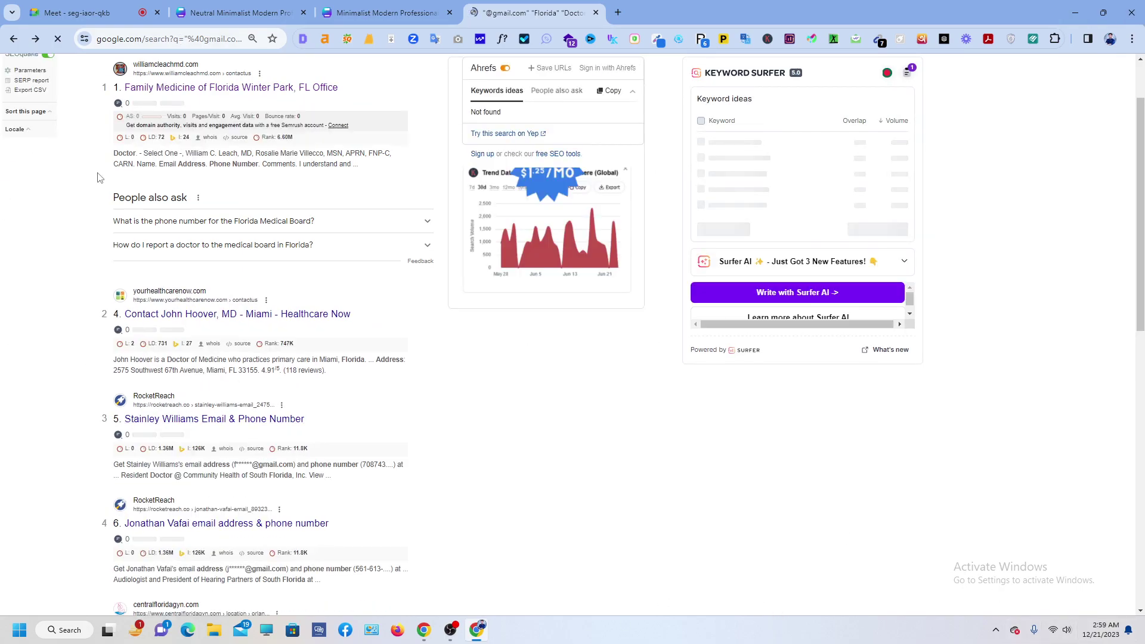
scroll(145, 75, up, 2)
click(162, 77)
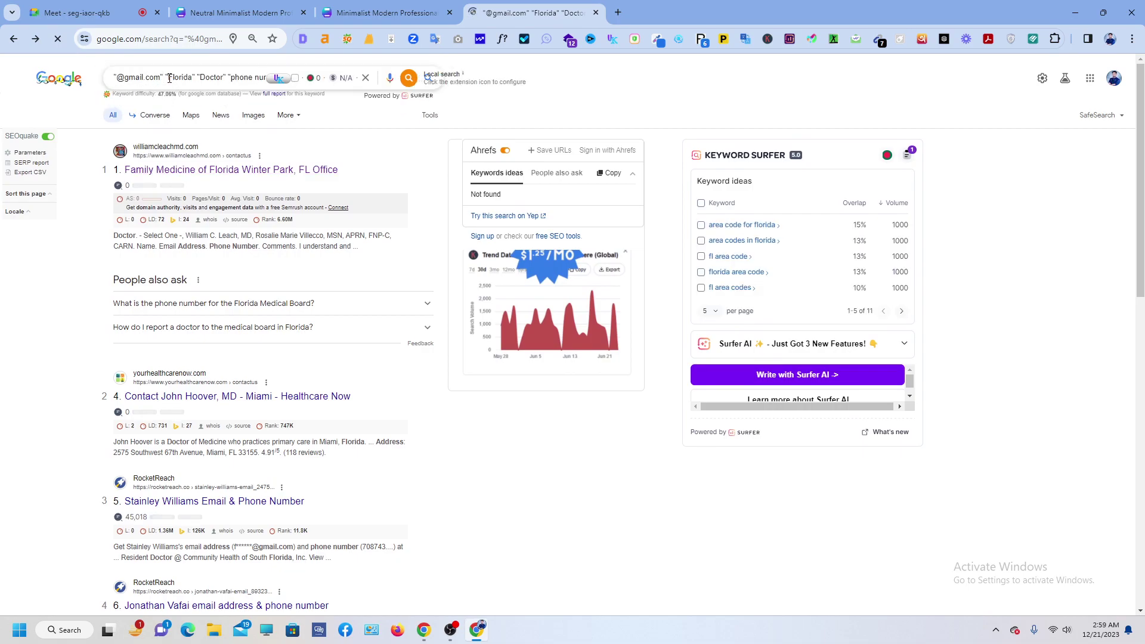
scroll(786, 141, down, 1)
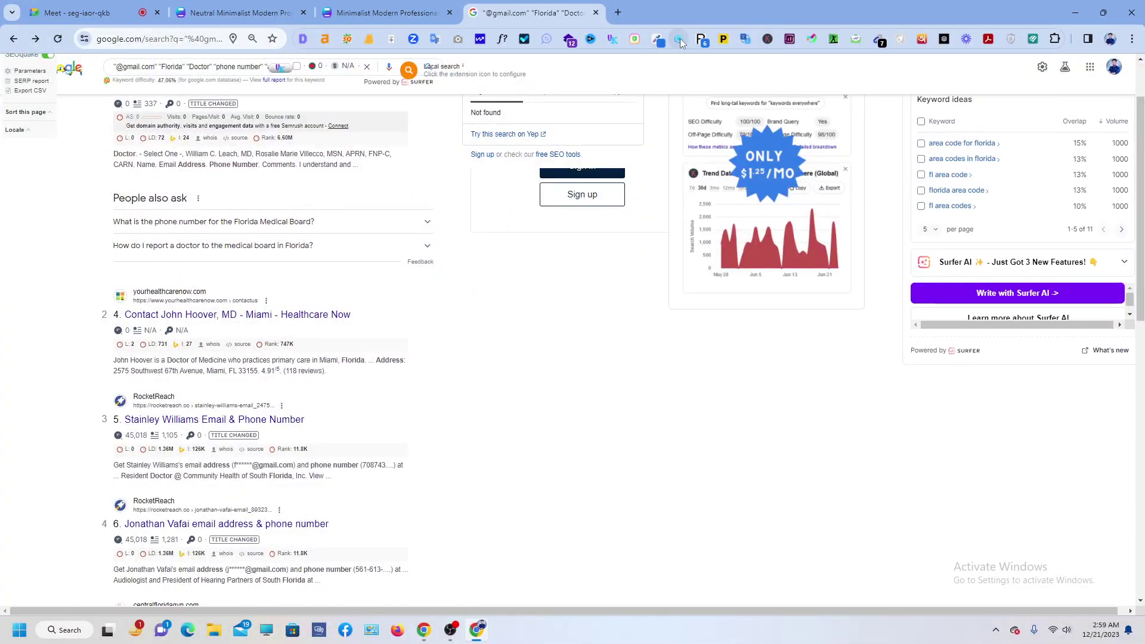
scroll(506, 249, up, 1)
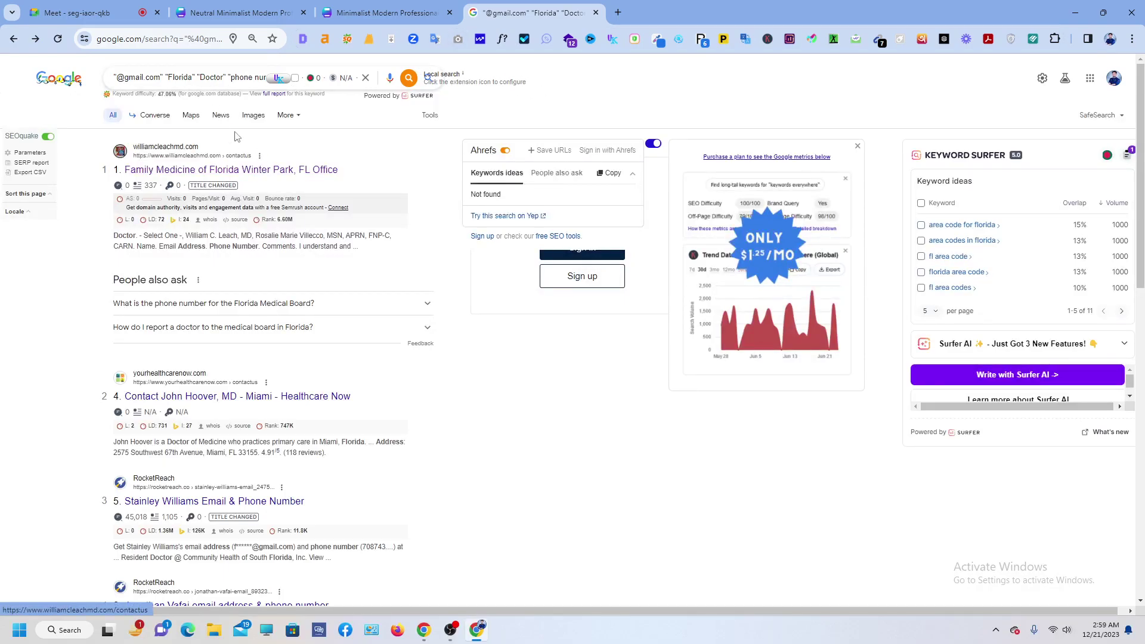
Reopen the Family Medicine of Florida result and check the emails Email Extractor collects from its contact page.
click(203, 170)
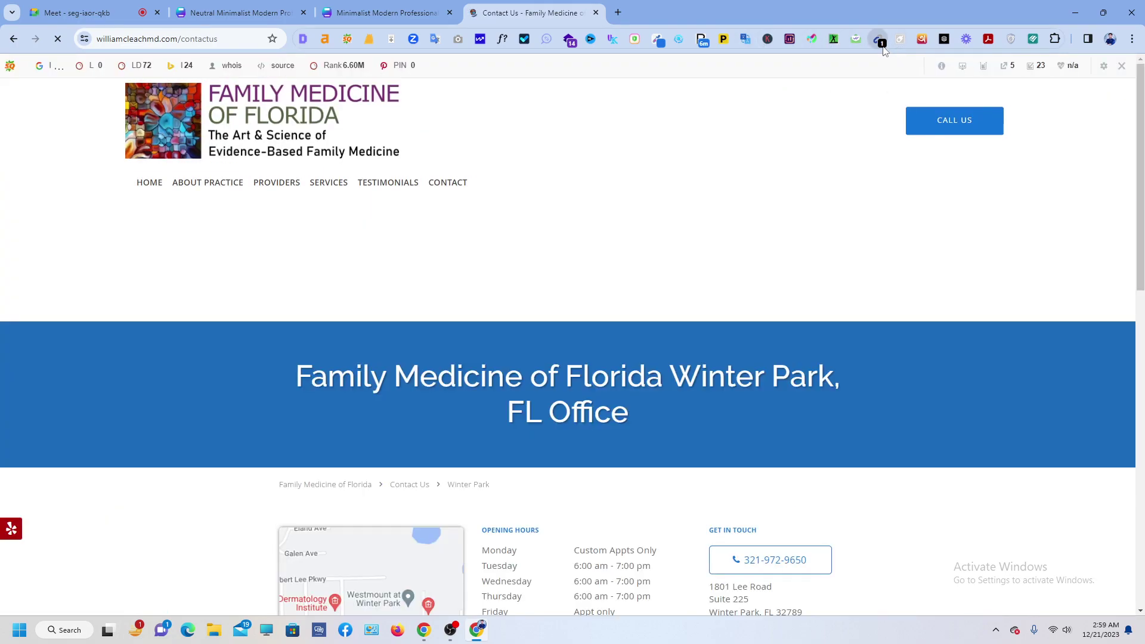
click(880, 40)
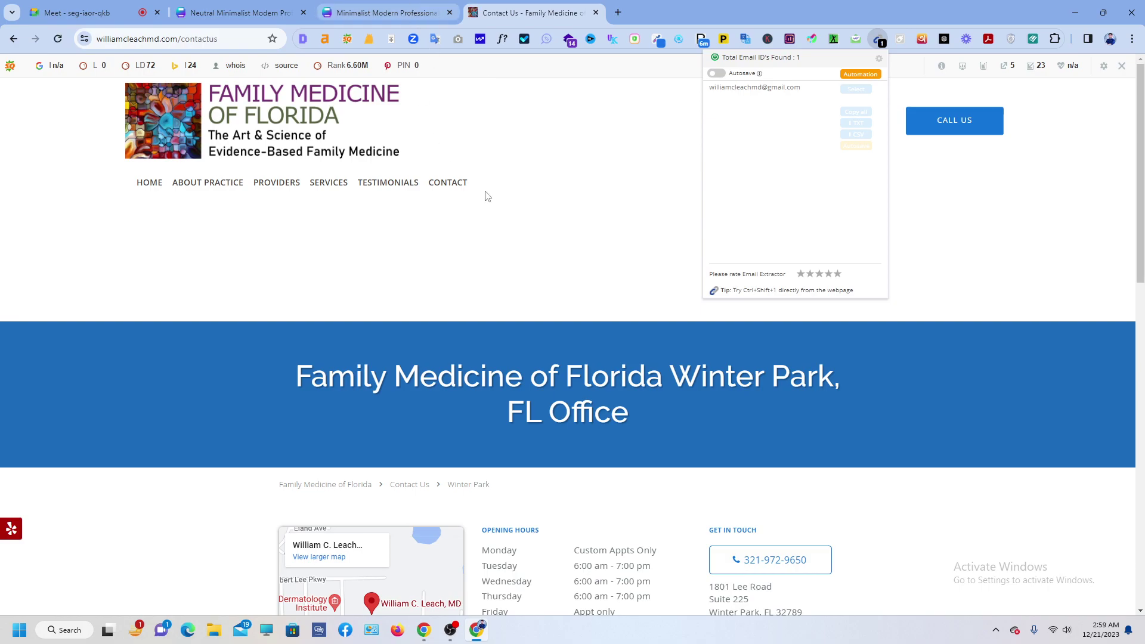
click(708, 336)
Examine the practice name, phone number, address and email on the Family Medicine of Florida contact page.
scroll(636, 188, down, 2)
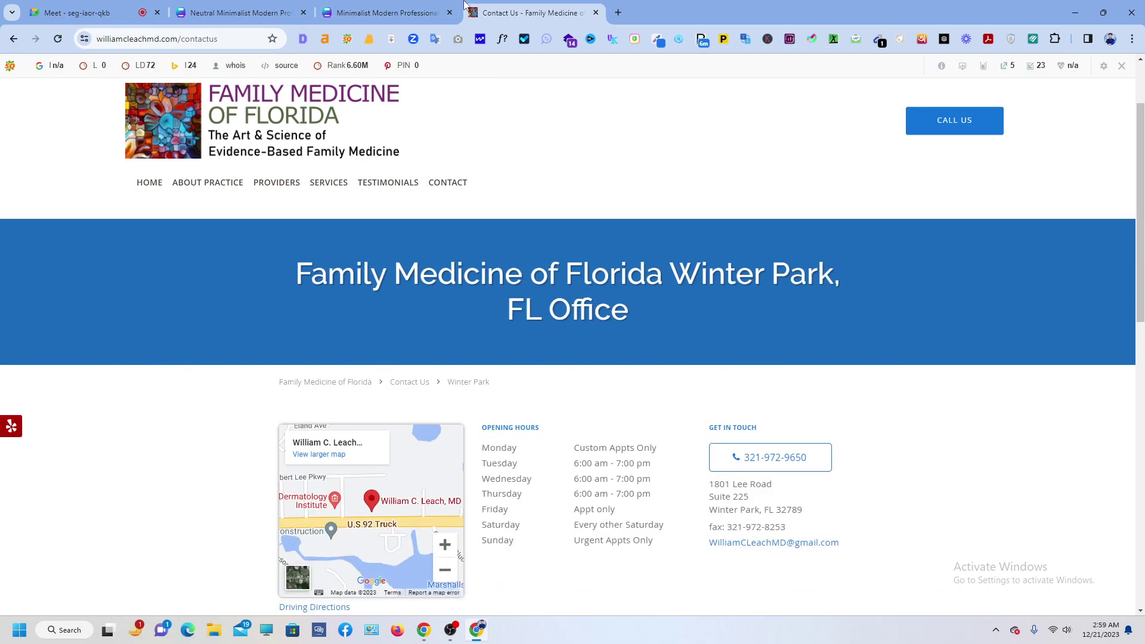
scroll(627, 416, down, 2)
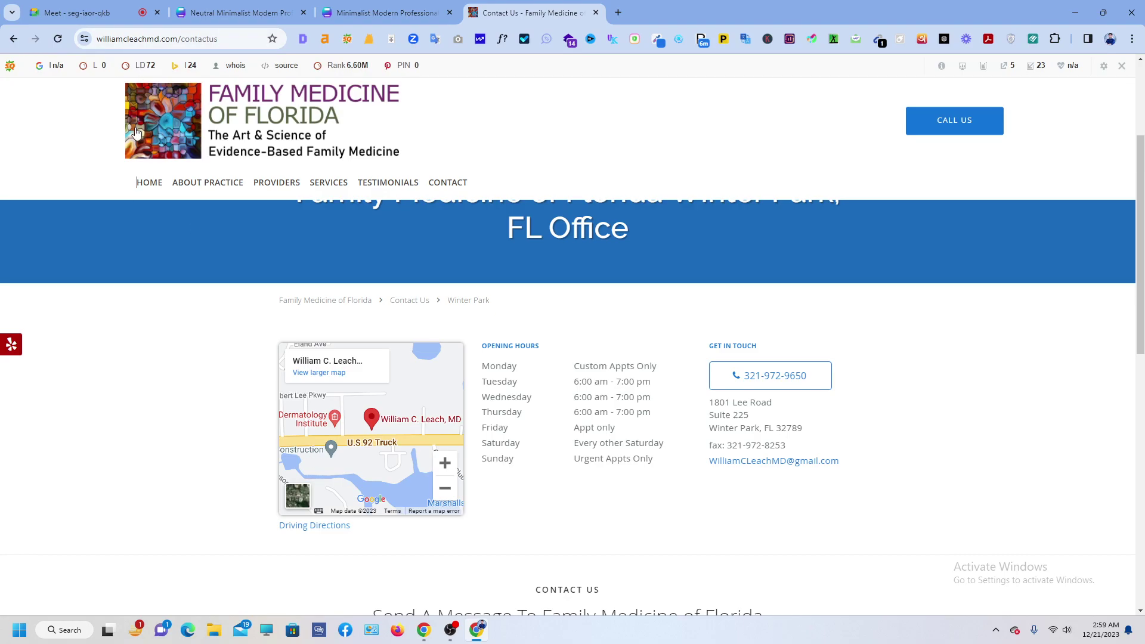
scroll(136, 134, up, 2)
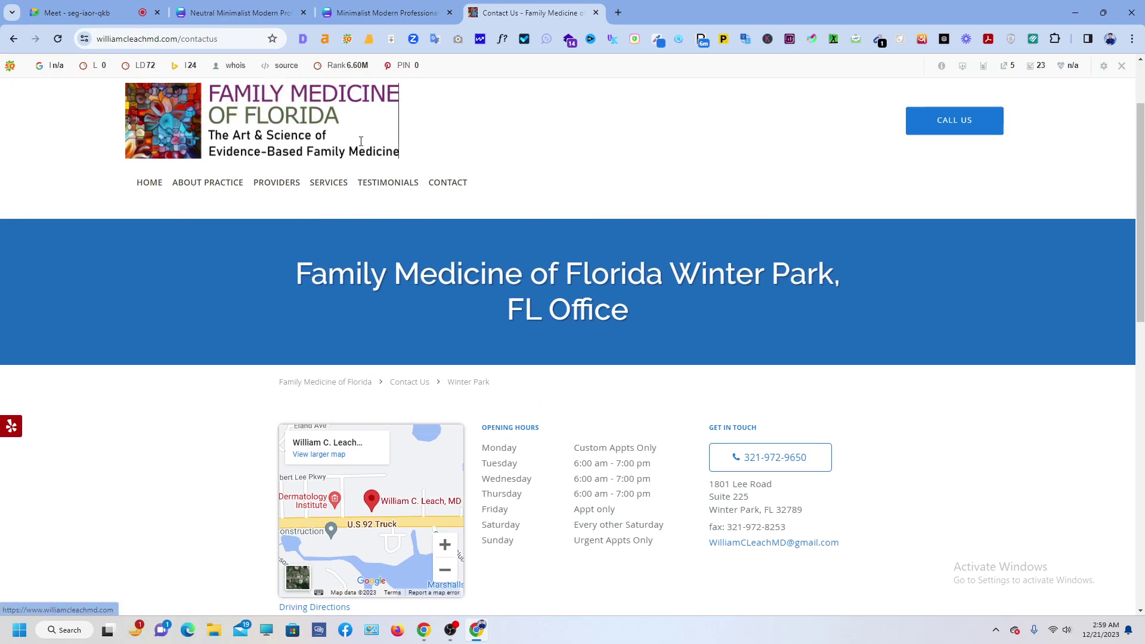
drag(318, 115, 503, 127)
drag(355, 120, 471, 125)
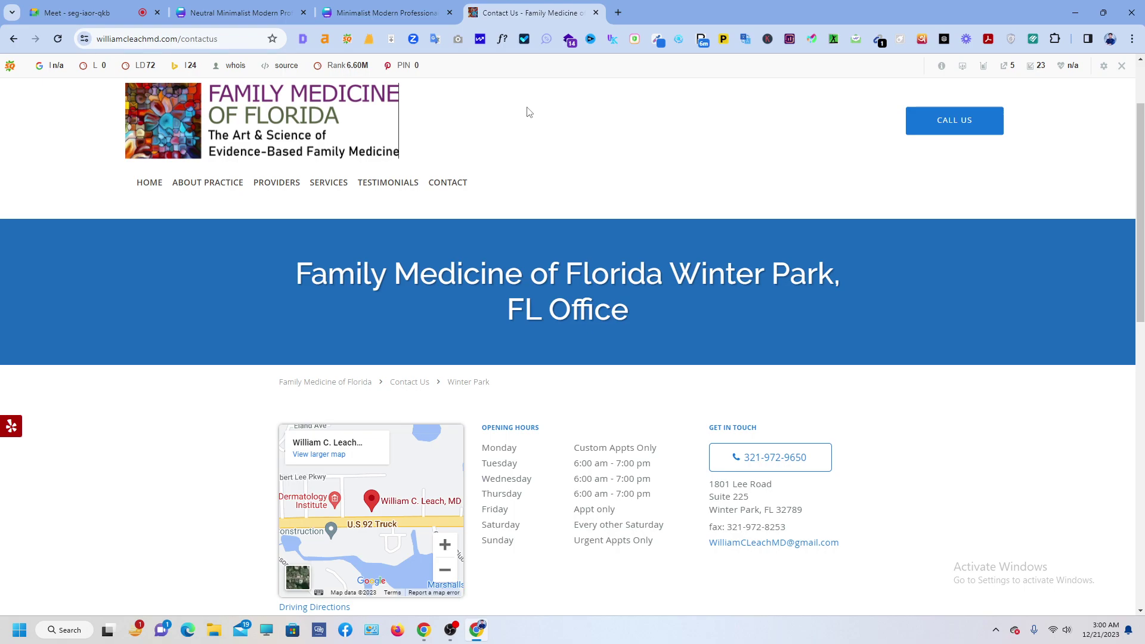
Switch to Google Sheets in a new tab and open the Email Marketing For XYZ spreadsheet.
click(617, 13)
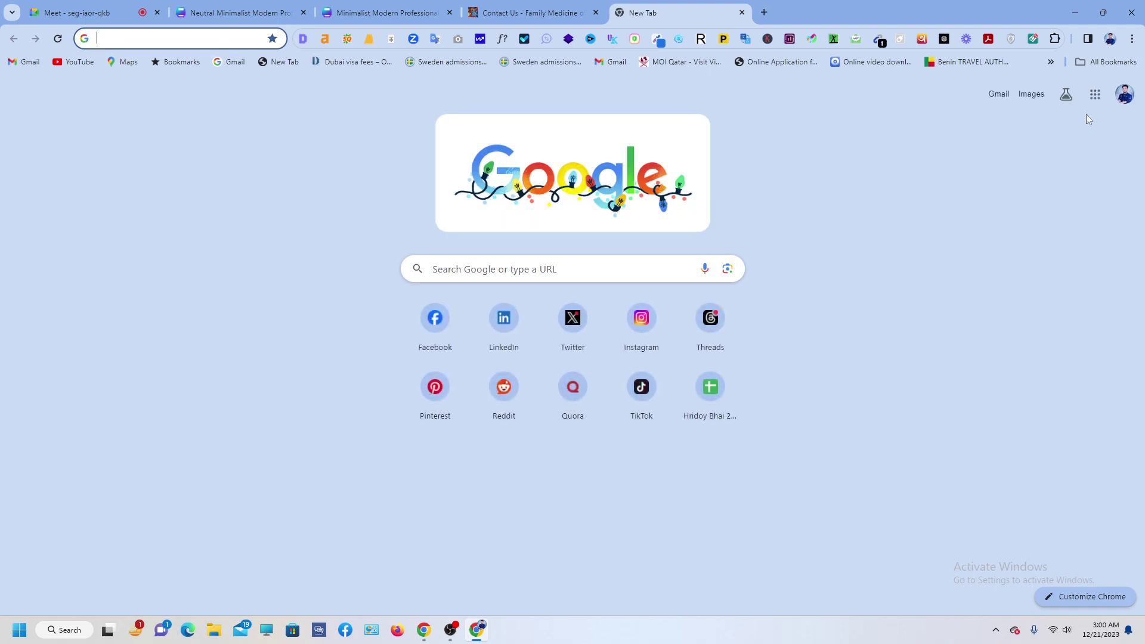
click(1096, 94)
scroll(1048, 335, down, 3)
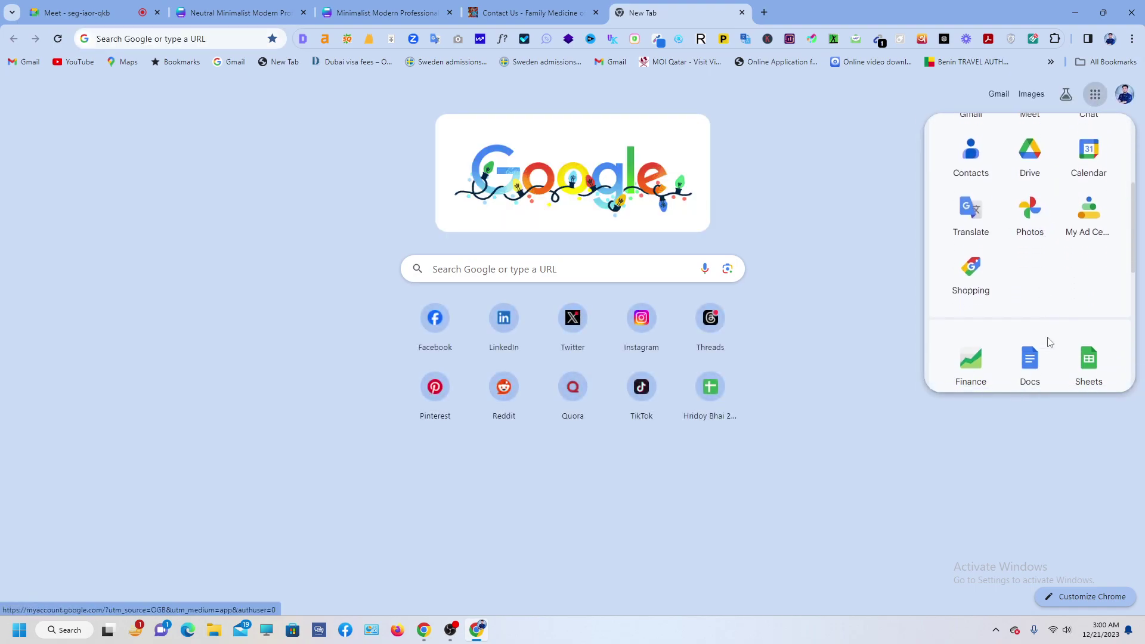
click(1099, 387)
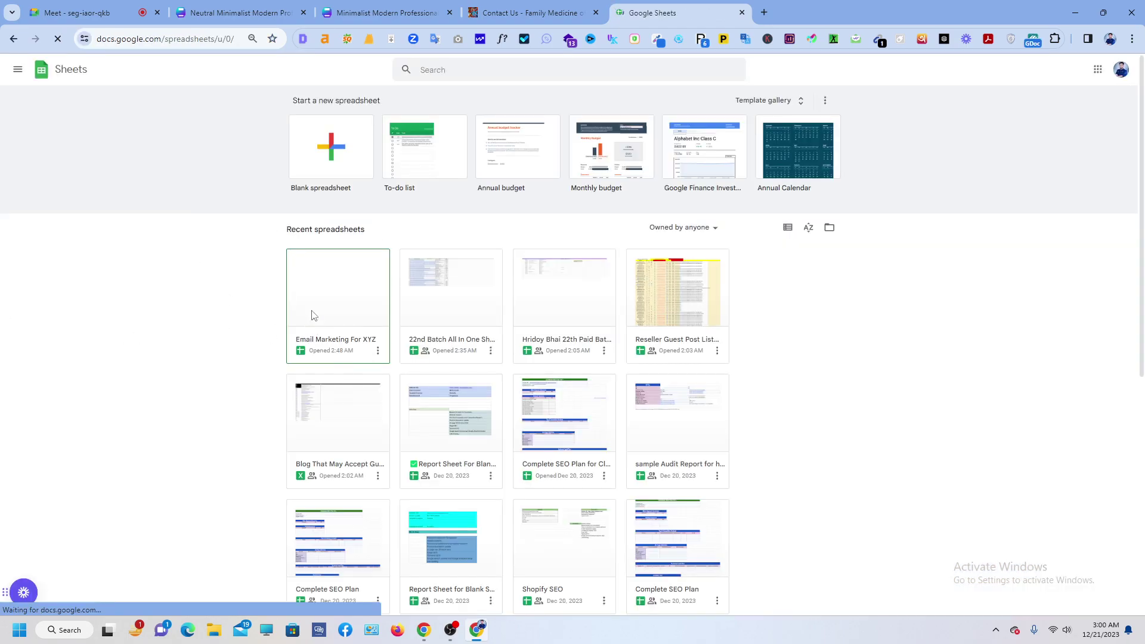
click(314, 316)
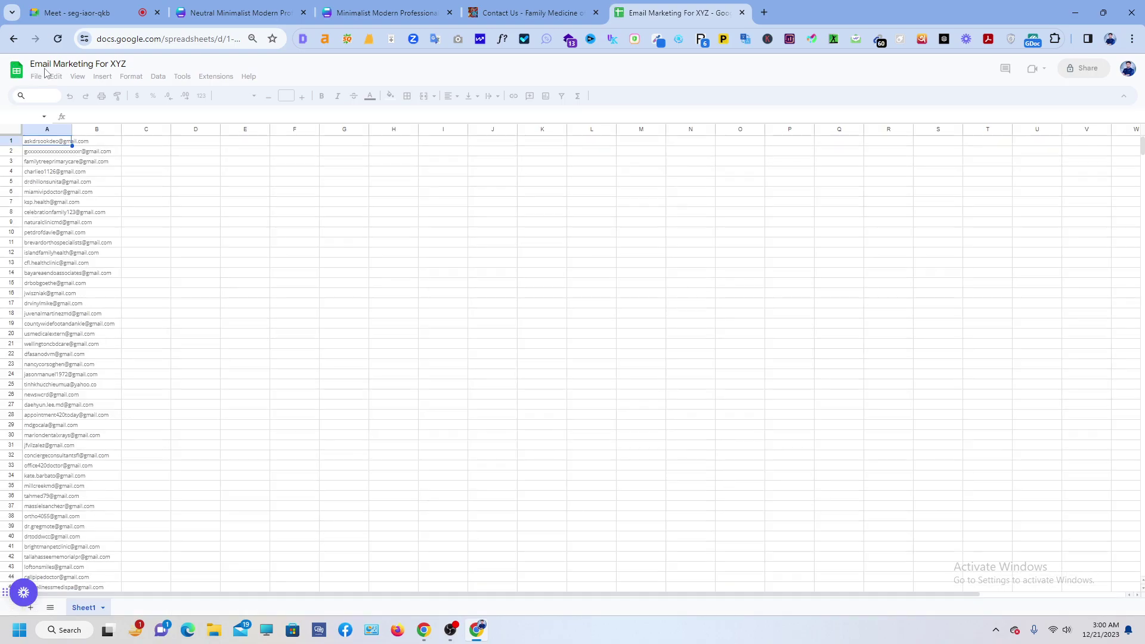
double_click(78, 143)
click(60, 142)
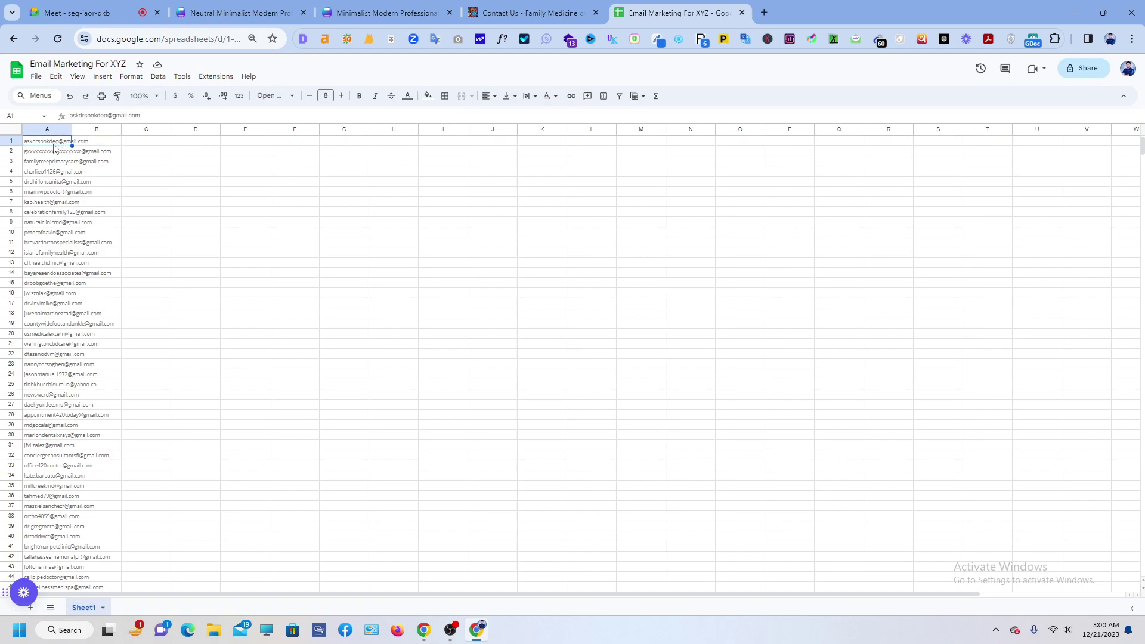
right_click(12, 141)
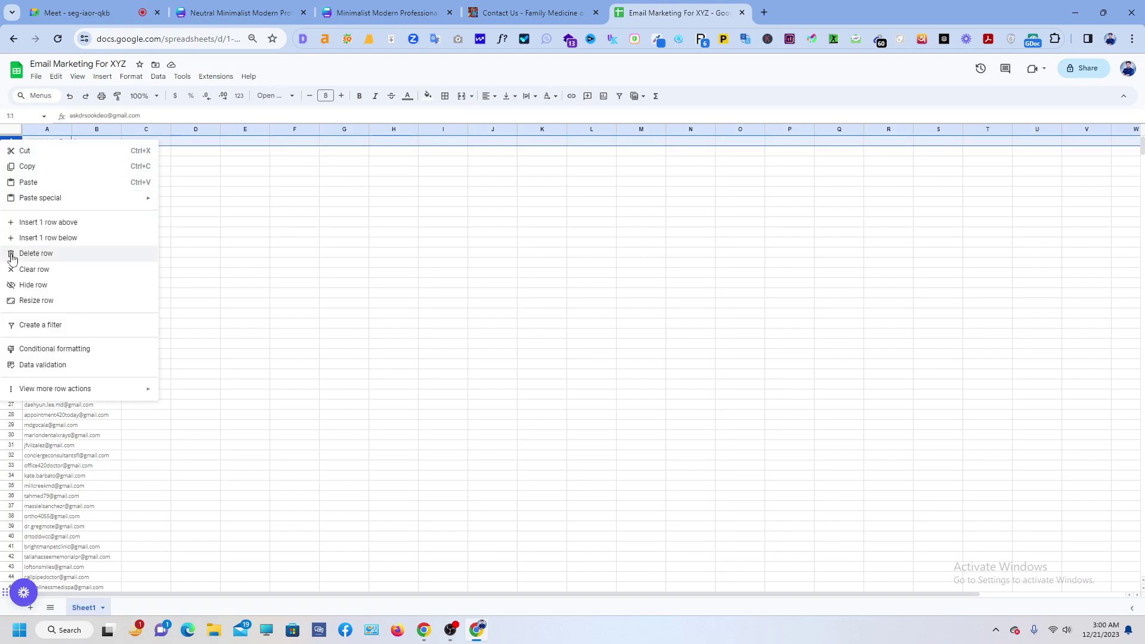
click(48, 238)
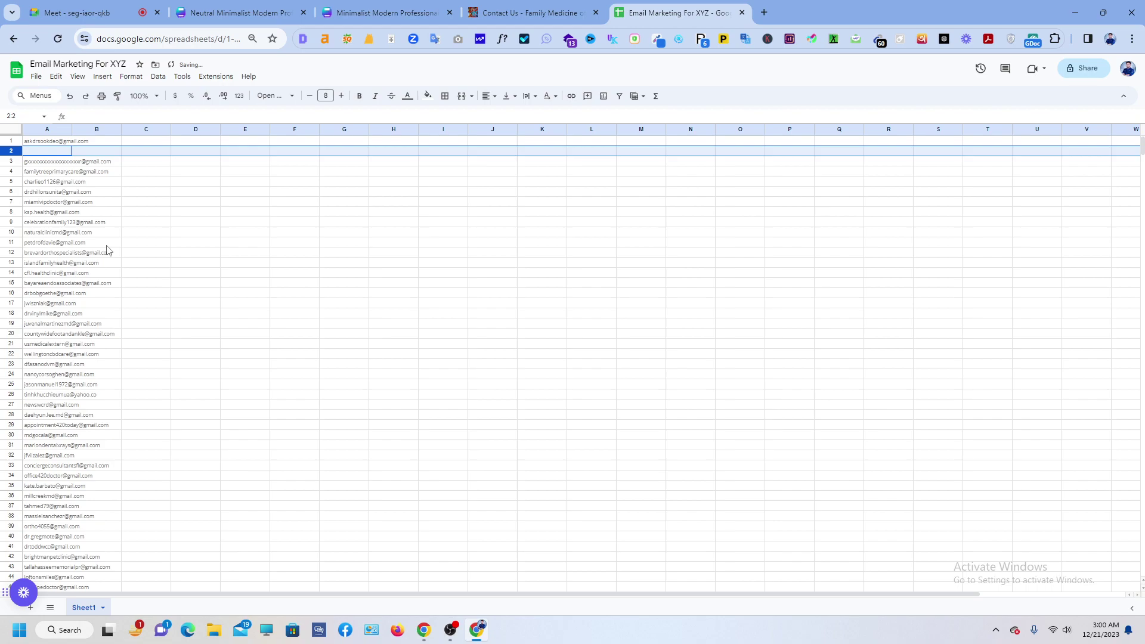
key(ctrl+z)
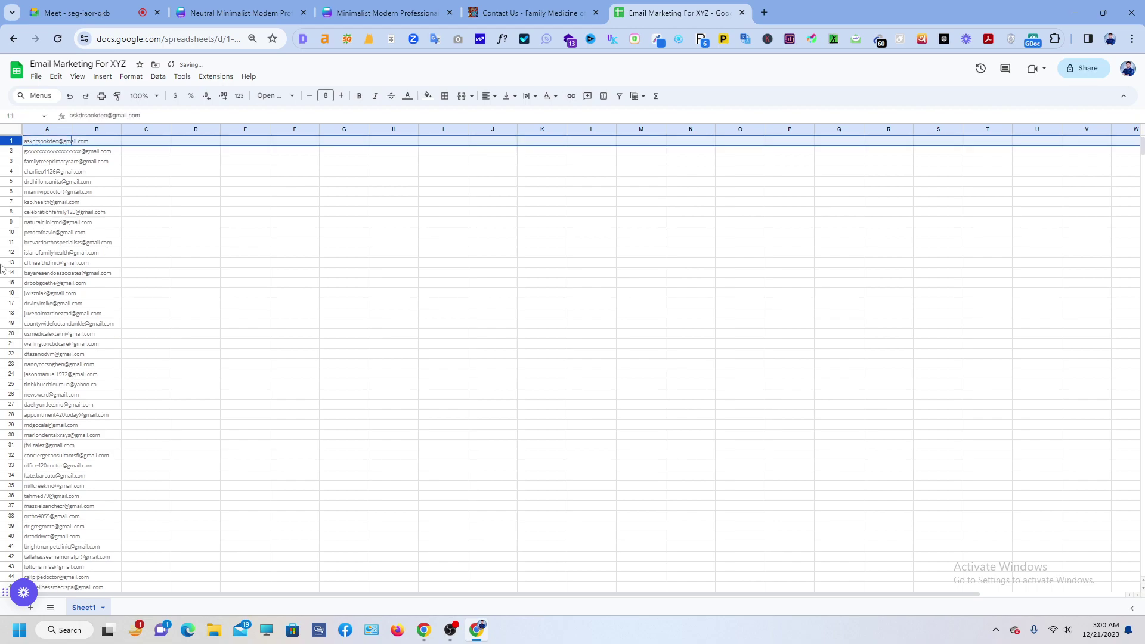
Insert one empty row above the first email address in Sheet1.
right_click(7, 142)
click(65, 226)
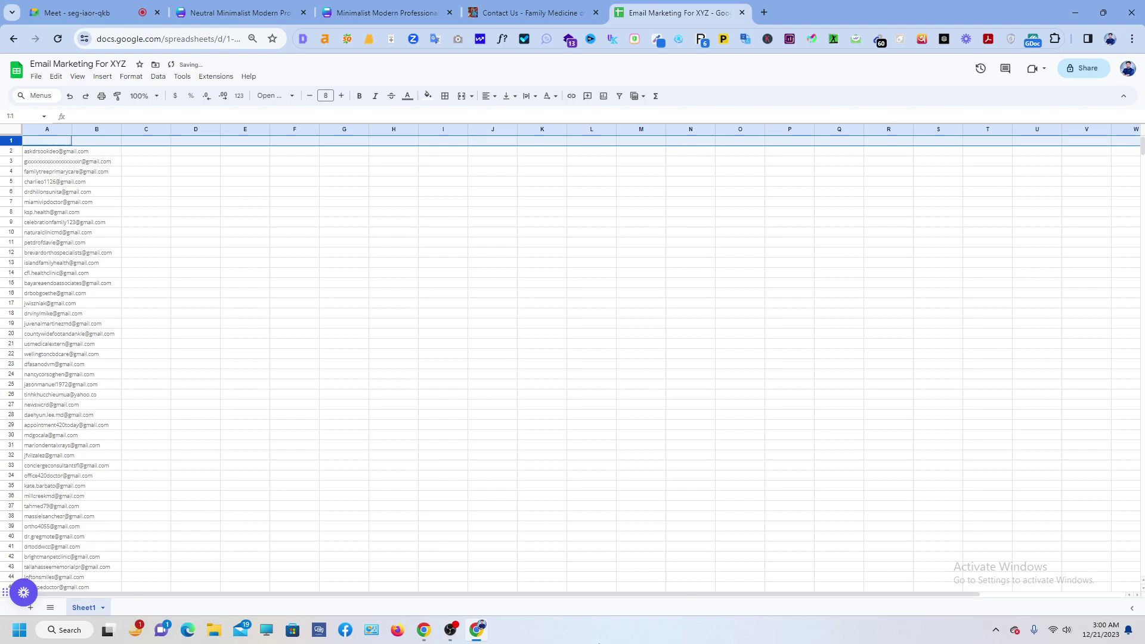
Enter the header Email in cell A1 and widen column A to fit the addresses.
key(ctrl+v)
text(Emai)
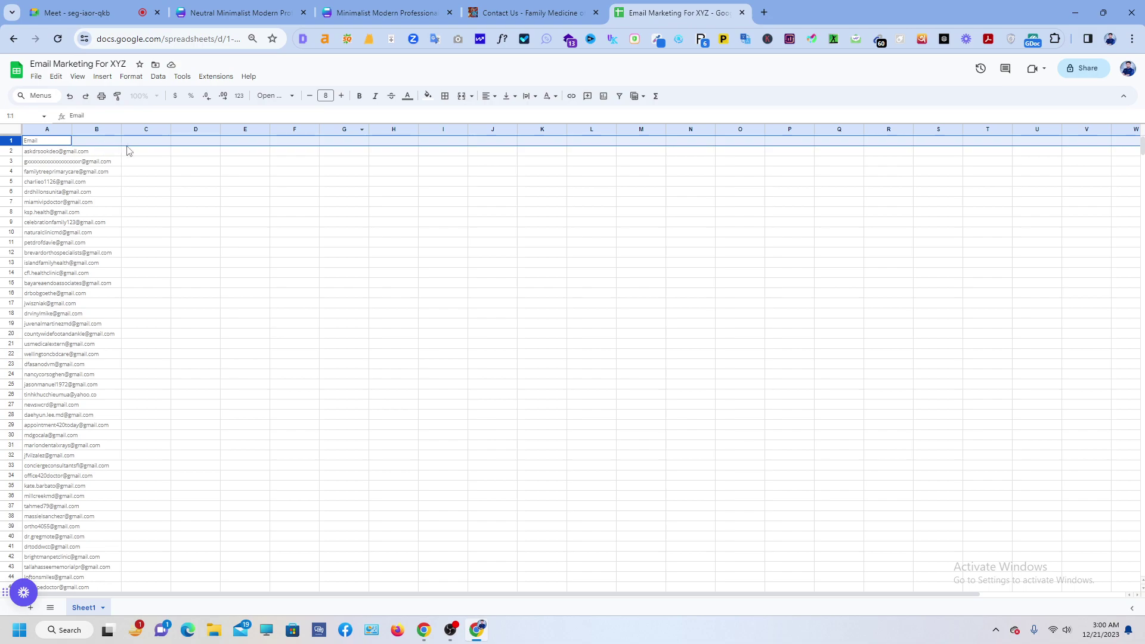
key(Tab)
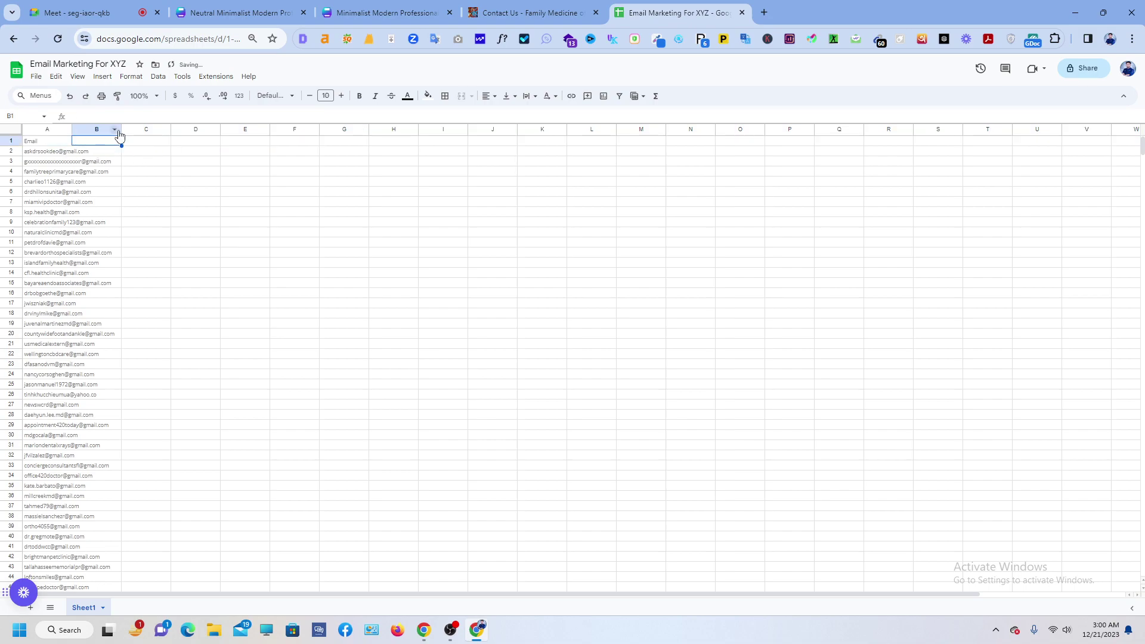
drag(72, 130, 233, 142)
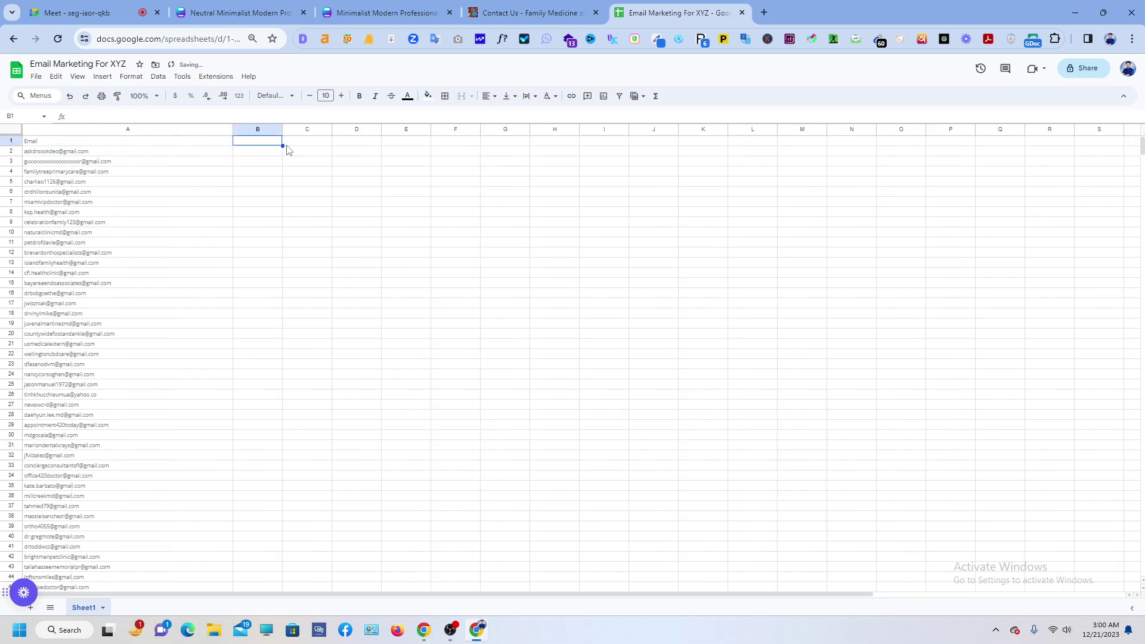
double_click(262, 142)
drag(233, 129, 144, 132)
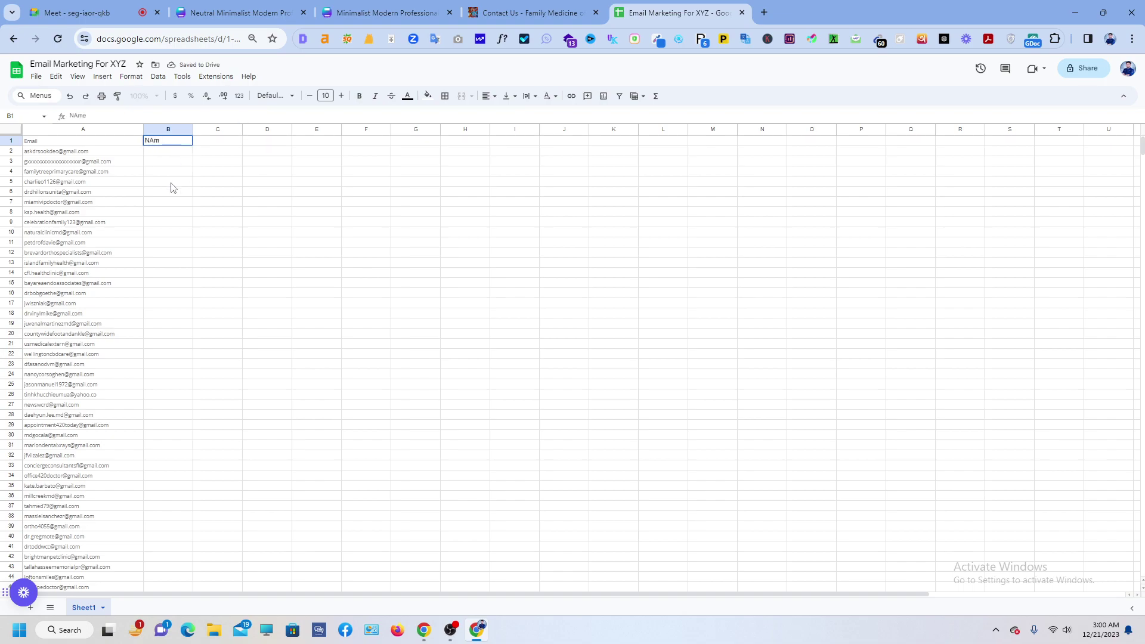
Enter the header Name in cell B1, correcting its capitalization.
key(BackSpace)
key(BackSpace)
click(210, 154)
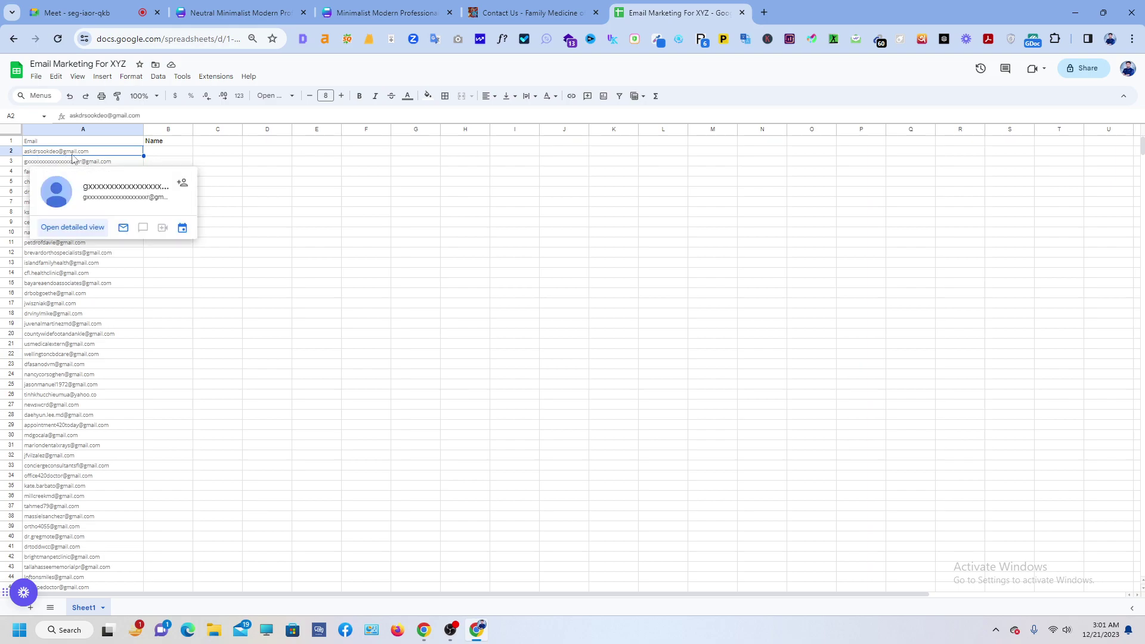
click(317, 224)
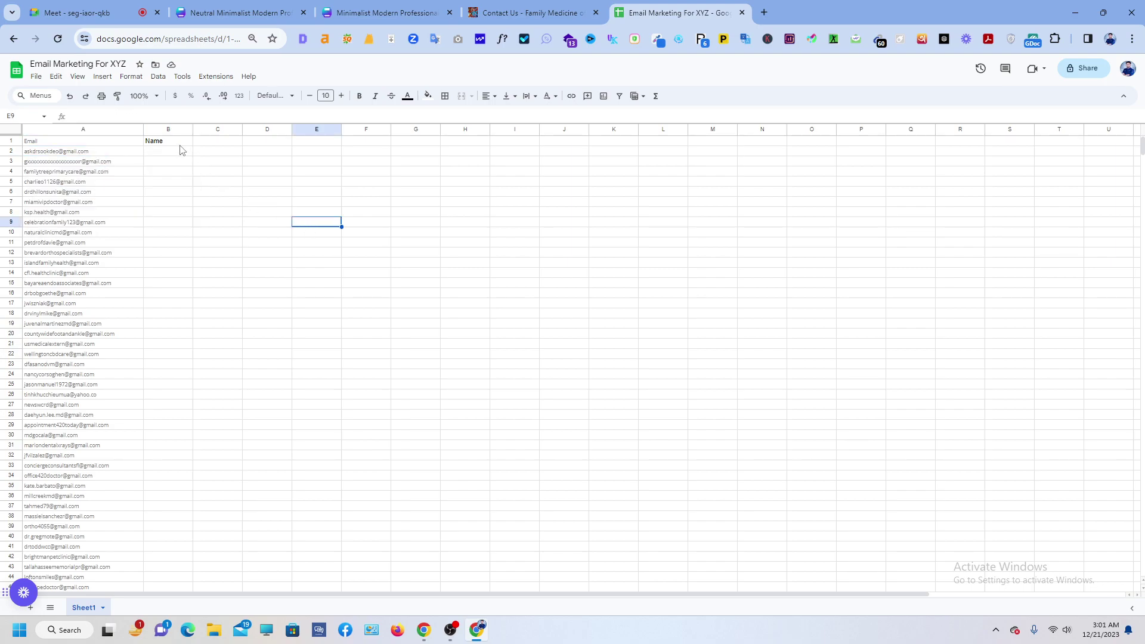
click(182, 151)
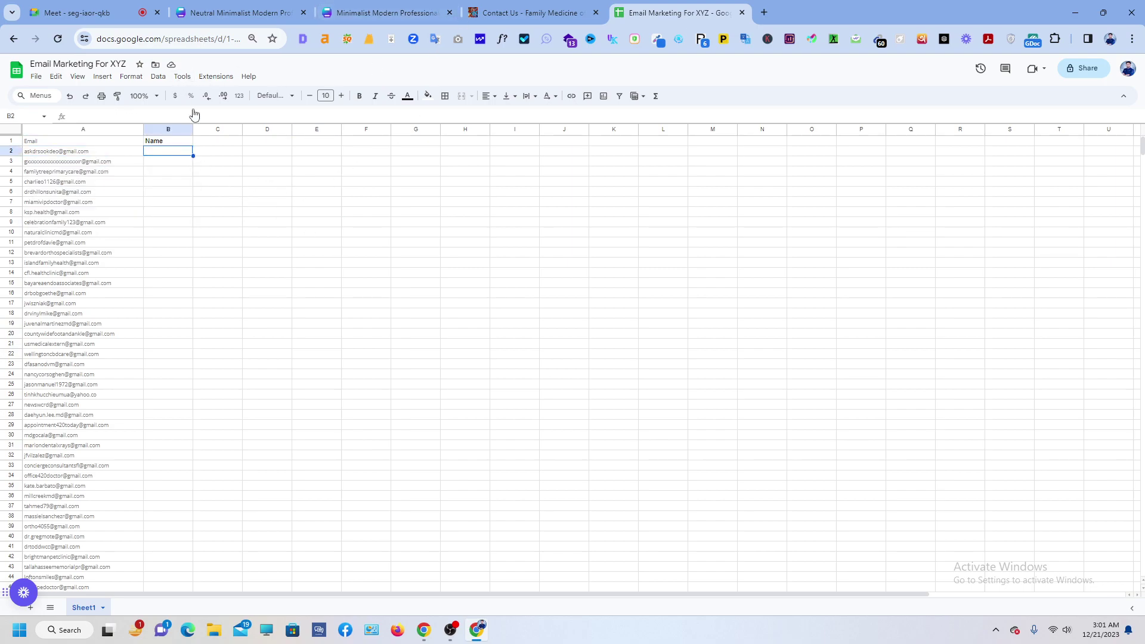
double_click(169, 154)
Add the headers Contact Number in cell C1 and Address in cell D1.
click(208, 144)
text(Contact)
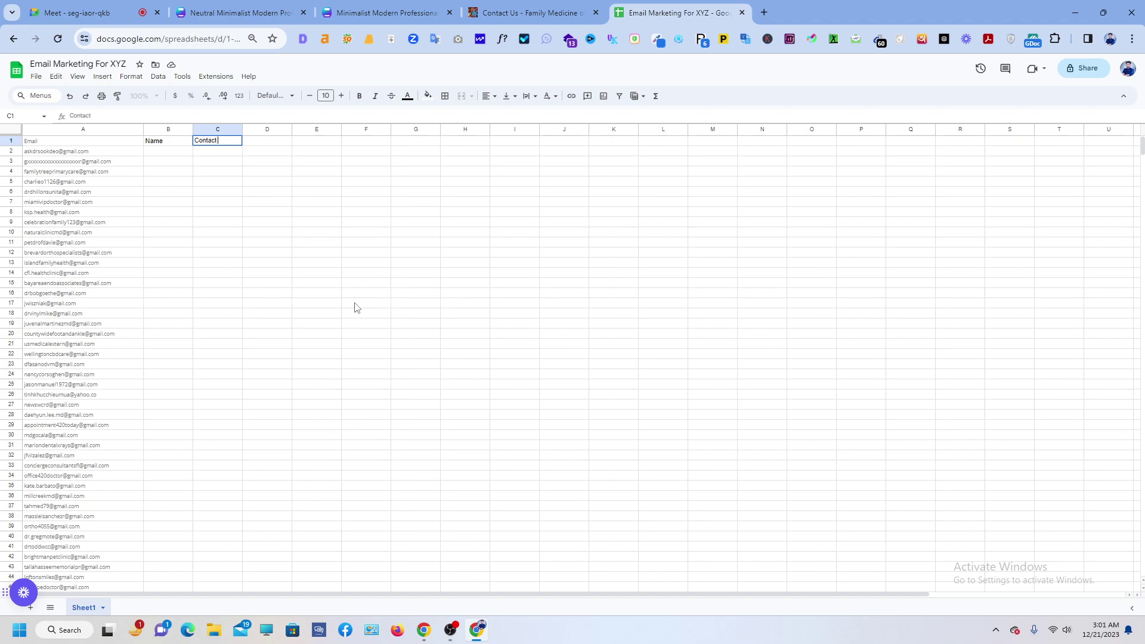
text(Numv)
key(BackSpace)
text(ber)
key(Tab)
text(Addre)
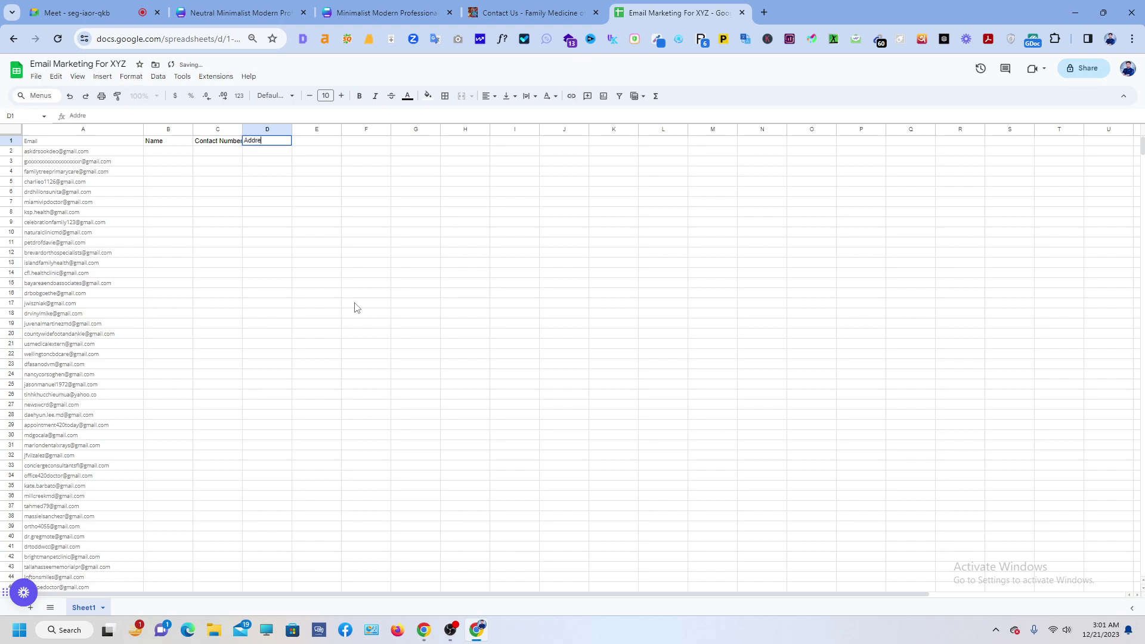
text(ss)
key(Tab)
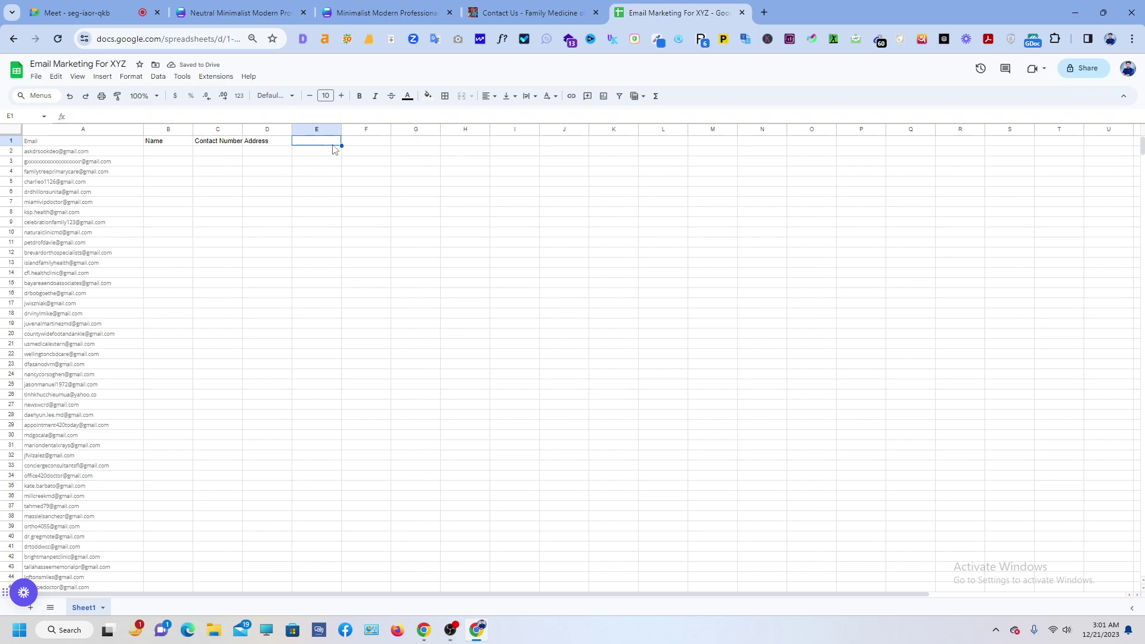
click(345, 190)
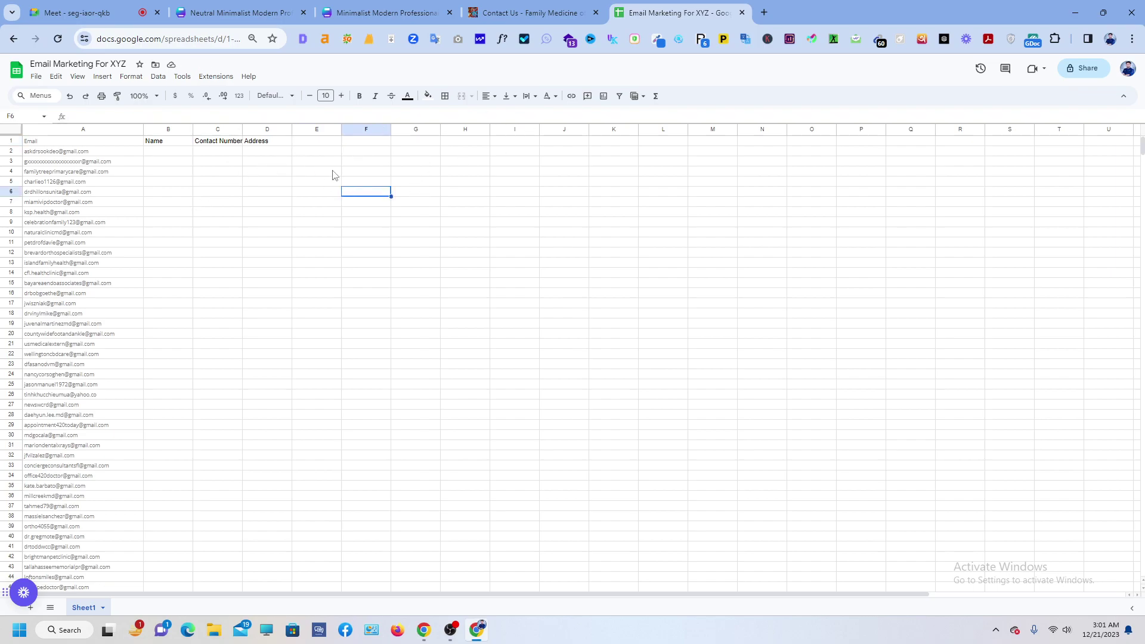
click(319, 143)
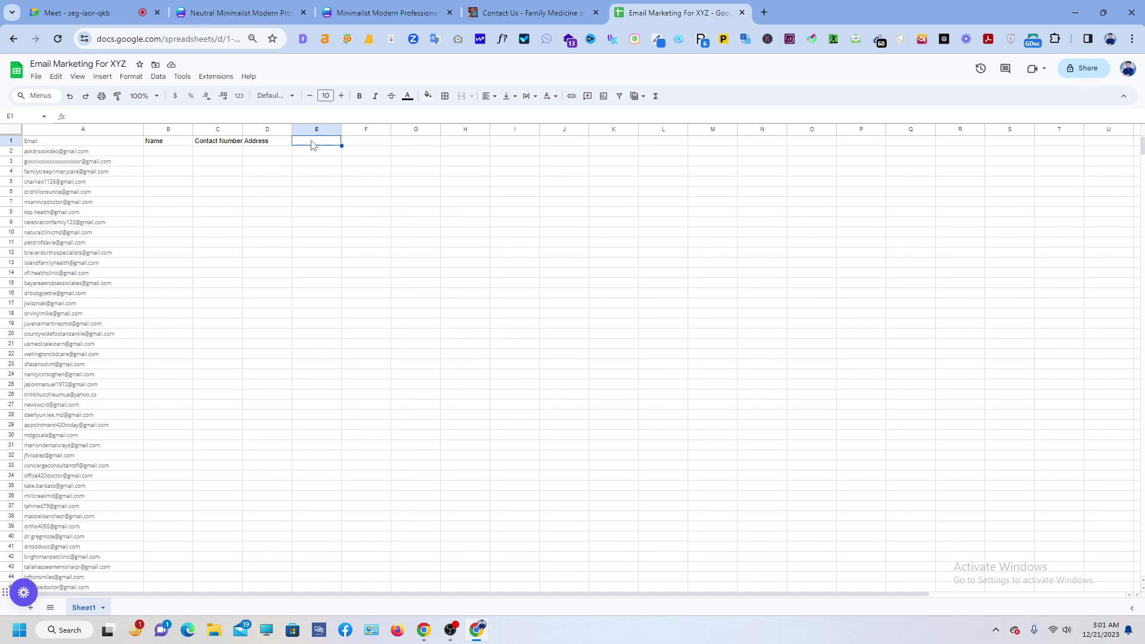
click(537, 11)
click(343, 8)
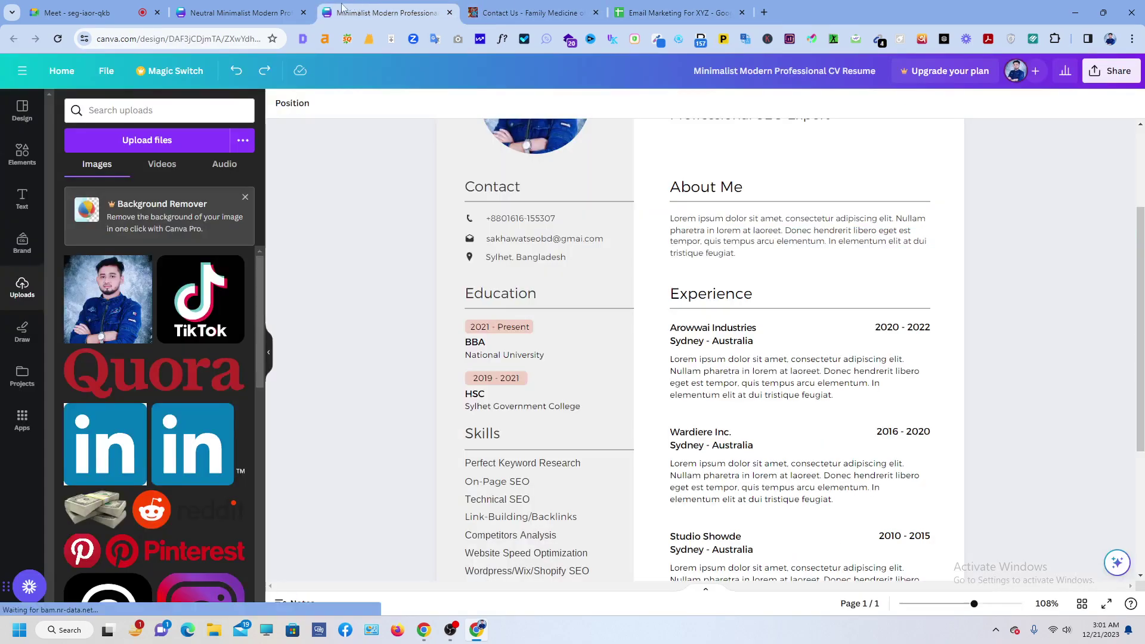
click(679, 13)
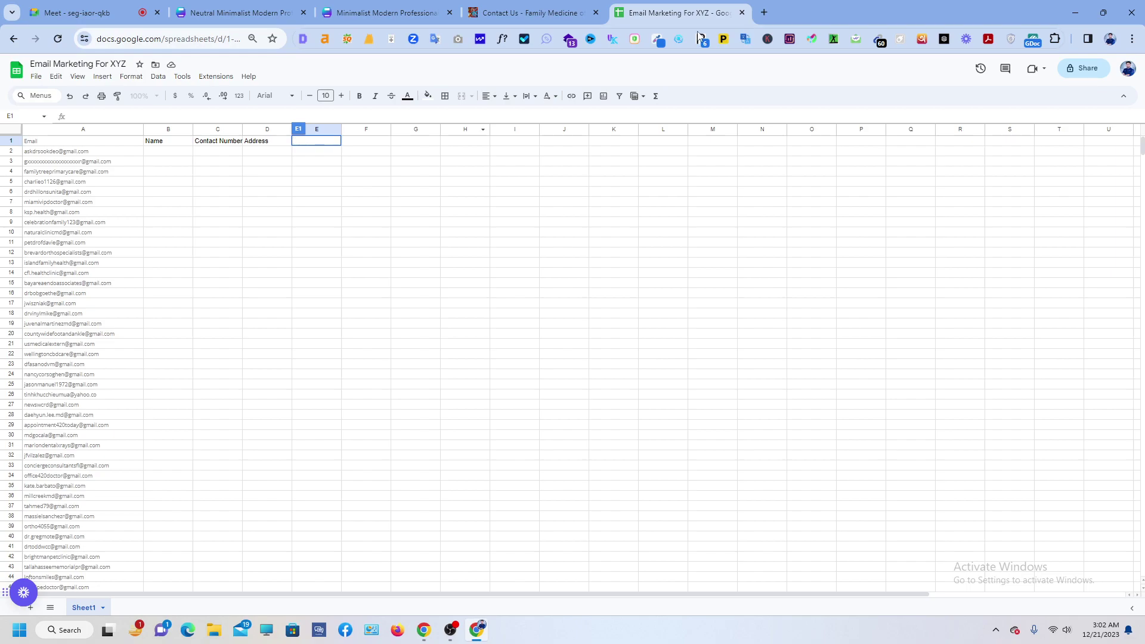
click(764, 12)
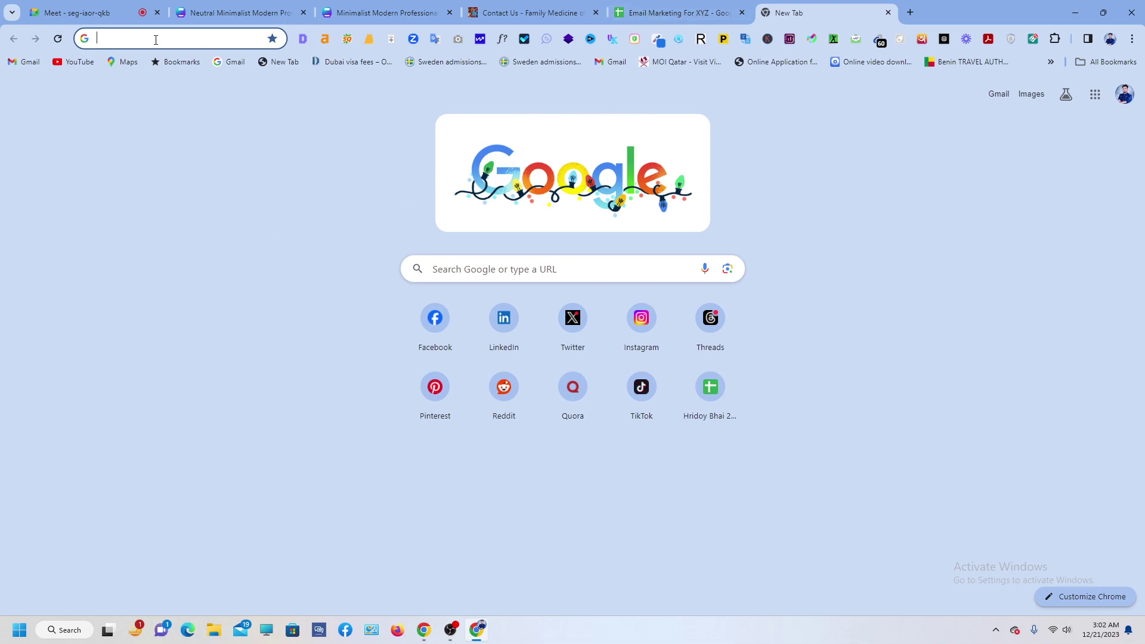
click(661, 6)
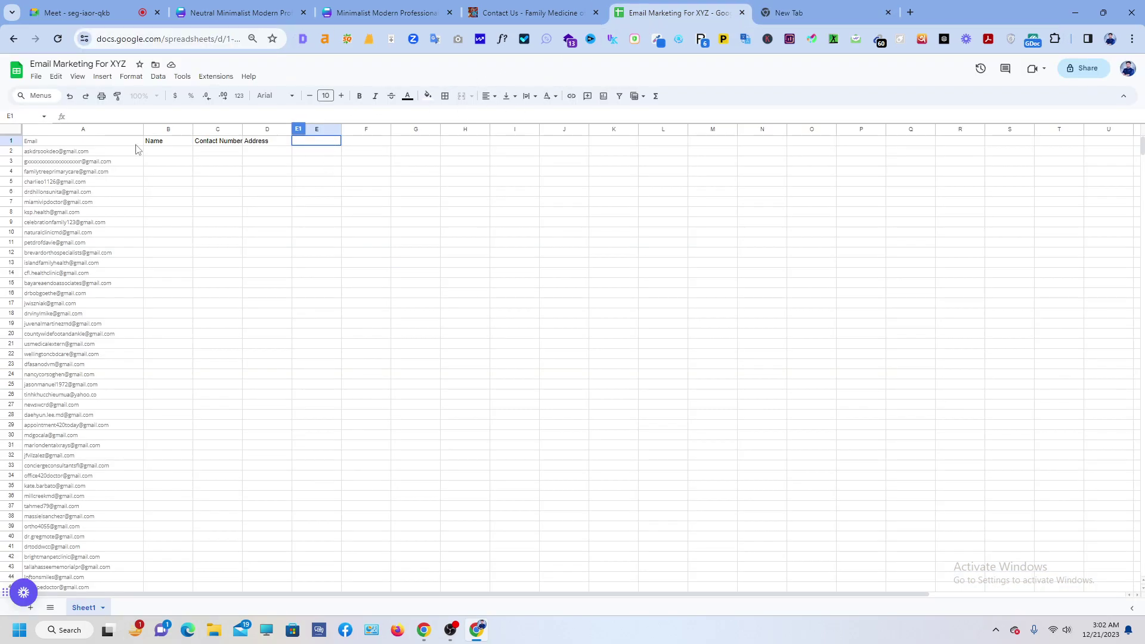
Examine the collected email addresses in column A from the first row to the last entry.
scroll(115, 322, down, 2)
scroll(91, 310, up, 2)
scroll(94, 306, down, 2)
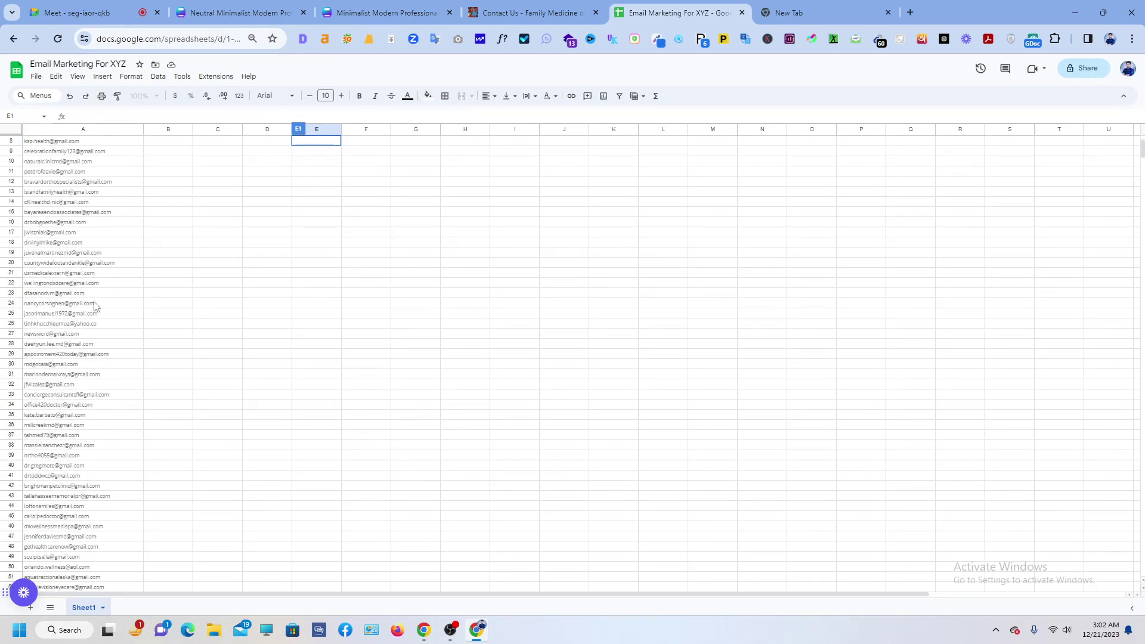
scroll(94, 306, up, 2)
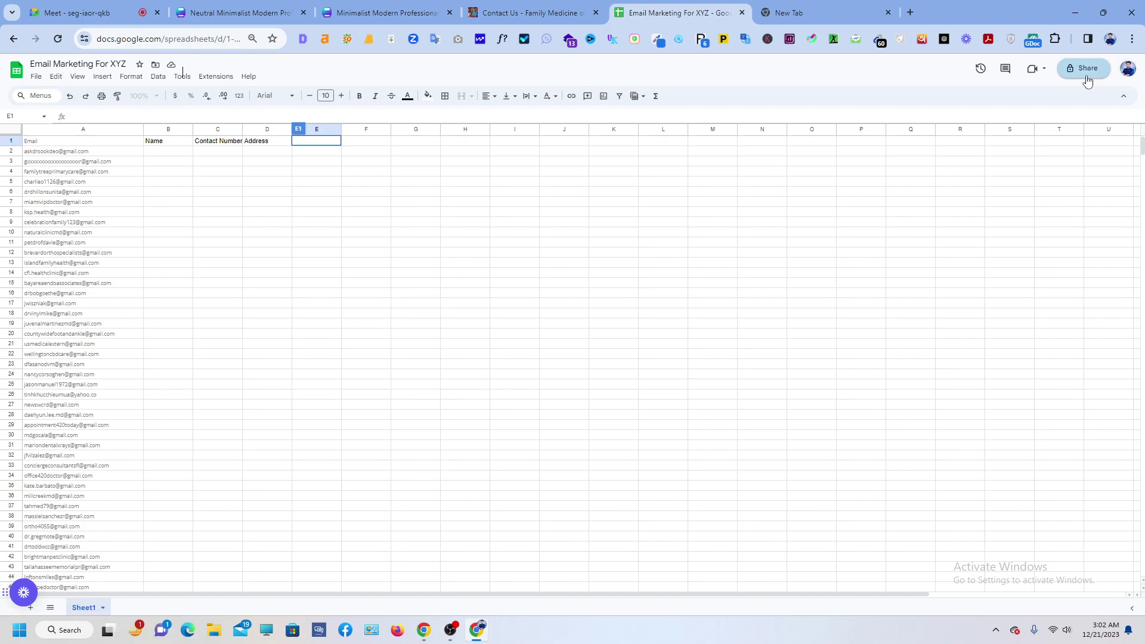
scroll(42, 352, down, 4)
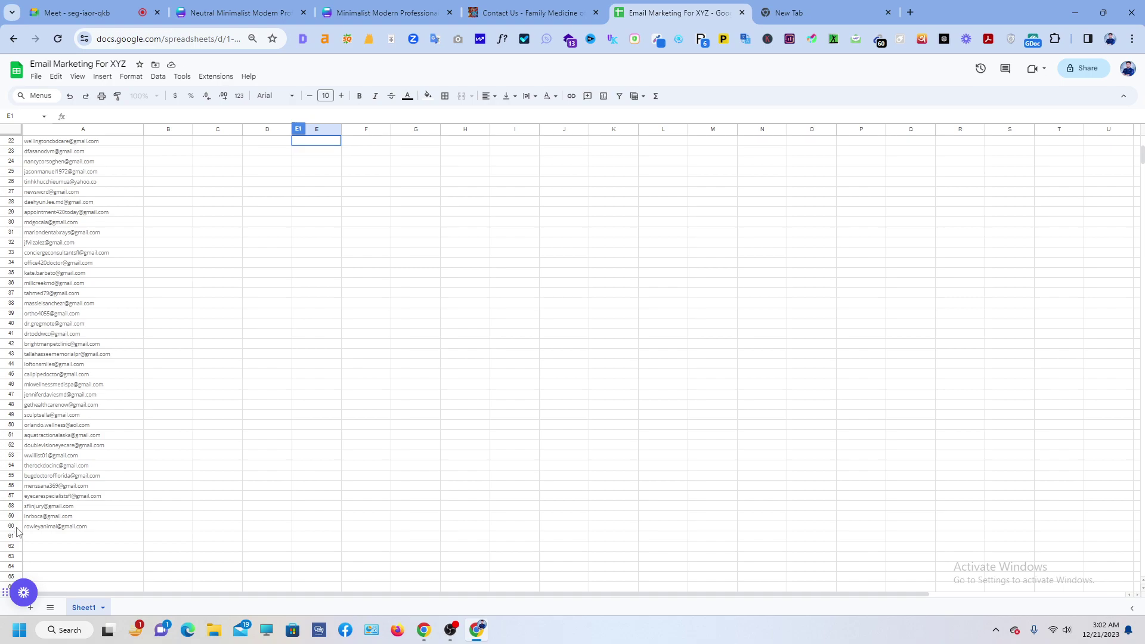
click(12, 528)
scroll(9, 254, up, 4)
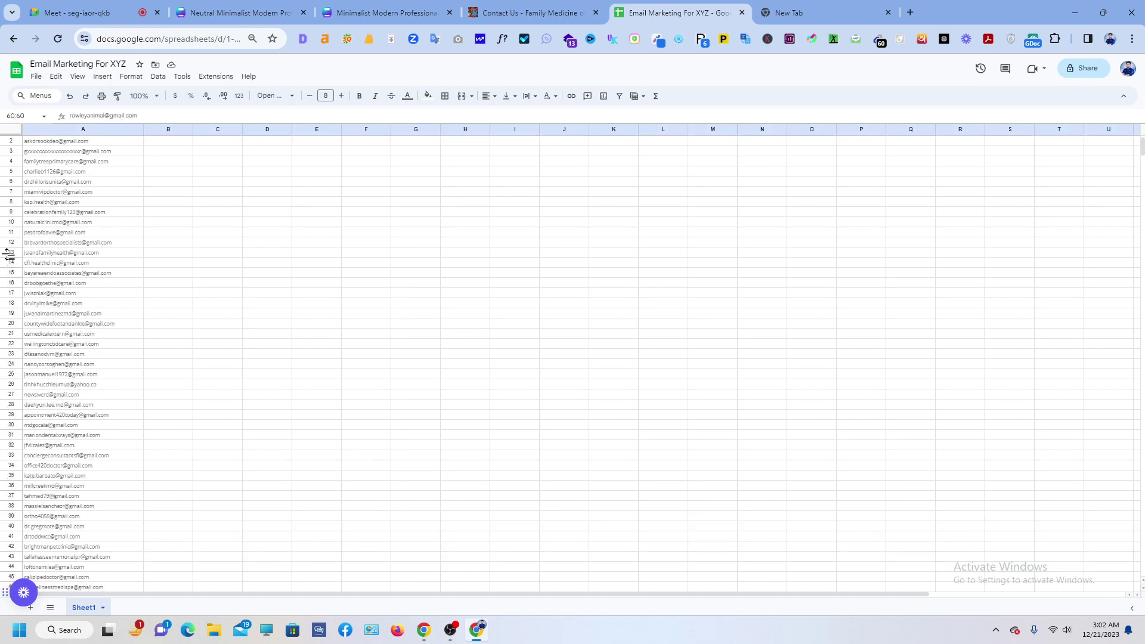
scroll(9, 254, up, 1)
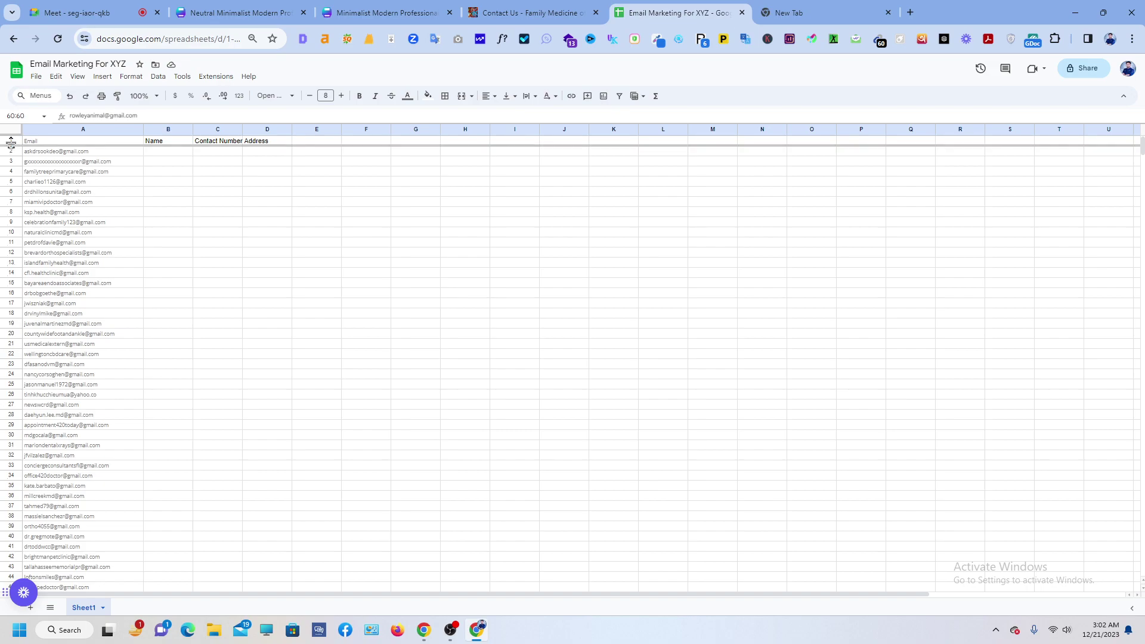
click(64, 161)
click(84, 184)
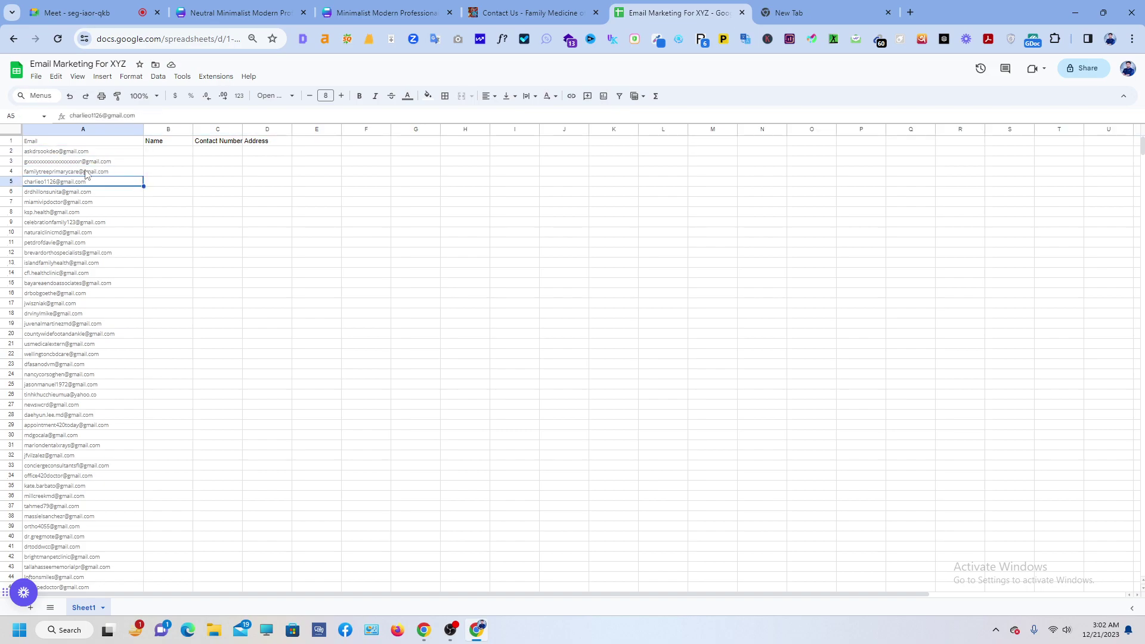
click(87, 172)
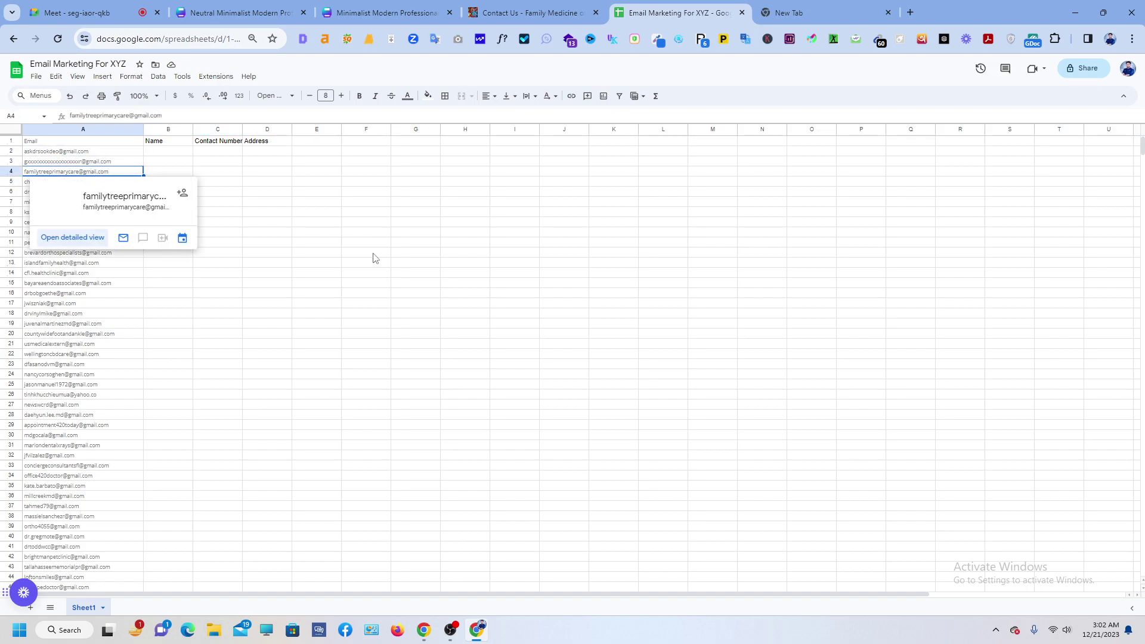
click(374, 256)
click(104, 187)
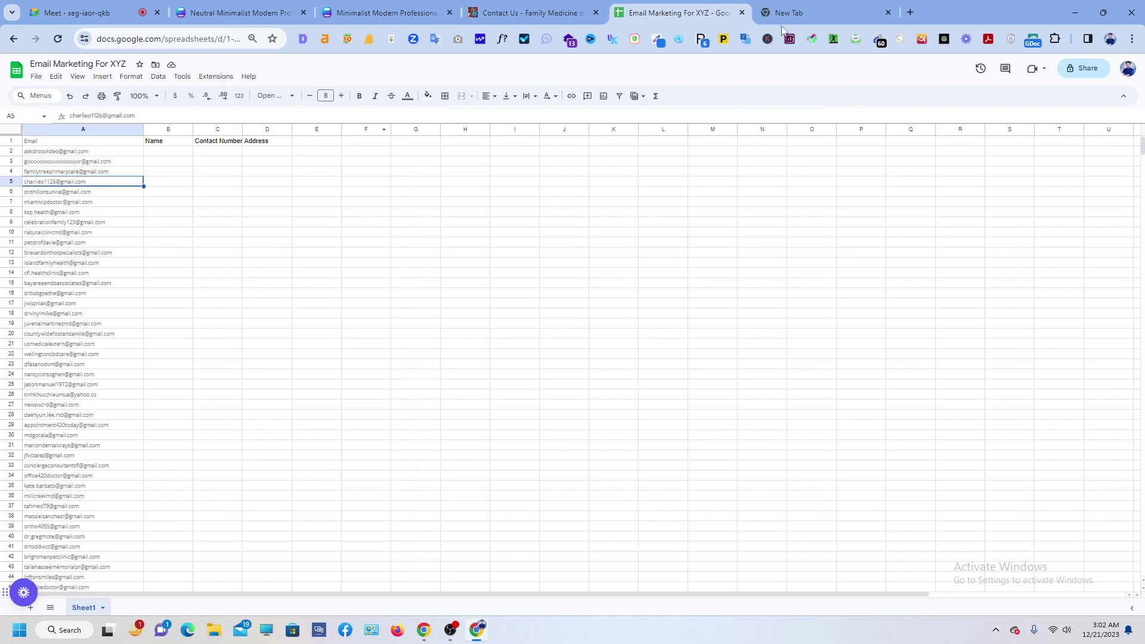
click(770, 17)
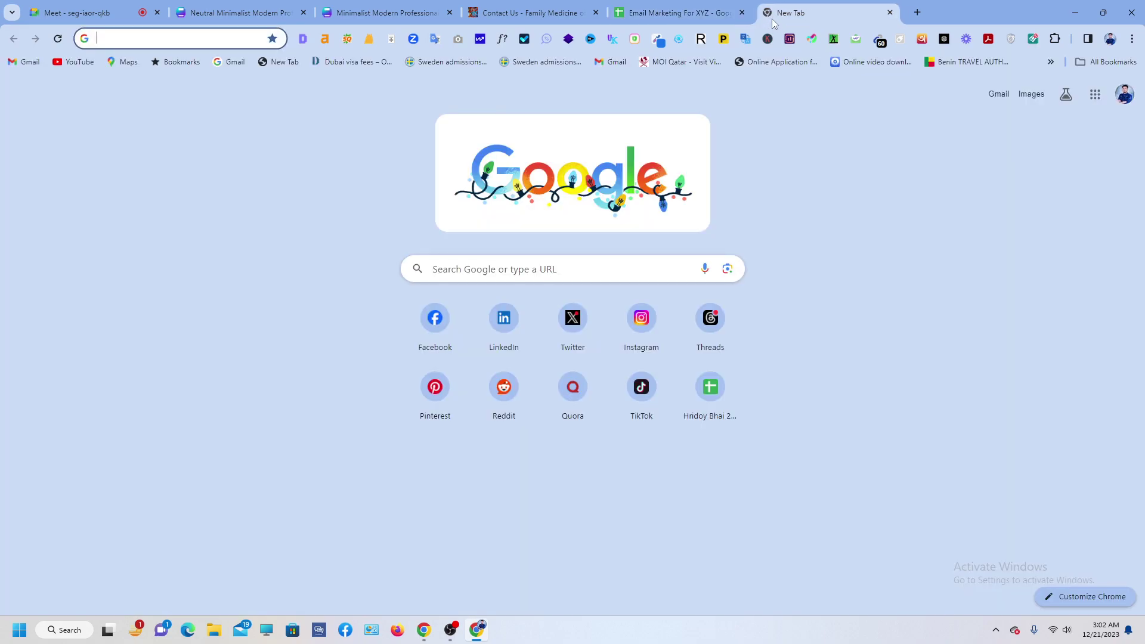
click(726, 15)
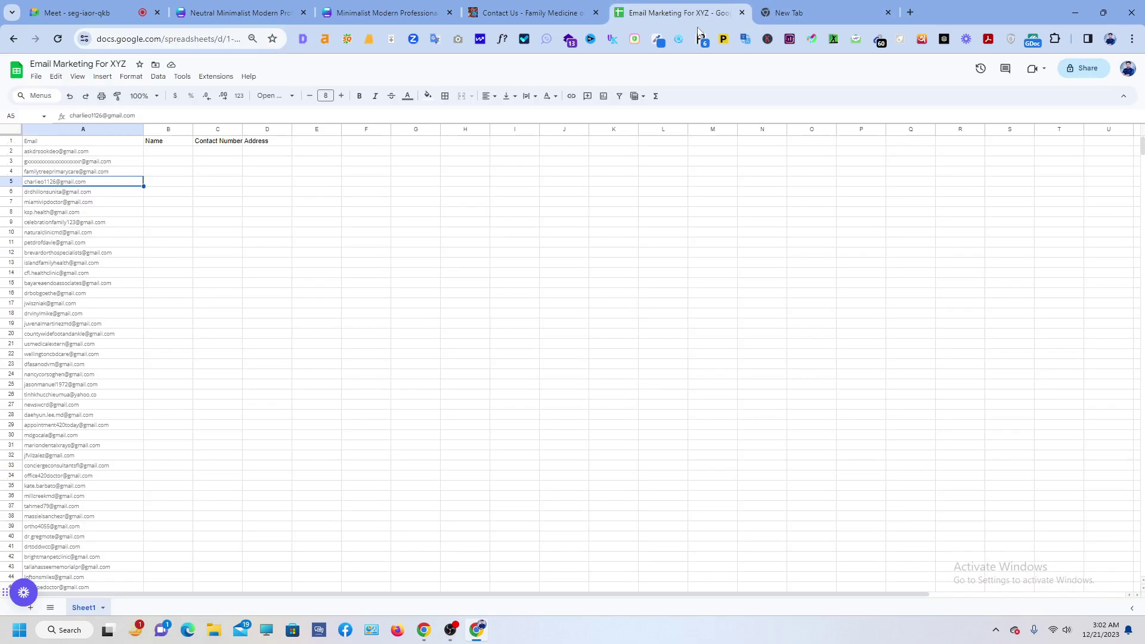
click(171, 183)
click(234, 185)
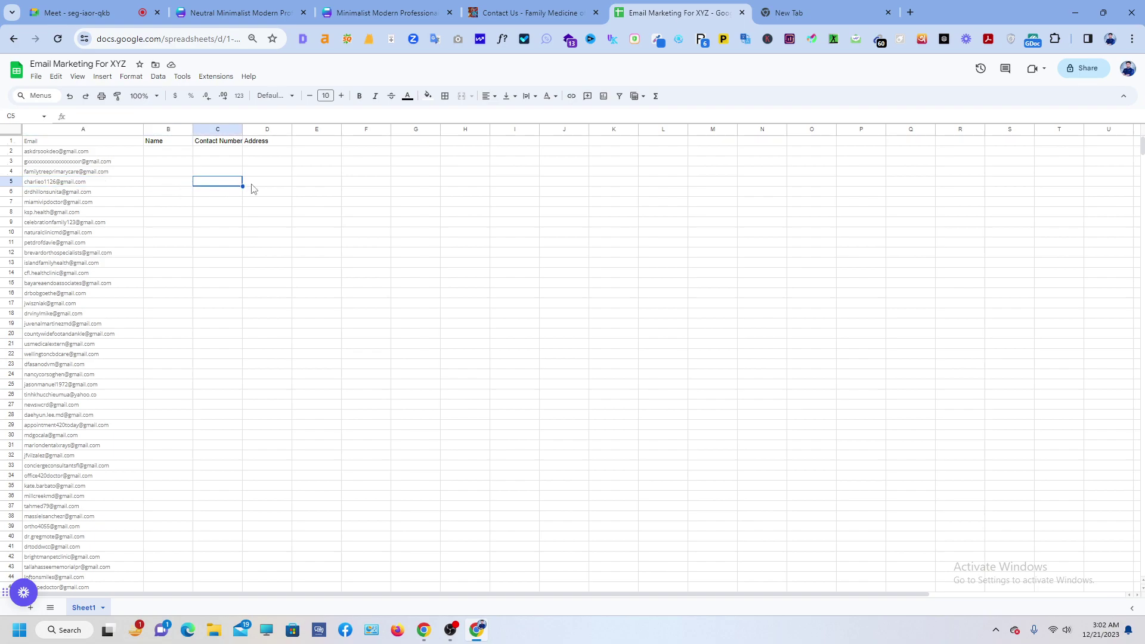
click(251, 185)
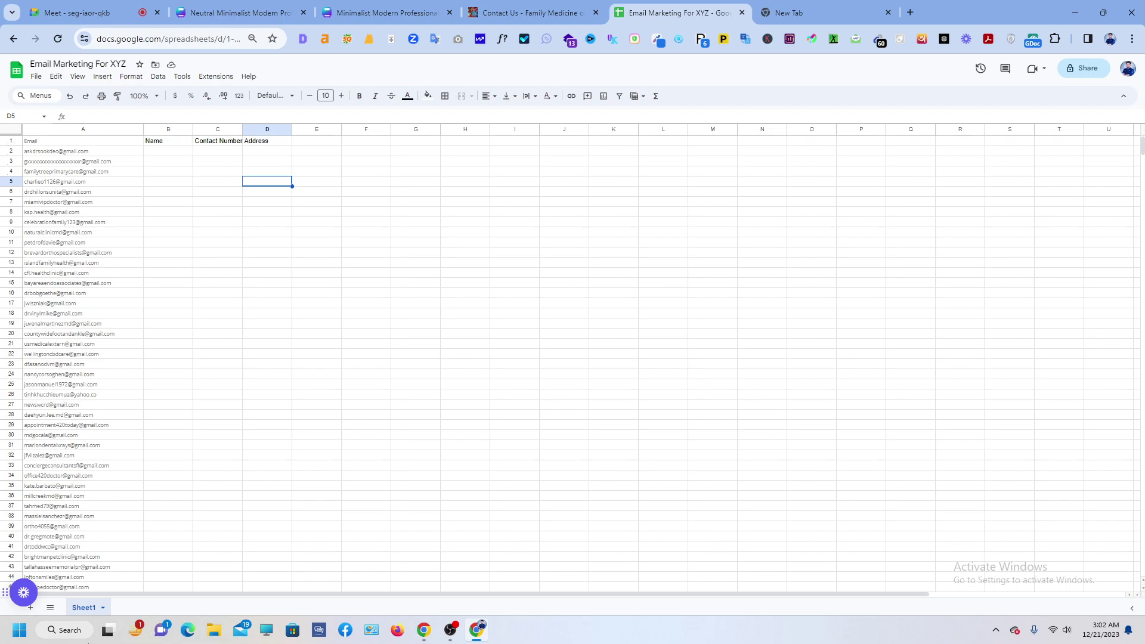
Close the Family Medicine of Florida contact page and the Email Marketing For XYZ spreadsheet, leaving an empty new tab.
click(546, 12)
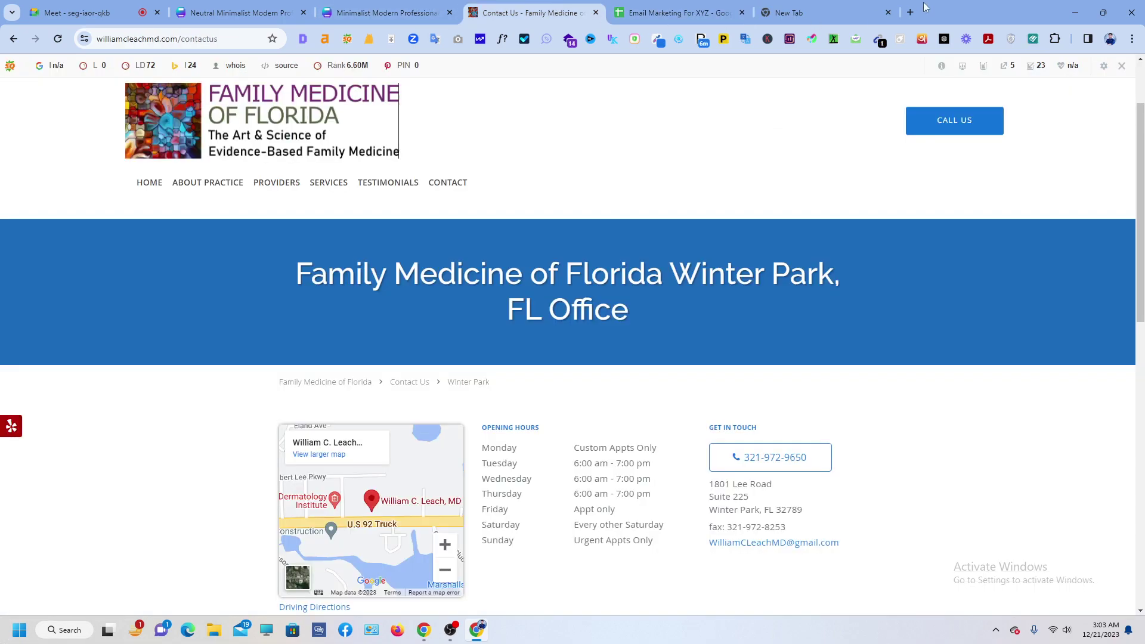
click(597, 13)
click(598, 12)
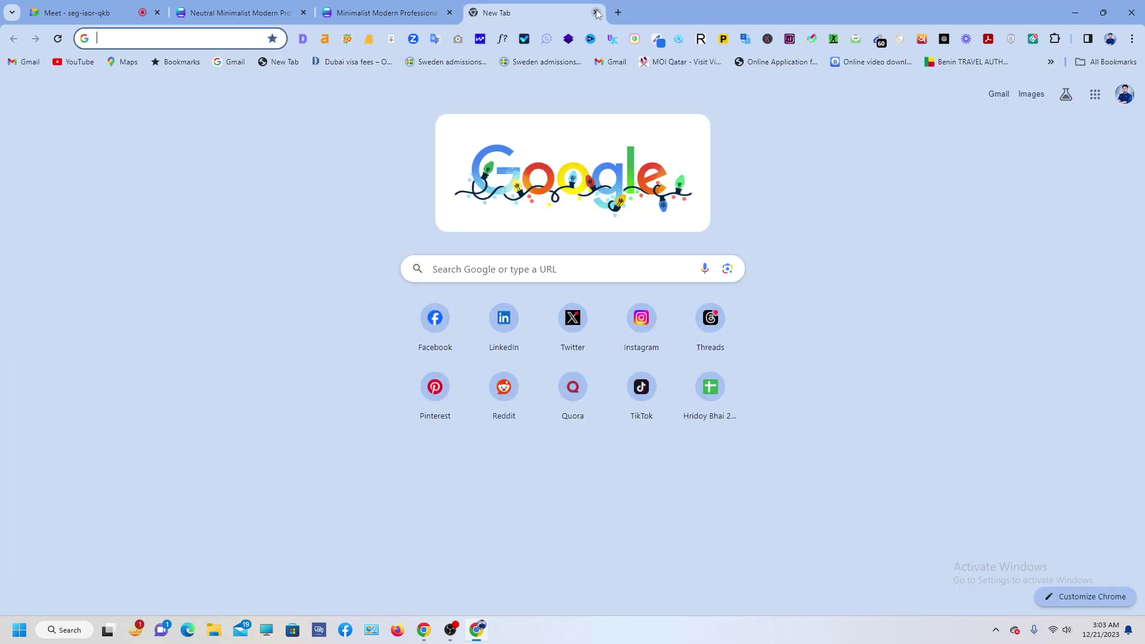
click(597, 13)
key(ctrl+t)
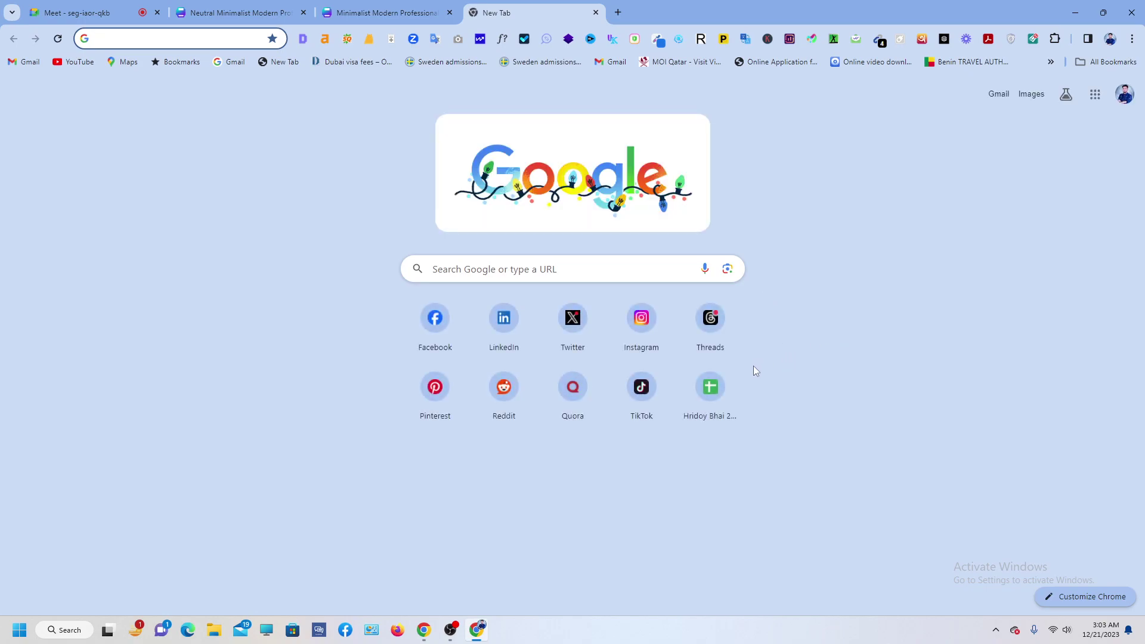
Open the Instagram profile from the new tab page shortcut, and open it again in a second tab.
click(641, 322)
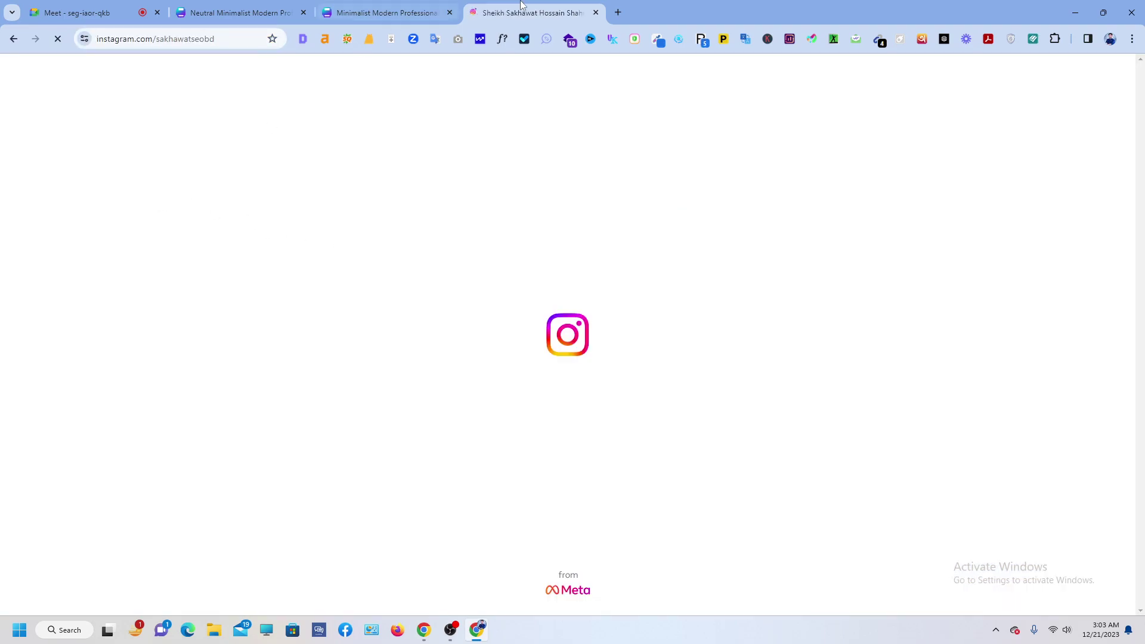
click(618, 13)
click(151, 36)
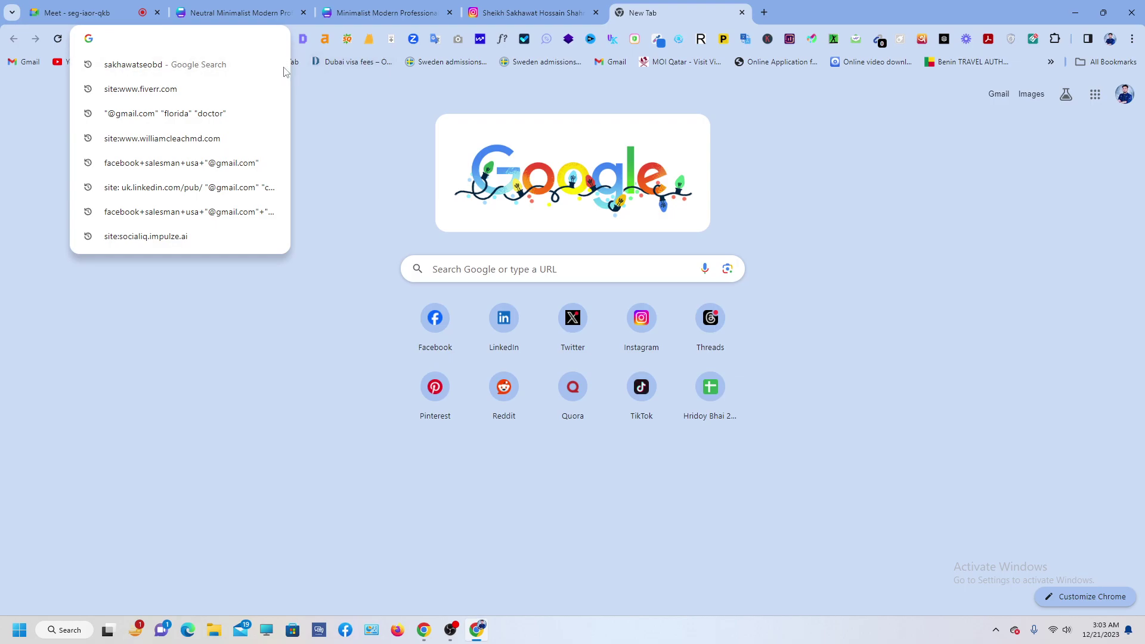
click(848, 190)
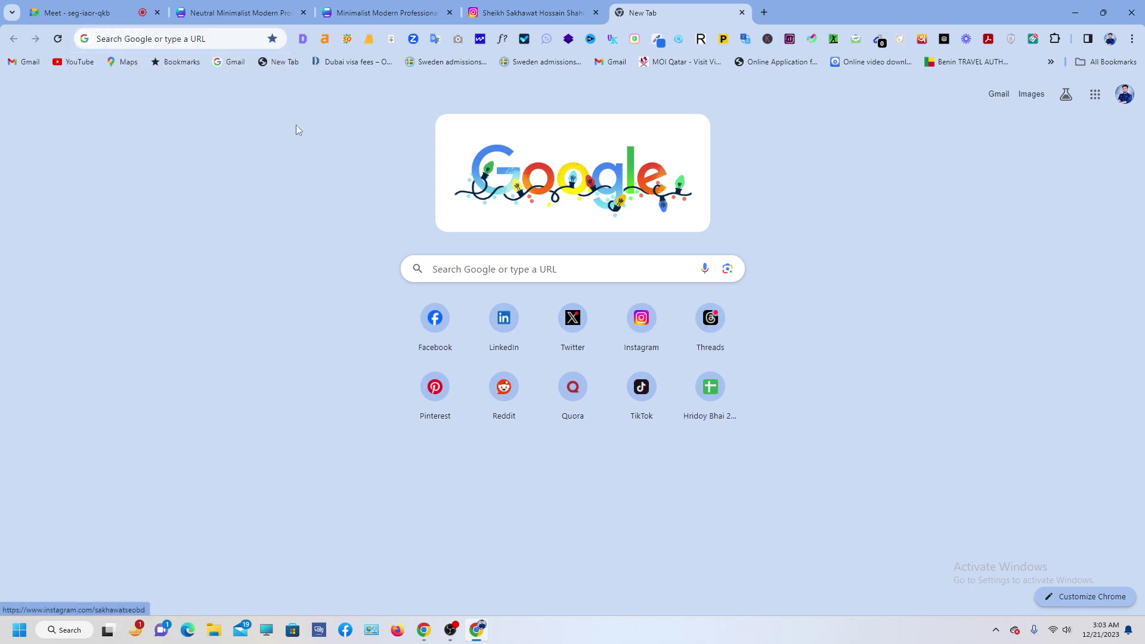
click(155, 38)
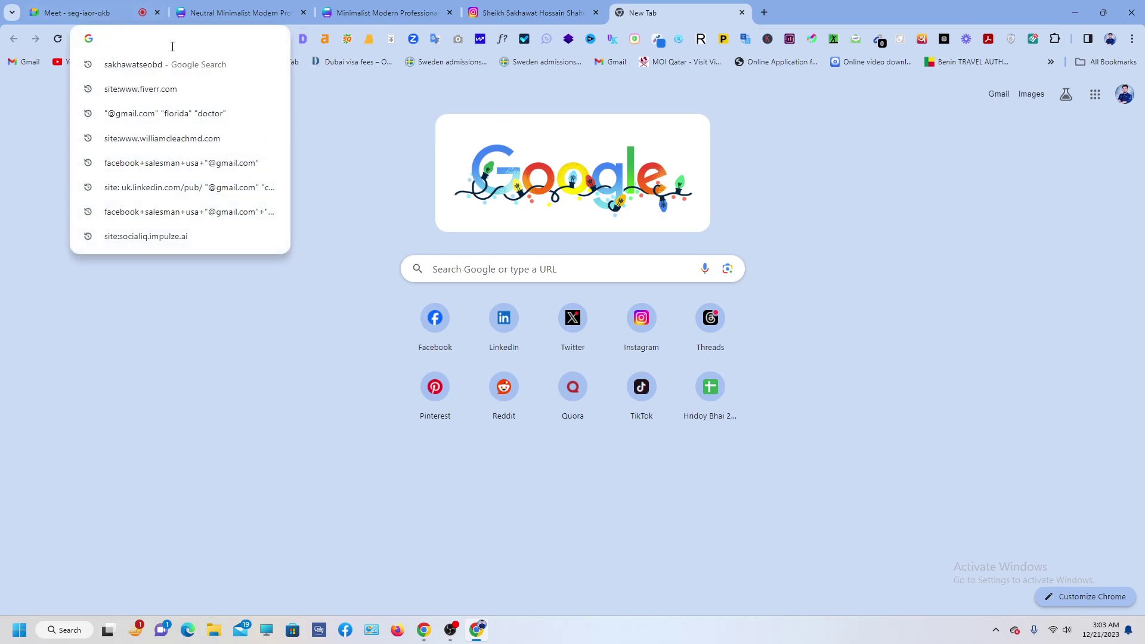
click(641, 318)
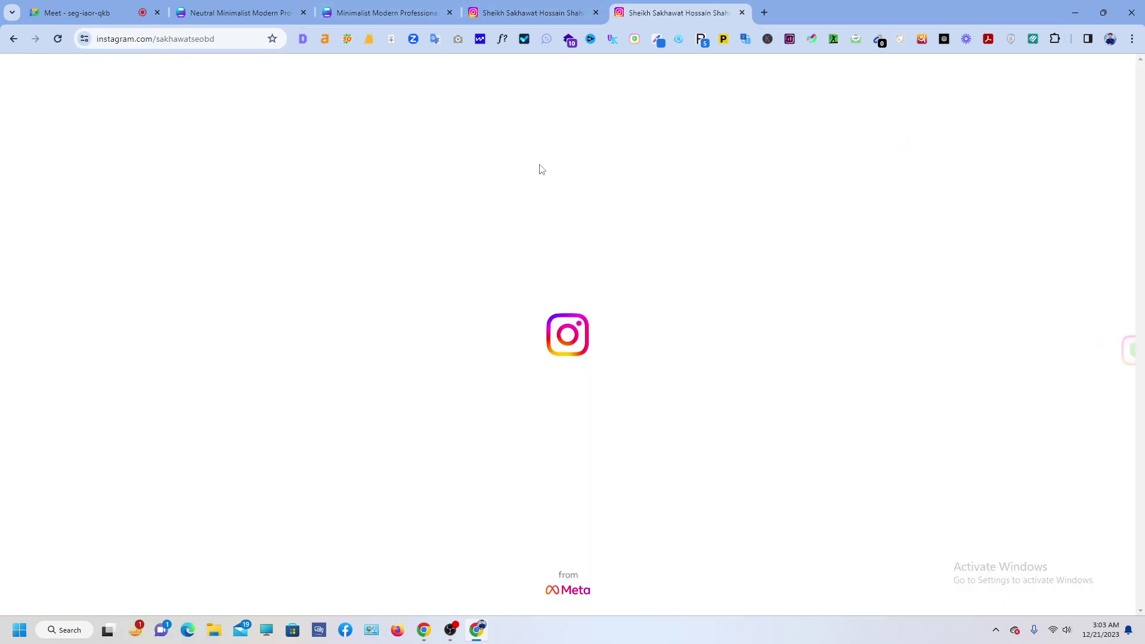
Open the Impulze influencer search at socialiq.impulze.ai/dashboard/discover in a new tab.
click(764, 13)
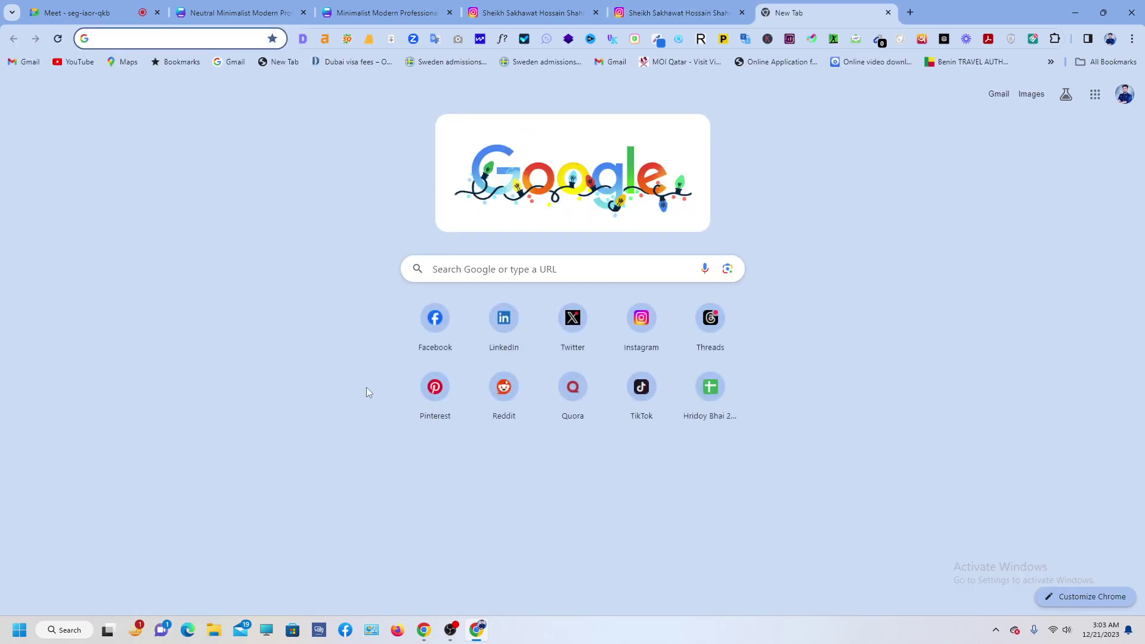
text(soci)
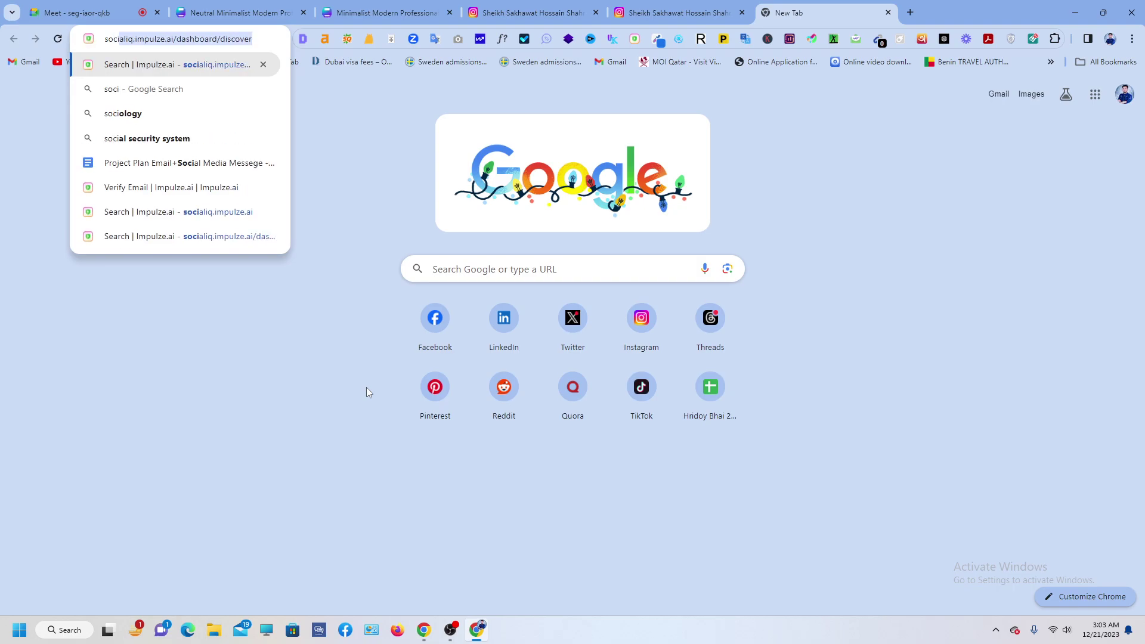
text(ali)
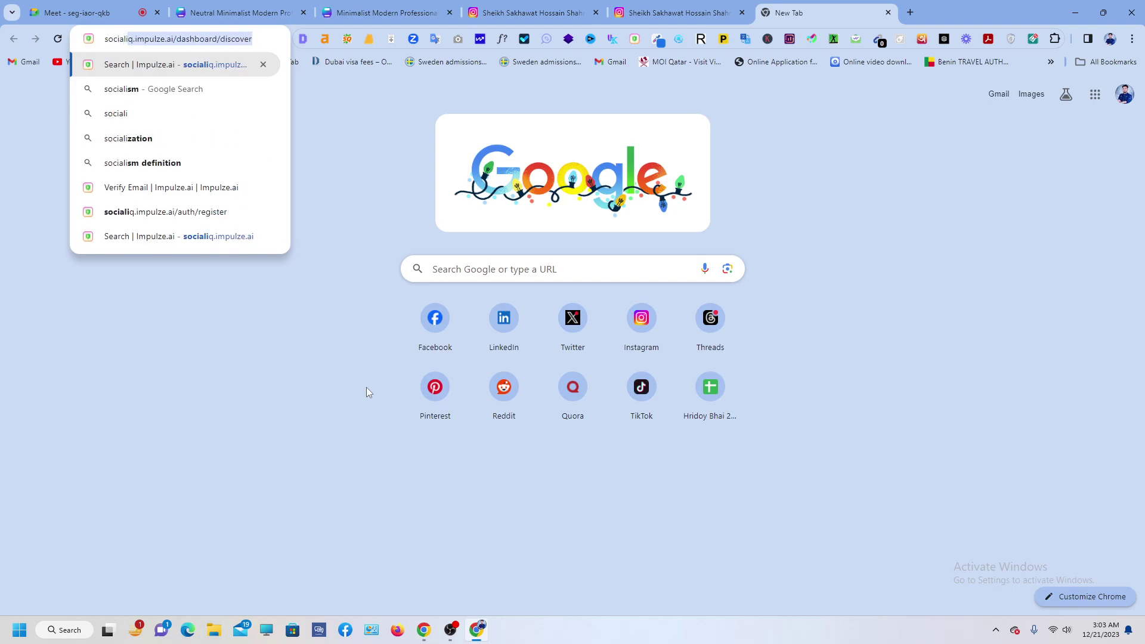
text(q)
key(Return)
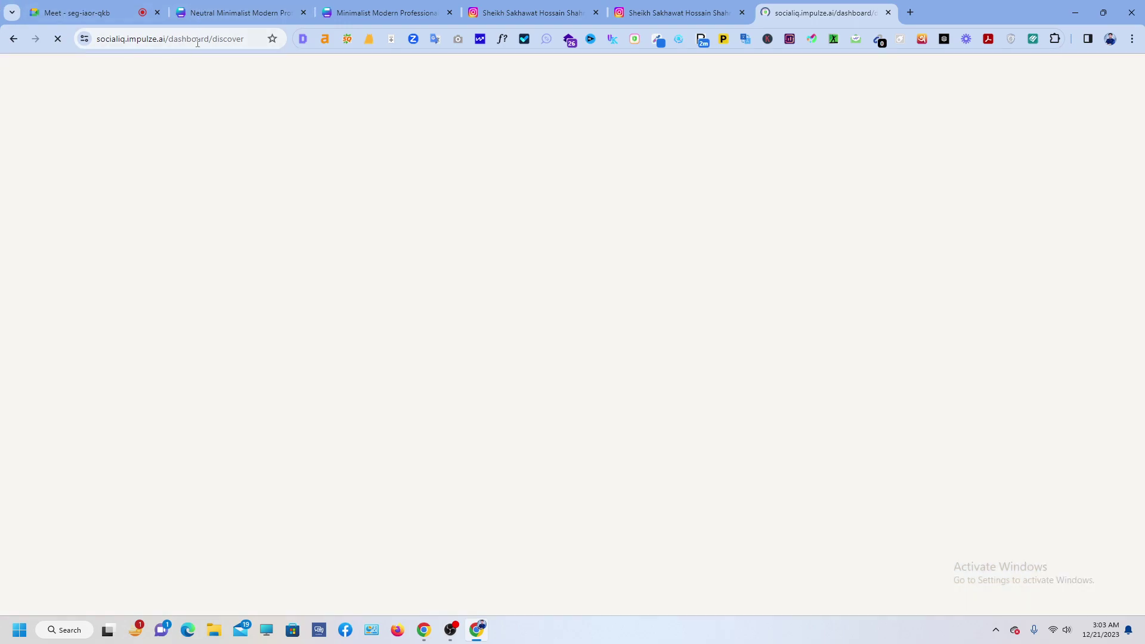
Search Google for socialiq and view the SocialiQ - Influencer Marketing Research Tool page in the Chrome Web Store.
double_click(198, 41)
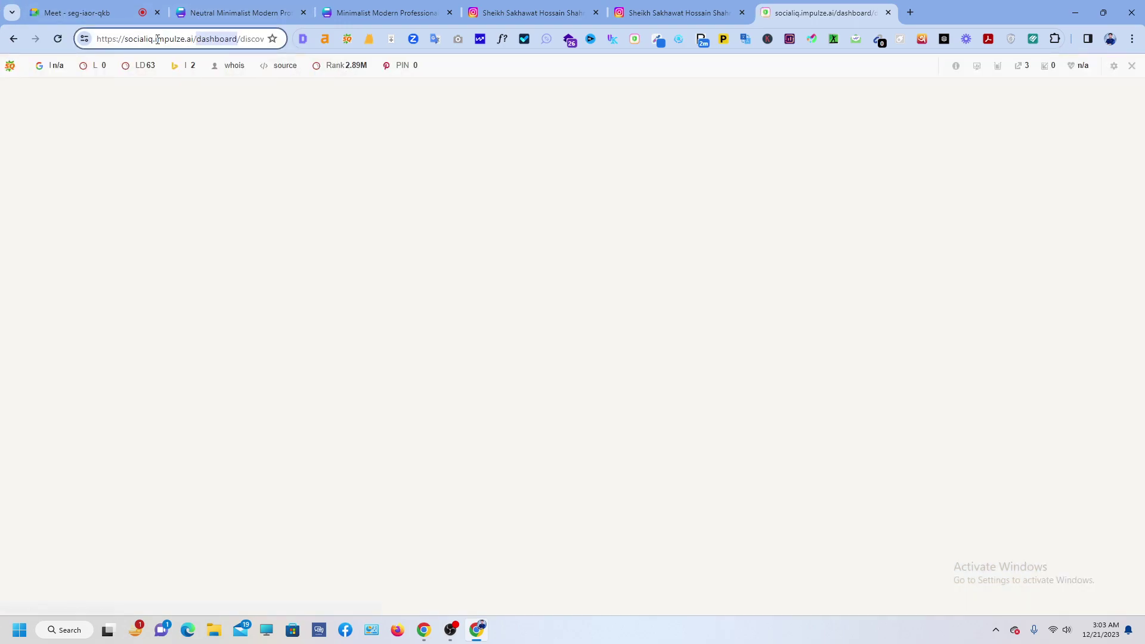
text(er)
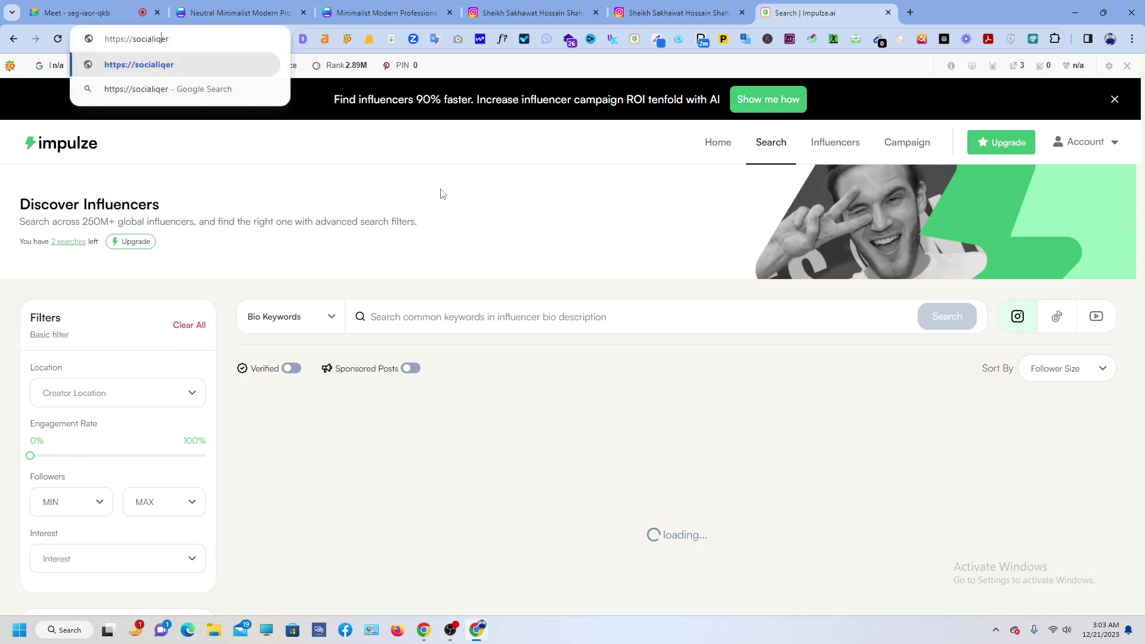
key(BackSpace)
key(BackSpace)
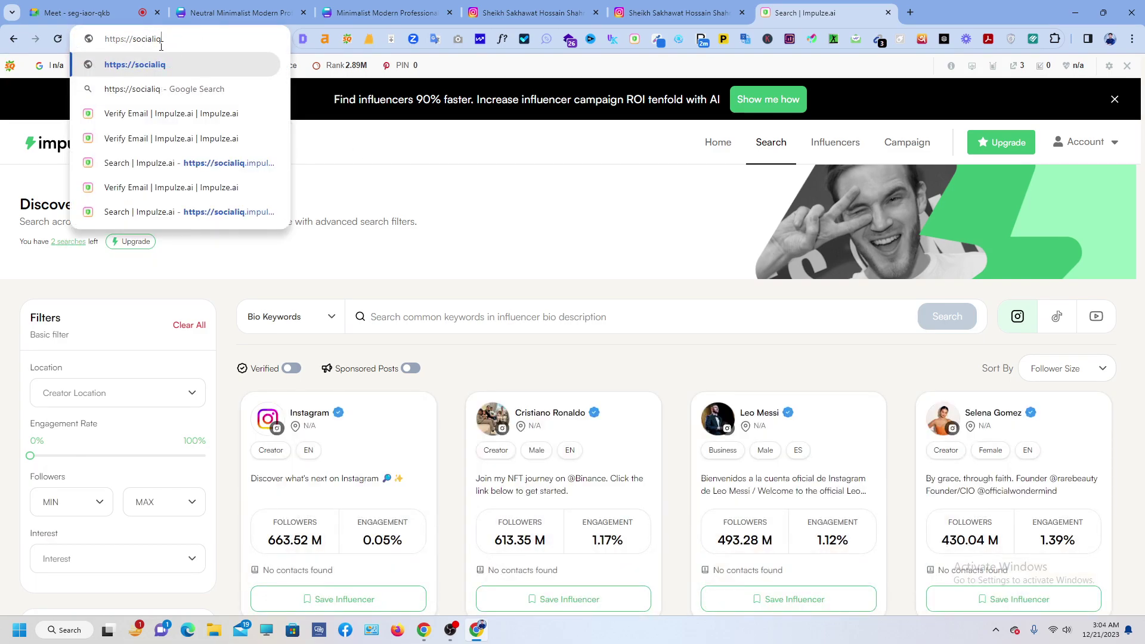
drag(132, 39, 104, 39)
key(BackSpace)
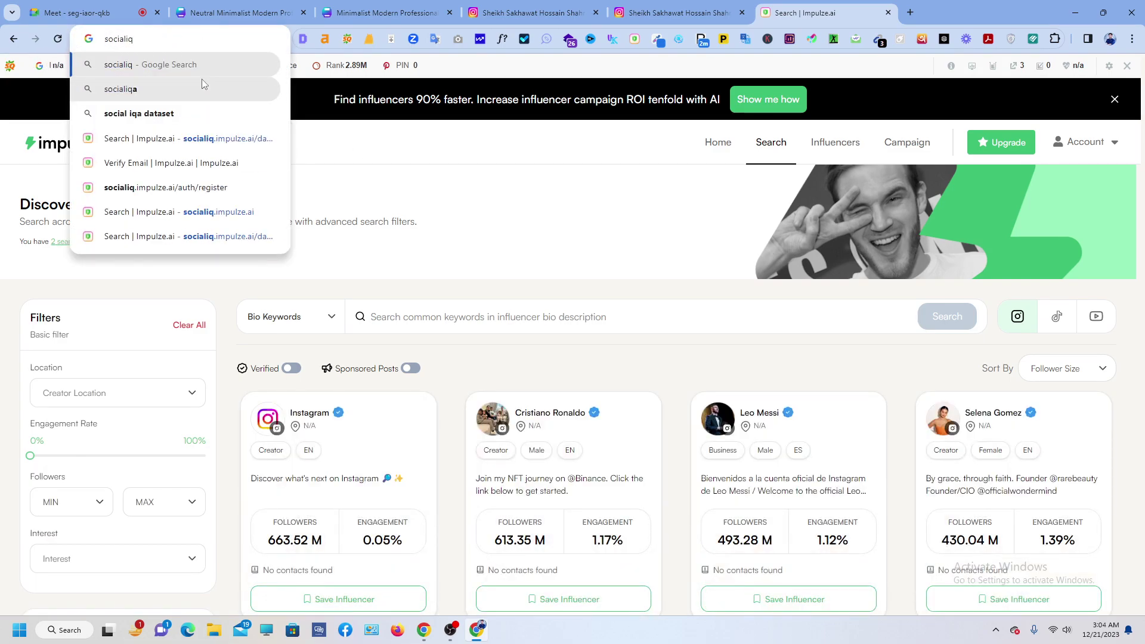
key(Return)
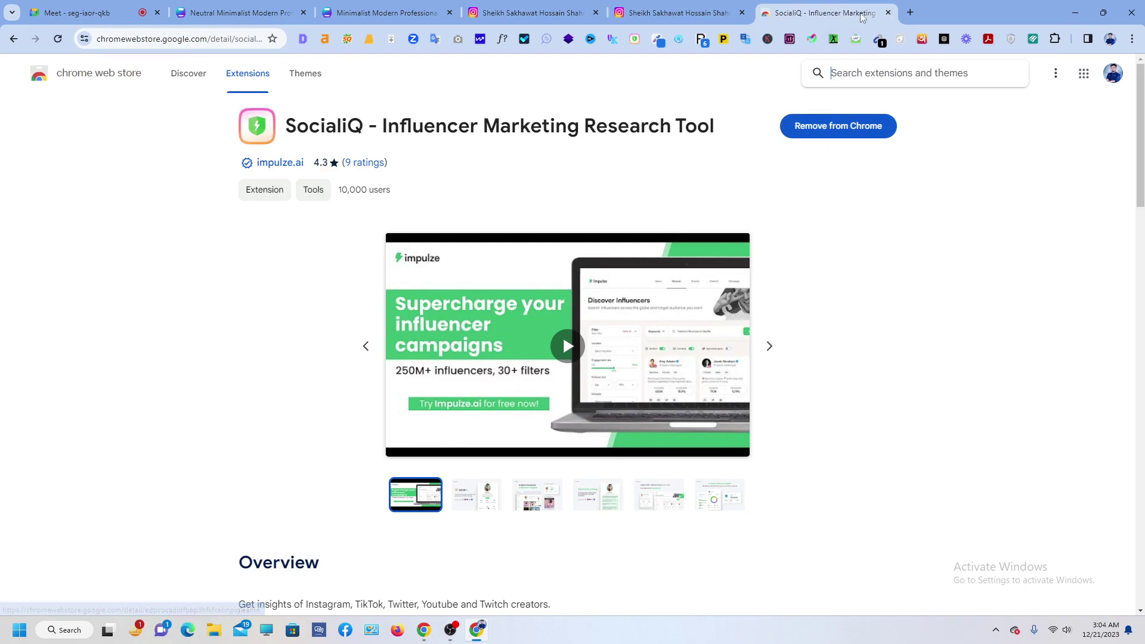
Close the Chrome Web Store page and examine the engagement rate, average likes and average comments in SocialiQ's overlay on the Instagram profile.
click(888, 13)
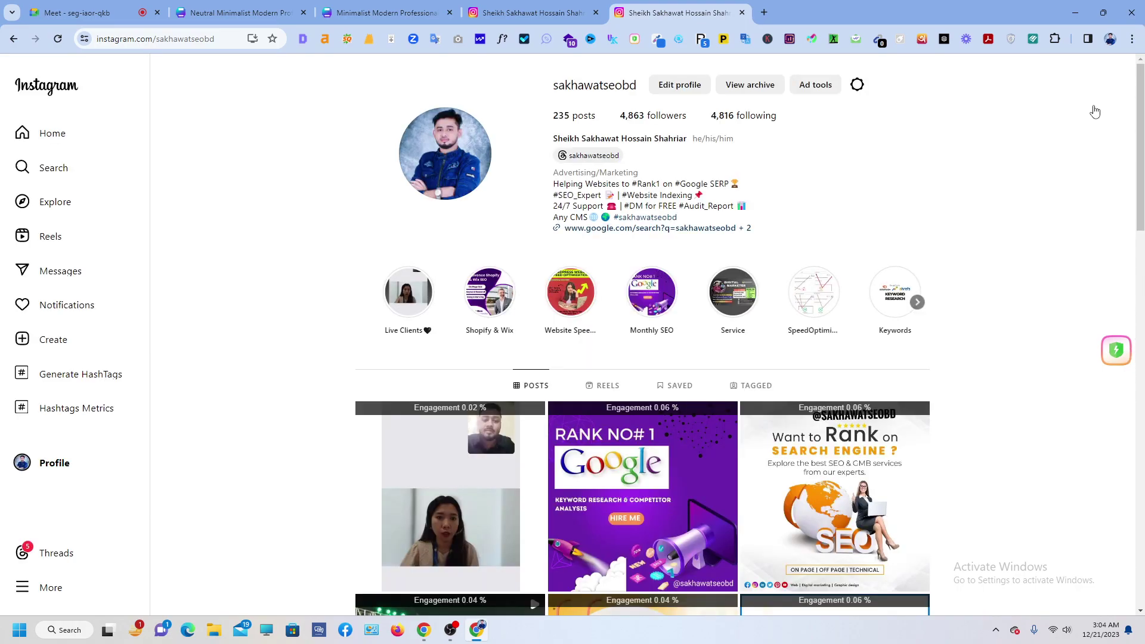
click(1117, 352)
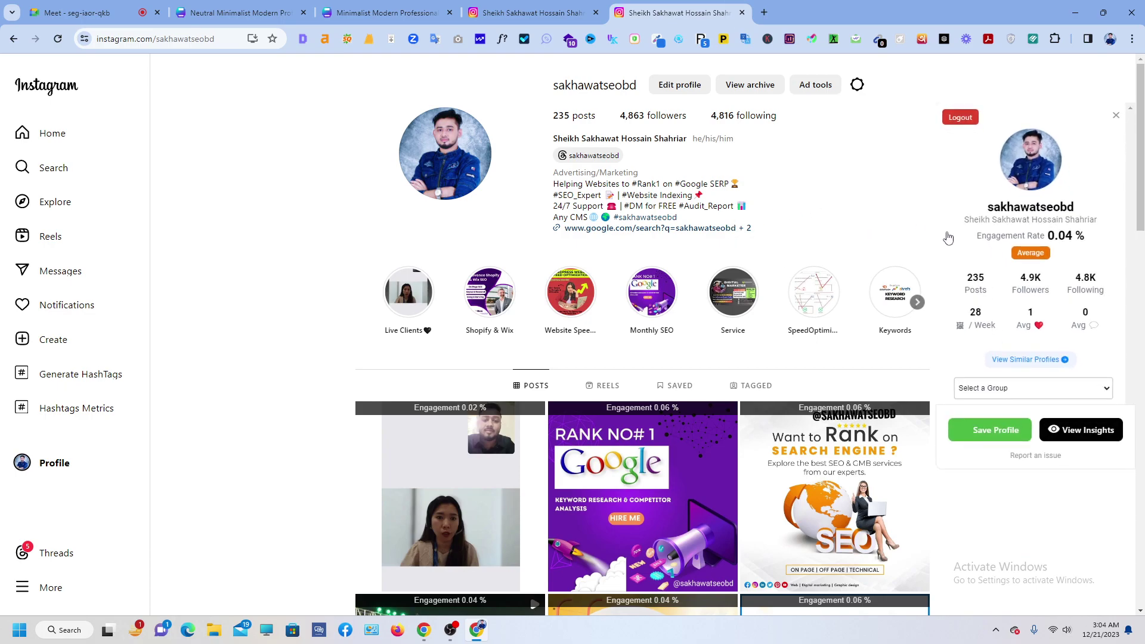
click(1117, 115)
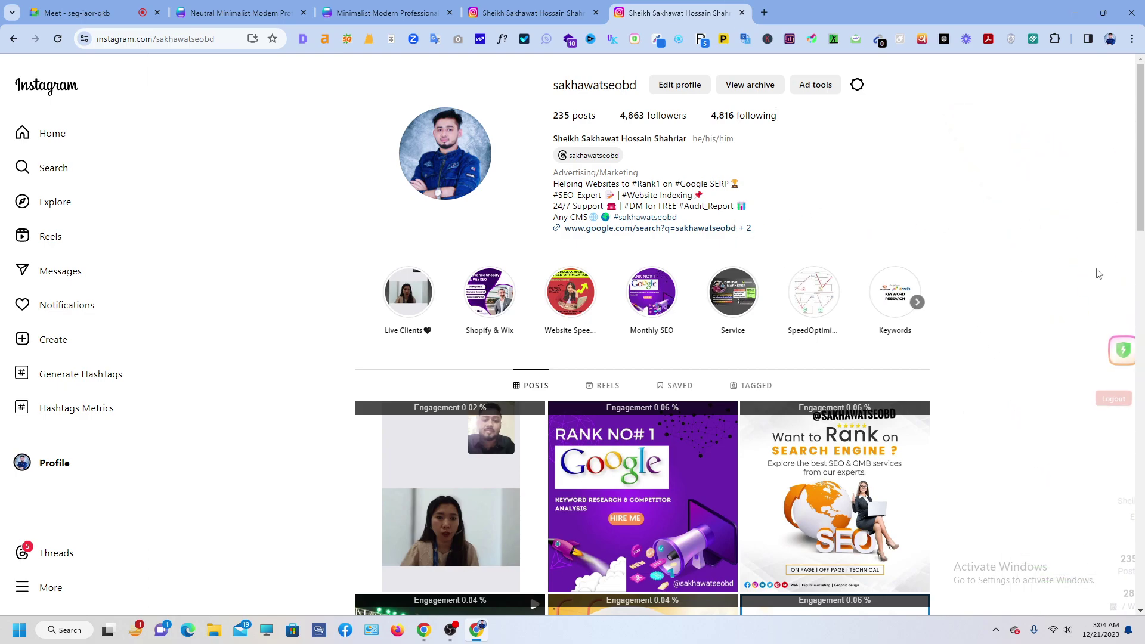
click(1117, 351)
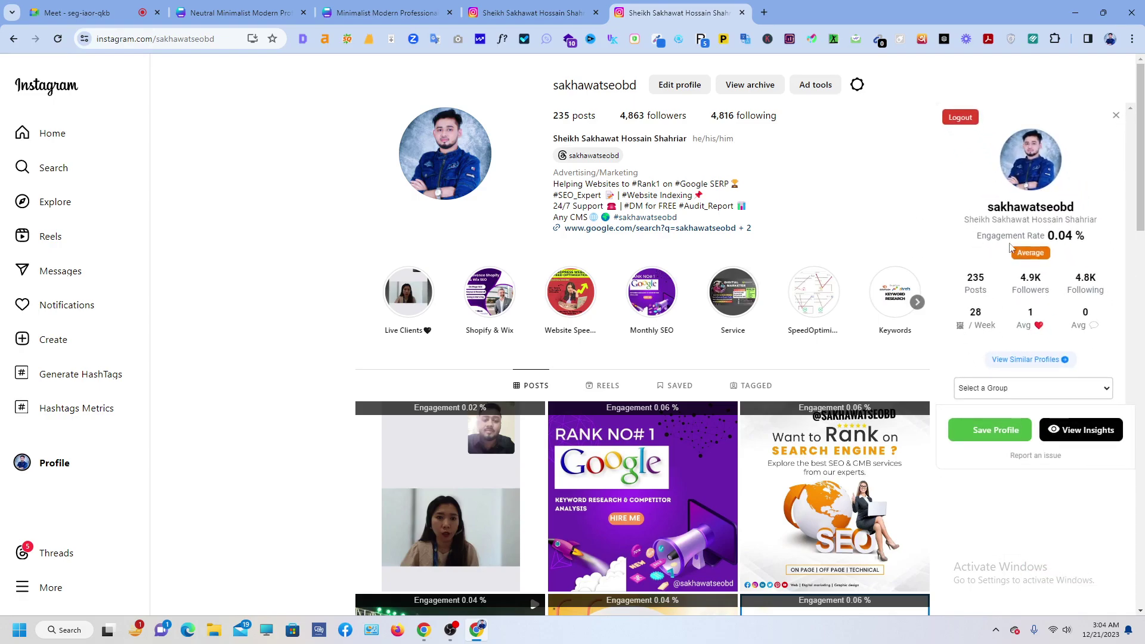
drag(981, 236, 1059, 237)
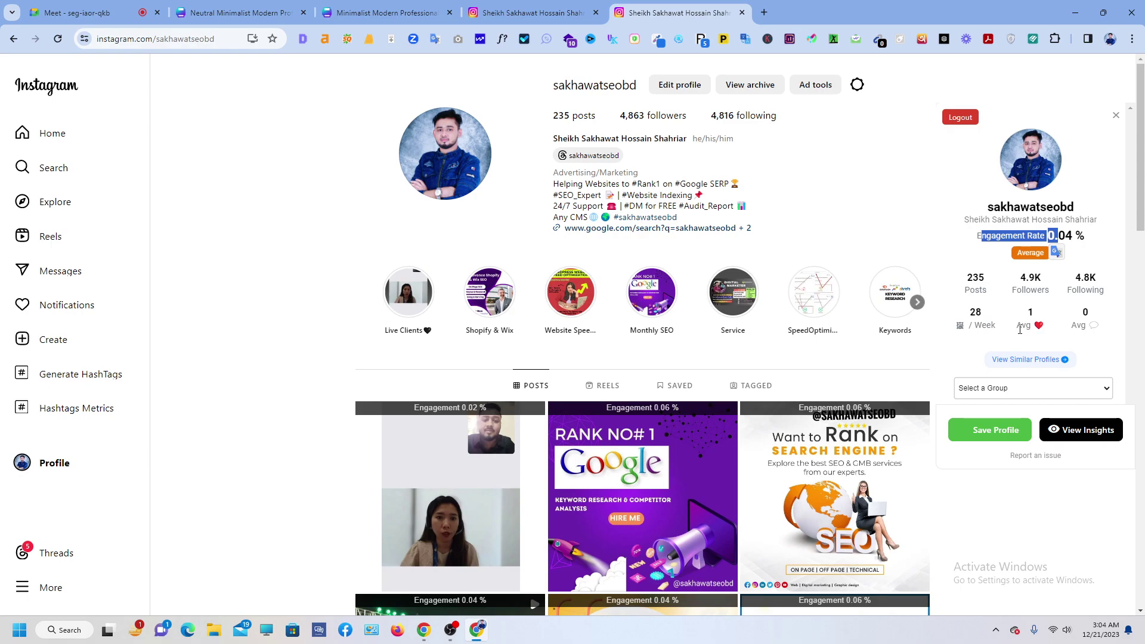
drag(1017, 327, 1043, 329)
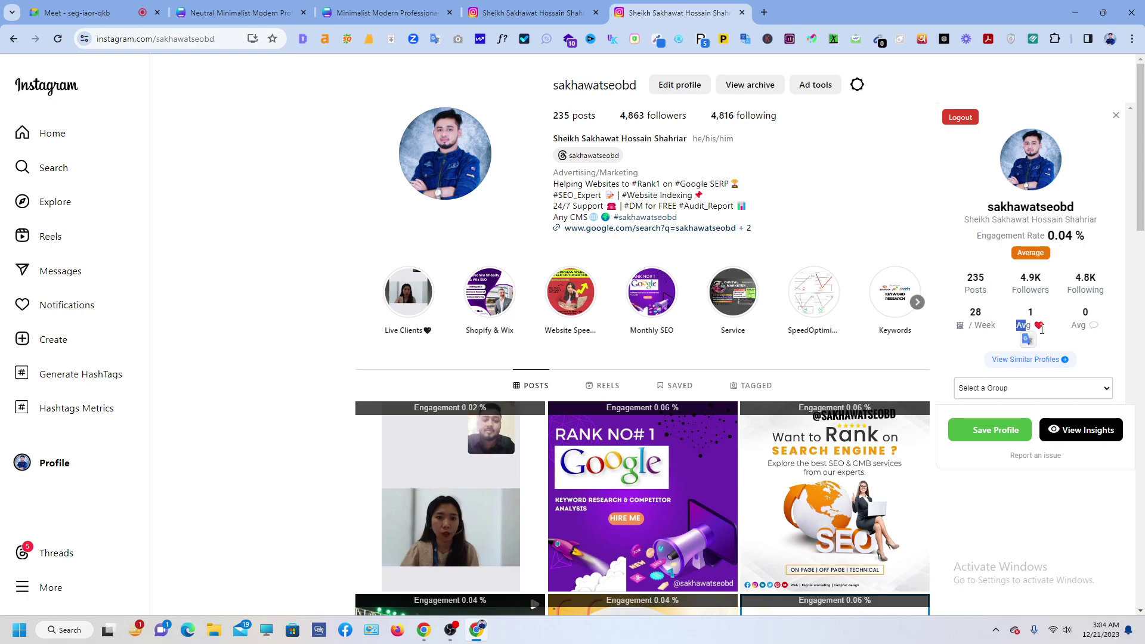
click(1091, 327)
click(878, 38)
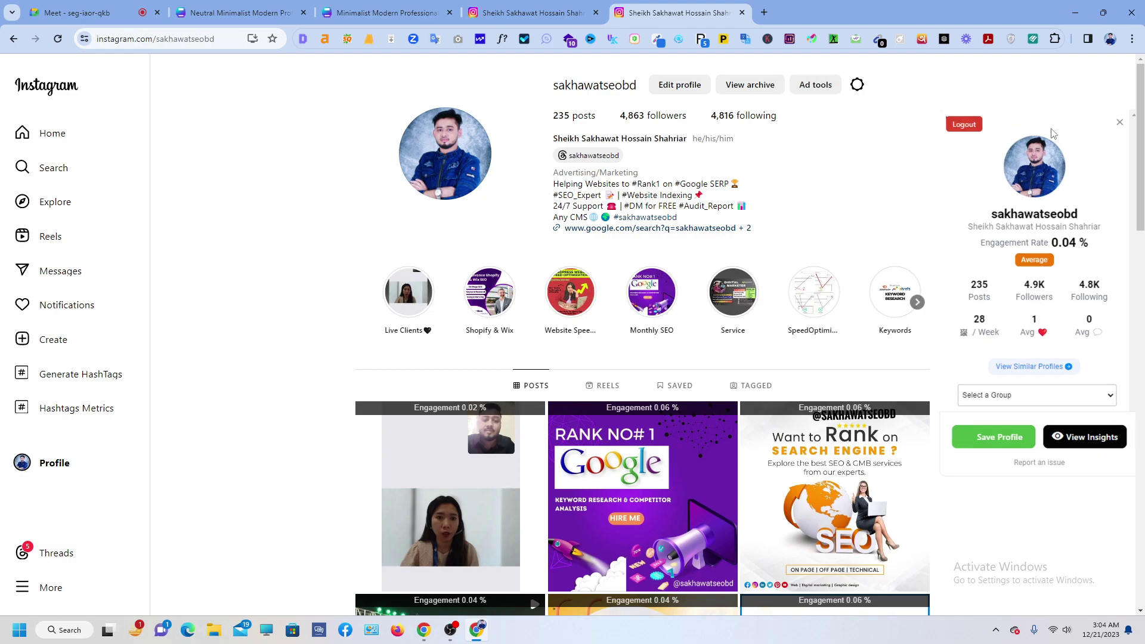
Try to load YouTube in a new tab, restarting it once in a fresh tab.
click(764, 13)
click(74, 62)
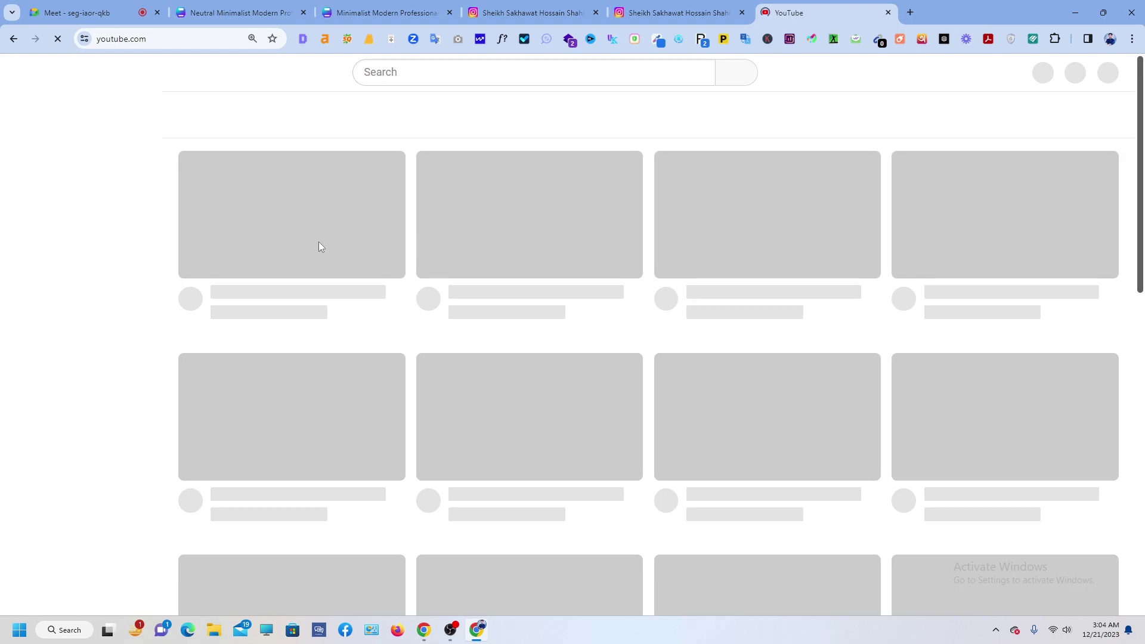
click(909, 13)
click(857, 13)
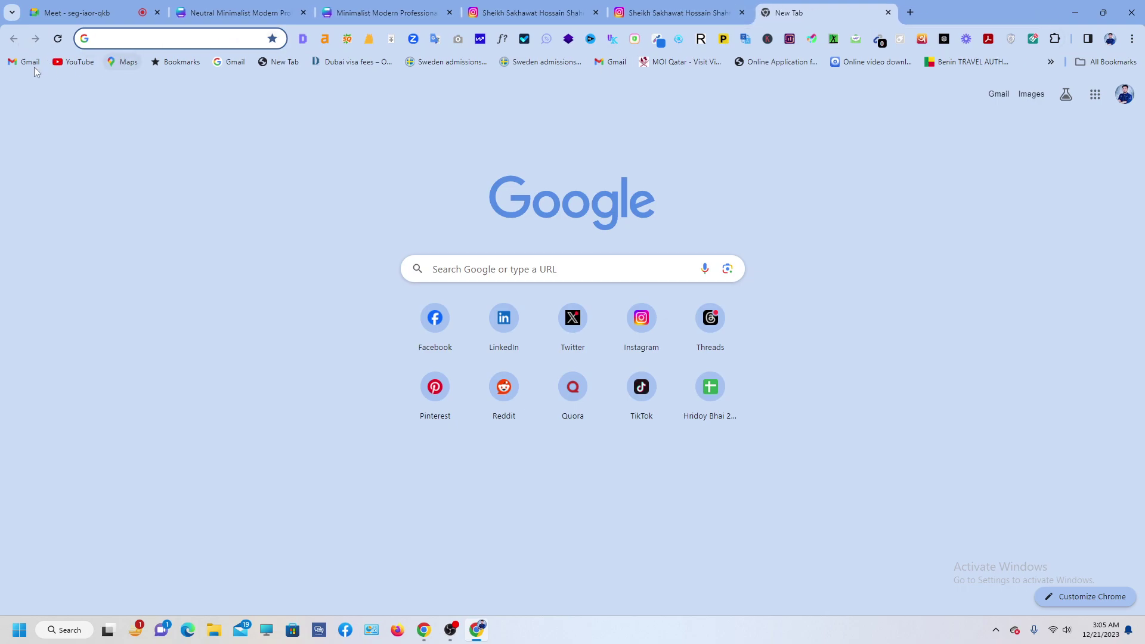
click(73, 62)
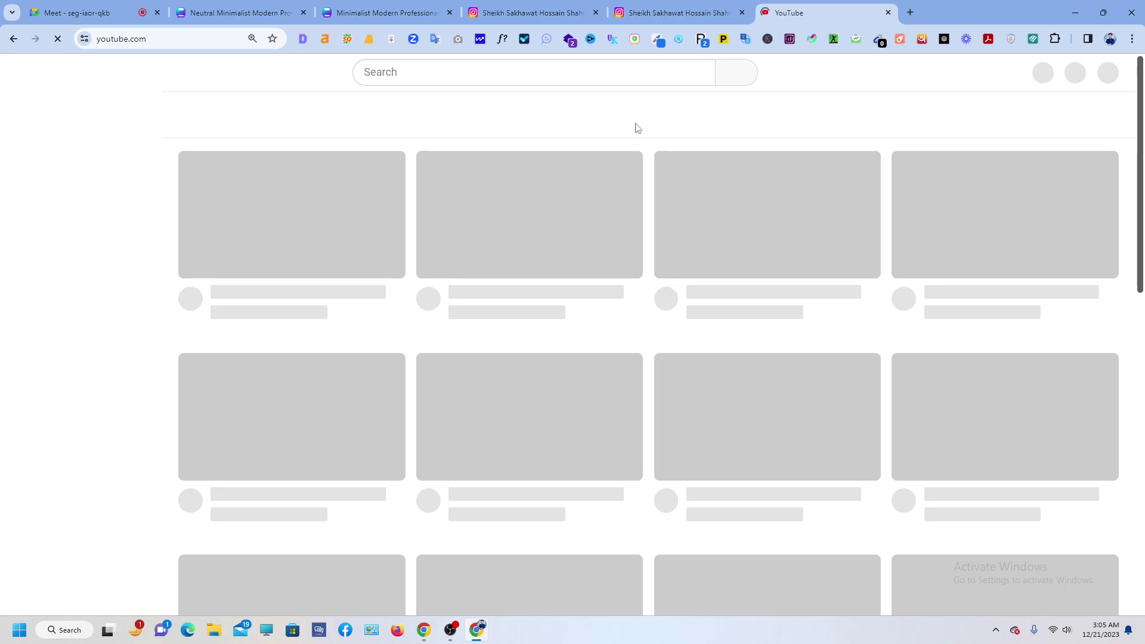
Close the duplicate Instagram tab and reopen YouTube in a fresh tab in place of the stalled one.
click(567, 12)
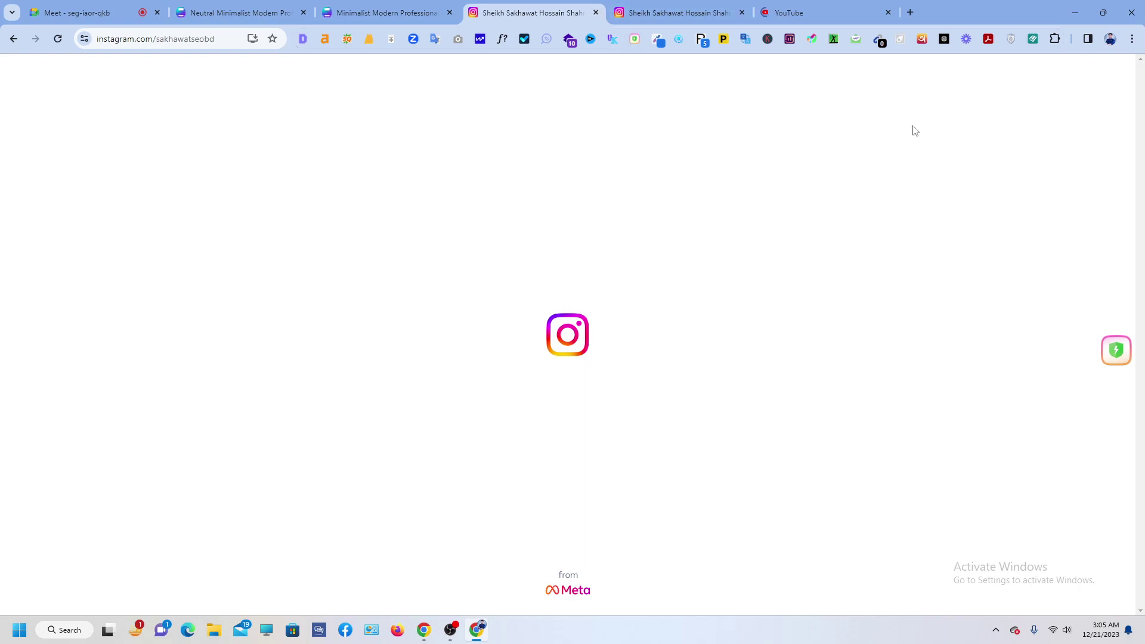
click(596, 13)
click(639, 15)
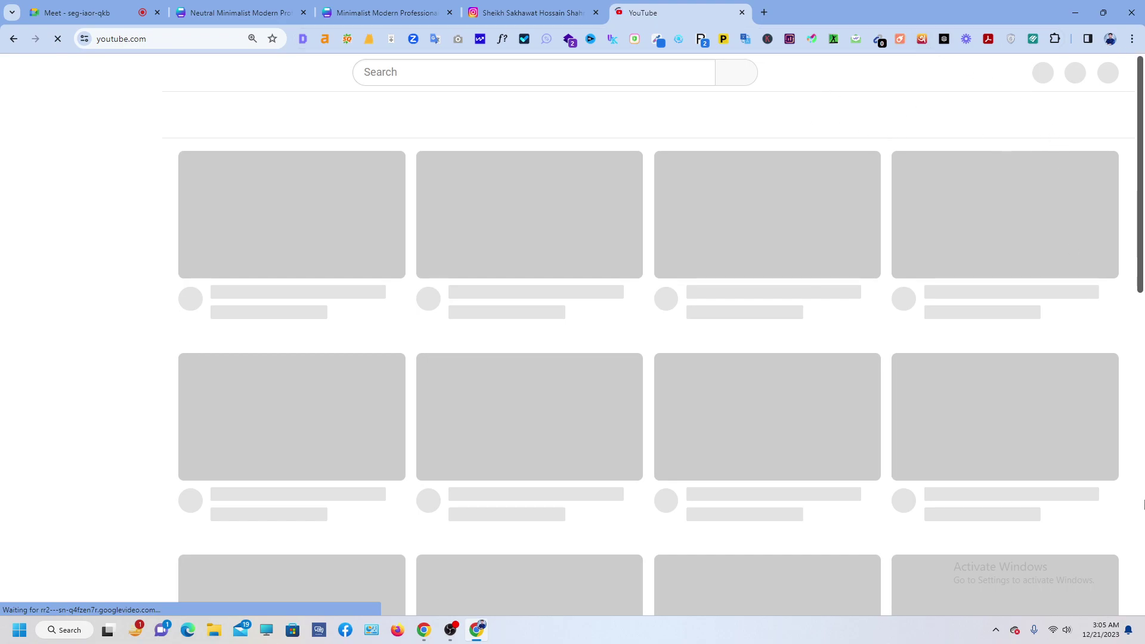
right_click(890, 5)
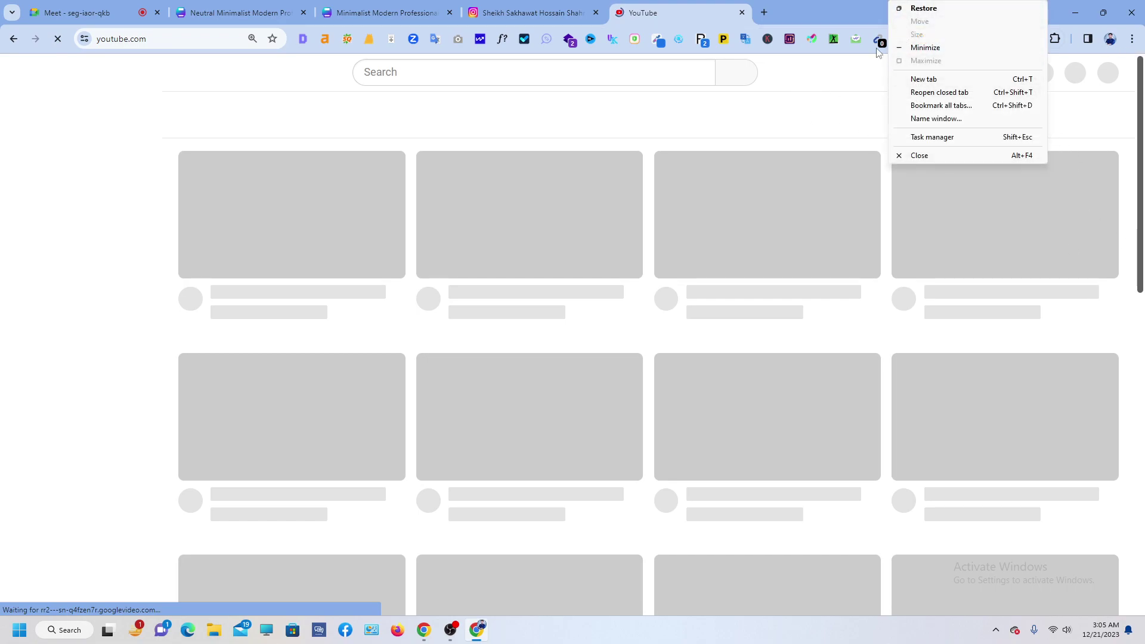
click(856, 10)
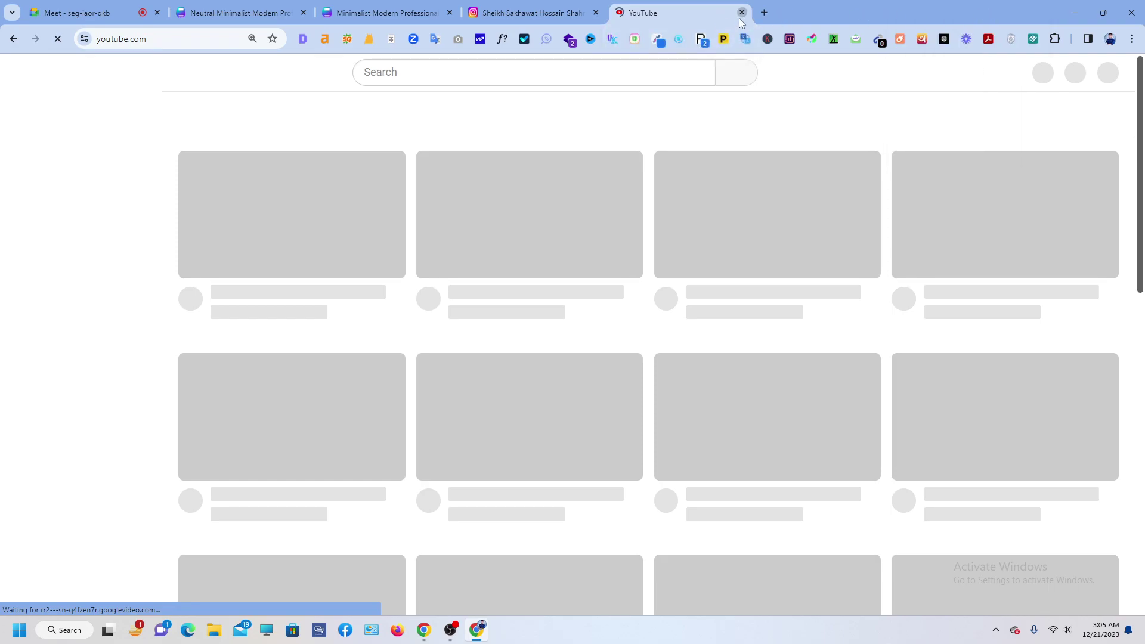
click(738, 13)
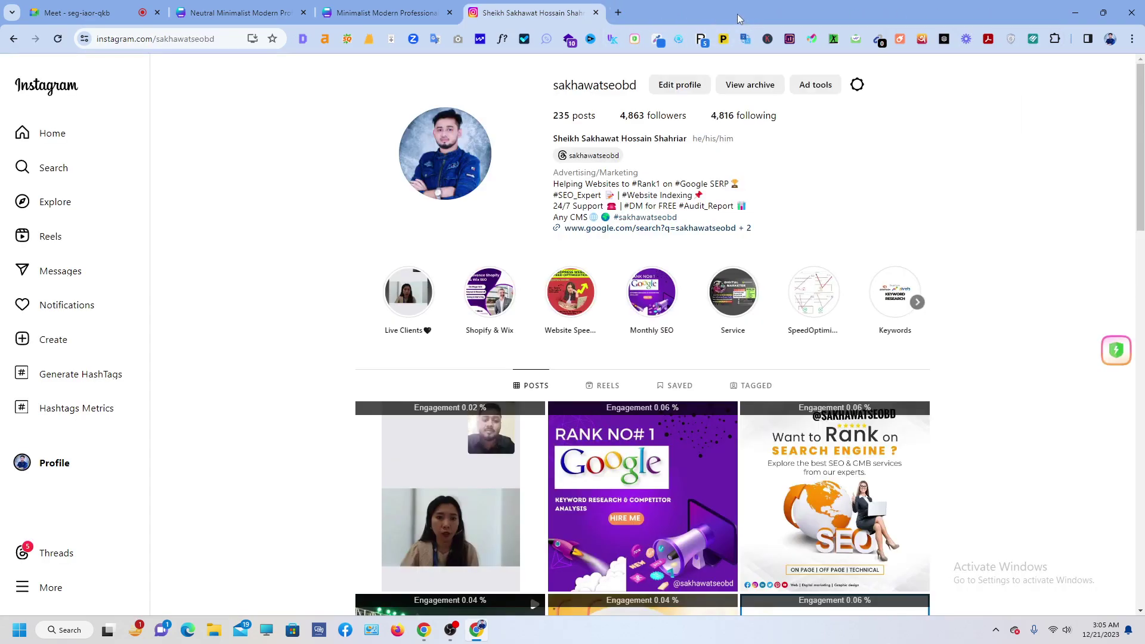
click(621, 12)
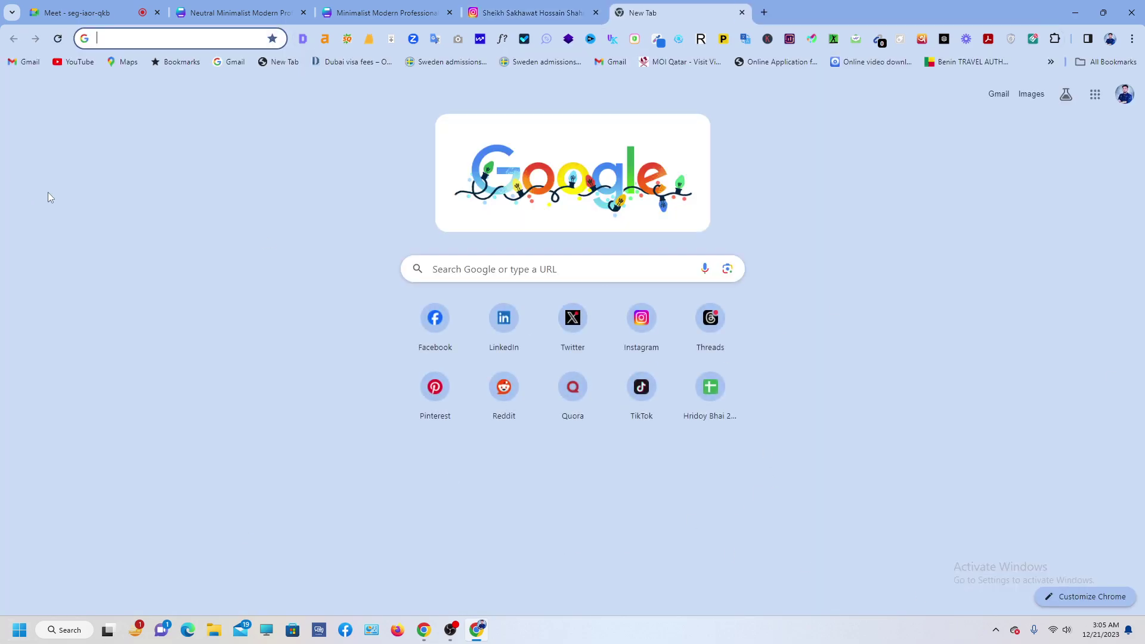
click(88, 63)
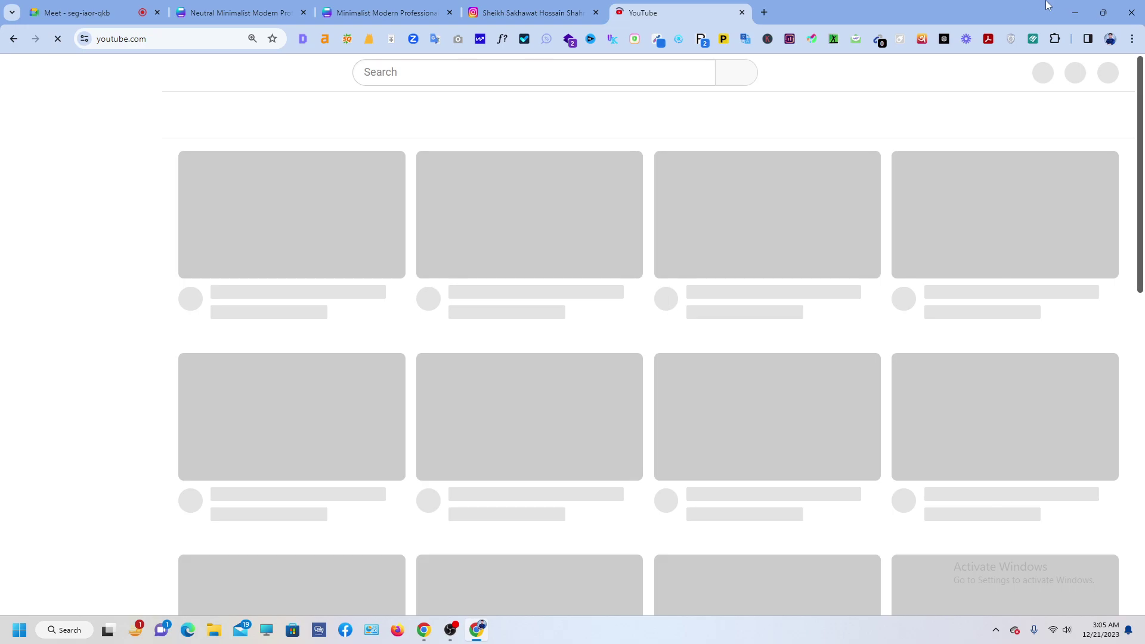
Minimize the current browser window, launch Chrome with the profile showing the black-and-white photo, and open YouTube there.
click(1075, 12)
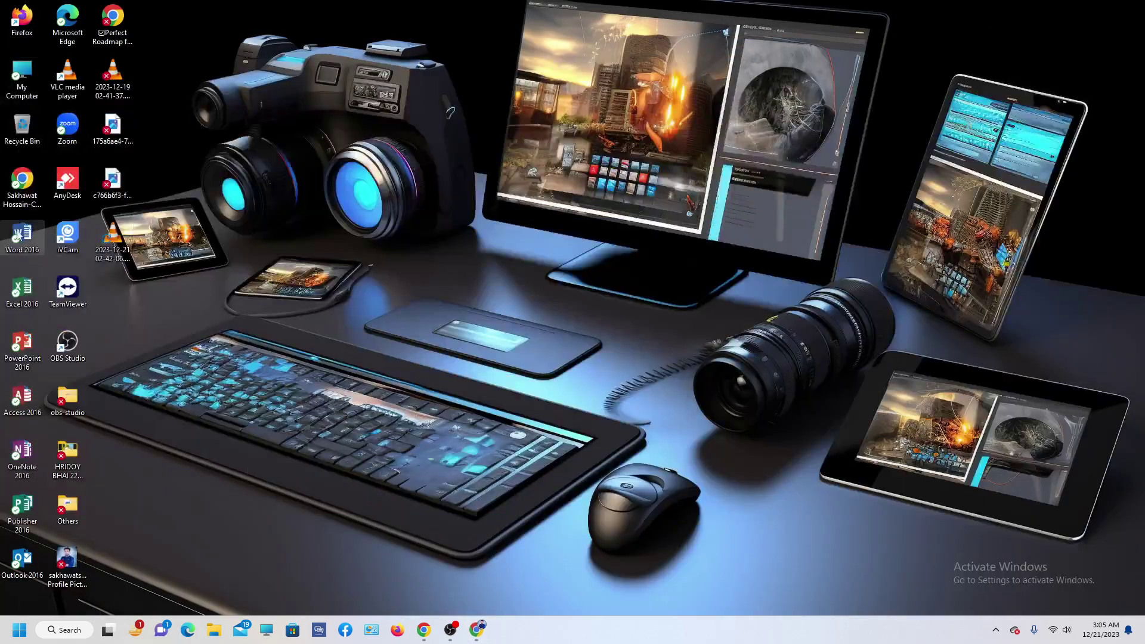
double_click(22, 182)
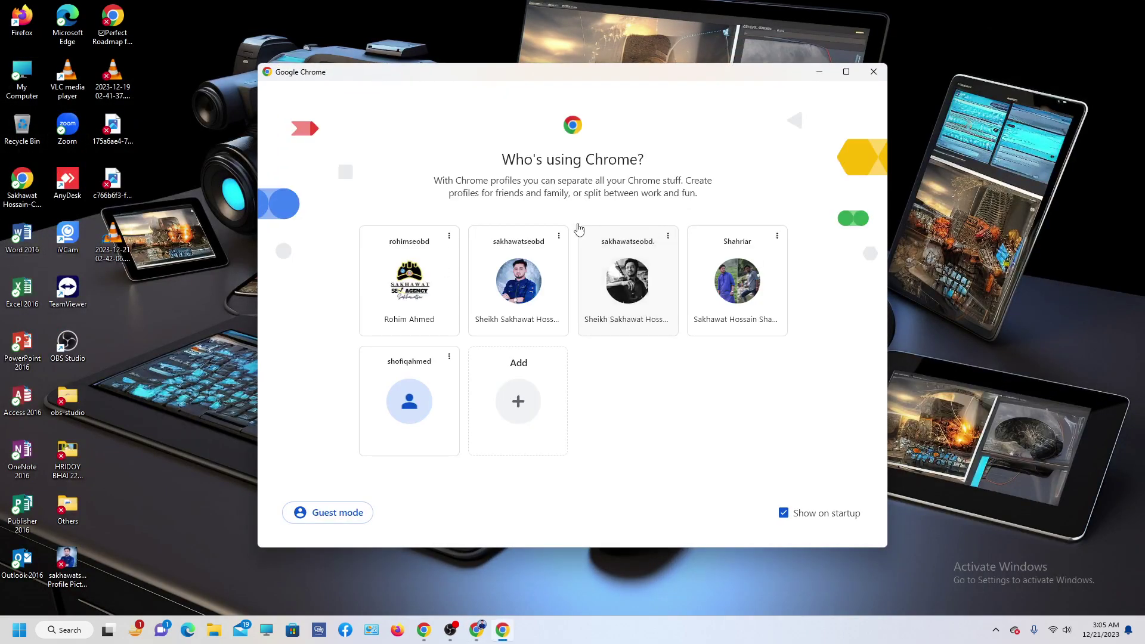
click(602, 274)
click(948, 363)
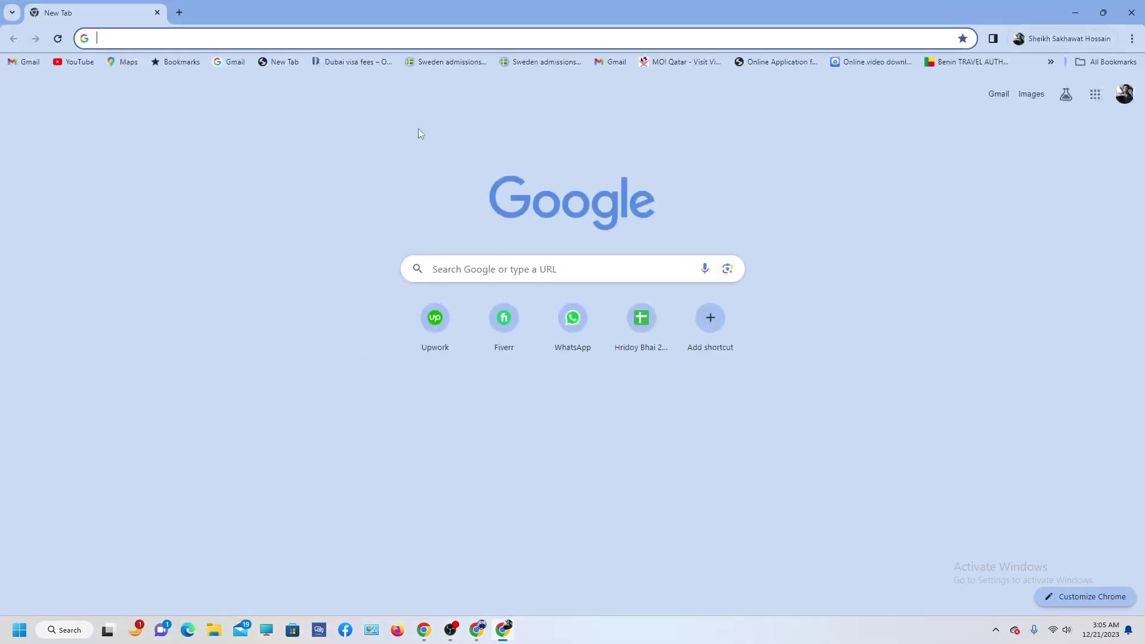
click(77, 62)
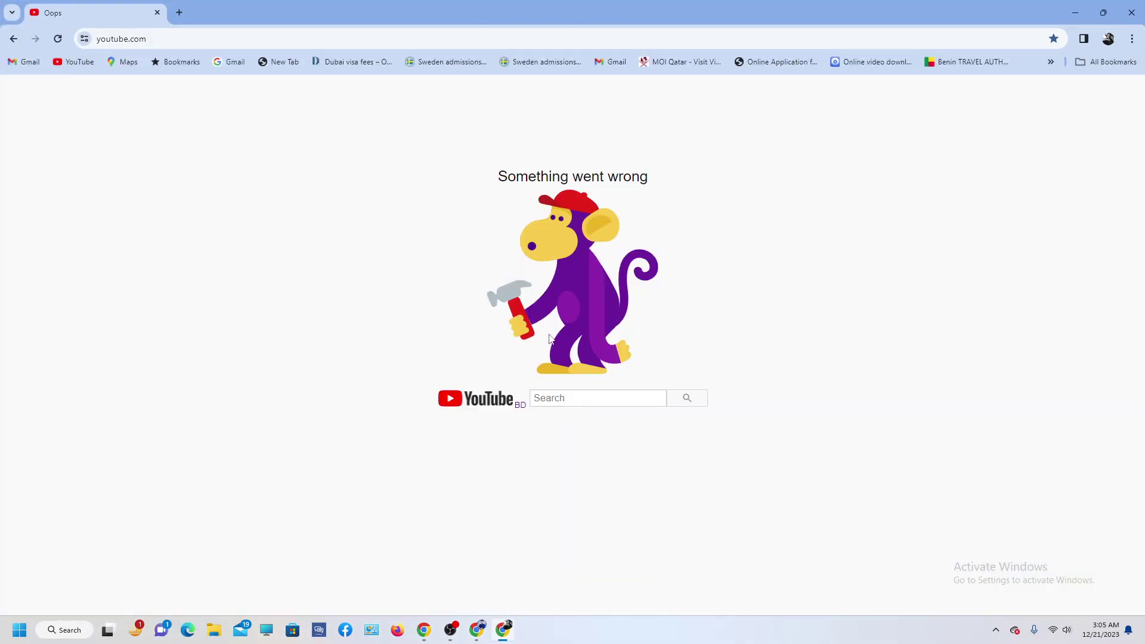
Close the extra Chrome window and reload YouTube in a fresh tab of the original window, replacing the stalled YouTube tab.
click(1131, 12)
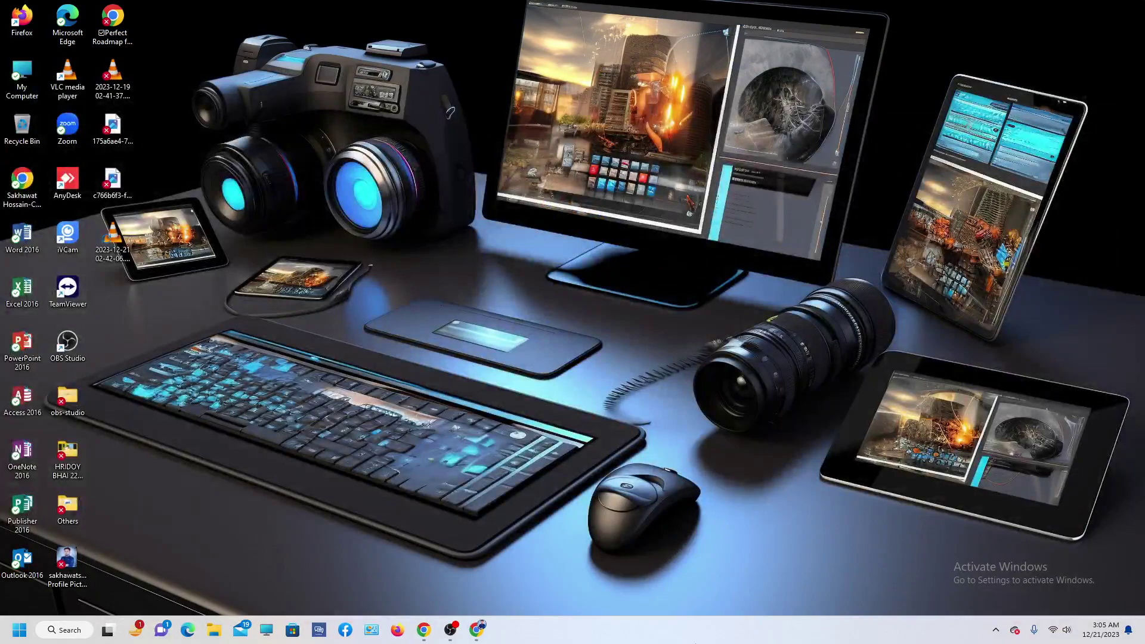
click(477, 630)
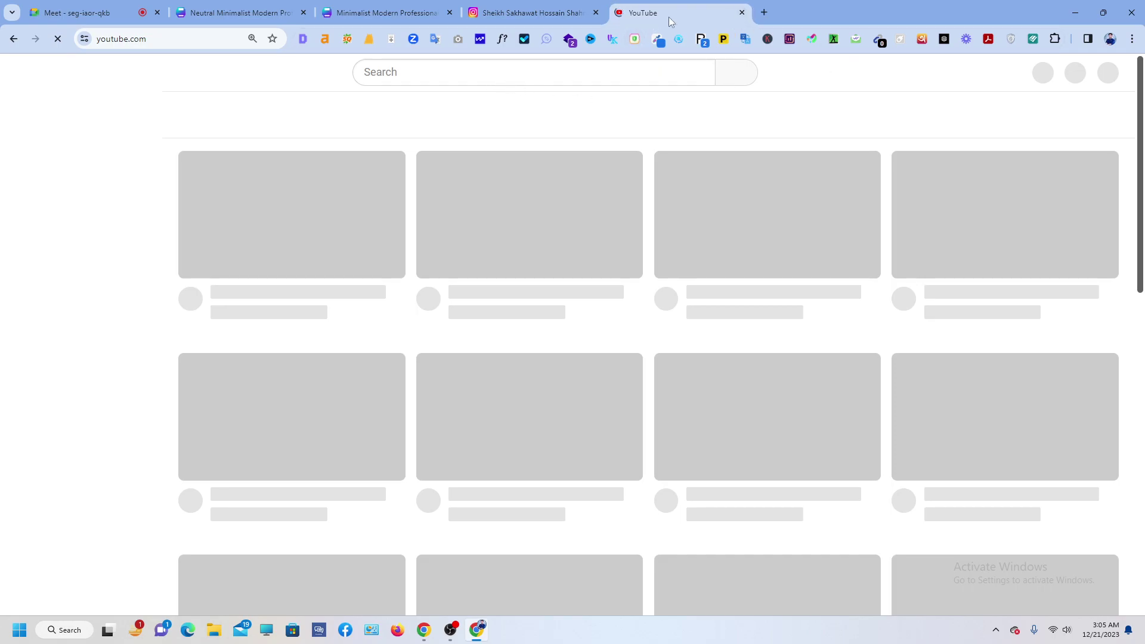
click(742, 12)
click(618, 12)
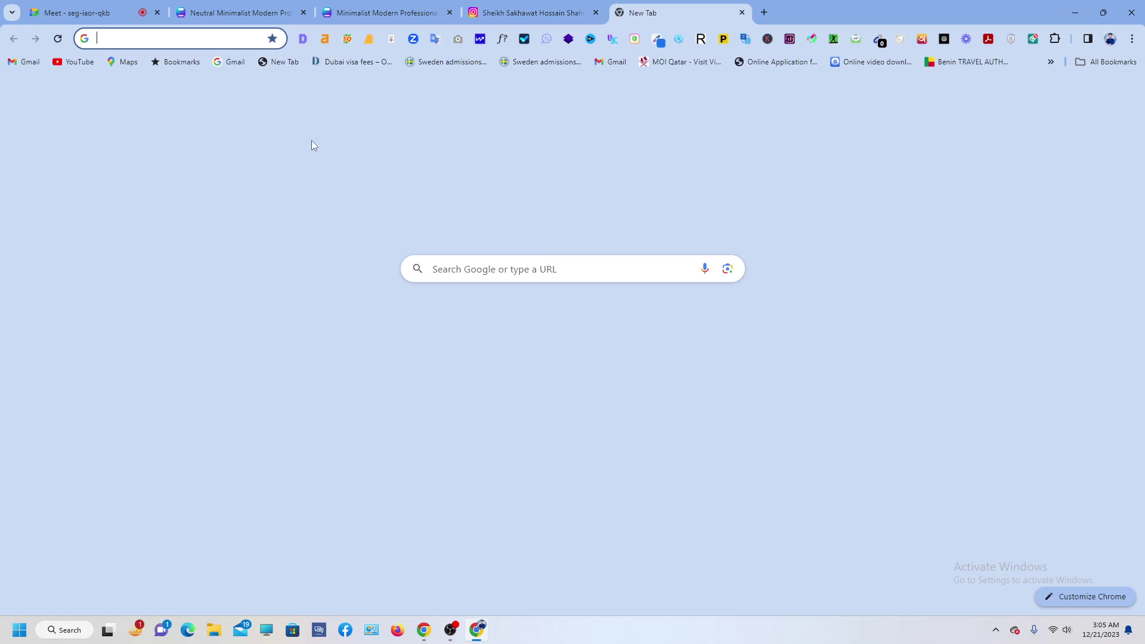
click(70, 62)
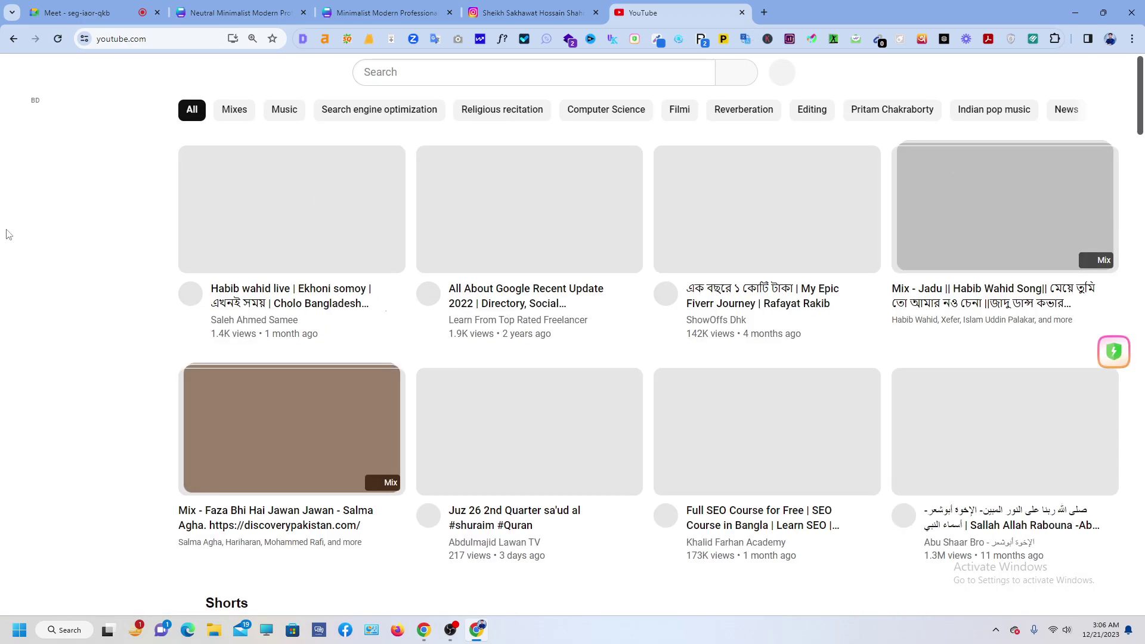
Browse the YouTube home feed and open the video "All About Google Recent Update 2022".
scroll(480, 350, down, 3)
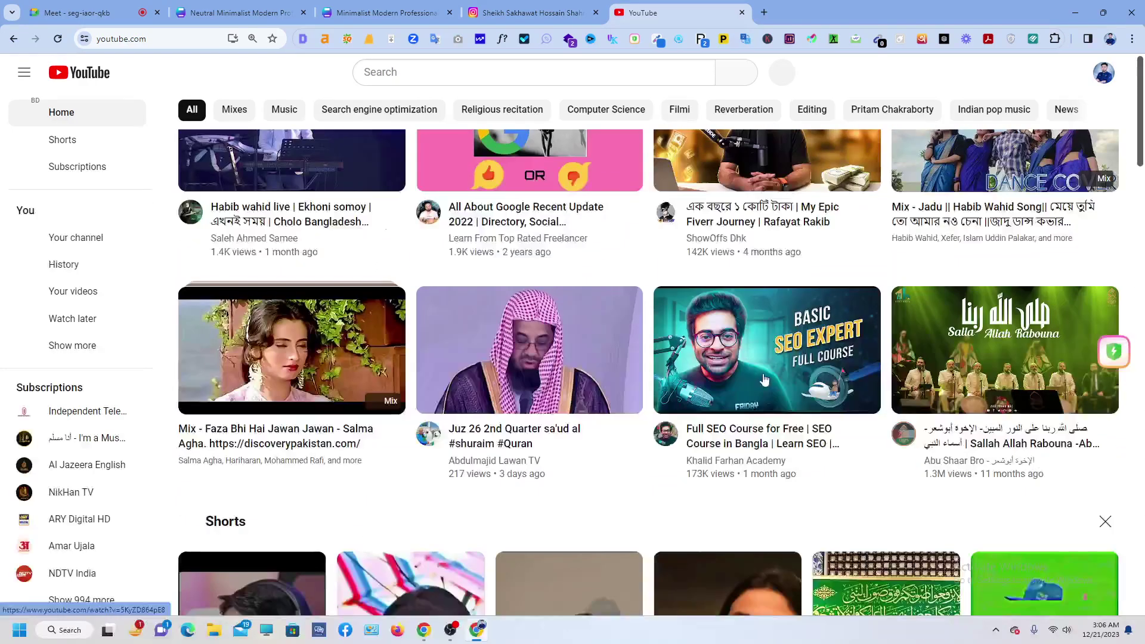
scroll(309, 393, down, 3)
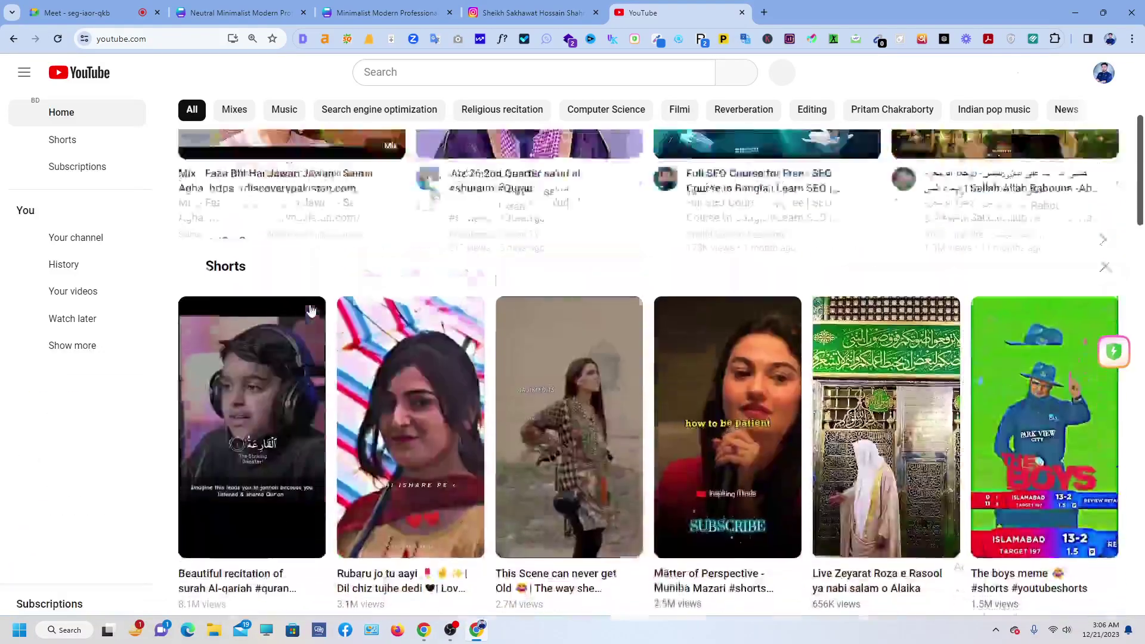
scroll(330, 206, up, 4)
scroll(330, 206, up, 2)
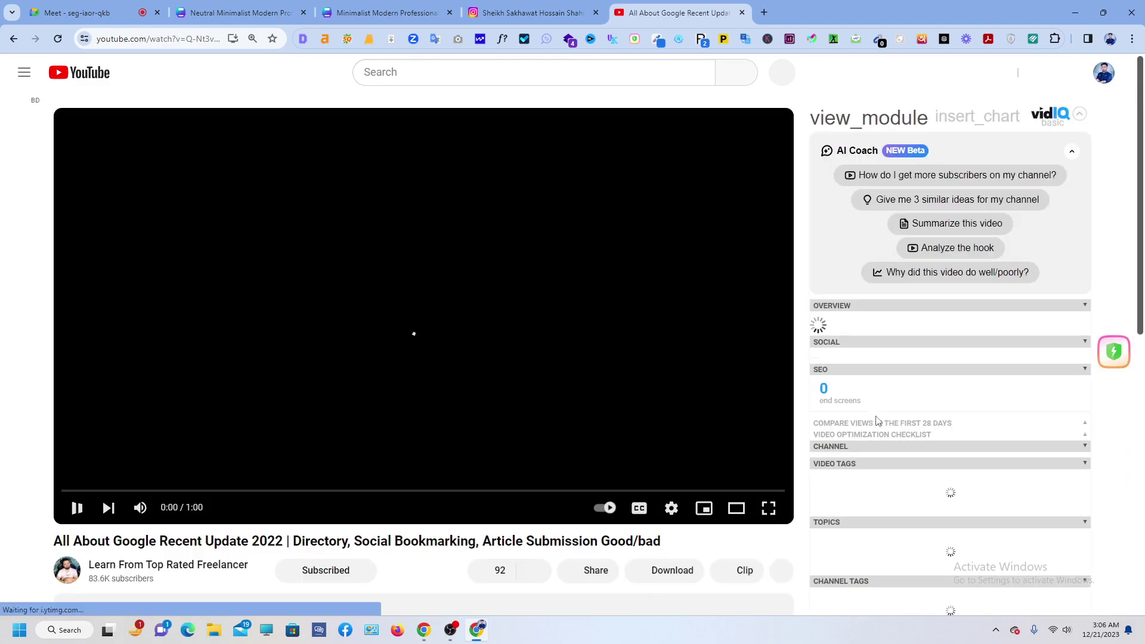
click(414, 333)
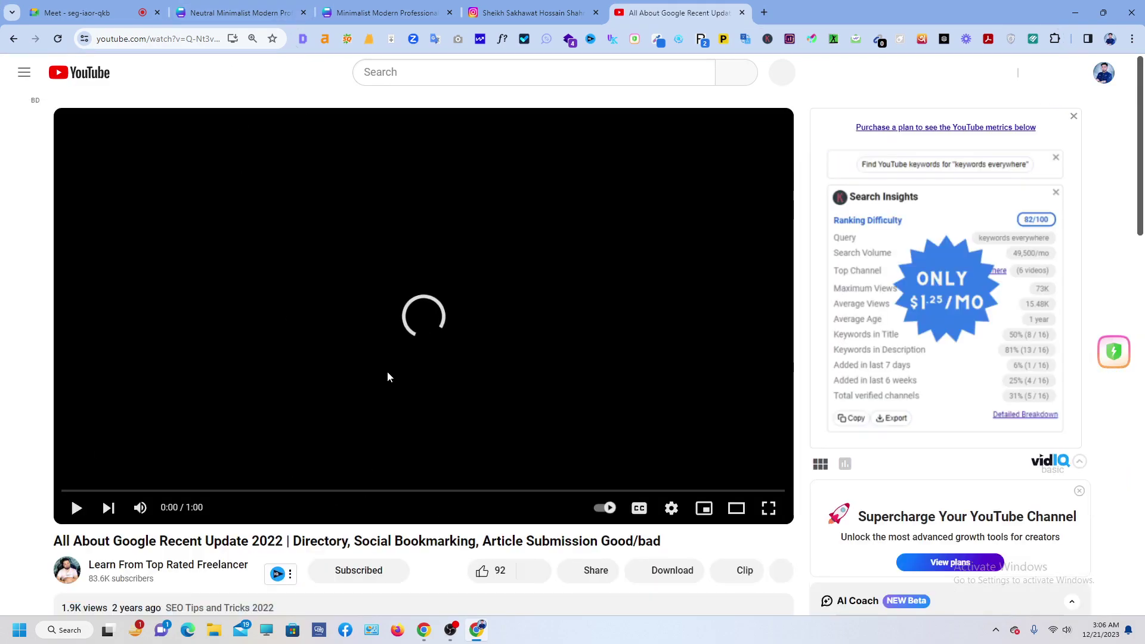
Try SocialiQ on the video page, open the Learn From Top Rated Freelancer channel and display SocialiQ's overlay there.
scroll(409, 269, down, 1)
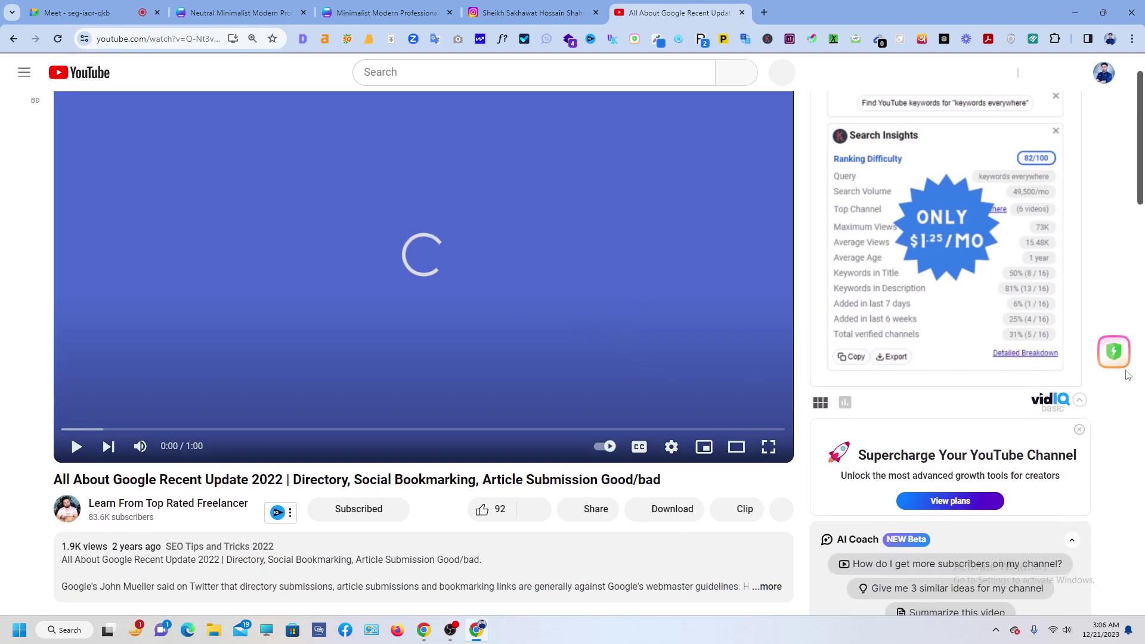
click(1119, 354)
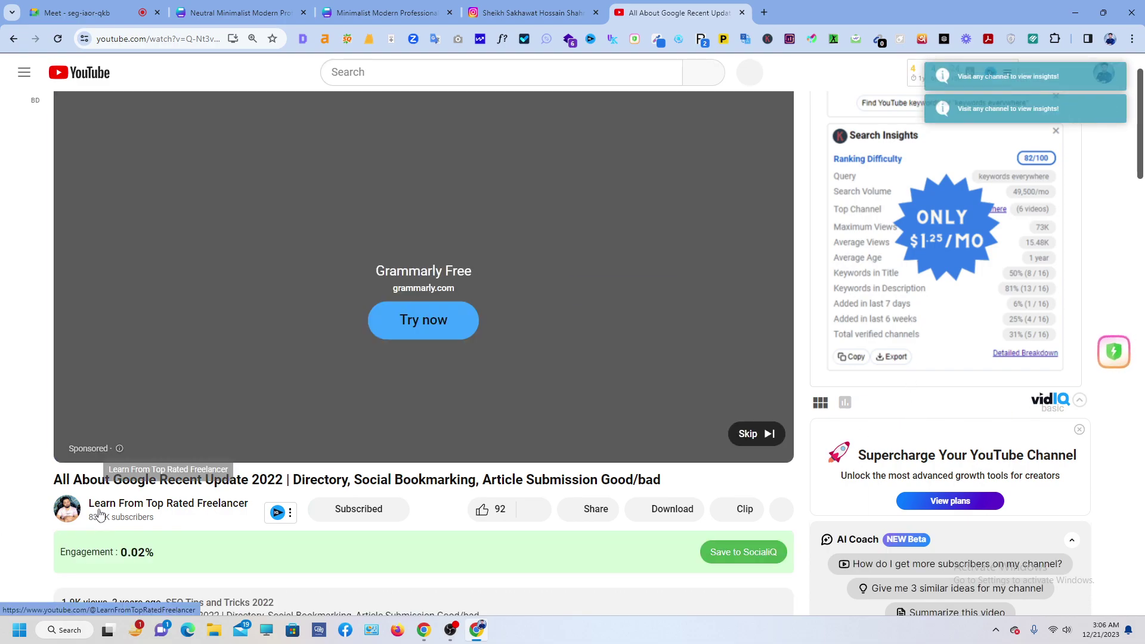
click(99, 514)
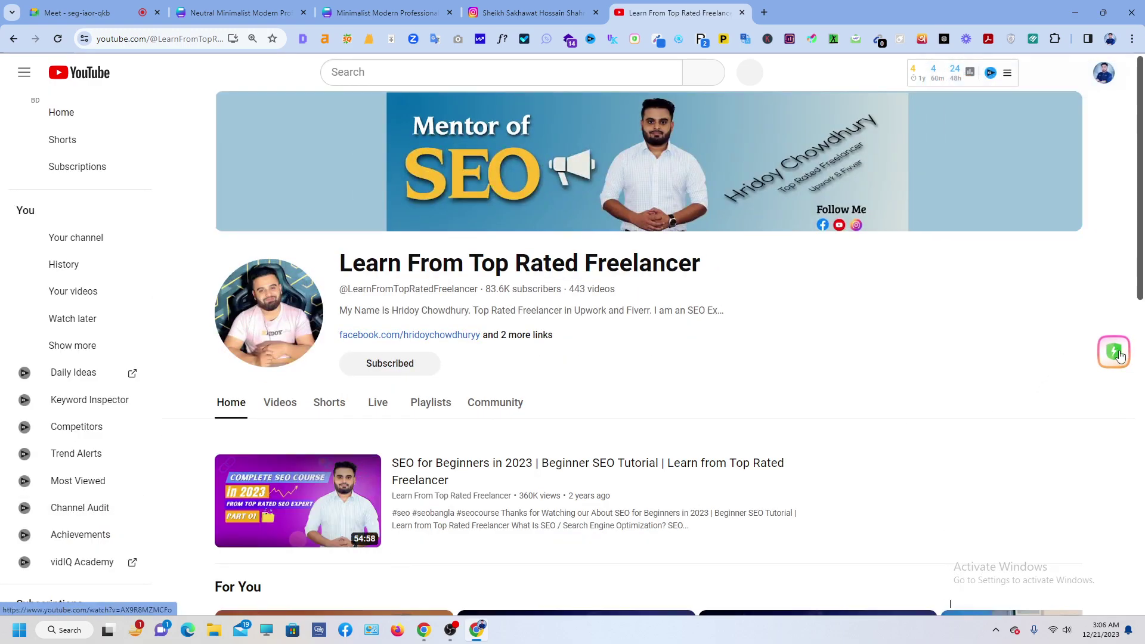
click(1116, 353)
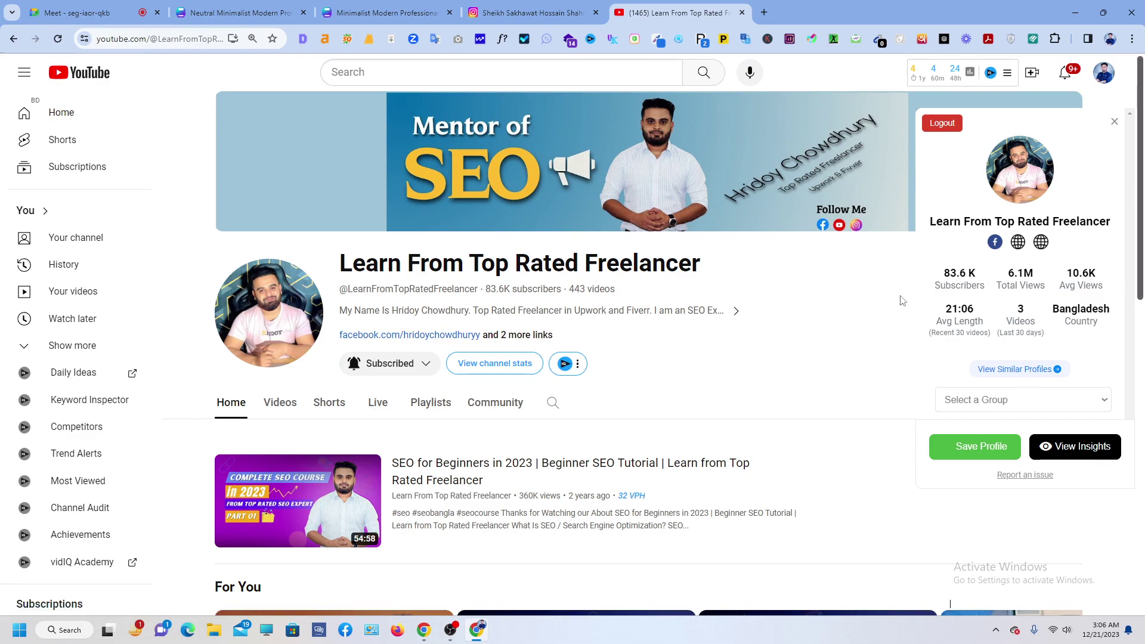
View the Pinterest profile in a new tab, then close that tab.
click(764, 12)
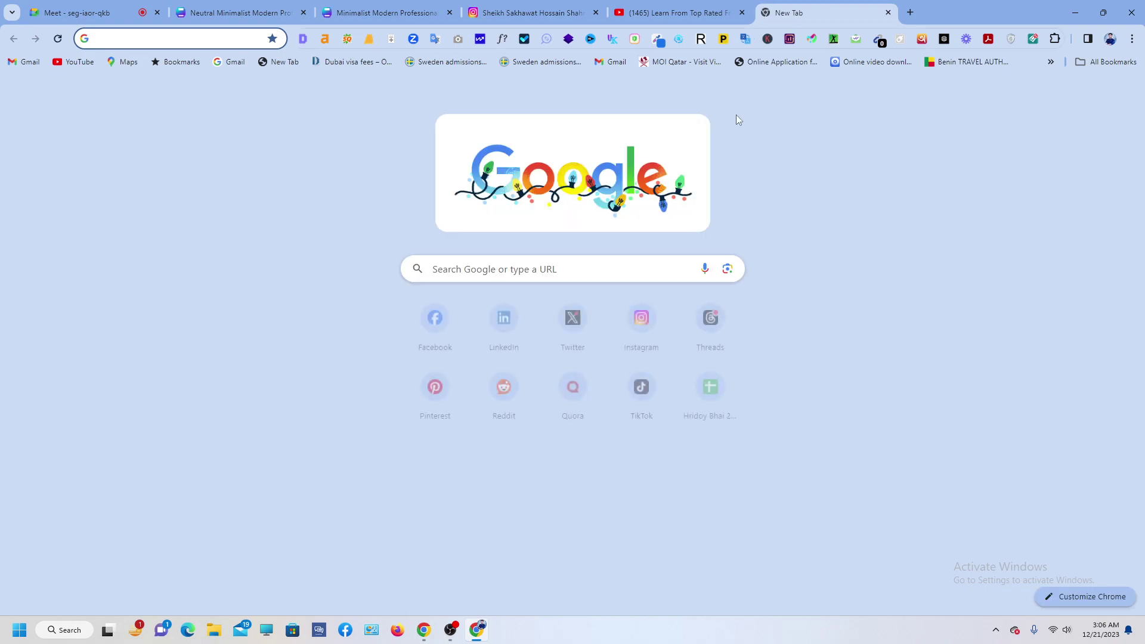
click(448, 416)
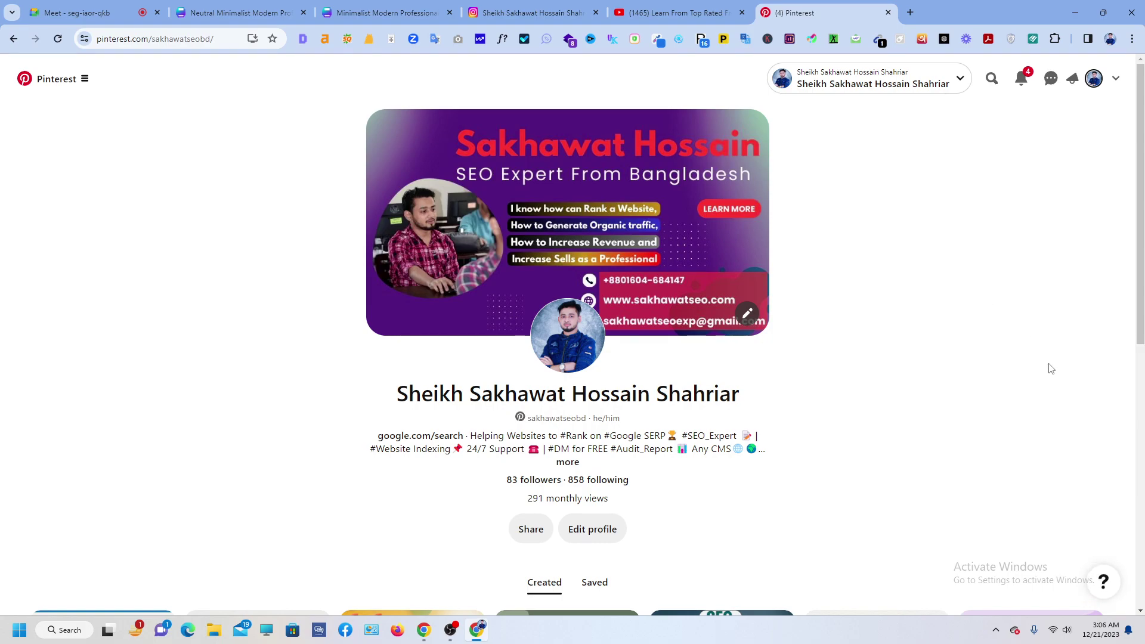
click(888, 12)
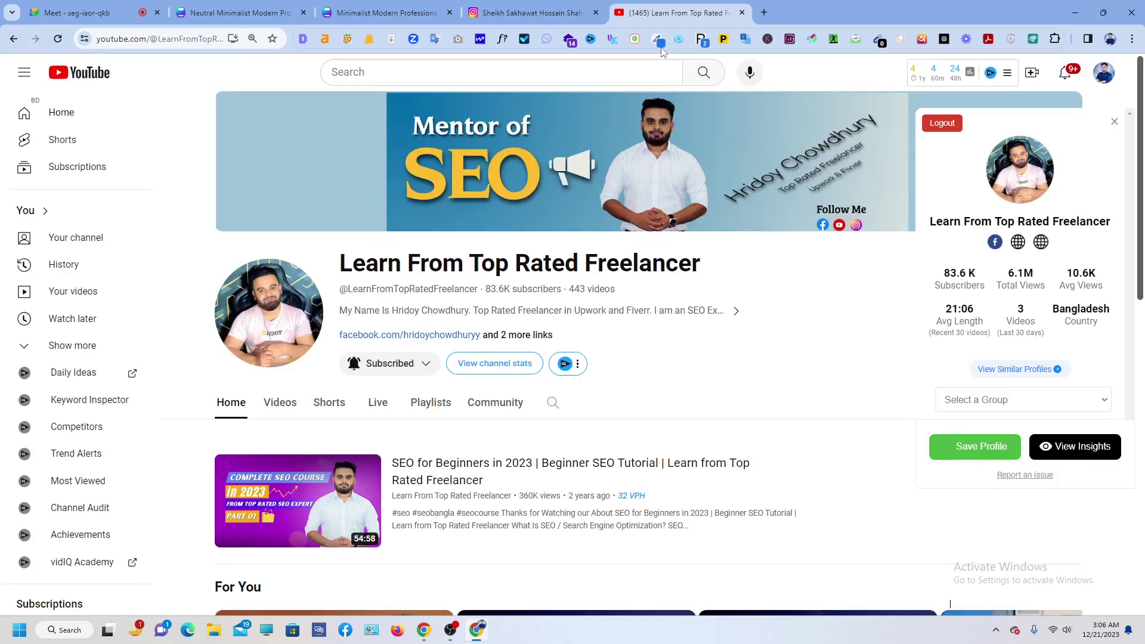
Close the YouTube channel tab and display SocialiQ's overlay on the account's own Instagram profile.
click(742, 13)
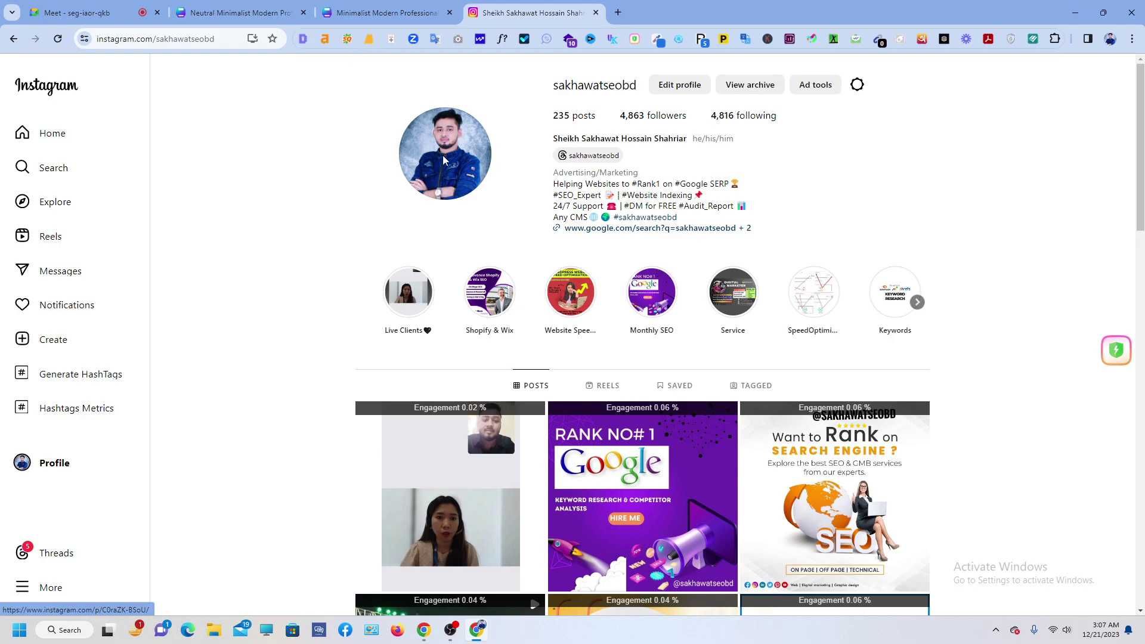
click(1113, 345)
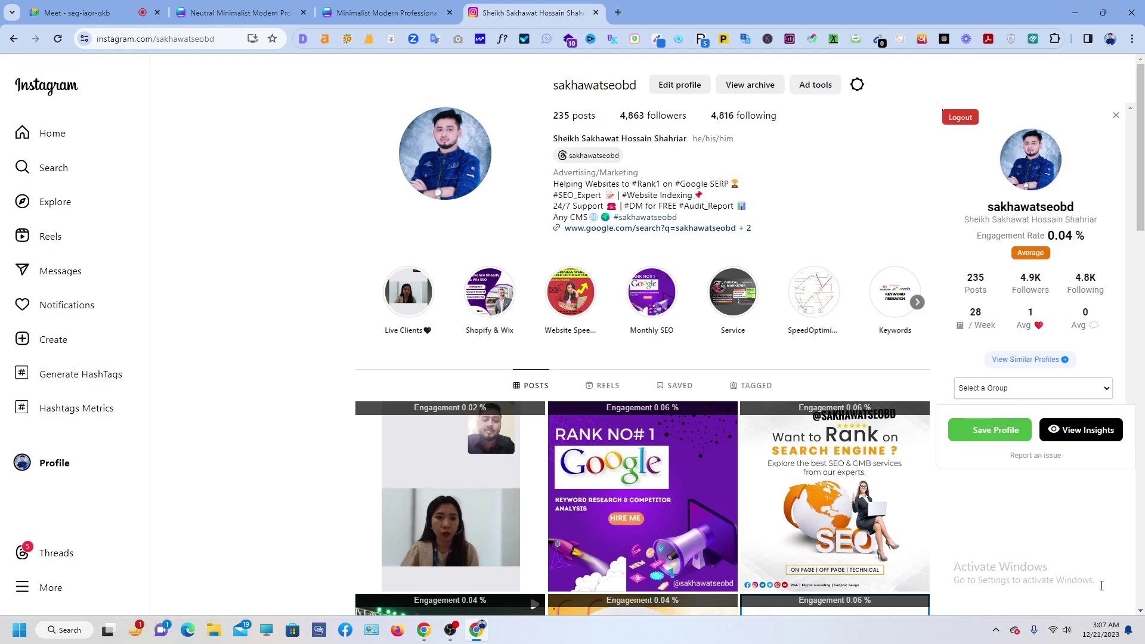
click(59, 173)
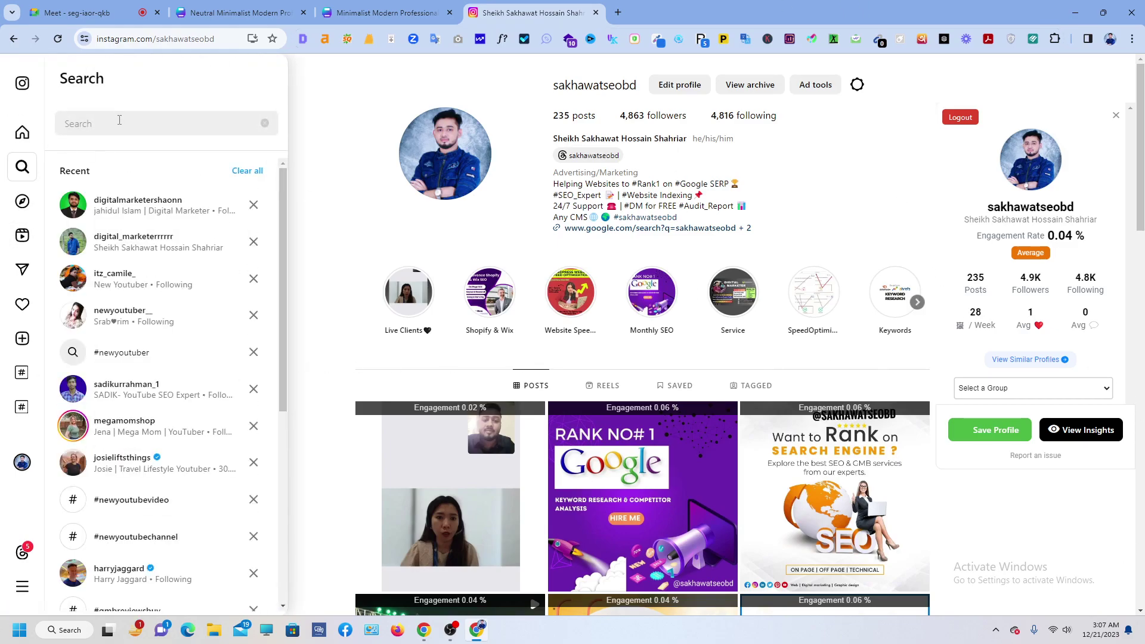
scroll(129, 269, down, 4)
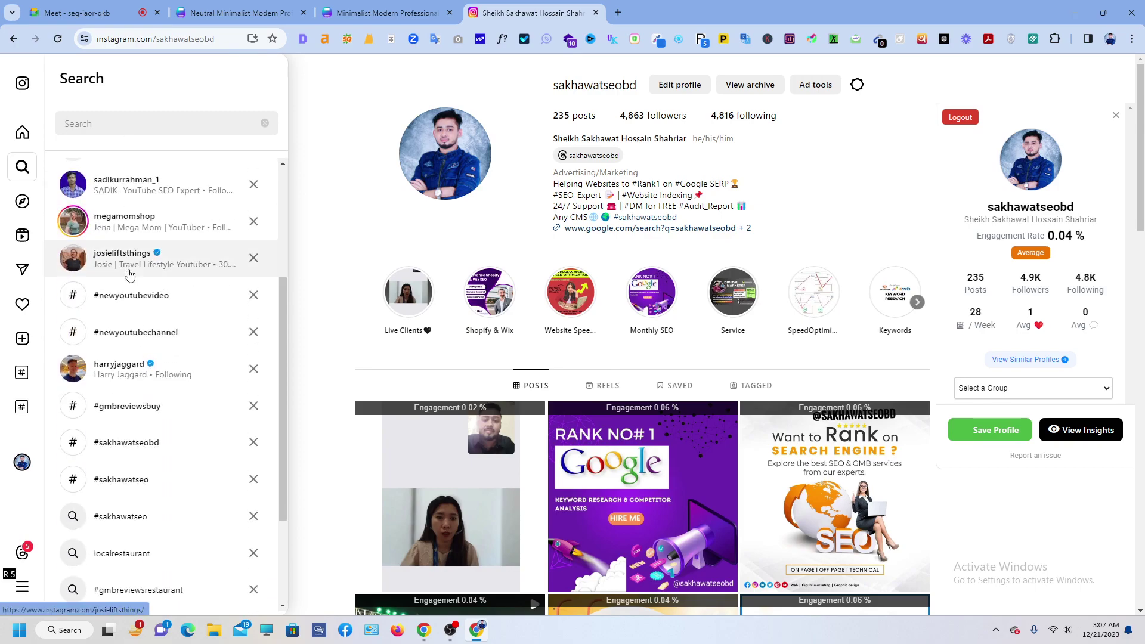
click(124, 239)
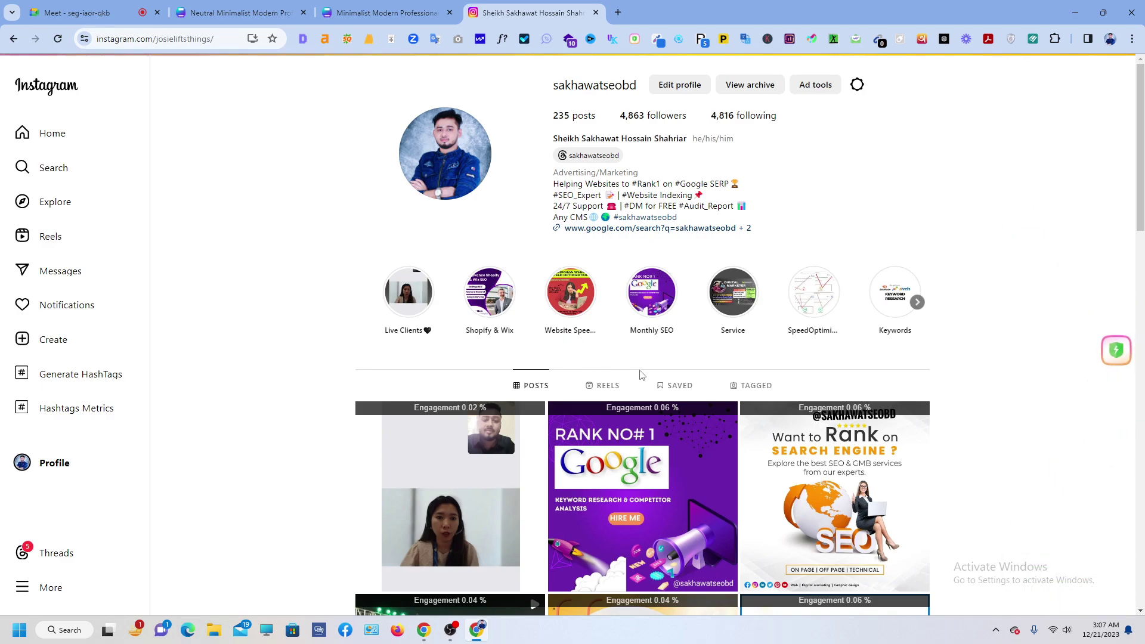
click(1116, 356)
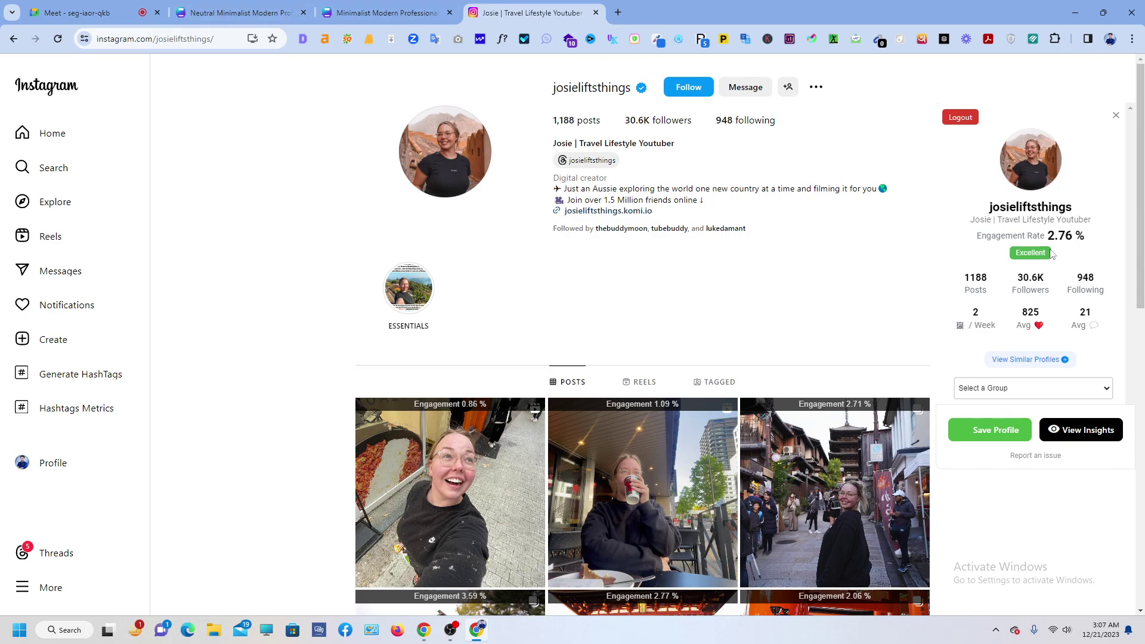
Examine the creator's engagement rate, average likes and average comments in SocialiQ's overlay, along with the engagement figures on the posts.
drag(976, 237, 1053, 234)
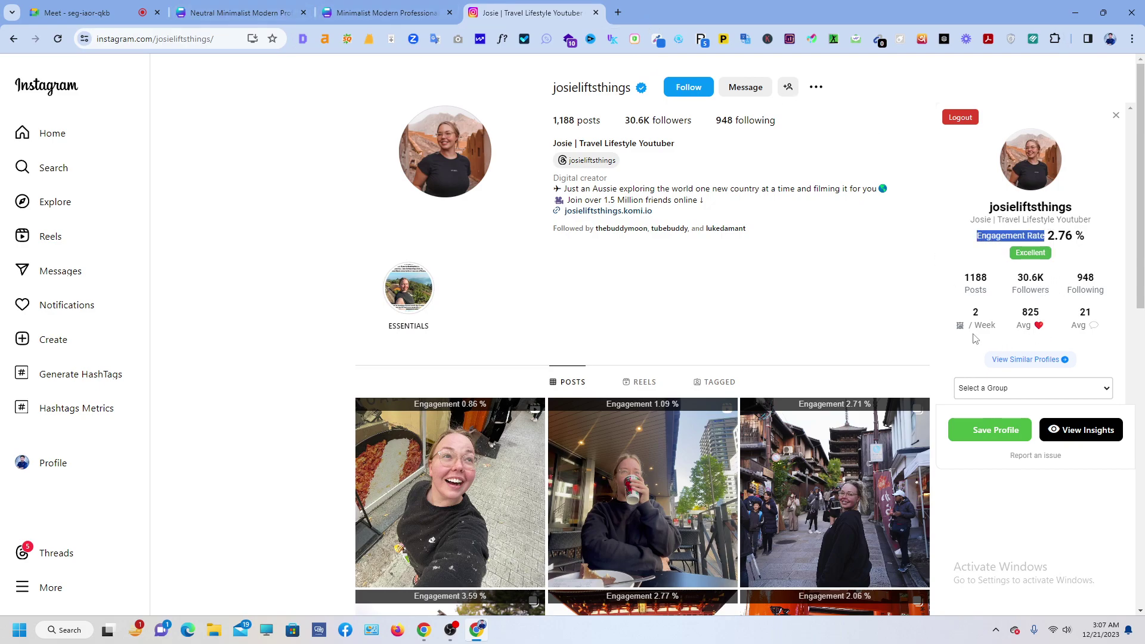
triple_click(1050, 316)
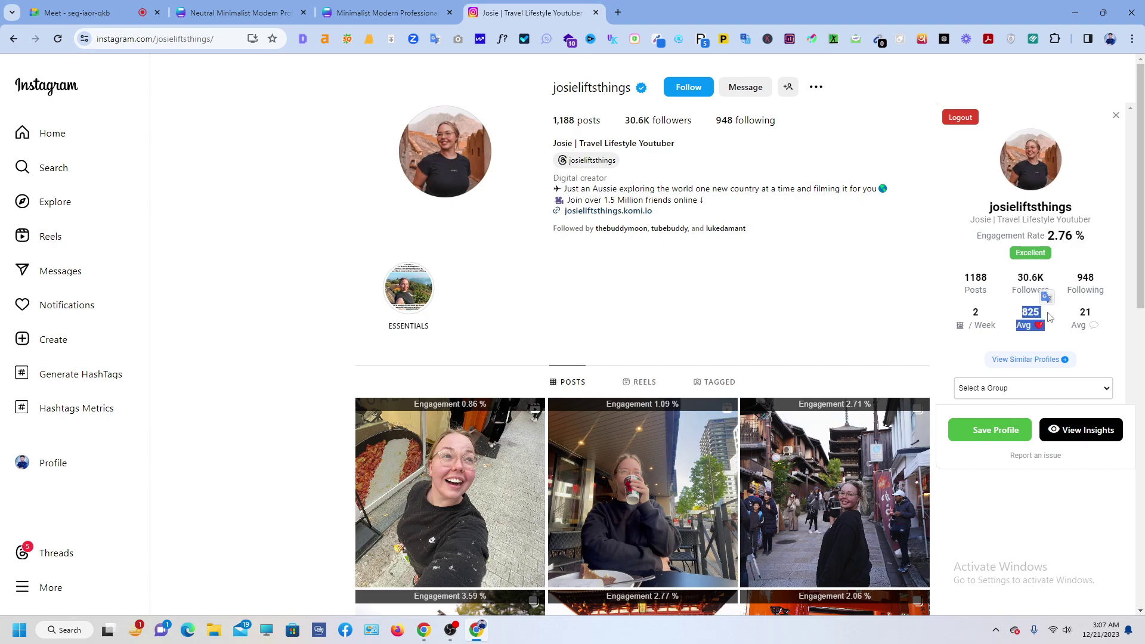
click(1079, 322)
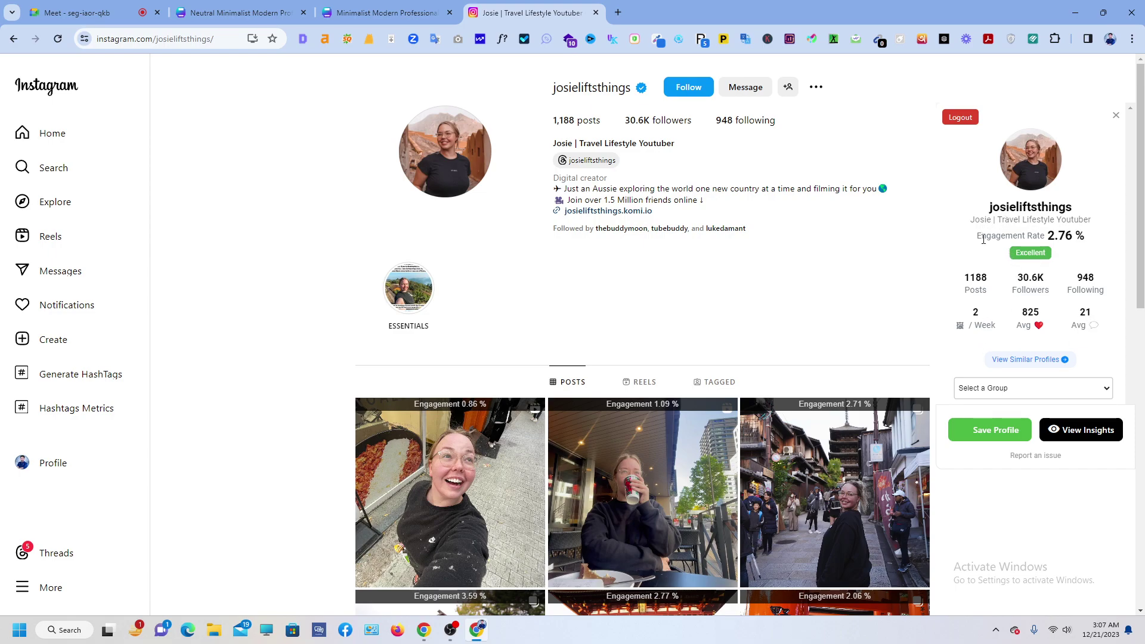
drag(983, 238, 1110, 242)
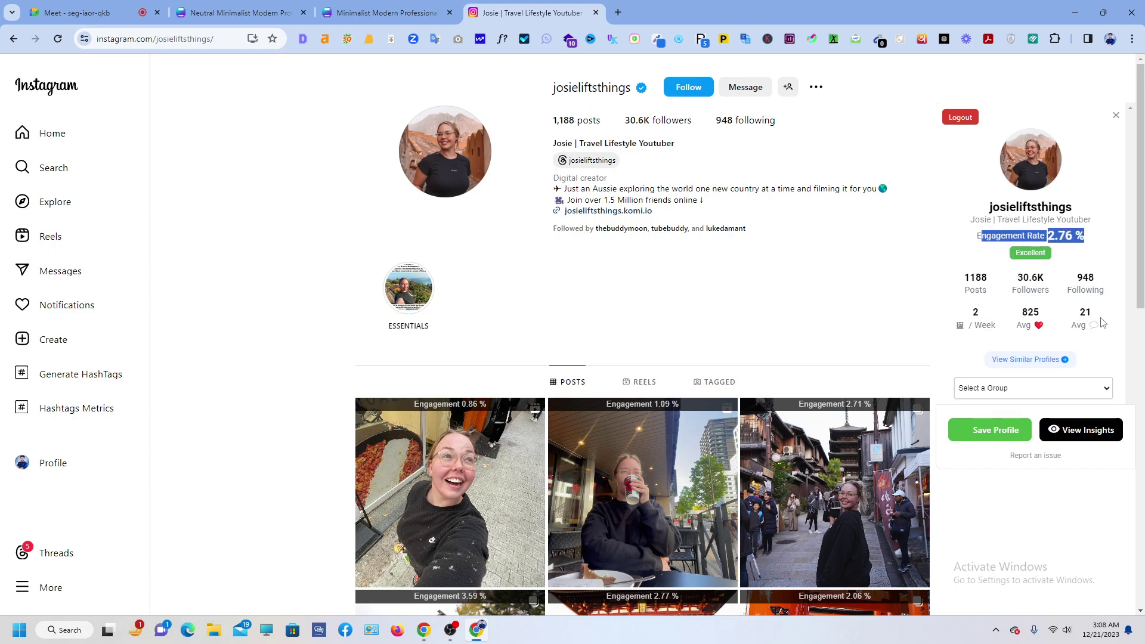
click(975, 240)
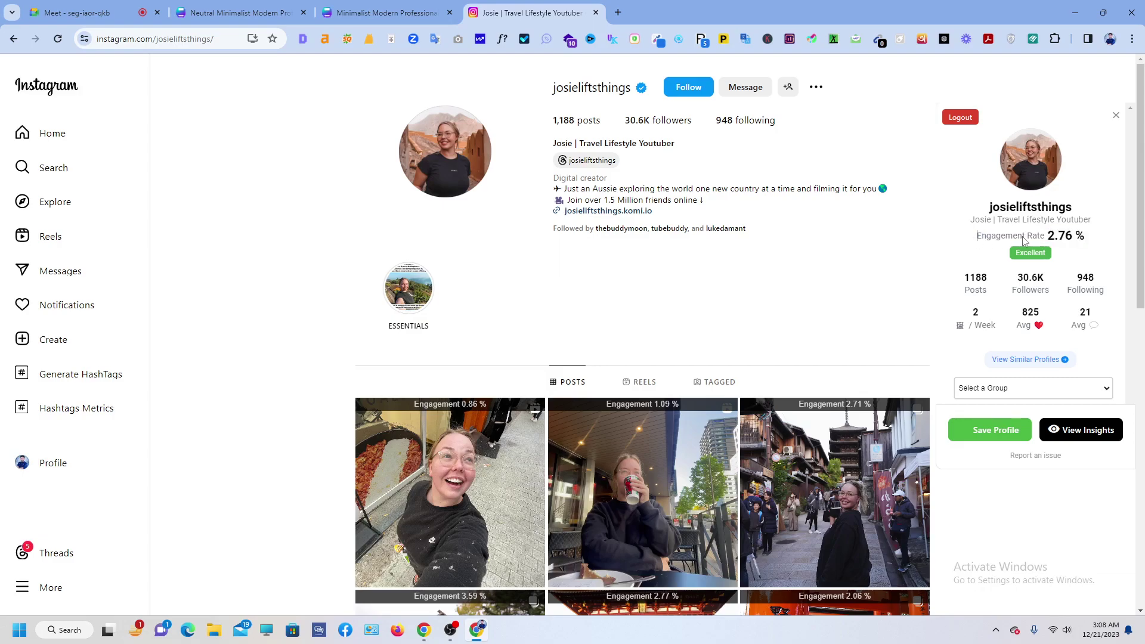
mouse_move(1079, 240)
mouse_down()
mouse_move(1079, 331)
mouse_move(1096, 254)
mouse_up()
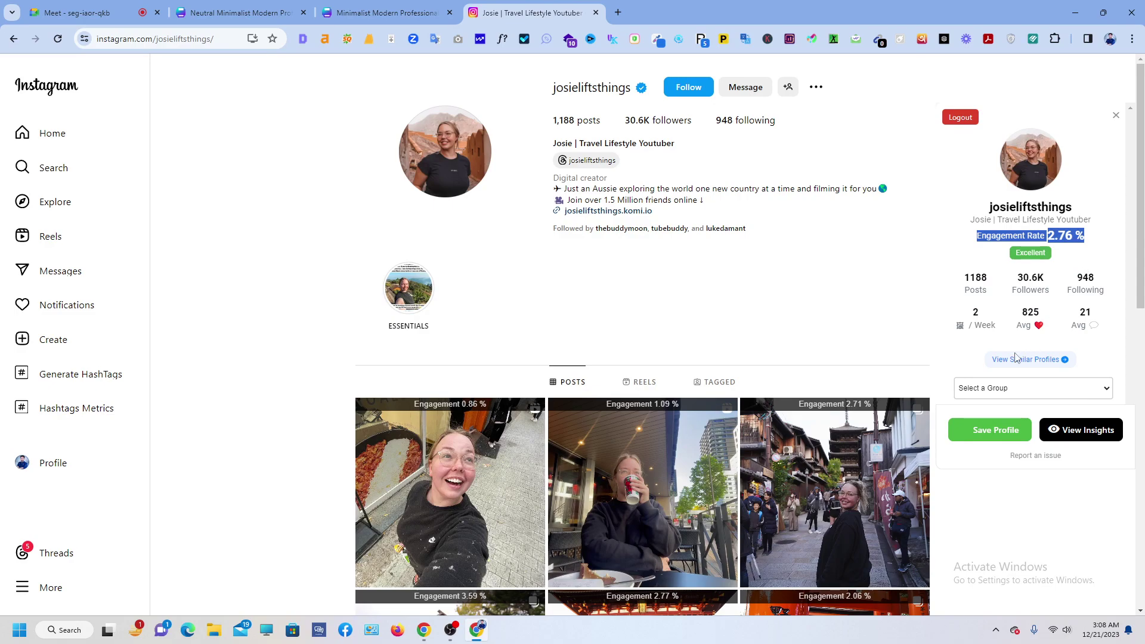
scroll(928, 400, down, 4)
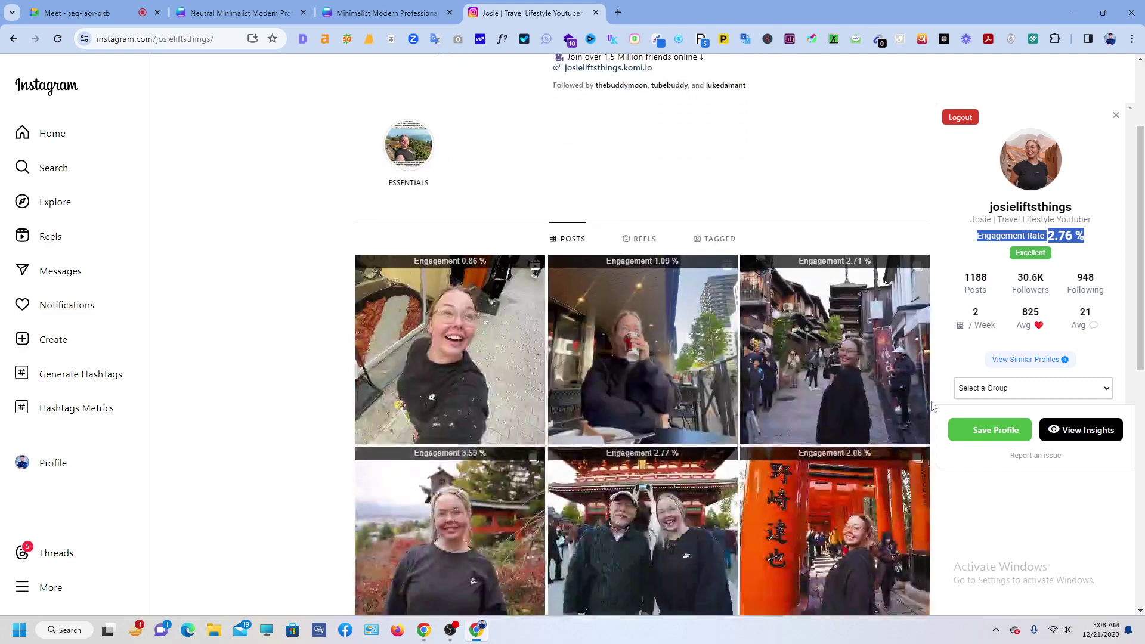
scroll(968, 423, up, 4)
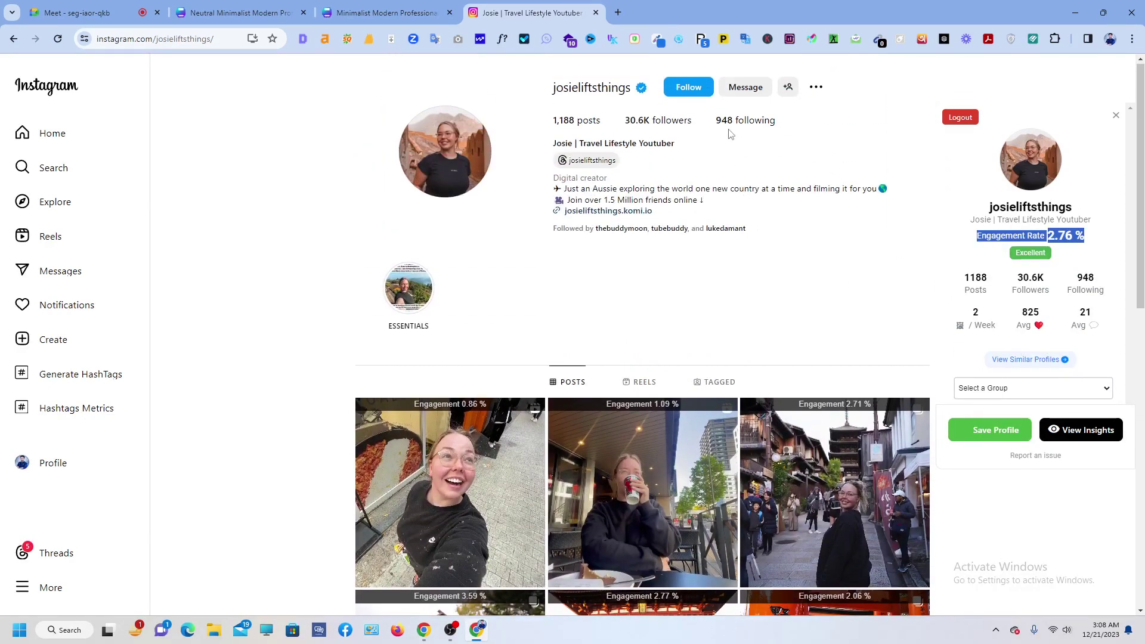
Follow the Travel Lifestyle Youtuber on Instagram, then close and reopen SocialiQ's overlay on the profile.
click(713, 103)
click(709, 93)
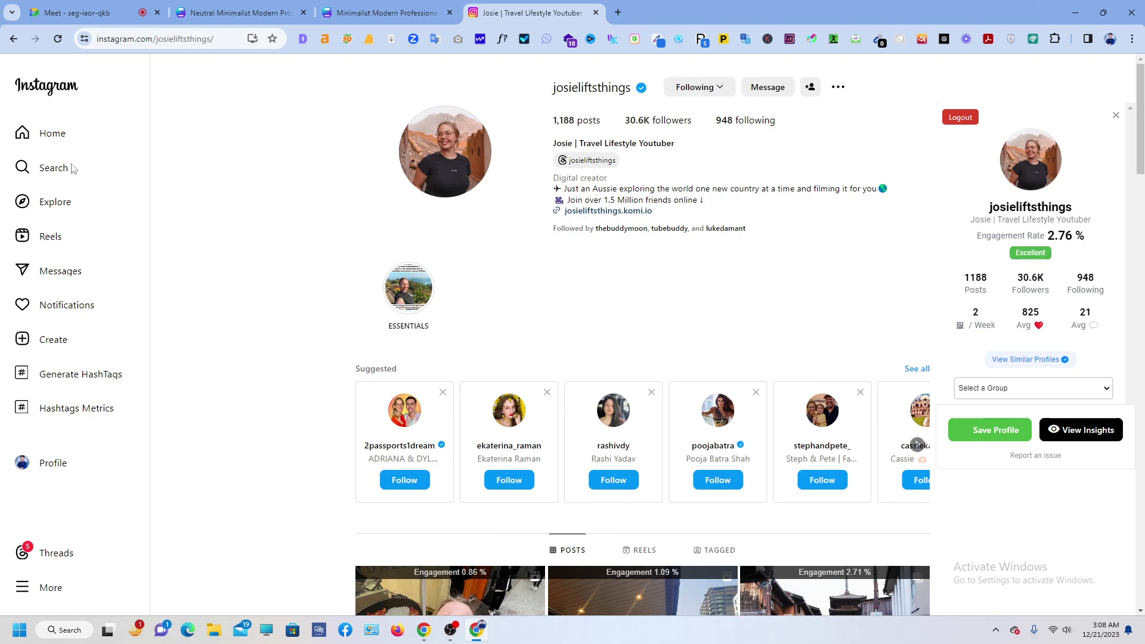
click(1116, 115)
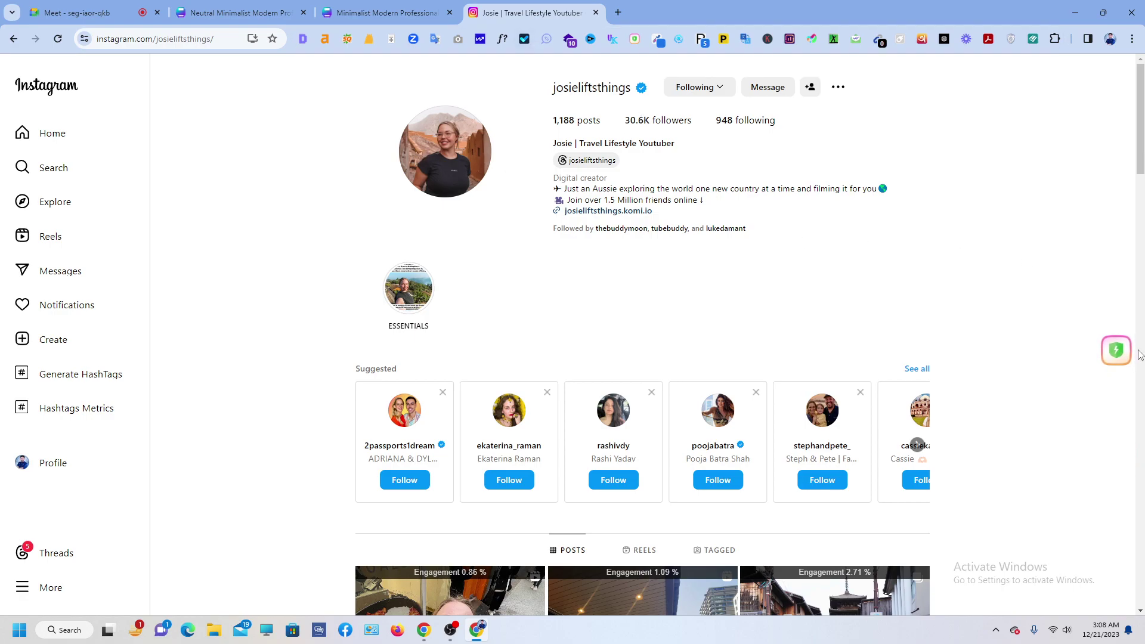
click(1106, 345)
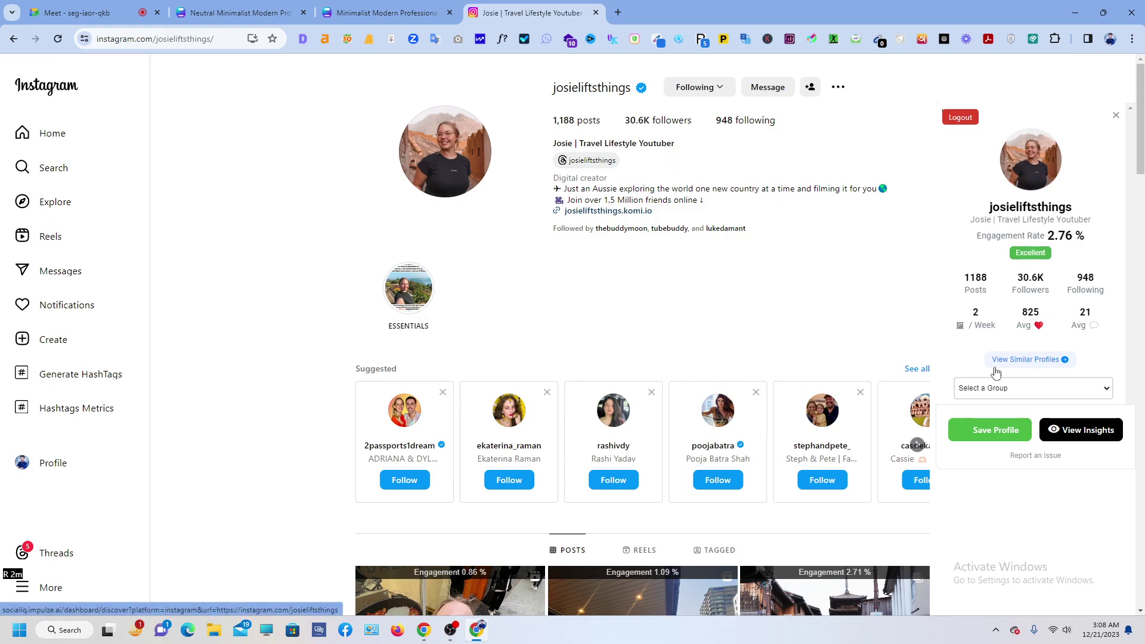
Open SocialiQ's similar profiles search for the Travel Lifestyle Youtuber and view its filters for location, engagement rate, followers and interest.
click(1042, 360)
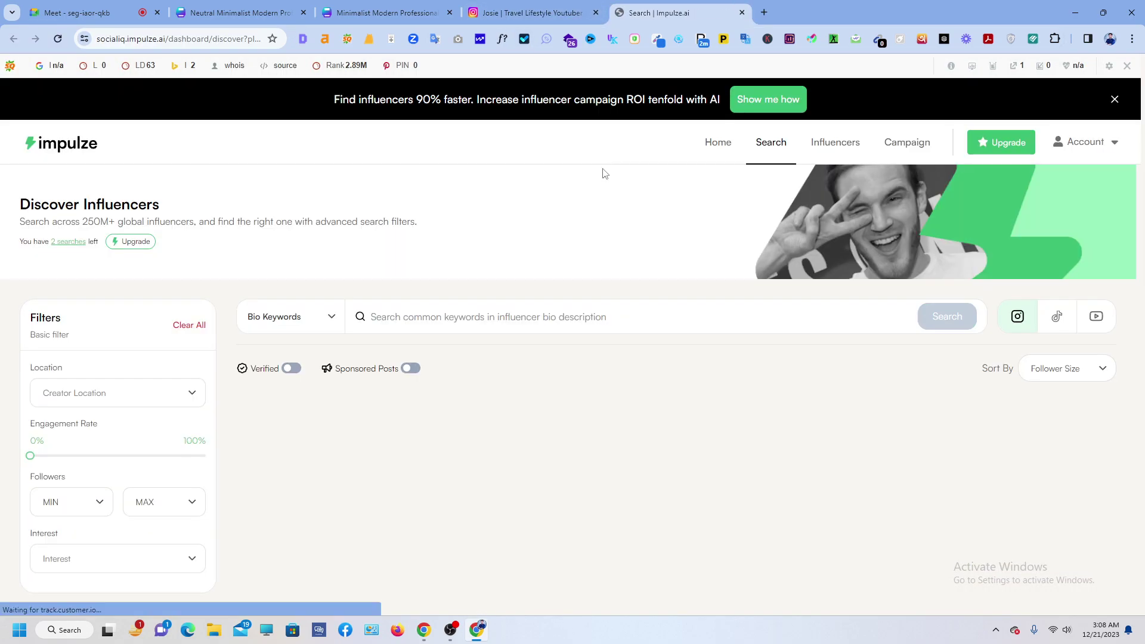
click(525, 12)
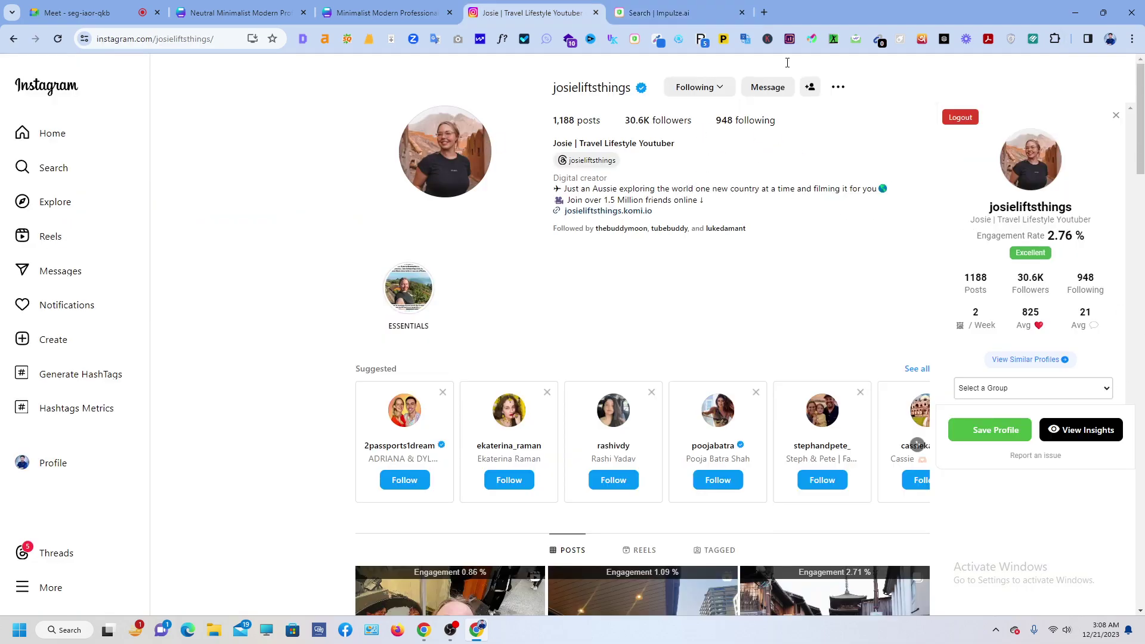
click(674, 12)
scroll(550, 288, down, 2)
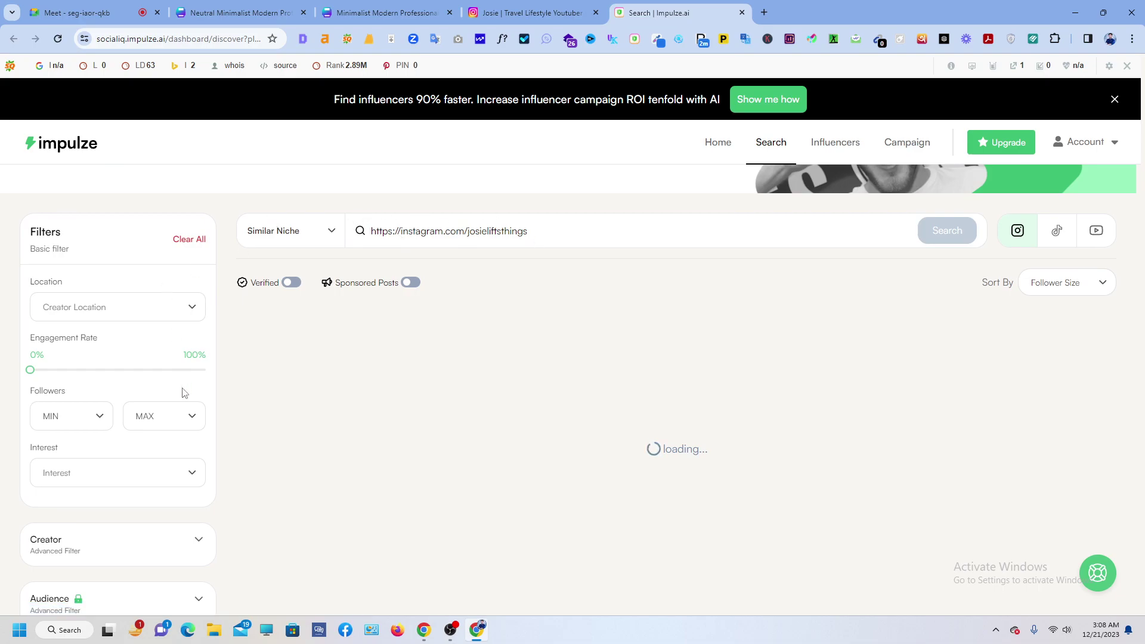
Filter the similar-creator search to the location London, Canada and raise the minimum engagement rate slightly above 0%.
click(105, 318)
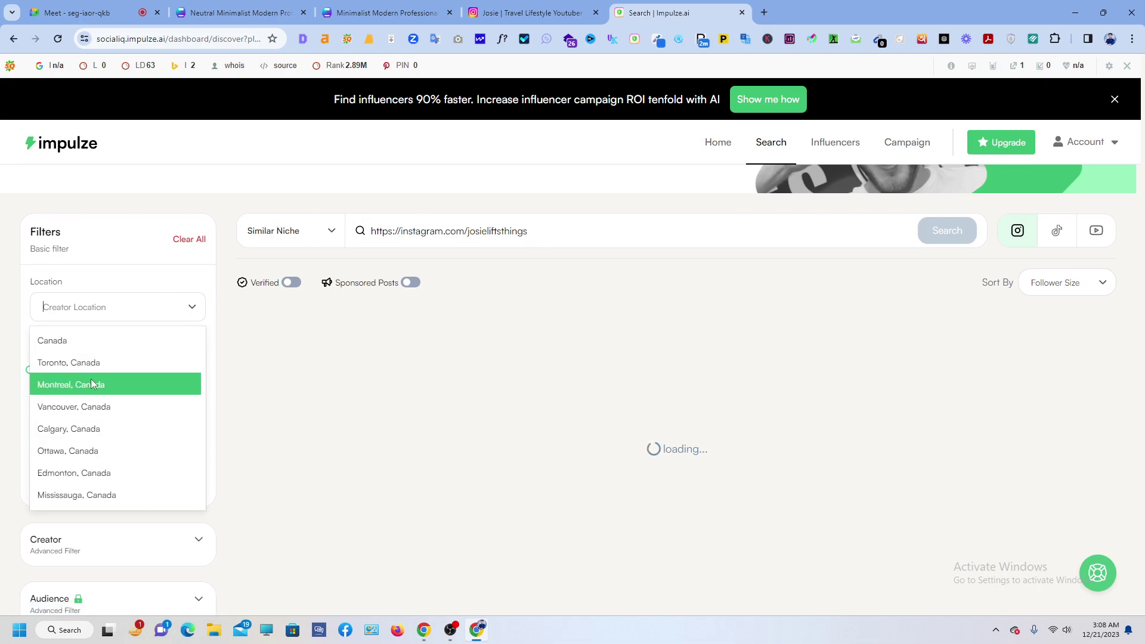
scroll(109, 399, down, 3)
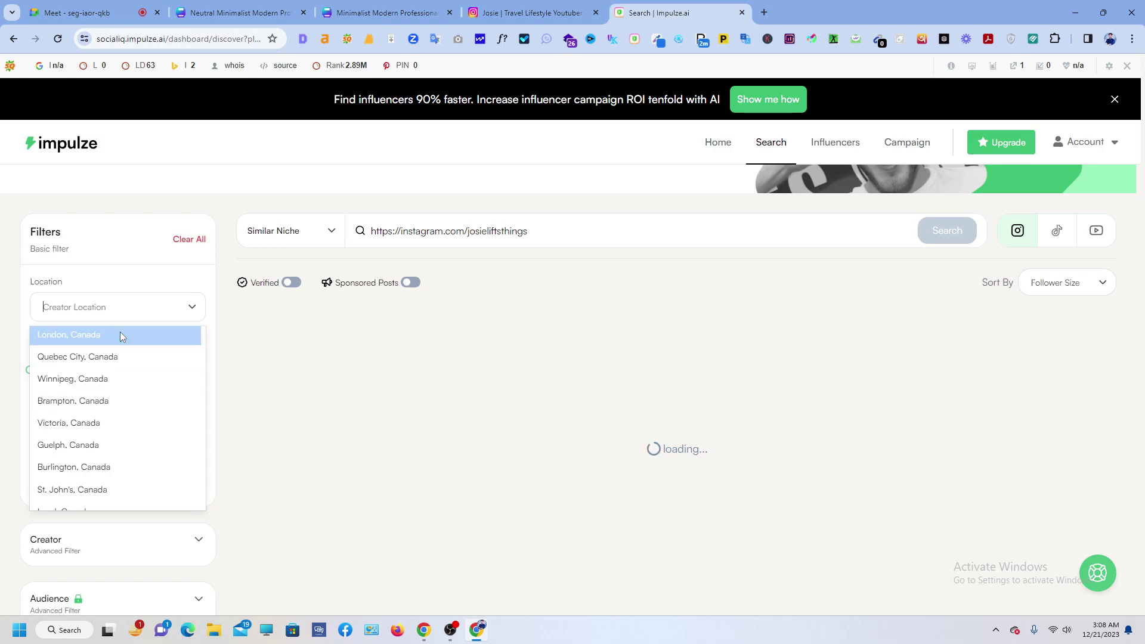
click(120, 335)
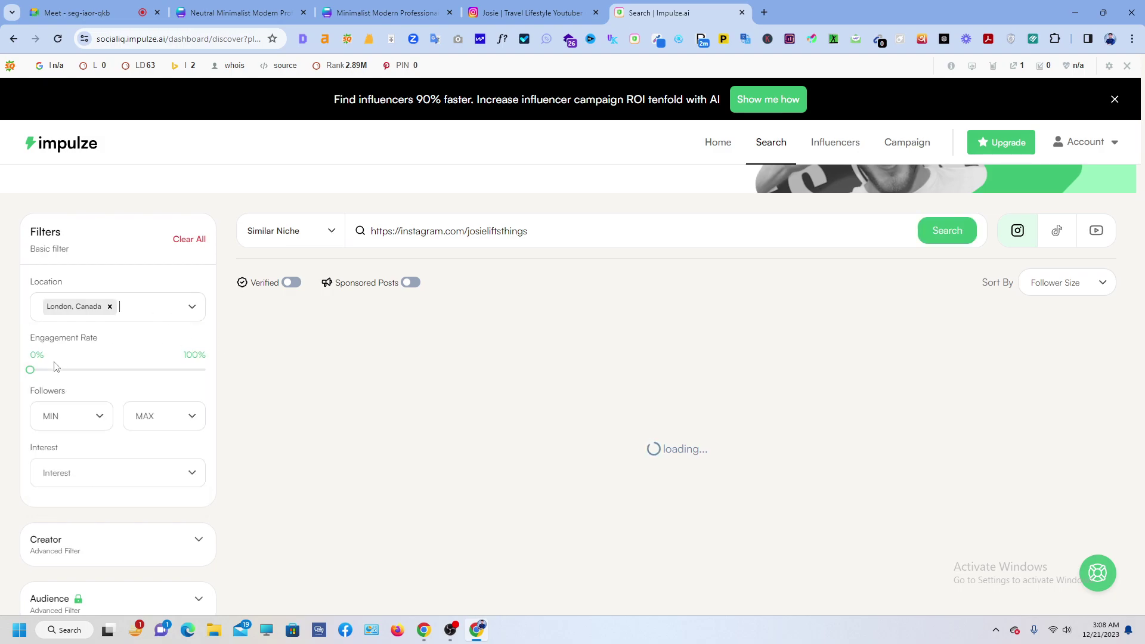
mouse_move(30, 370)
mouse_down()
mouse_move(68, 373)
mouse_move(35, 371)
mouse_move(46, 370)
mouse_up()
Set the minimum follower count for the search to 1 M.
scroll(113, 387, down, 1)
click(100, 398)
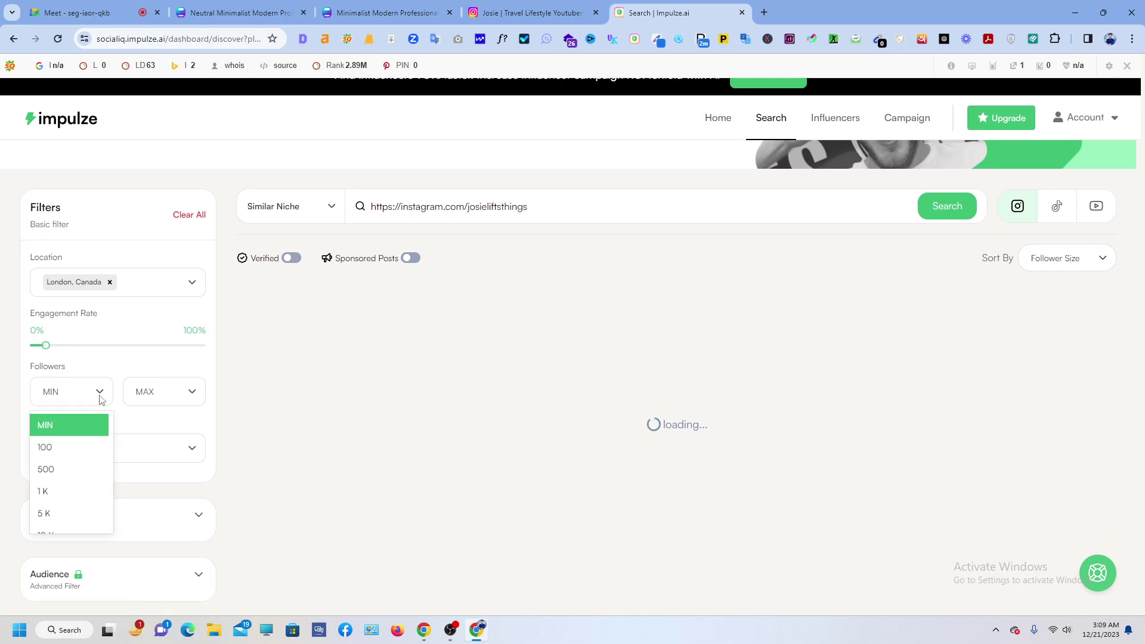
scroll(60, 472, down, 2)
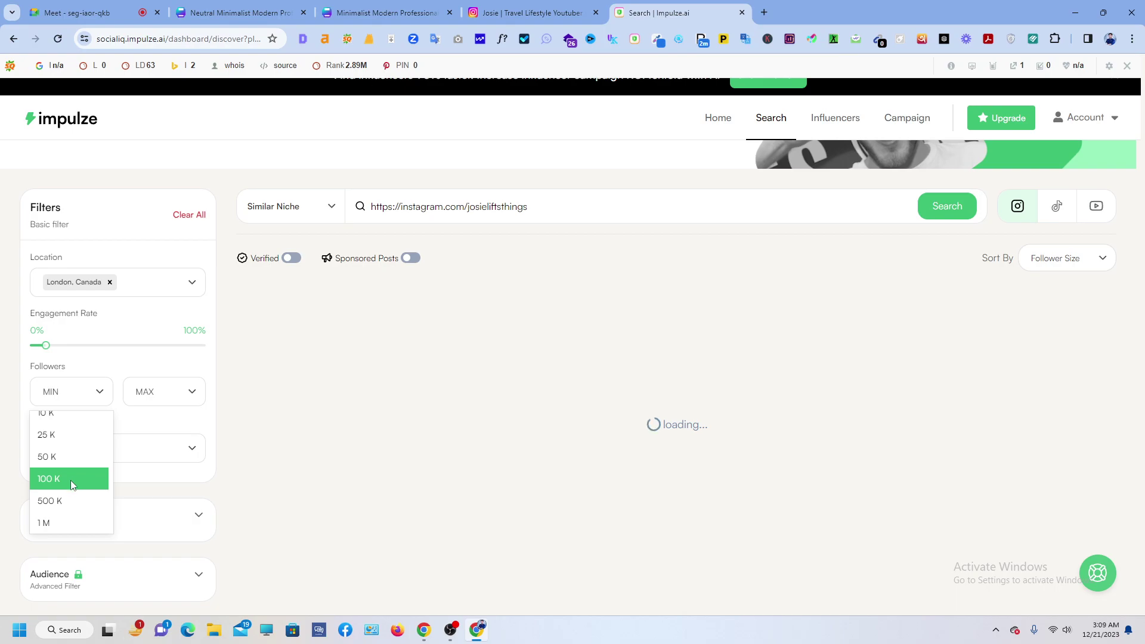
scroll(65, 497, down, 1)
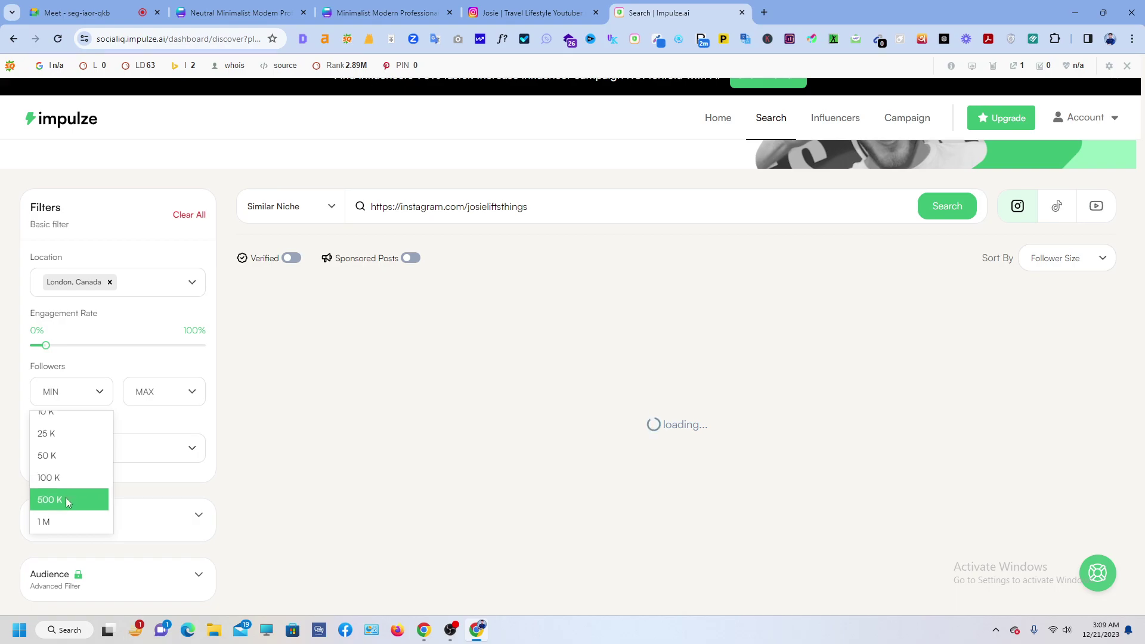
click(65, 499)
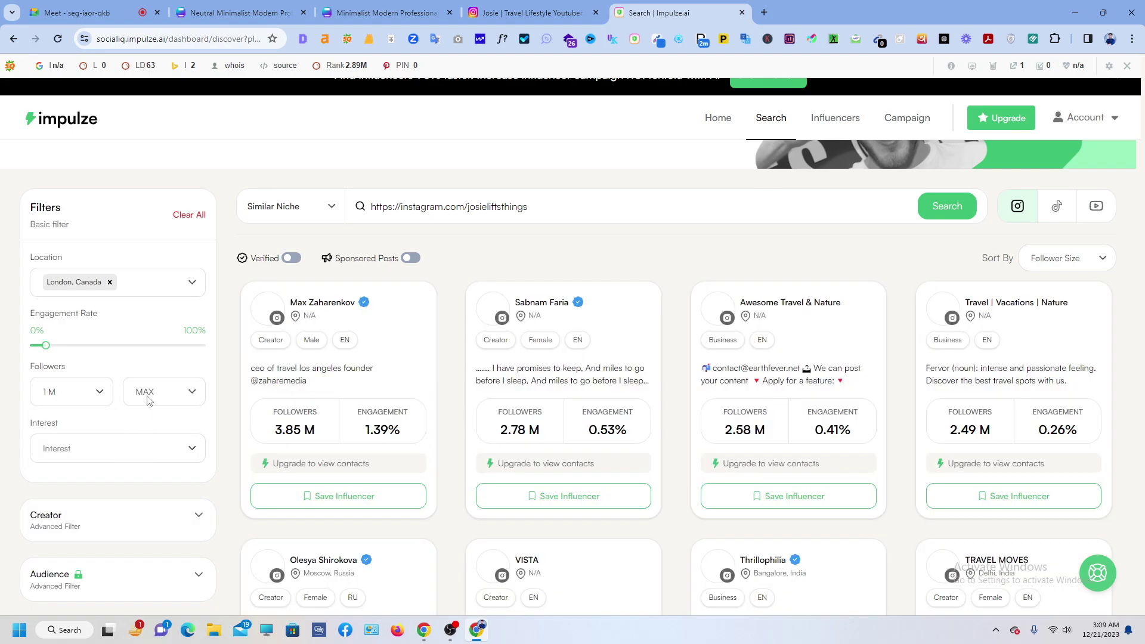
Add Wedding as the interest filter and rerun the Similar Niche search.
scroll(150, 400, down, 1)
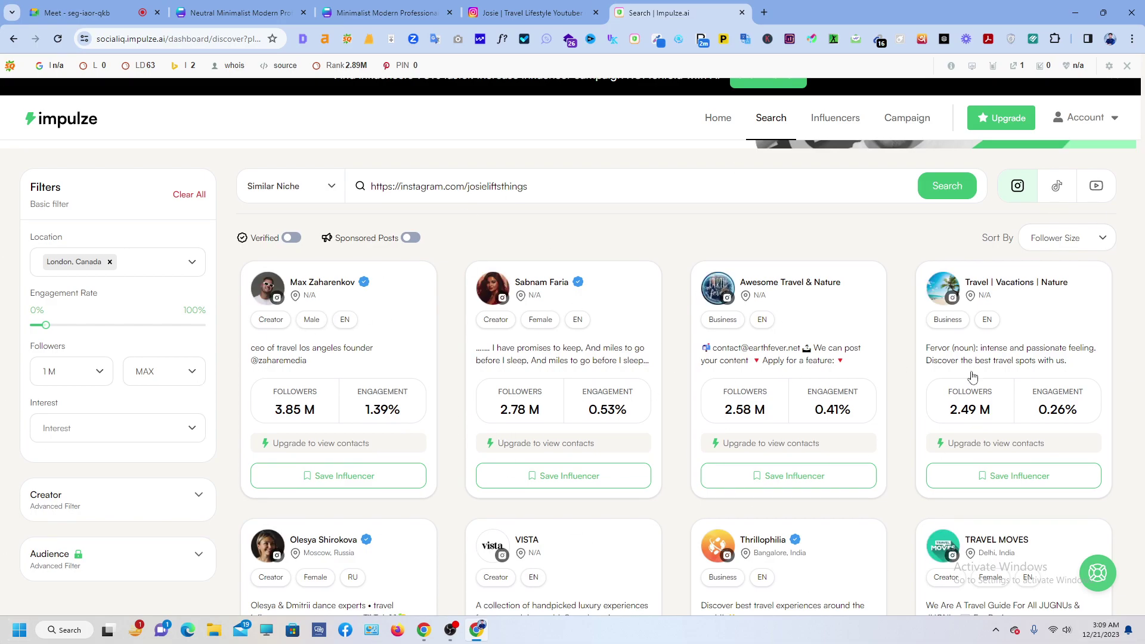
scroll(811, 372, down, 2)
scroll(812, 372, down, 3)
scroll(418, 328, up, 3)
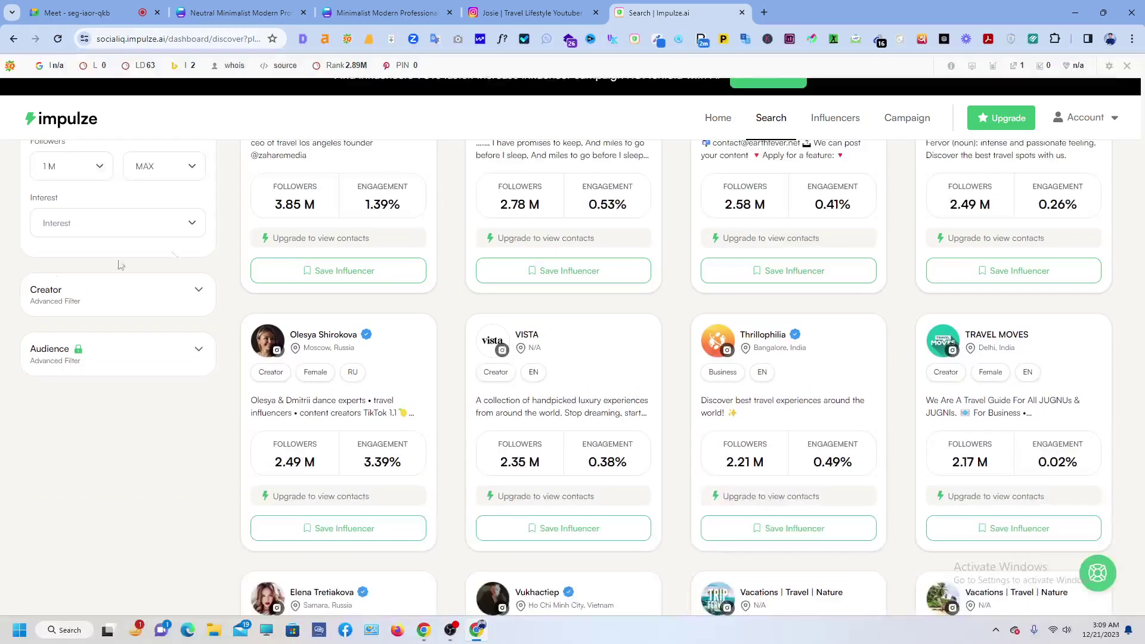
click(136, 338)
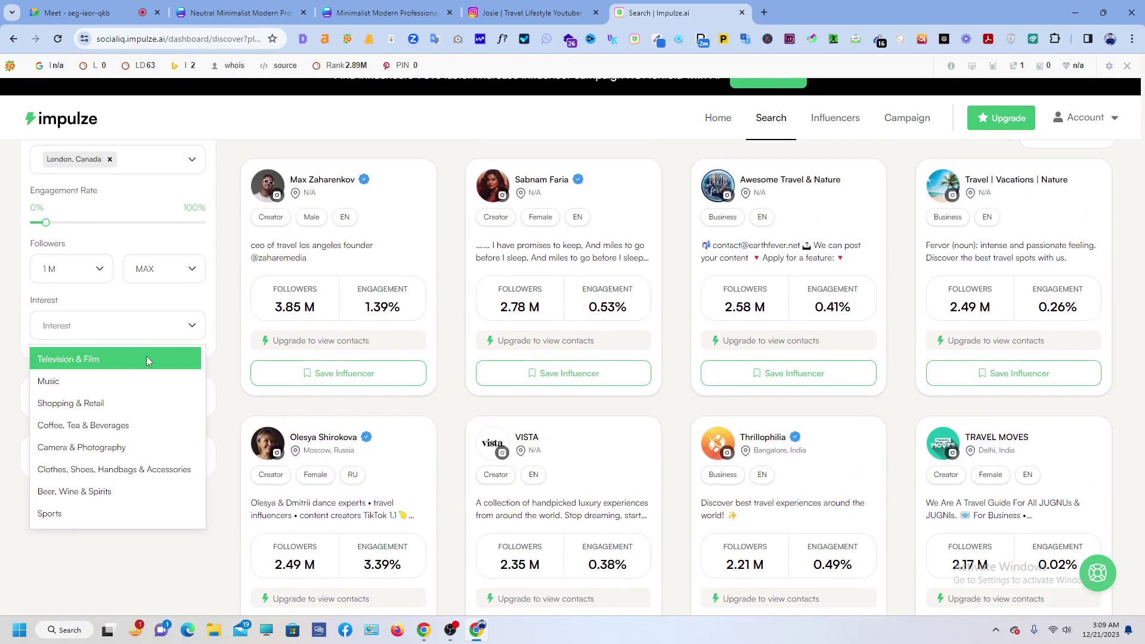
scroll(127, 358, down, 1)
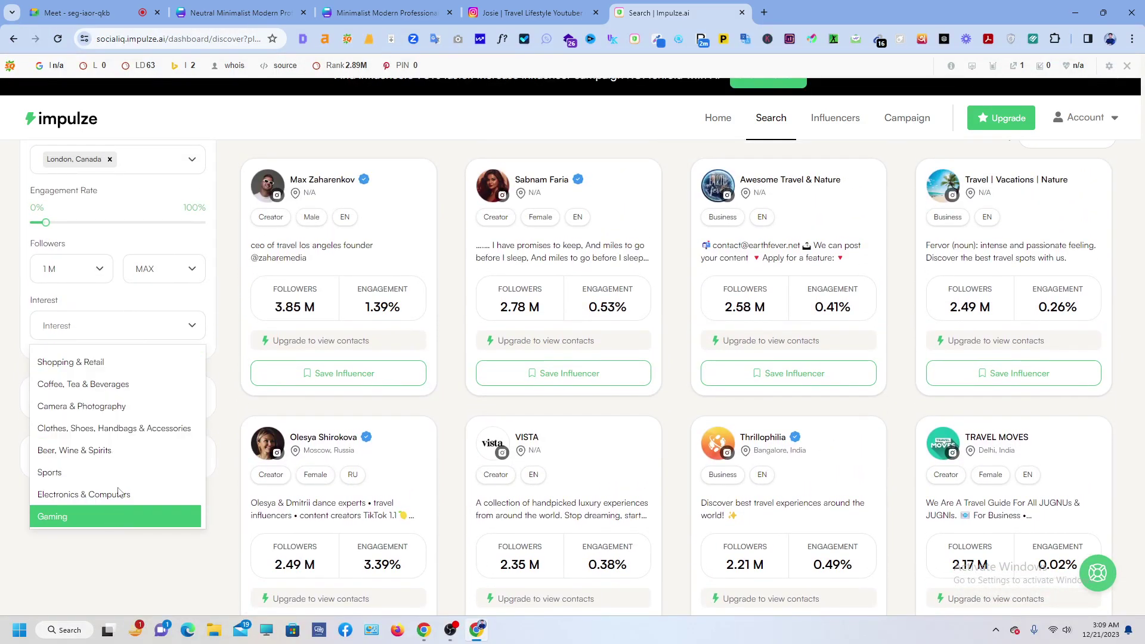
scroll(118, 493, down, 2)
scroll(116, 439, down, 2)
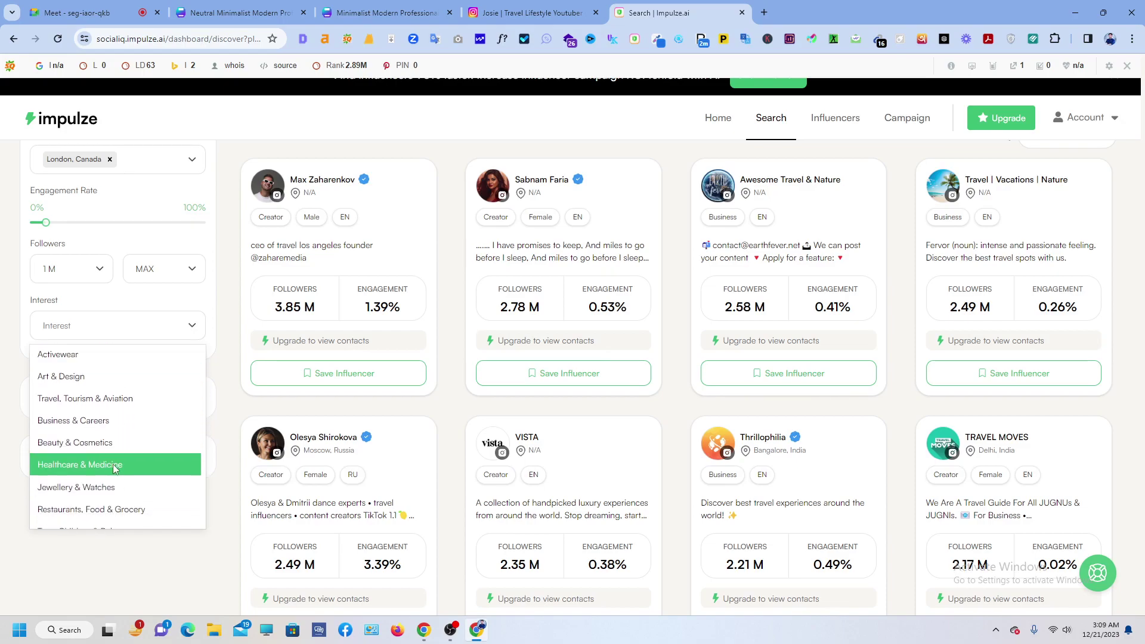
scroll(122, 456, down, 2)
scroll(122, 457, down, 2)
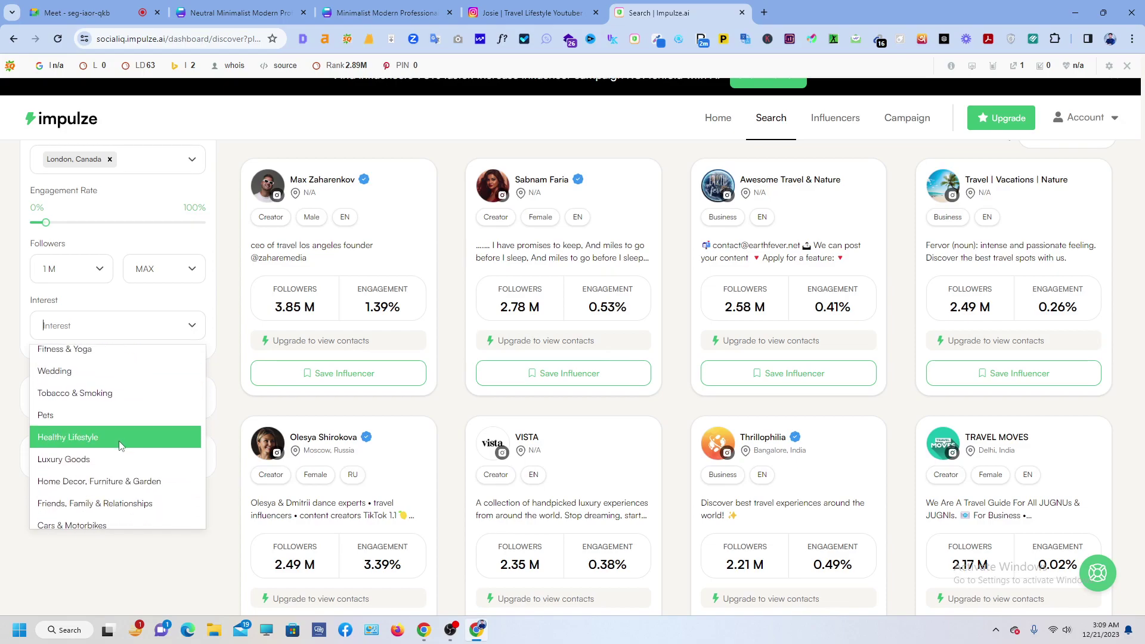
scroll(115, 443, up, 1)
scroll(115, 442, down, 1)
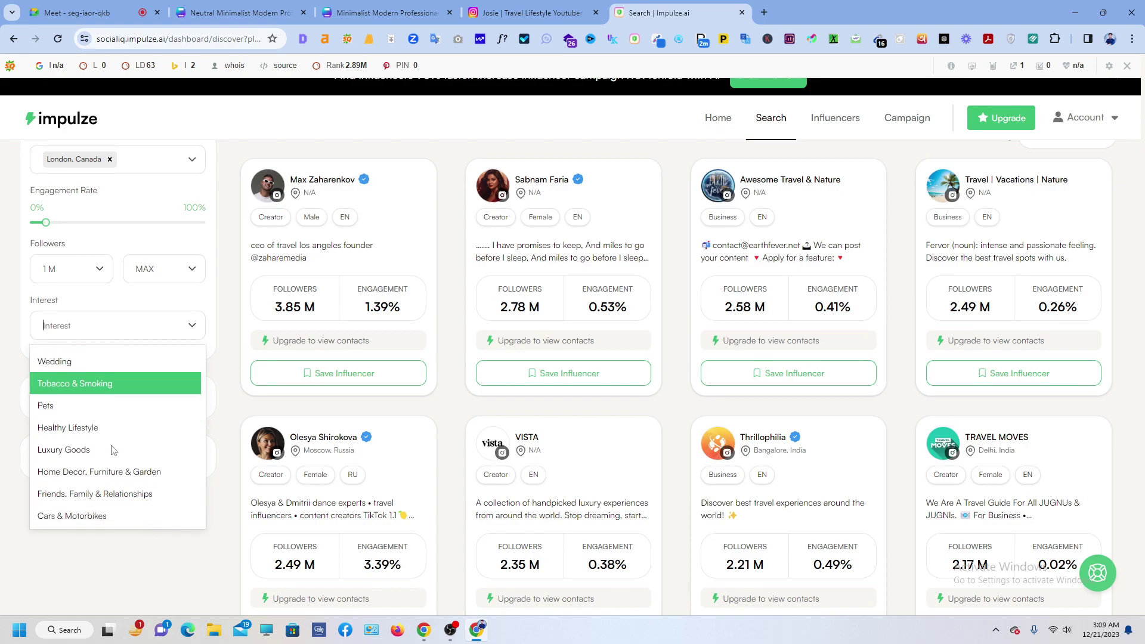
scroll(115, 442, up, 1)
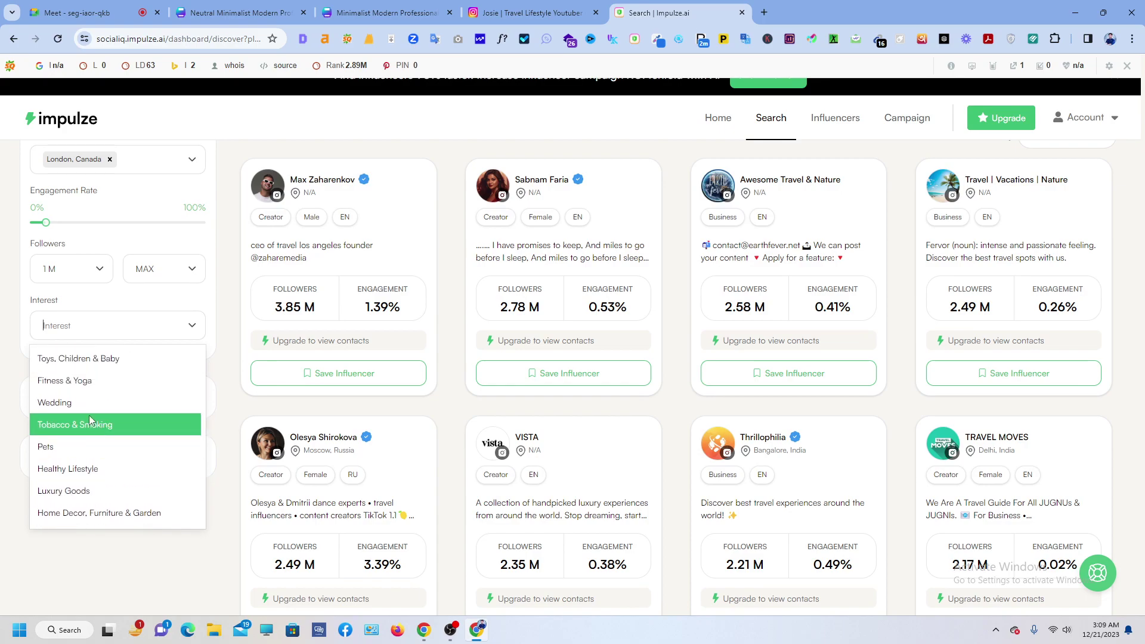
scroll(90, 420, up, 3)
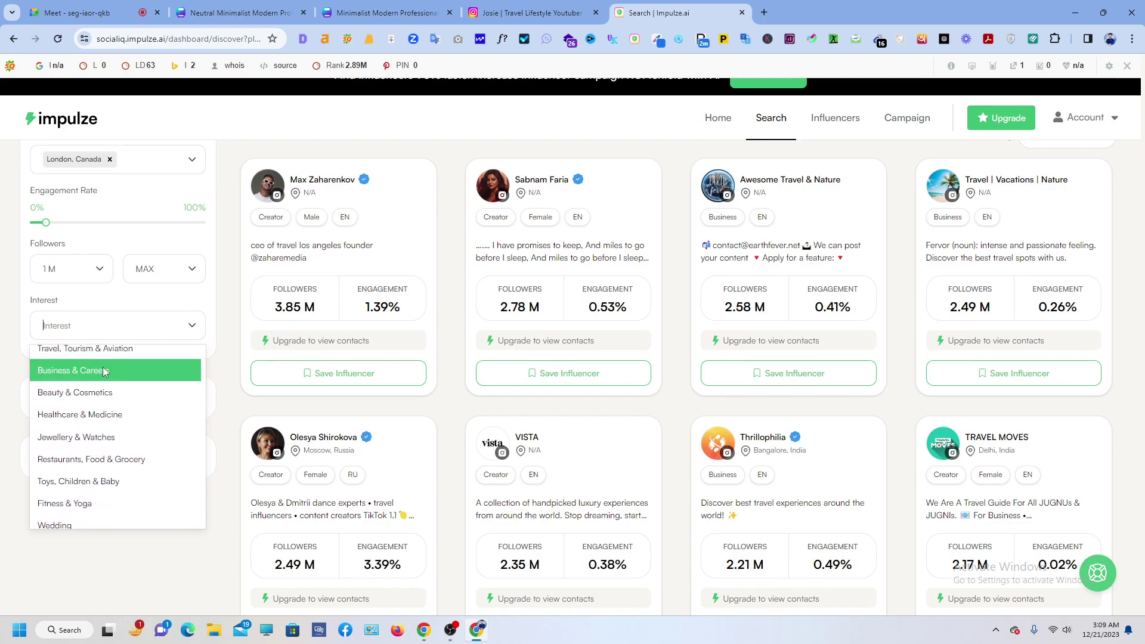
scroll(103, 371, down, 5)
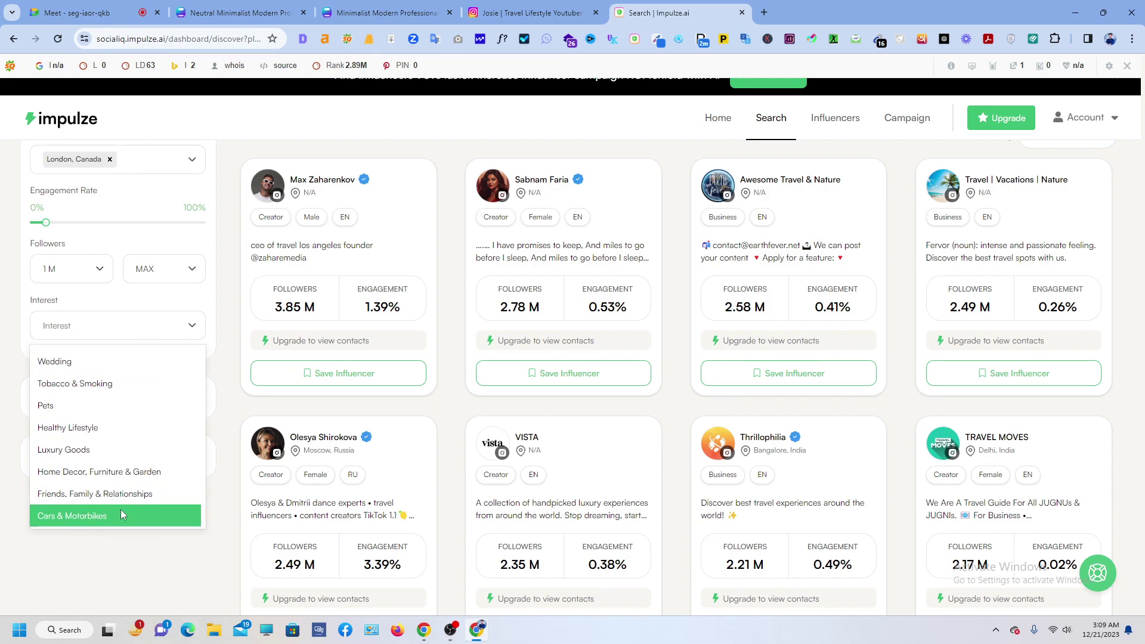
scroll(121, 509, up, 1)
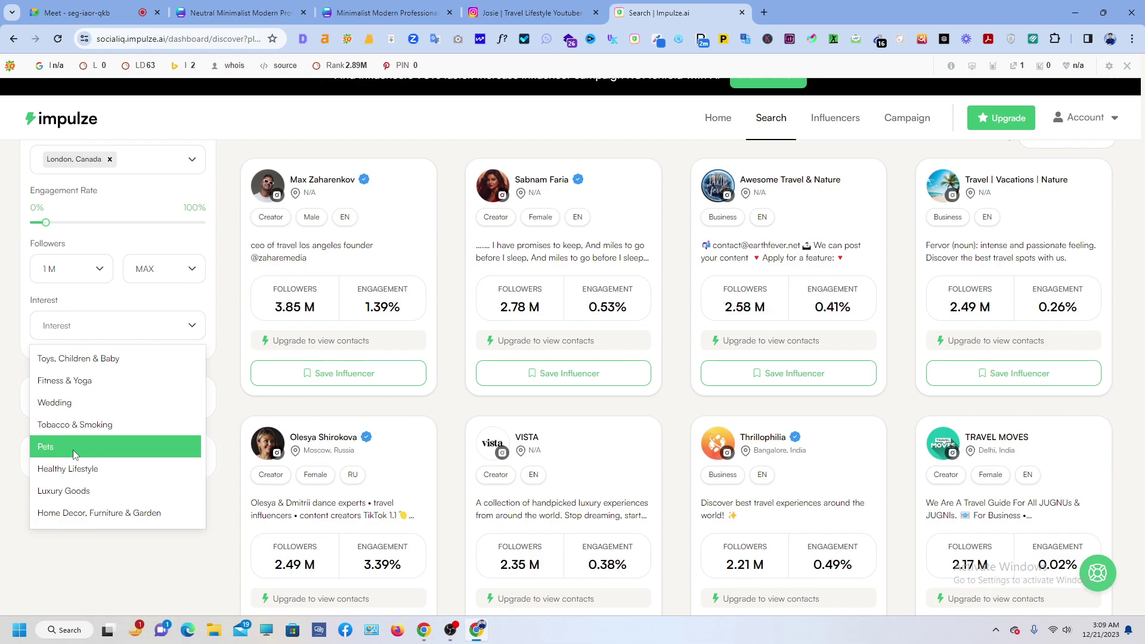
scroll(65, 444, up, 2)
click(69, 465)
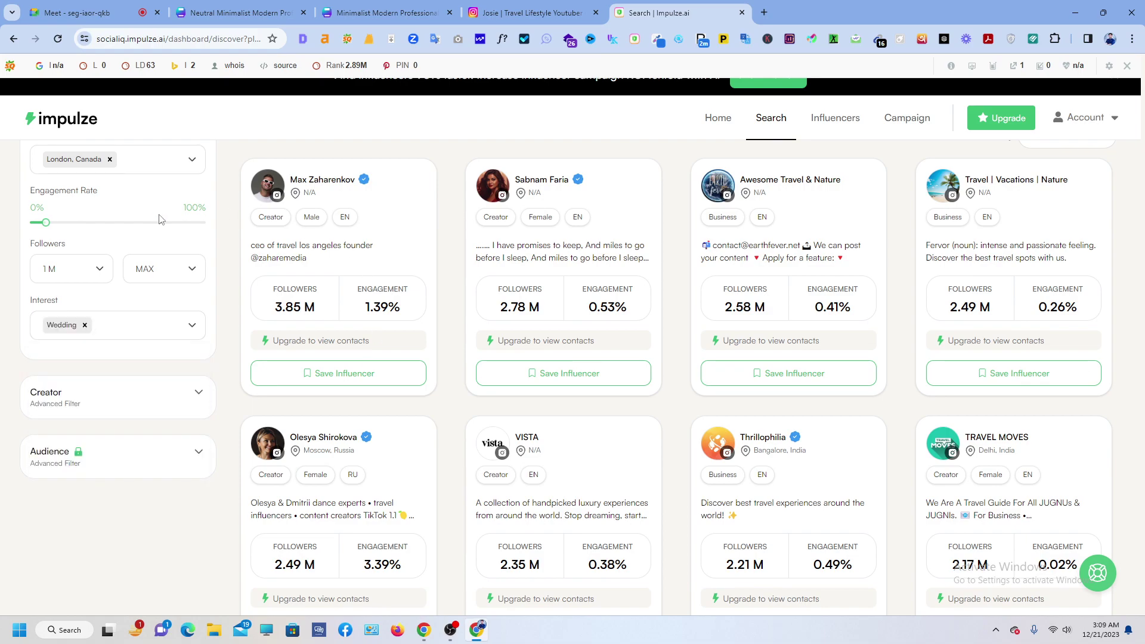
scroll(216, 370, up, 3)
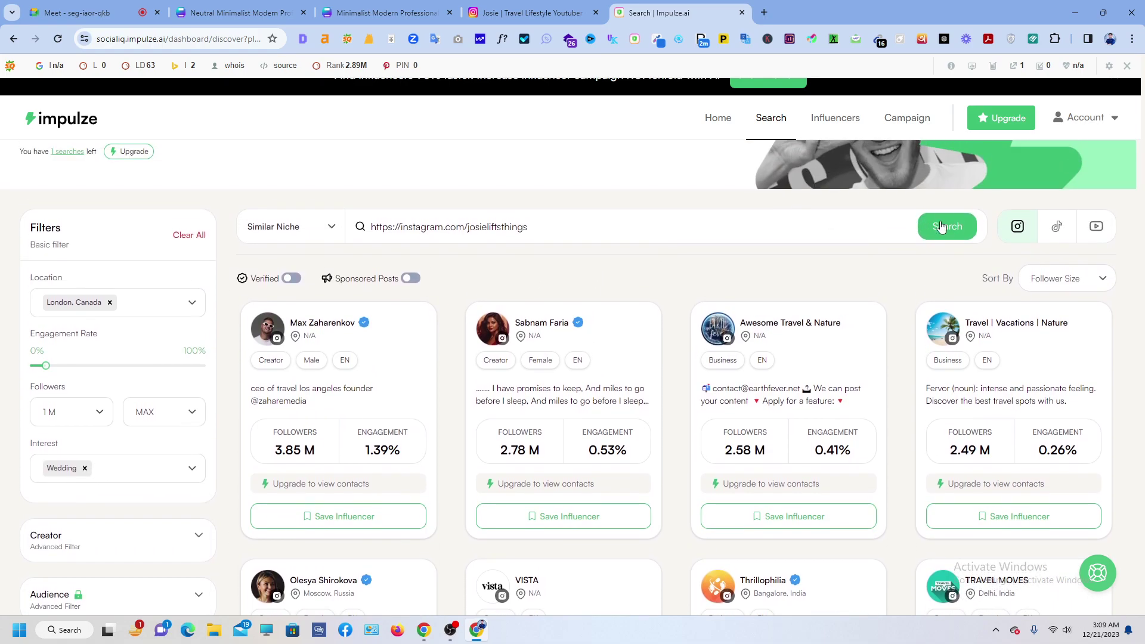
click(936, 228)
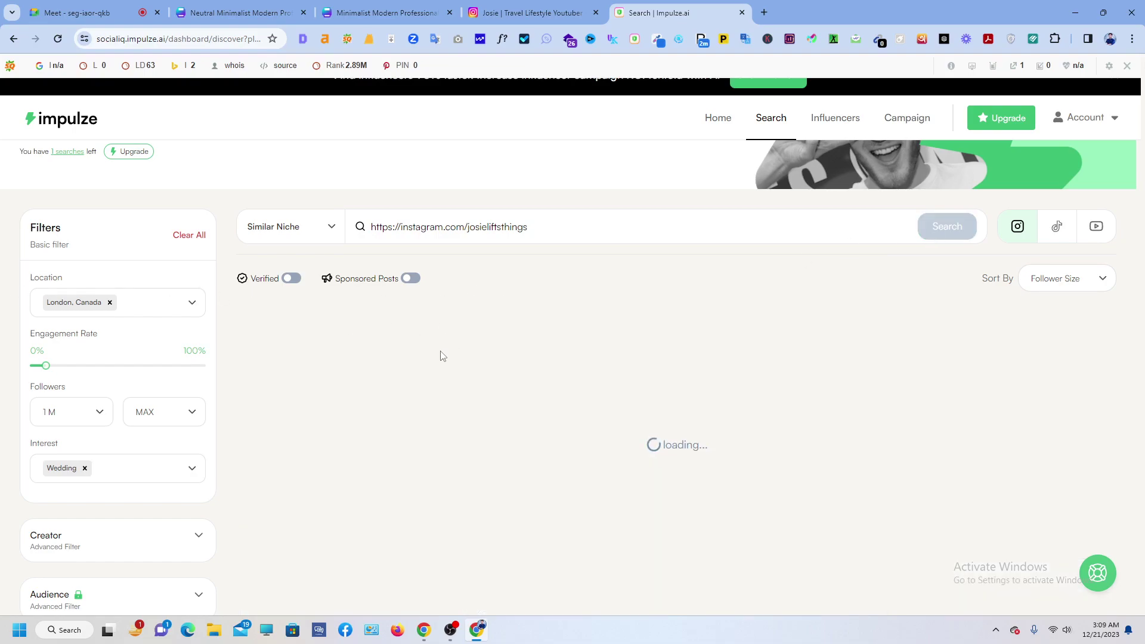
Remove the Wedding interest, limit the search to verified creators and run it again.
scroll(128, 283, down, 1)
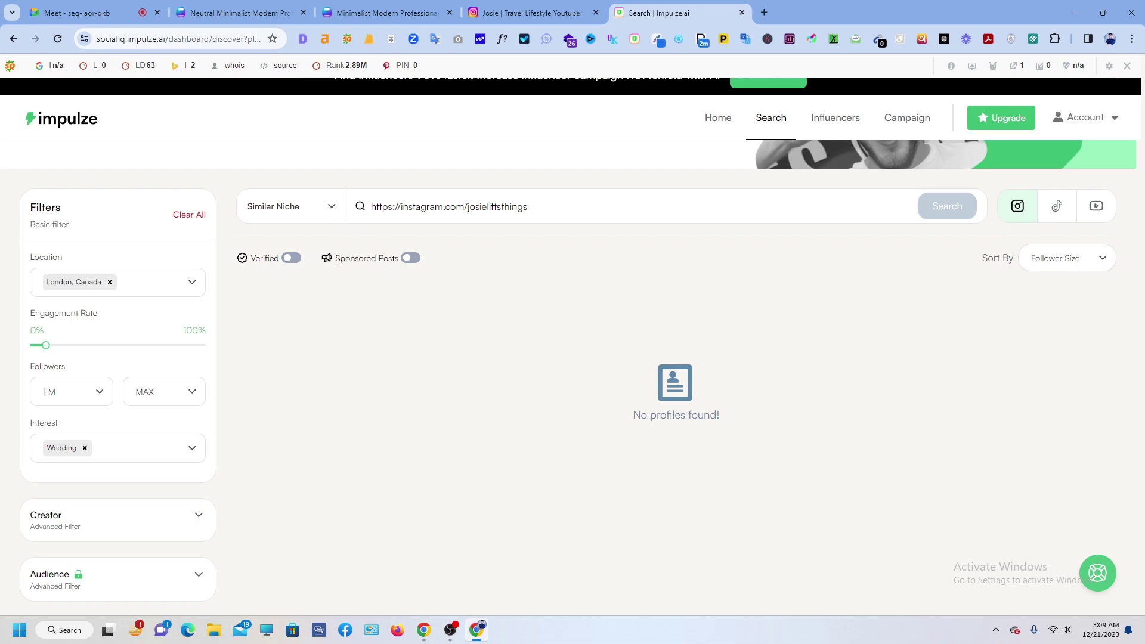
drag(336, 259, 371, 260)
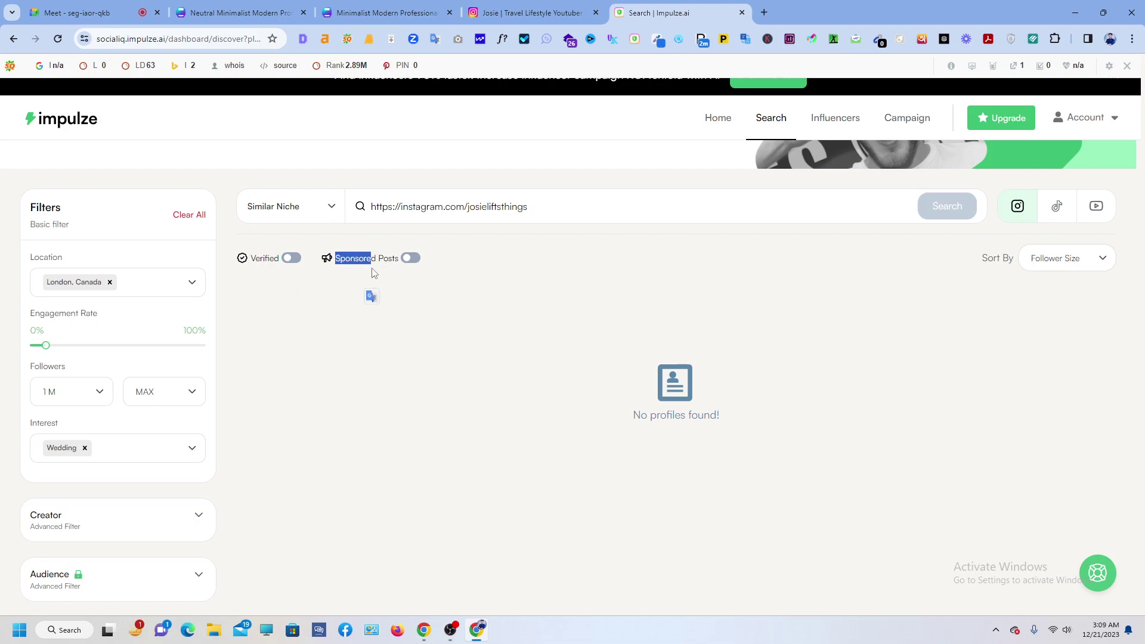
click(85, 448)
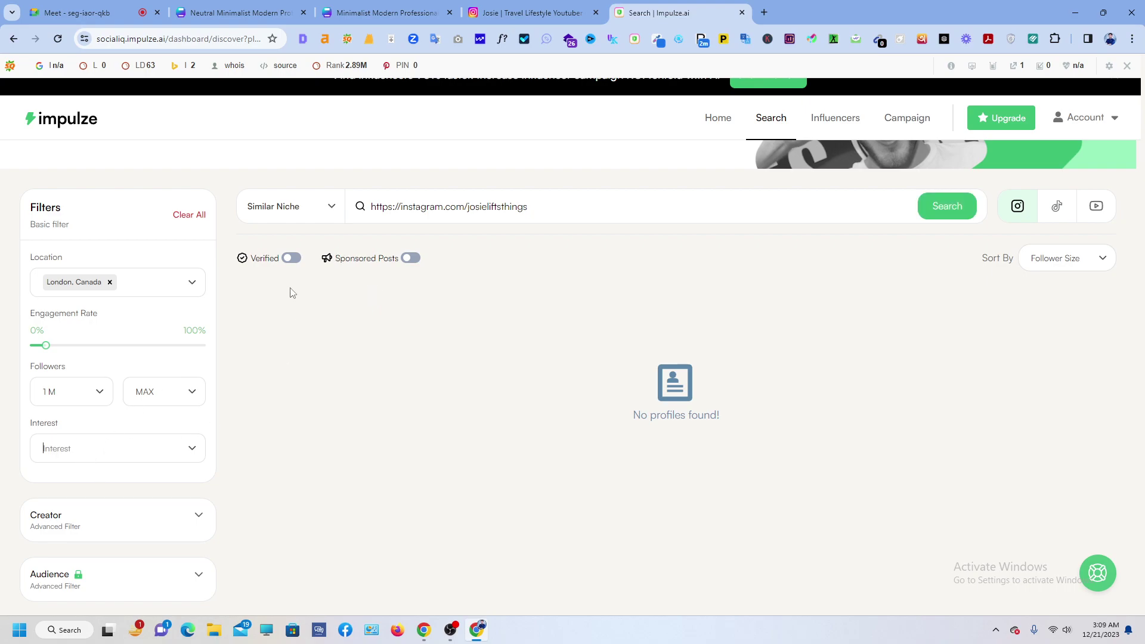
click(291, 258)
click(964, 208)
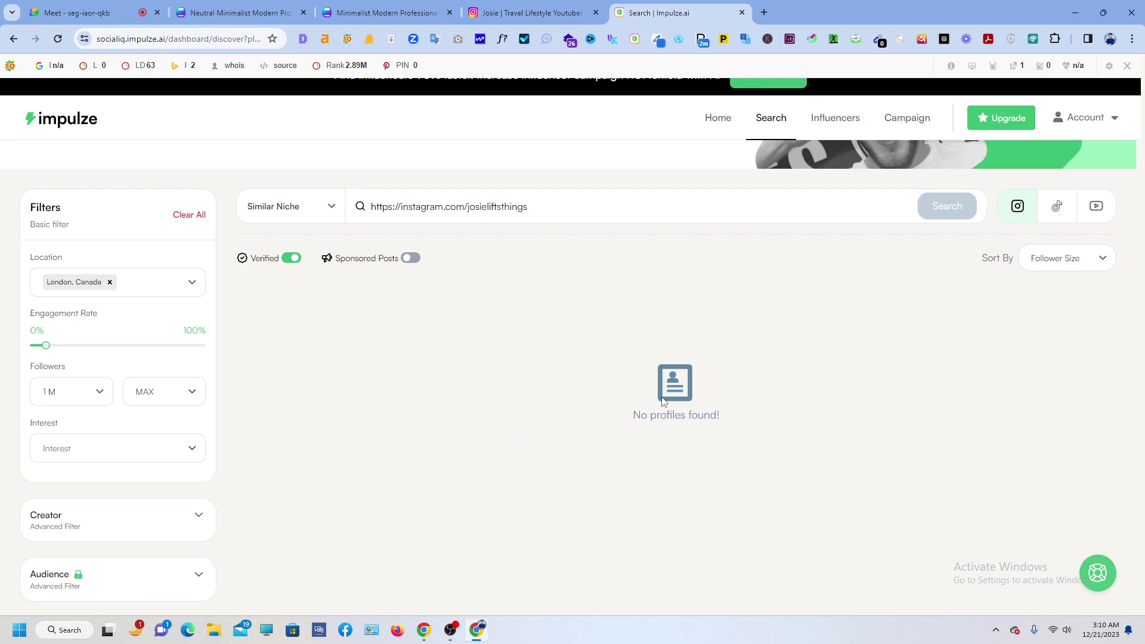
Expand the advanced Creator filters and examine the available criteria, such as last posted, content count, average likes, account type, gender and age.
click(199, 518)
scroll(158, 525, down, 5)
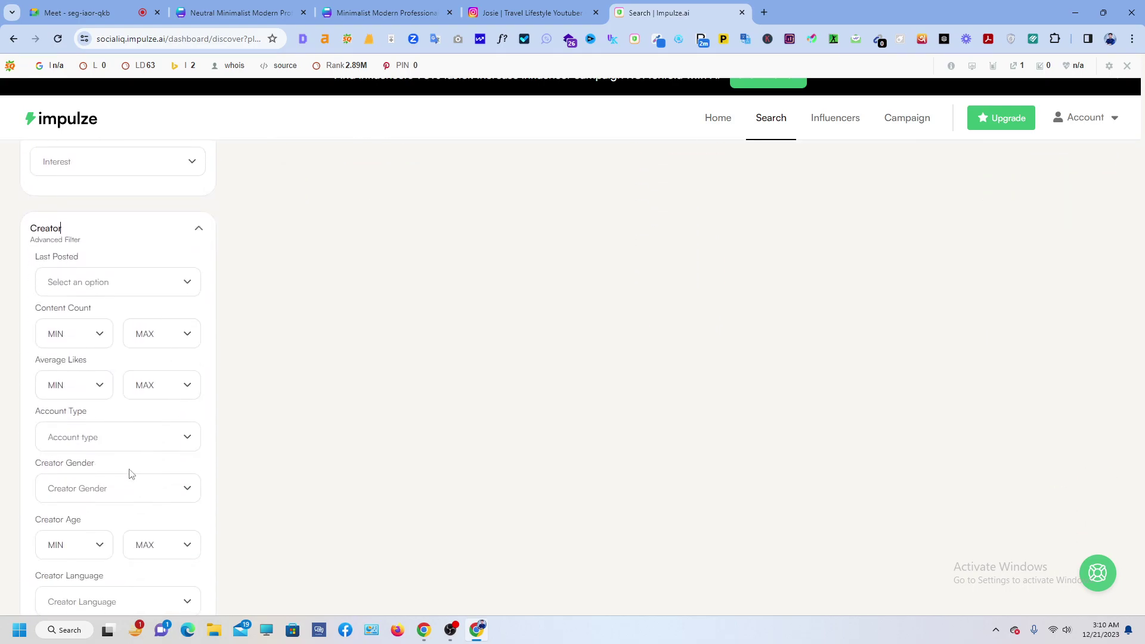
scroll(59, 263, down, 1)
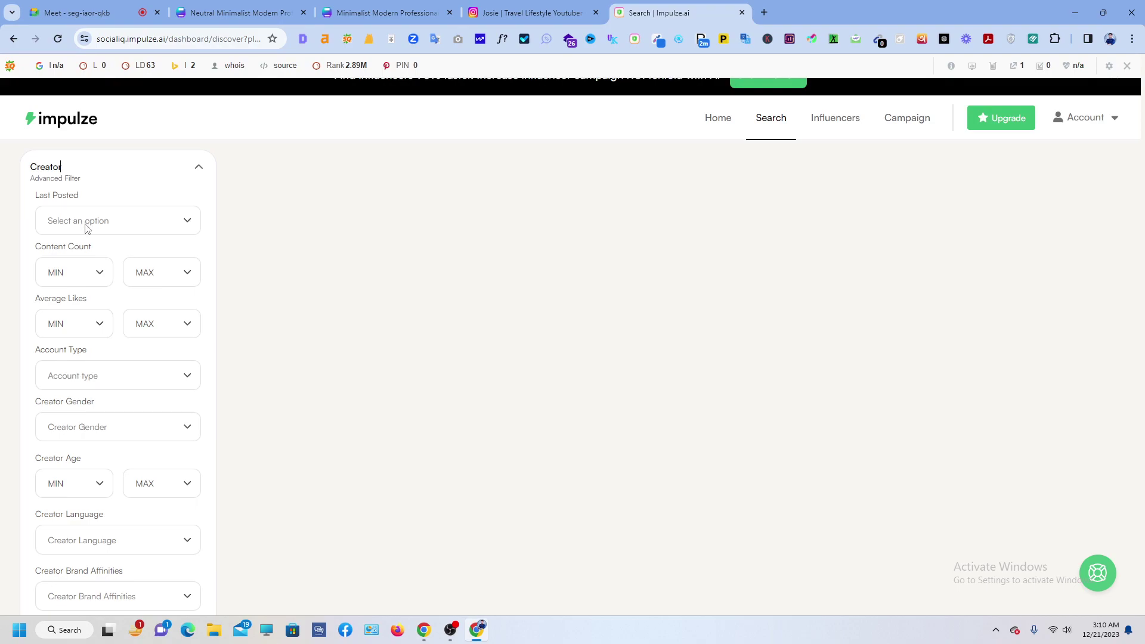
scroll(87, 228, up, 6)
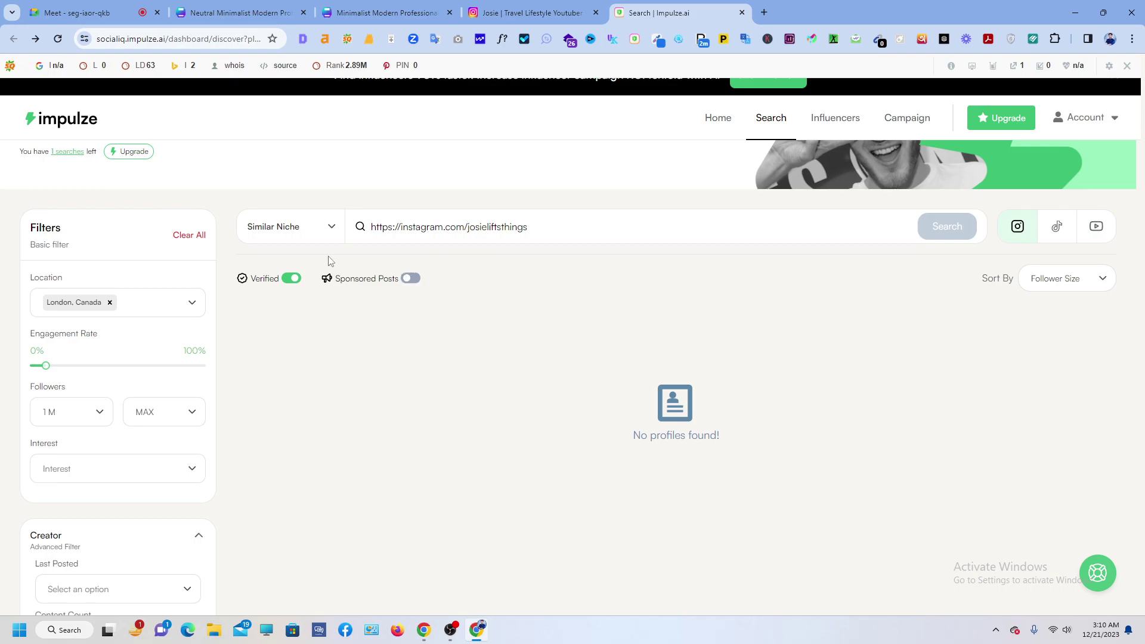
scroll(167, 385, down, 2)
scroll(93, 472, down, 1)
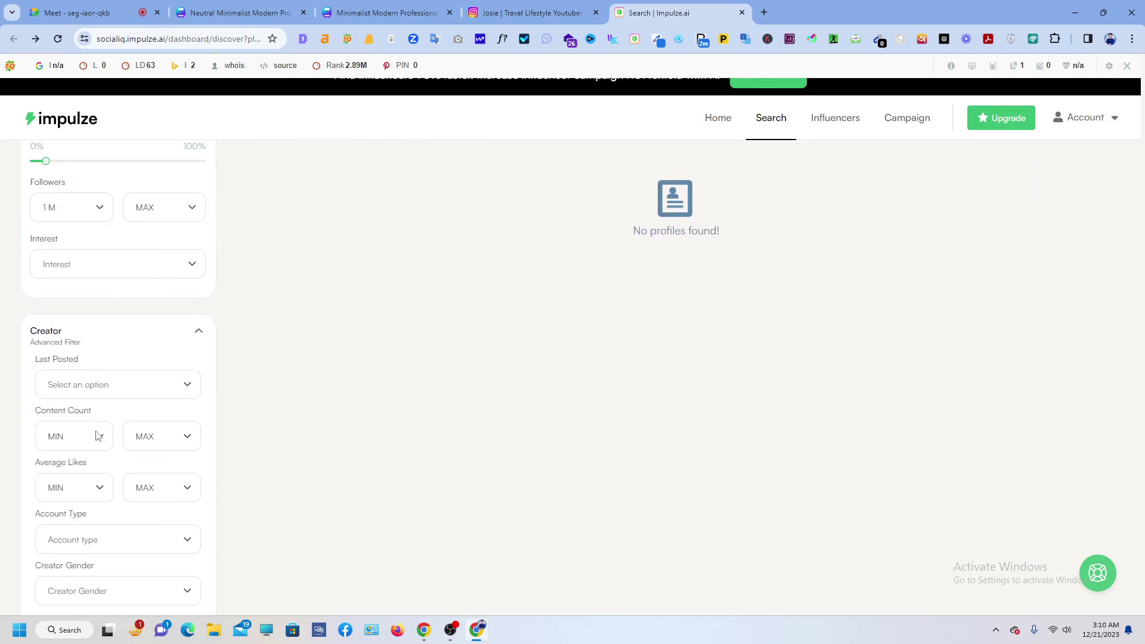
scroll(66, 414, up, 1)
scroll(65, 427, down, 1)
scroll(120, 459, down, 1)
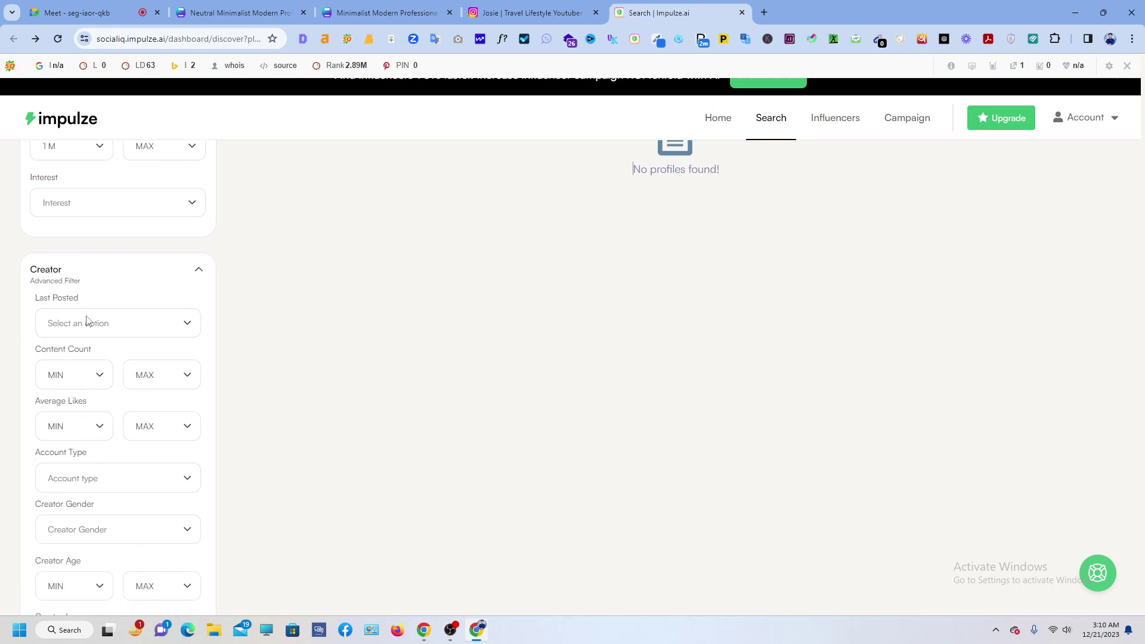
Set the Last Posted creator filter to 1 Month Ago.
click(97, 334)
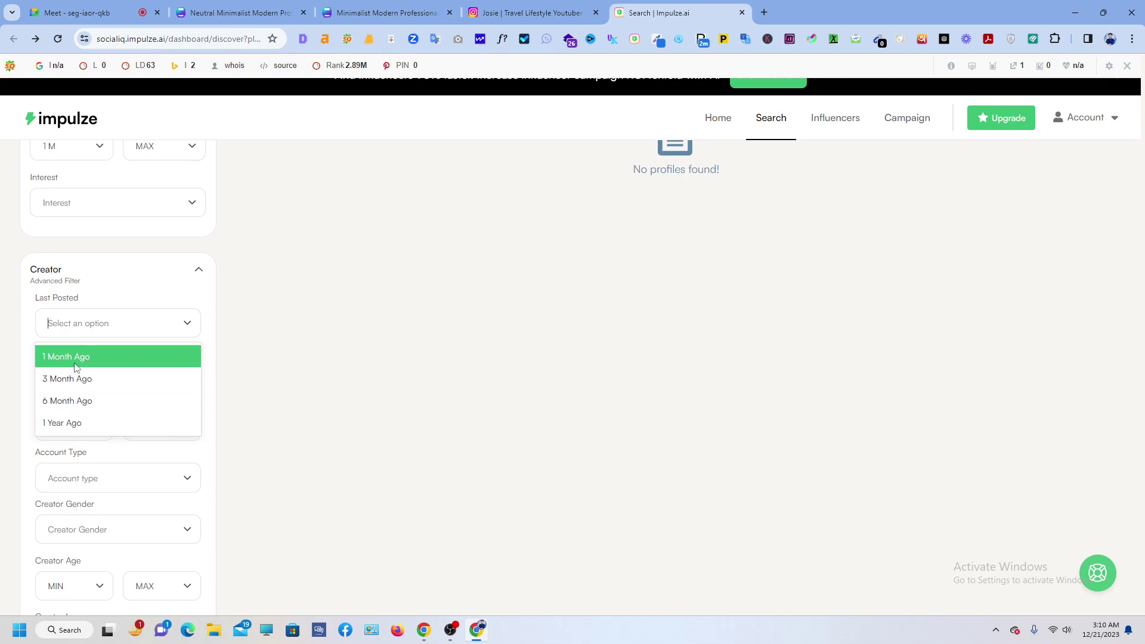
scroll(799, 275, up, 3)
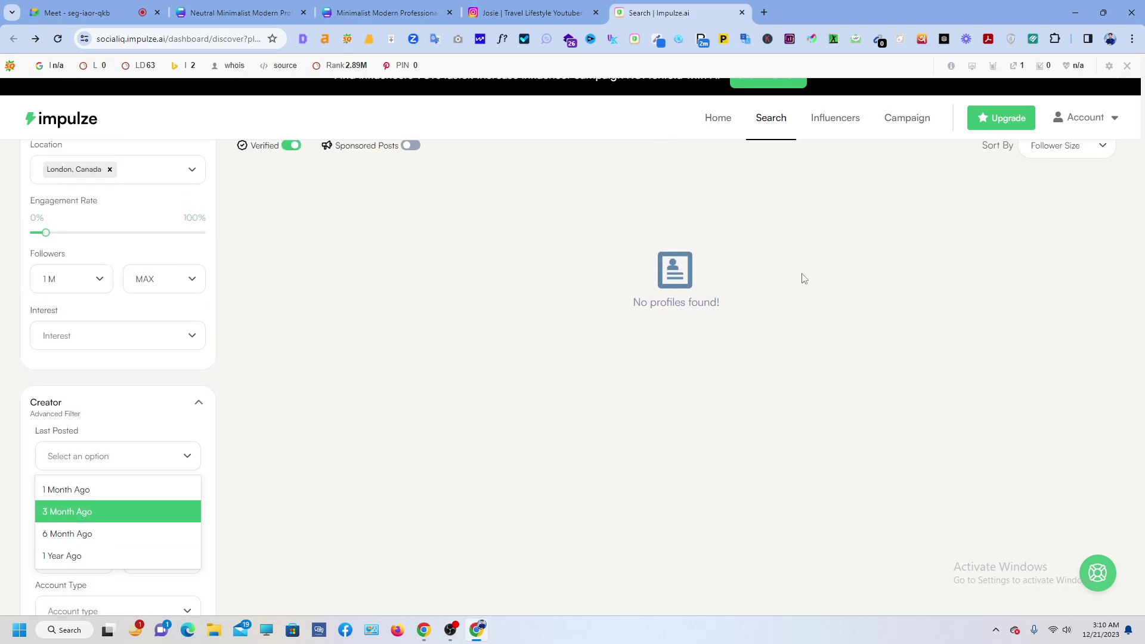
click(1095, 119)
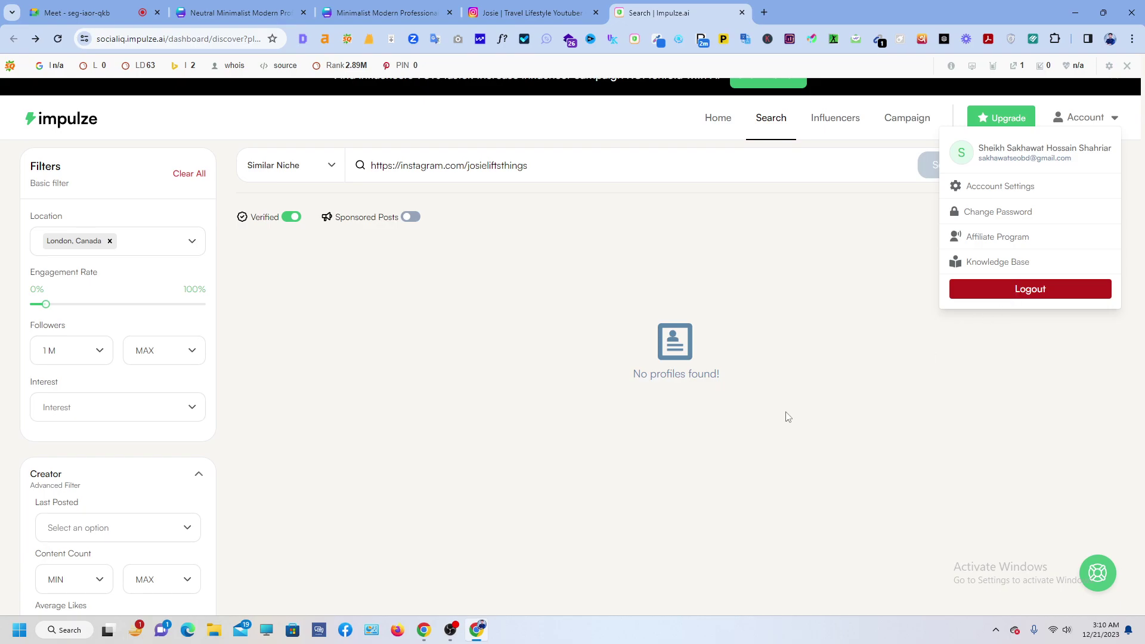
click(123, 531)
click(123, 531)
scroll(122, 540, down, 1)
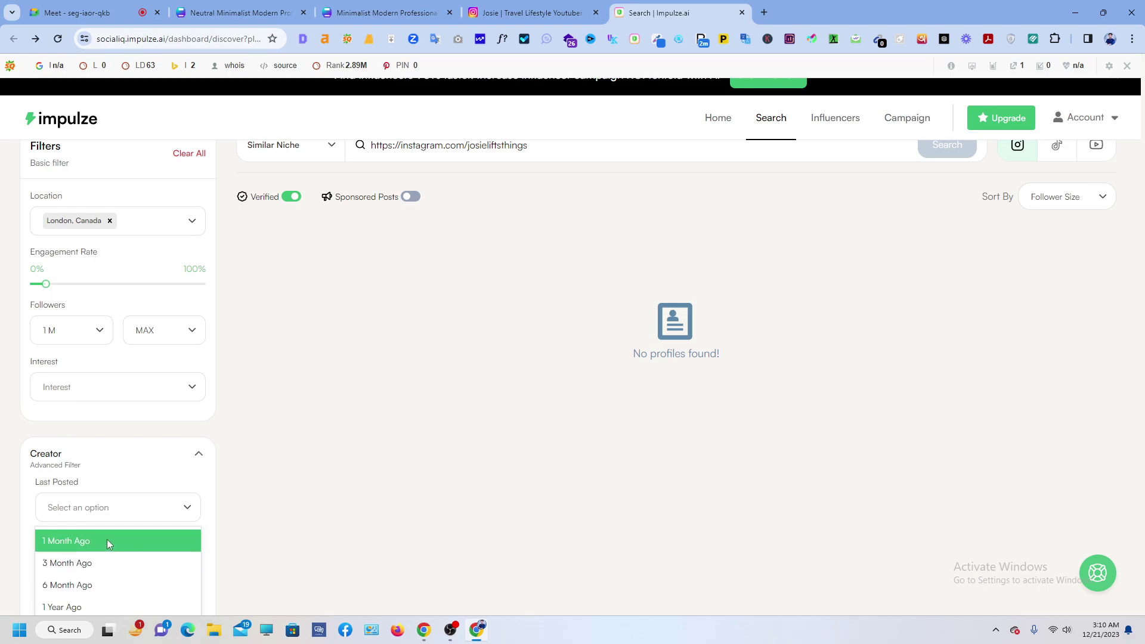
click(106, 541)
scroll(451, 456, down, 1)
scroll(451, 456, up, 4)
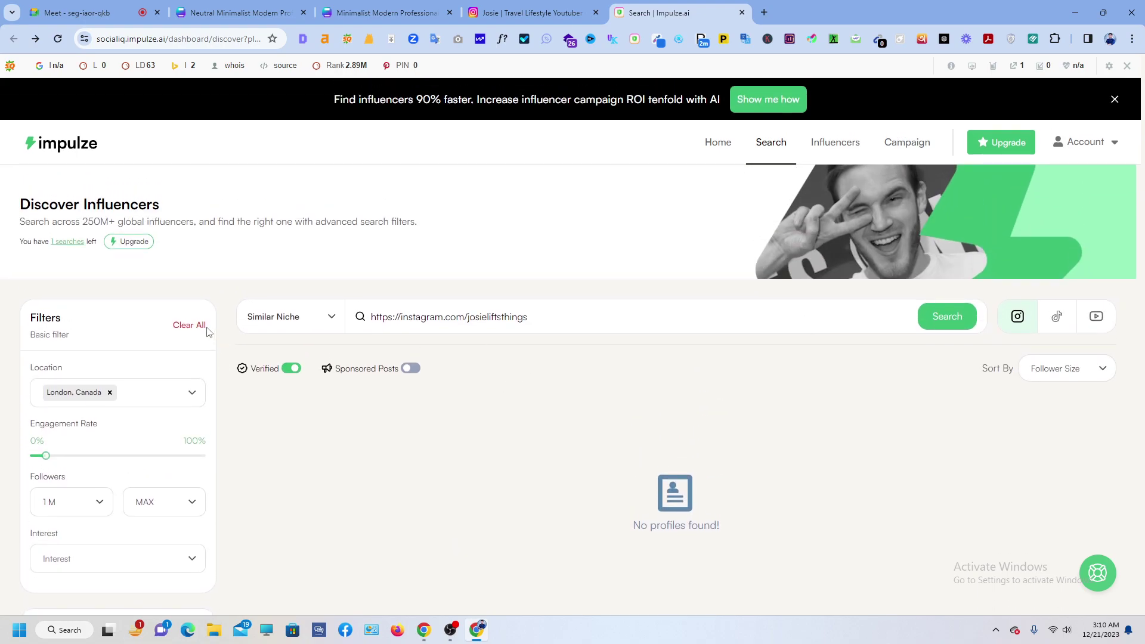
Clear all search filters together with the entered profile link.
click(199, 333)
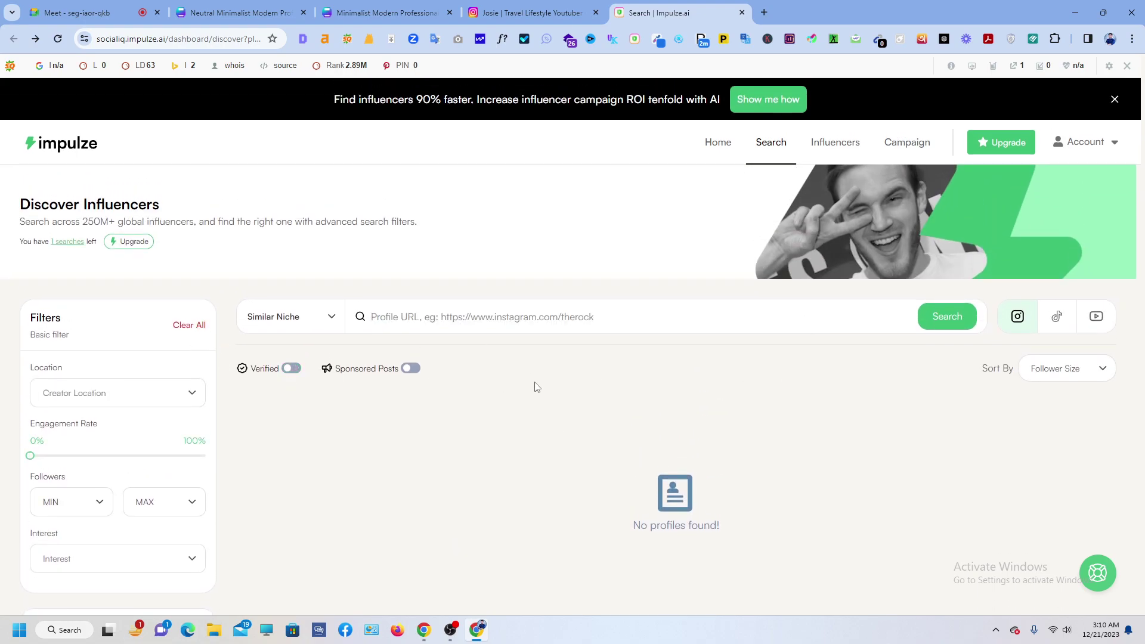
scroll(594, 416, down, 1)
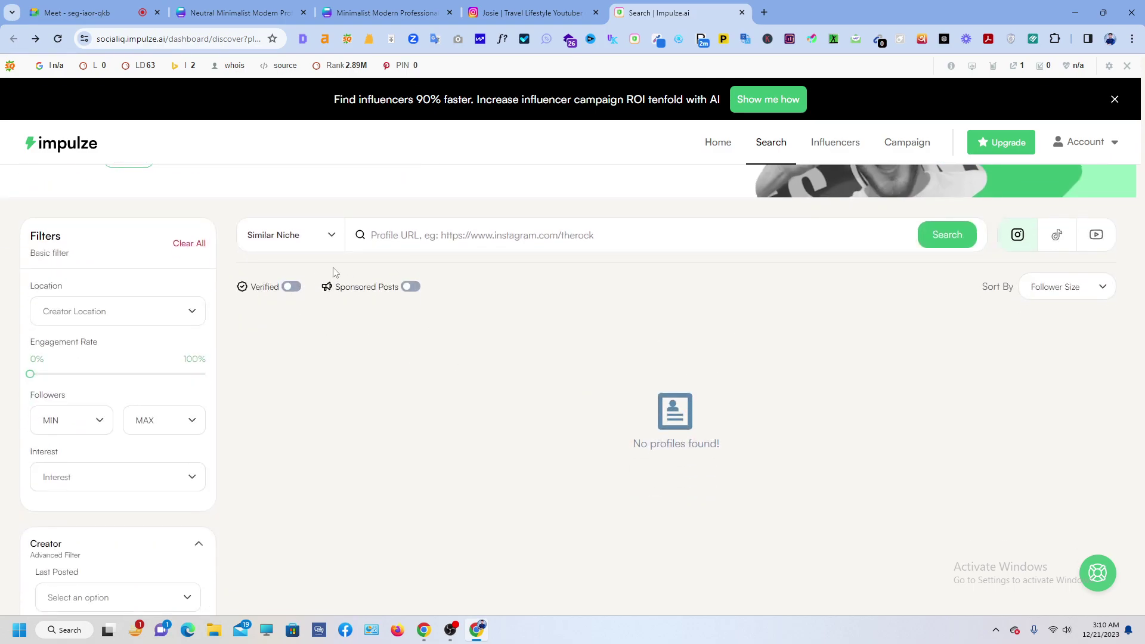
scroll(76, 380, down, 2)
scroll(463, 394, up, 3)
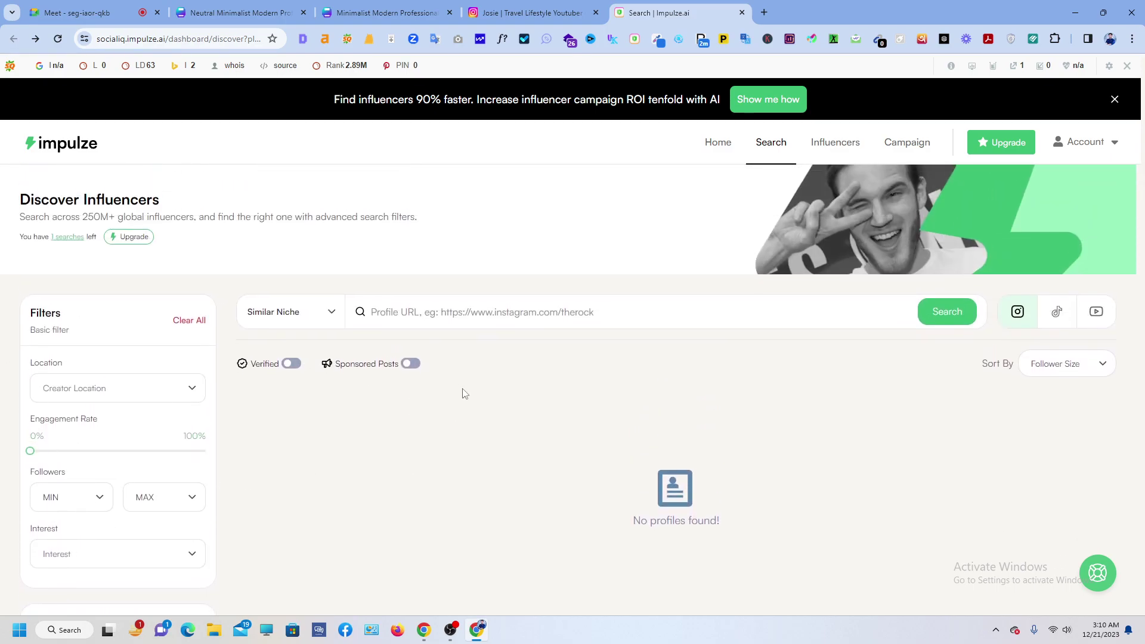
scroll(459, 400, down, 1)
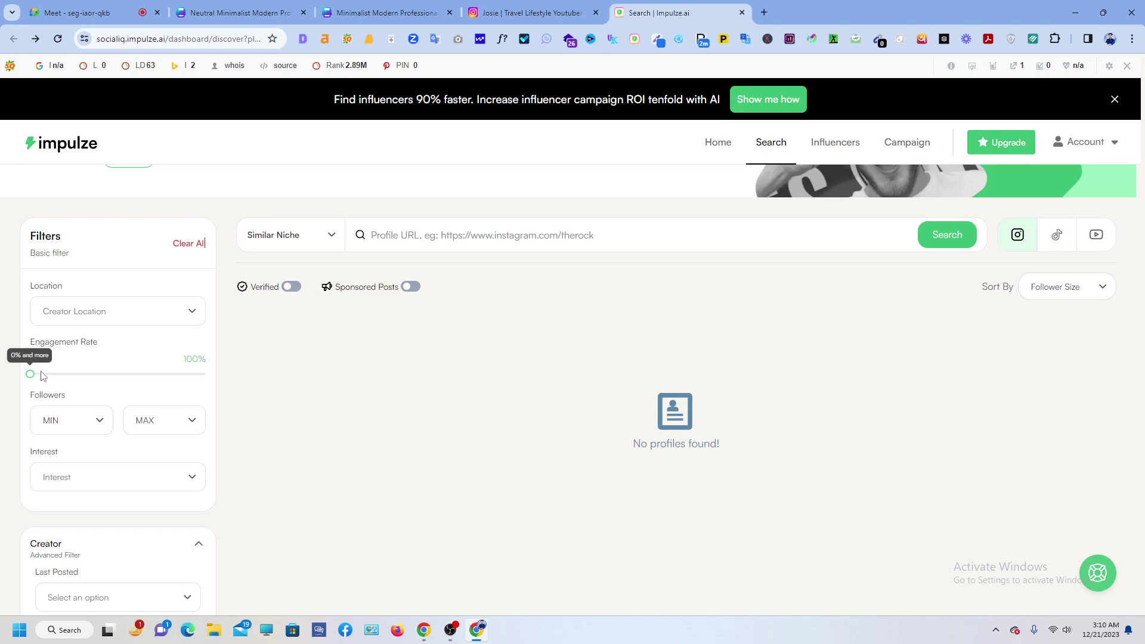
Set the minimum engagement rate filter to about 6%.
click(41, 374)
mouse_move(204, 382)
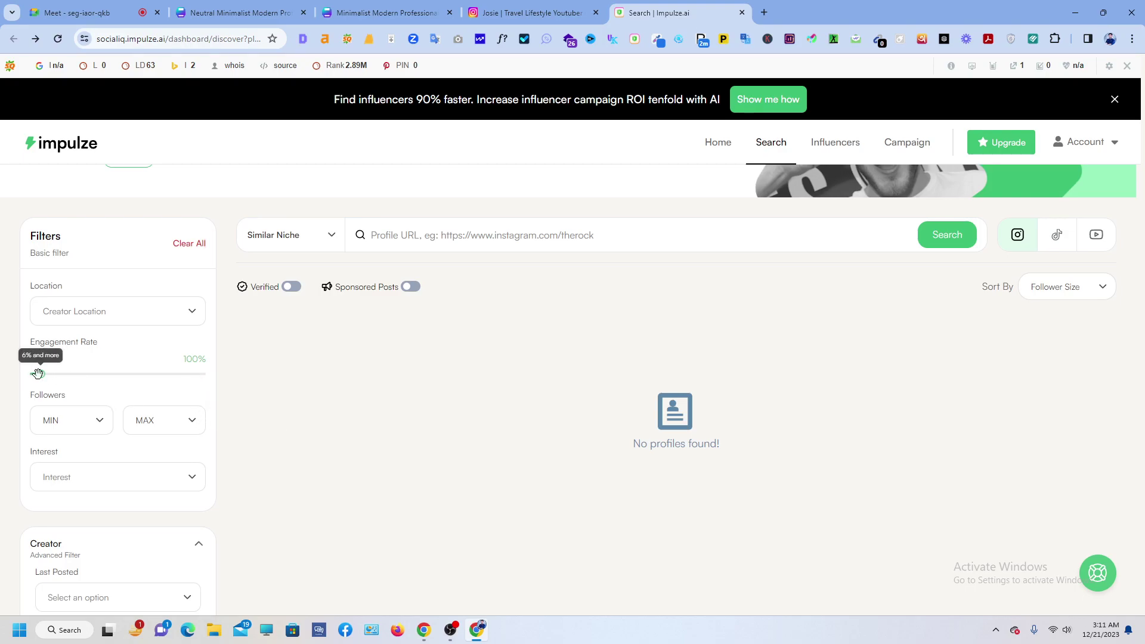
mouse_move(40, 374)
mouse_down()
mouse_move(228, 388)
mouse_move(40, 374)
mouse_up()
scroll(70, 361, down, 2)
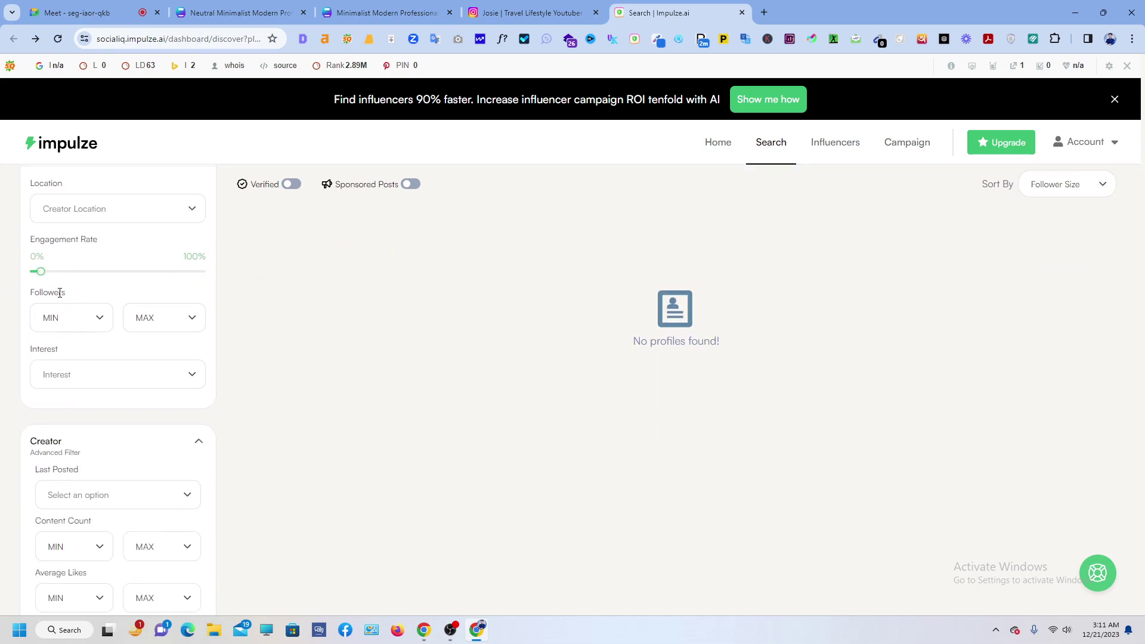
scroll(132, 316, up, 2)
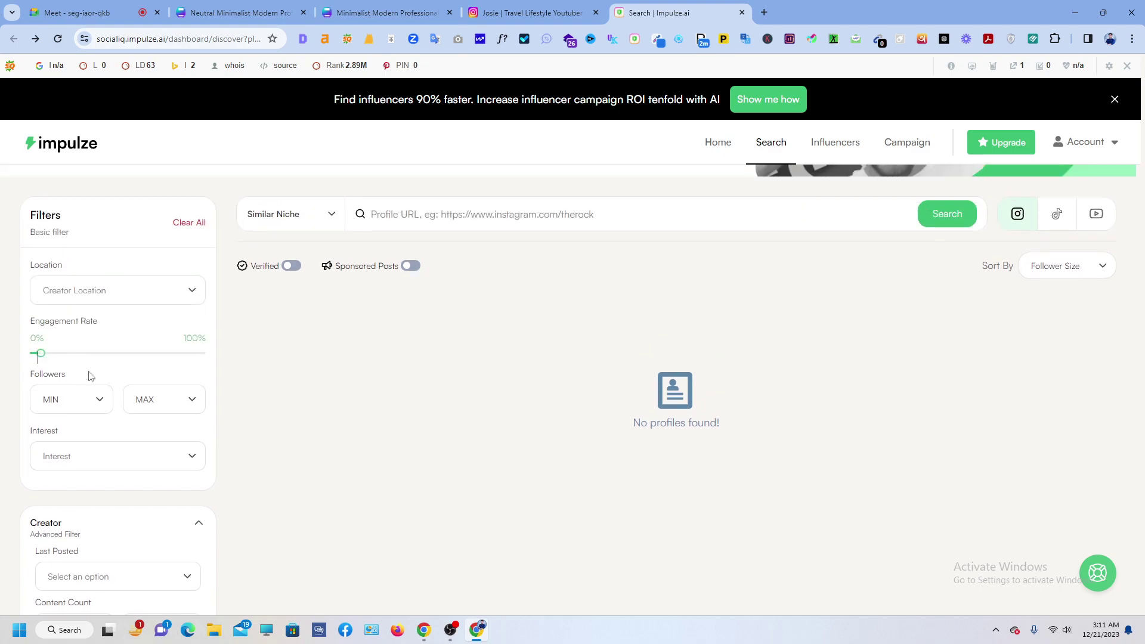
Filter creators by the location London, Canada.
click(80, 293)
scroll(93, 435, down, 1)
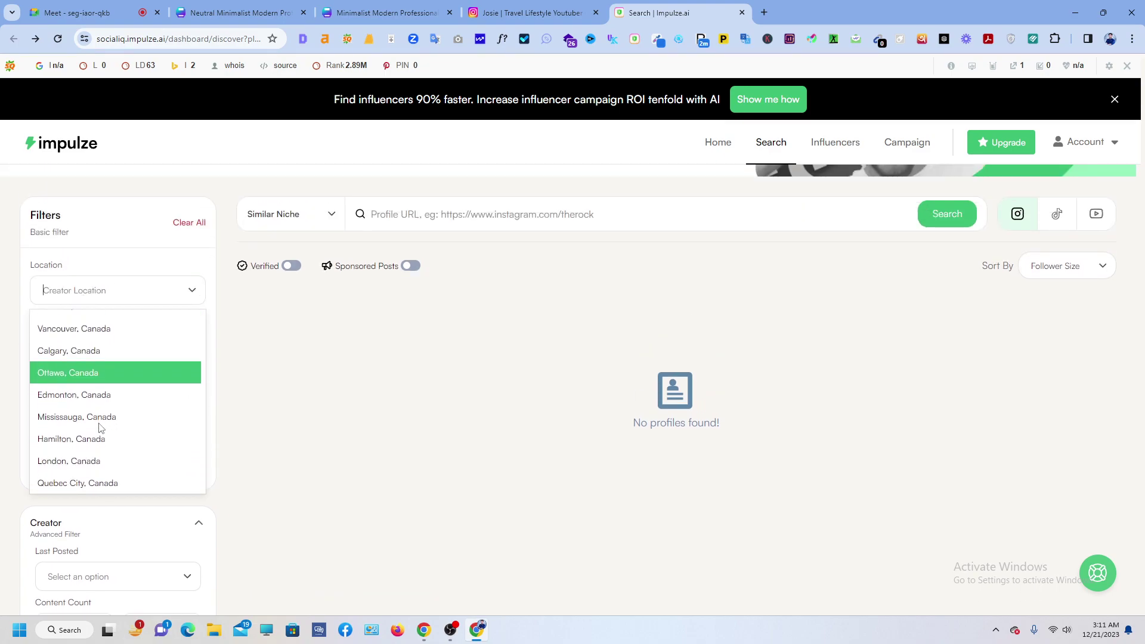
scroll(91, 440, down, 1)
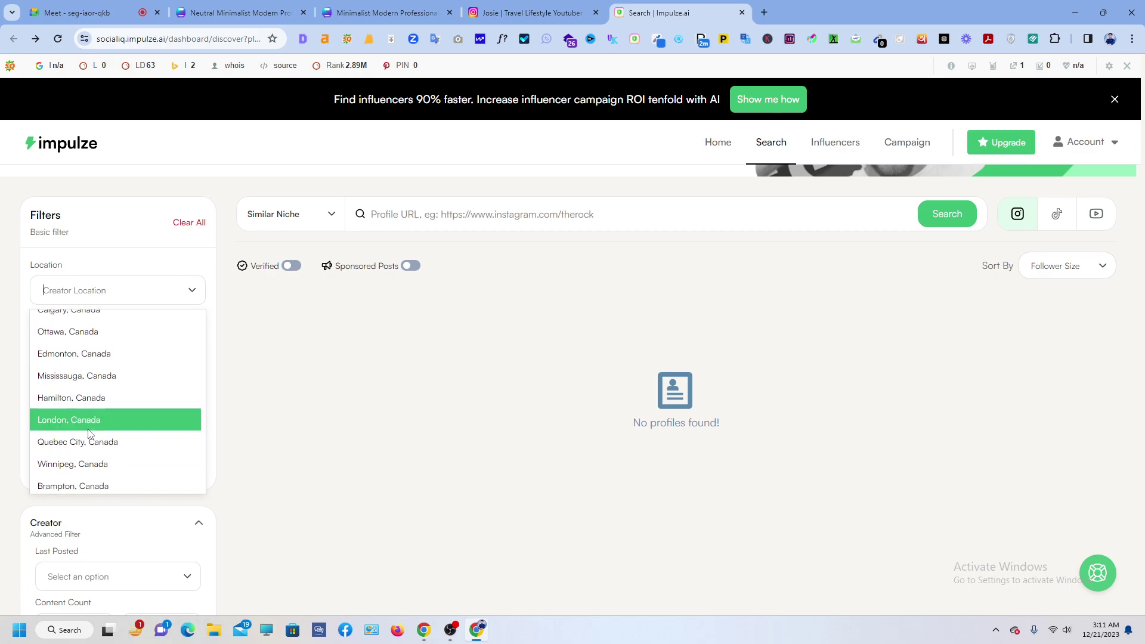
click(88, 428)
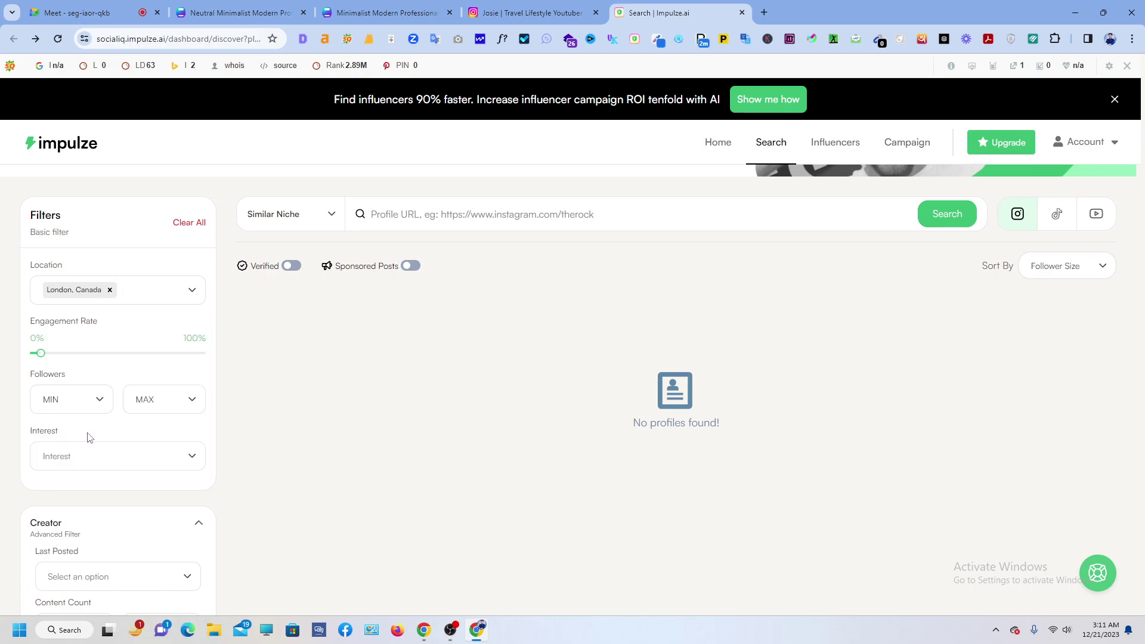
Limit the maximum follower count to 100 and run the search without a profile link.
click(94, 409)
click(144, 405)
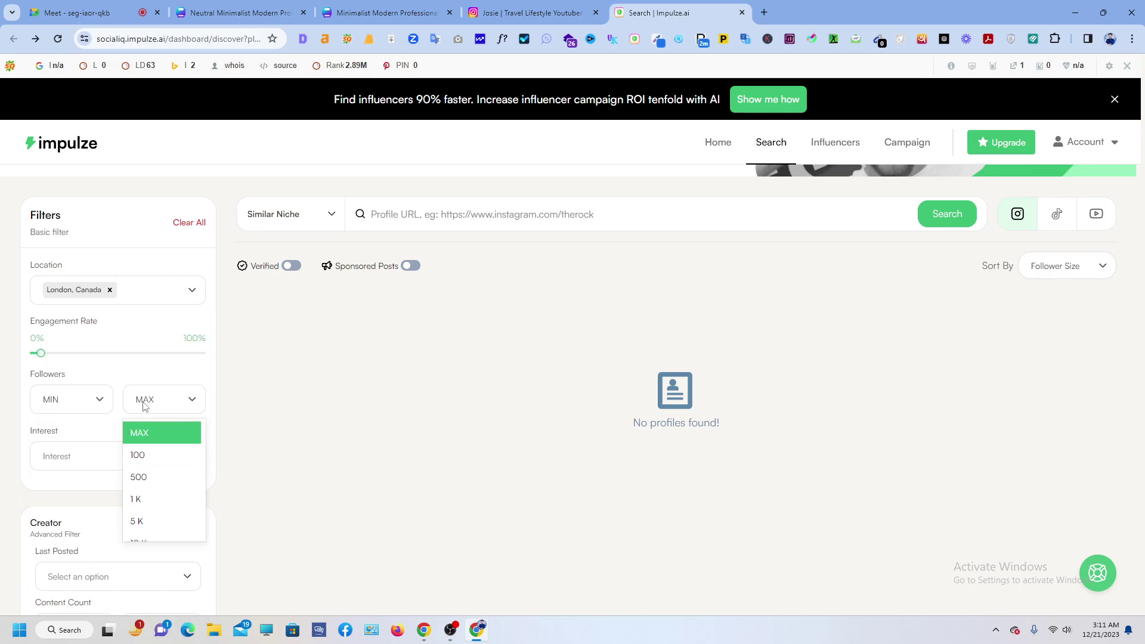
click(140, 455)
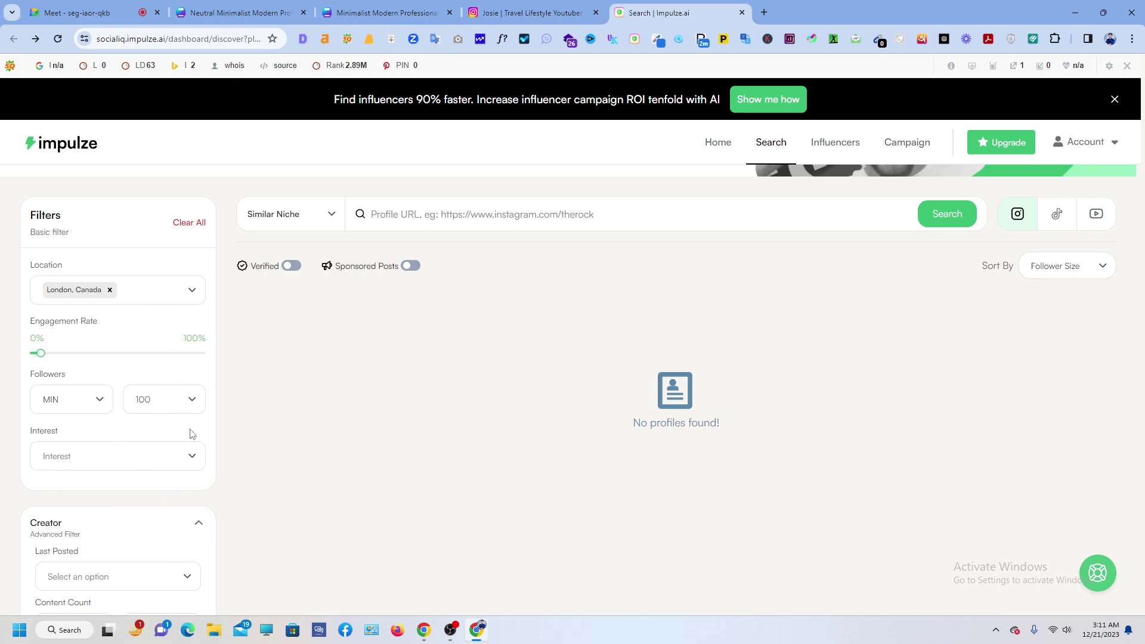
click(931, 221)
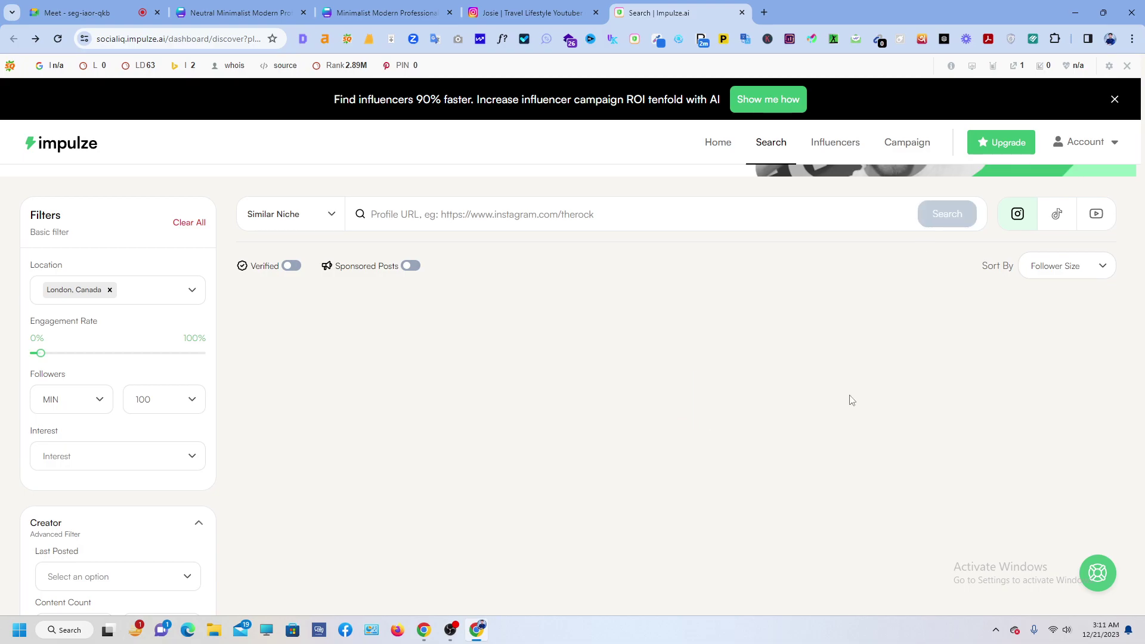
click(609, 213)
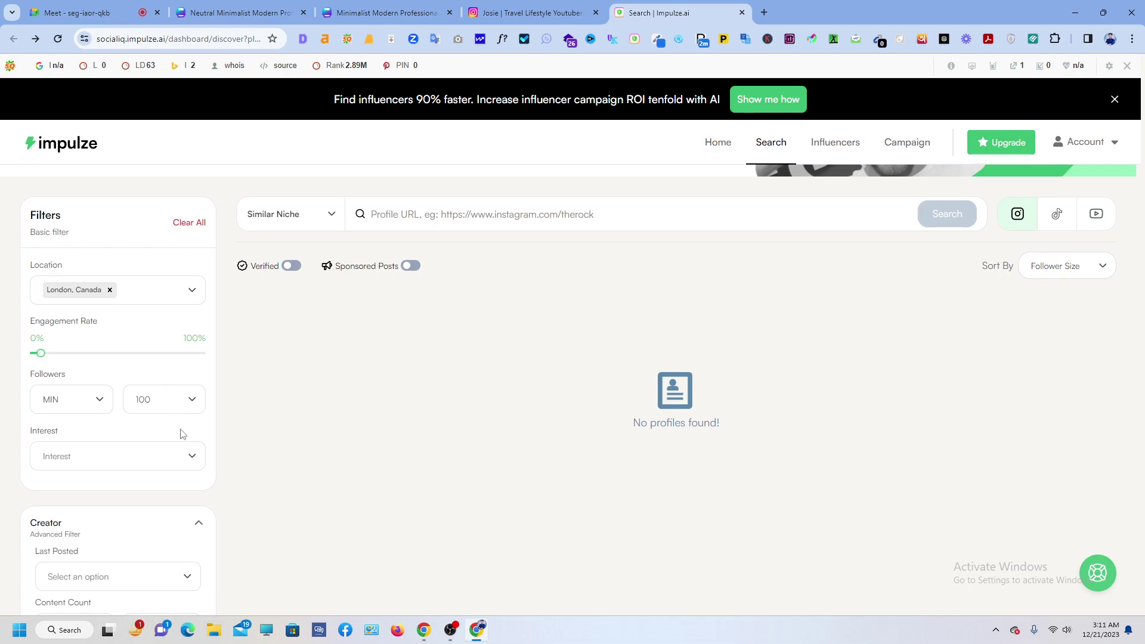
Set the maximum follower count to 500.
click(177, 401)
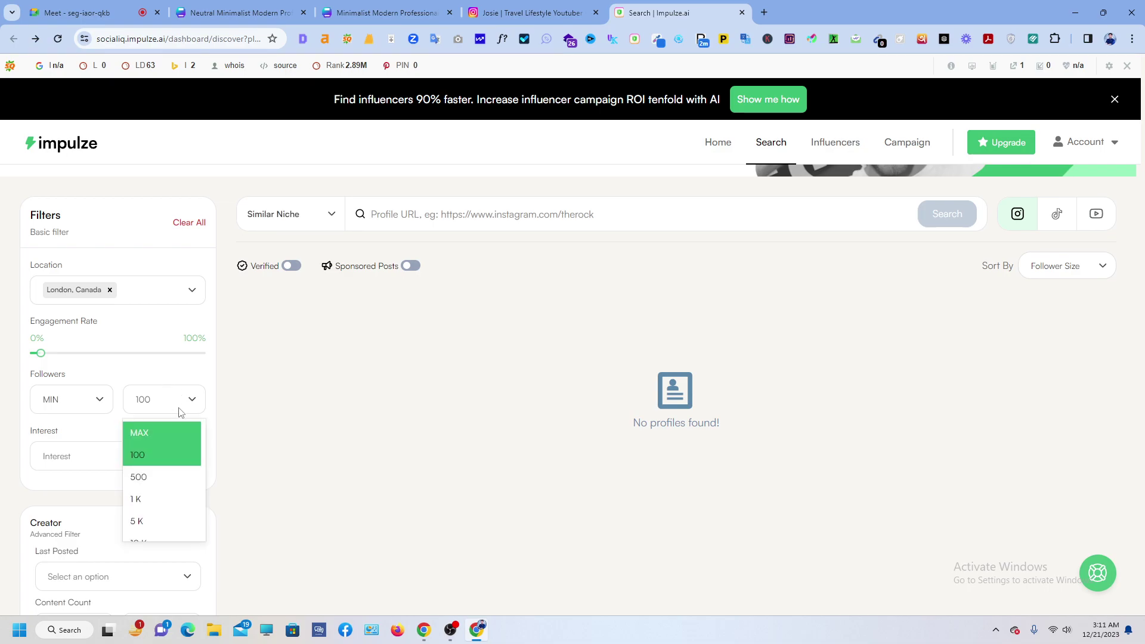
click(171, 464)
click(179, 401)
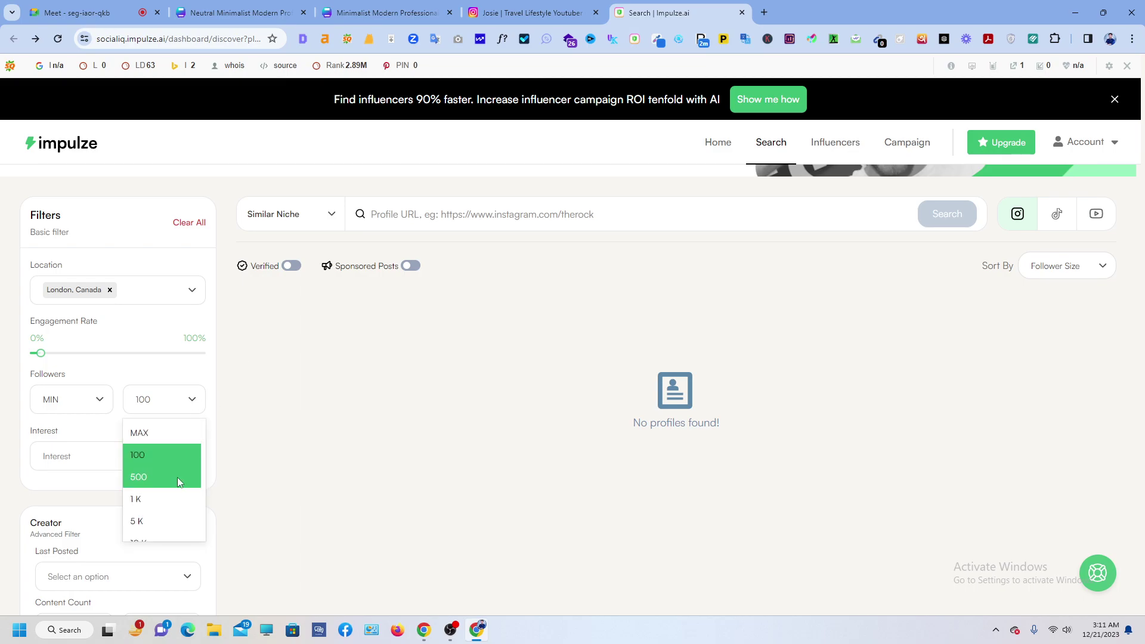
click(178, 477)
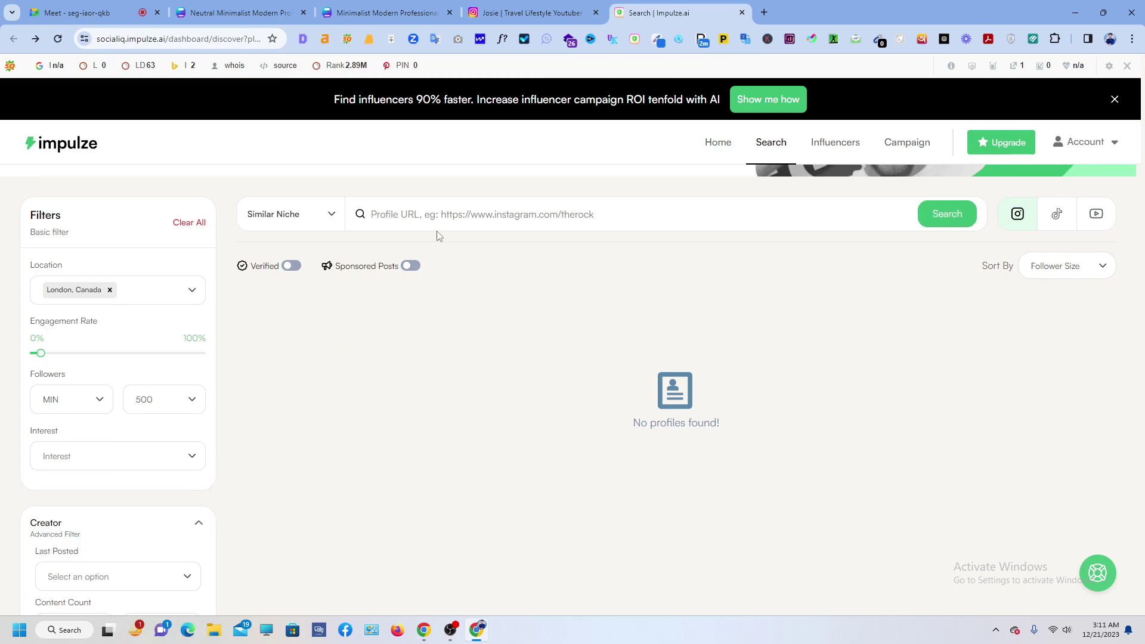
Try a Similar Niche search for "New Youtuber" with the current filters.
text(Ney Youtuber)
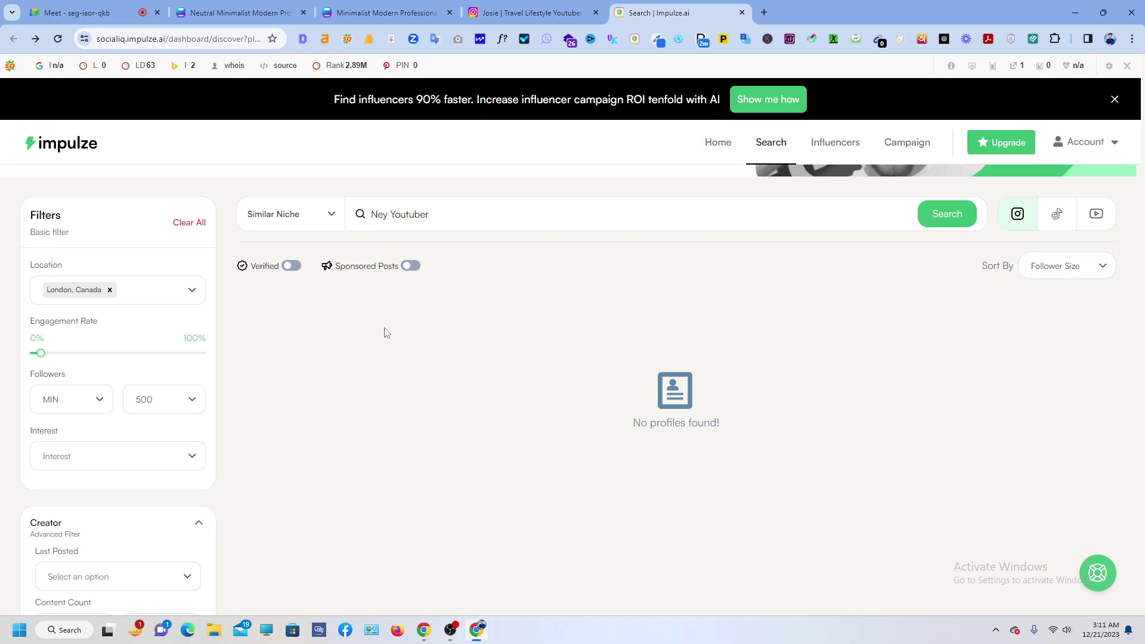
key(BackSpace)
text(w)
click(945, 220)
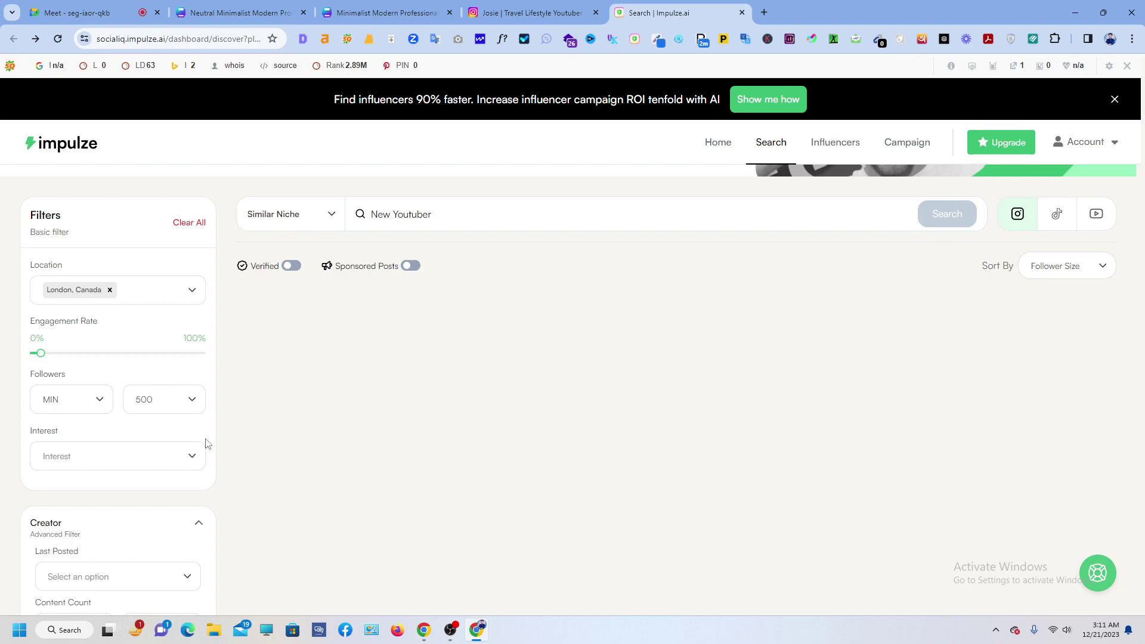
Change the search type to Bio Keywords and search for "new youtuber".
scroll(443, 459, down, 1)
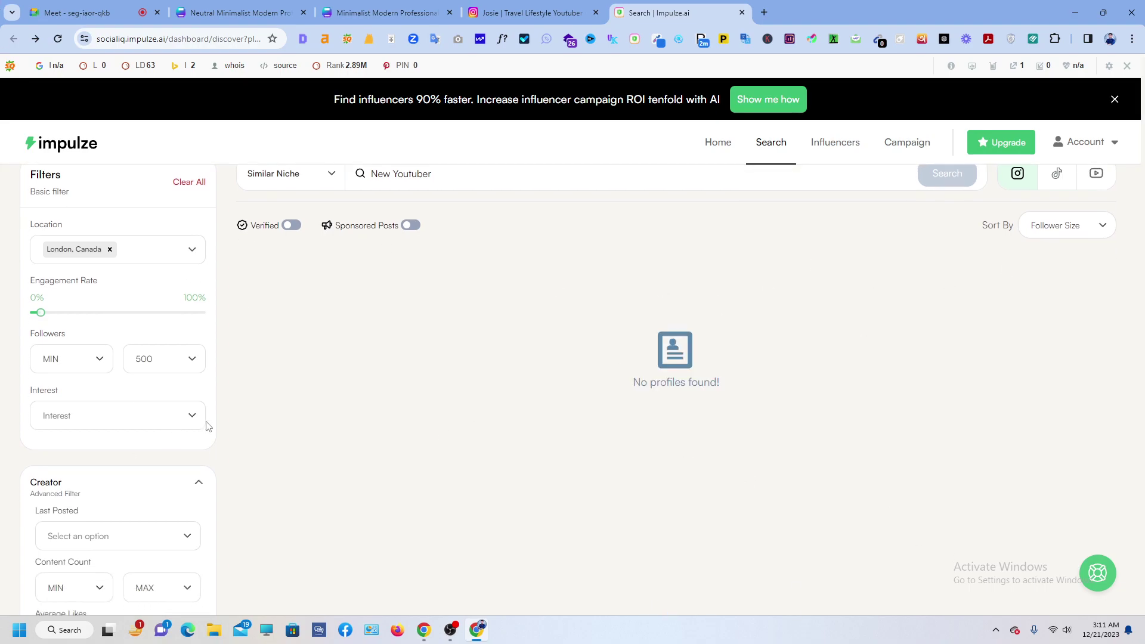
scroll(100, 265, up, 2)
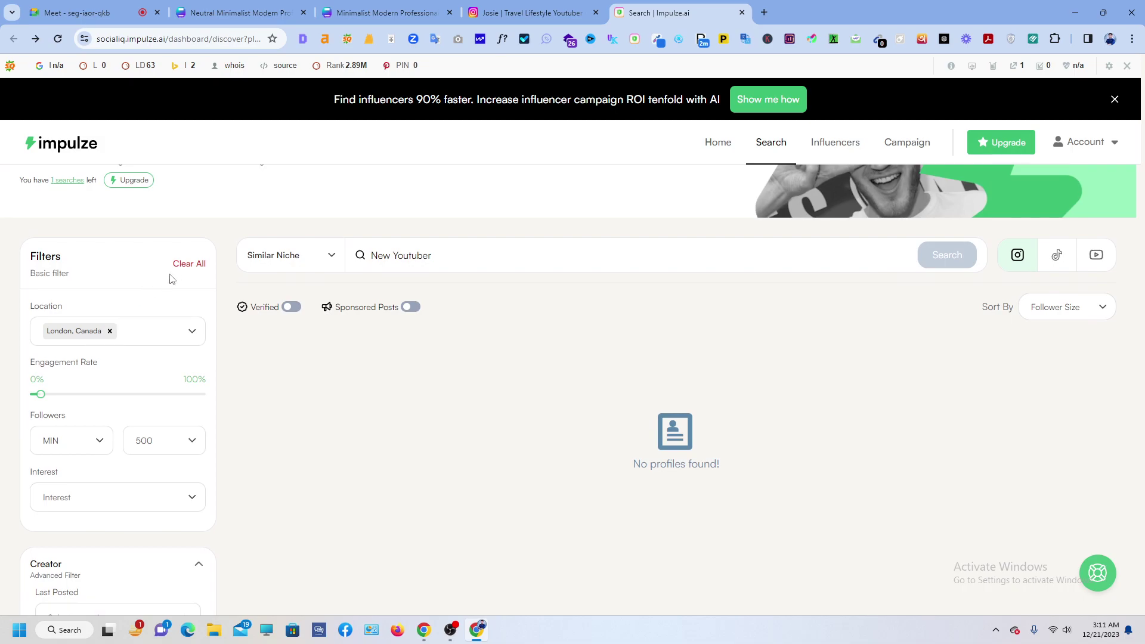
scroll(179, 525, down, 3)
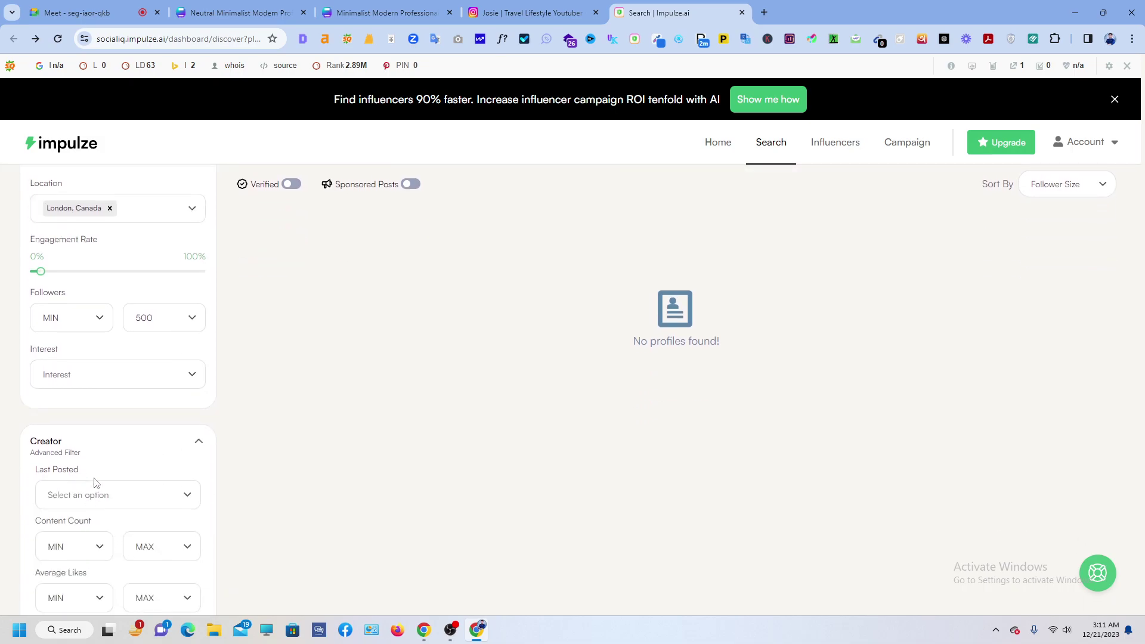
scroll(107, 429, up, 3)
scroll(109, 368, up, 1)
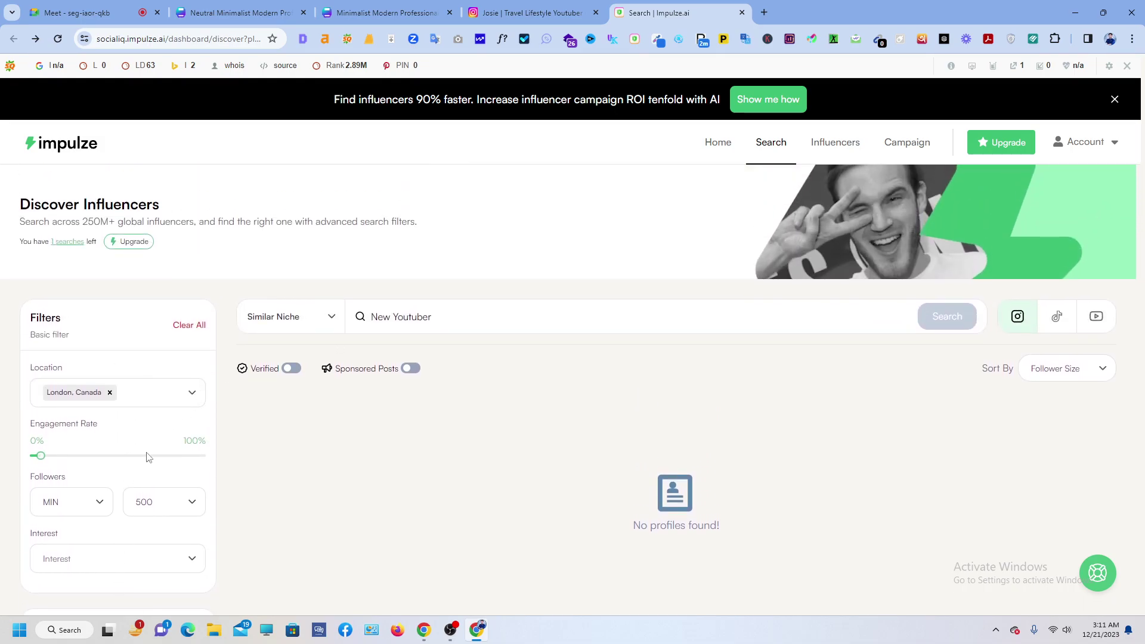
click(305, 316)
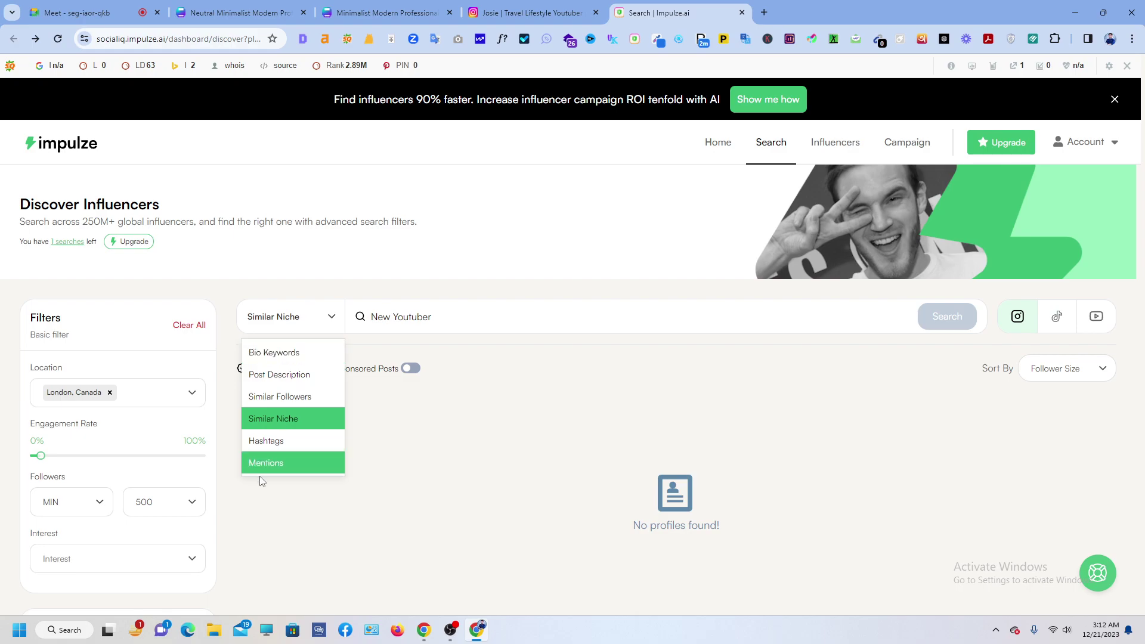
click(260, 353)
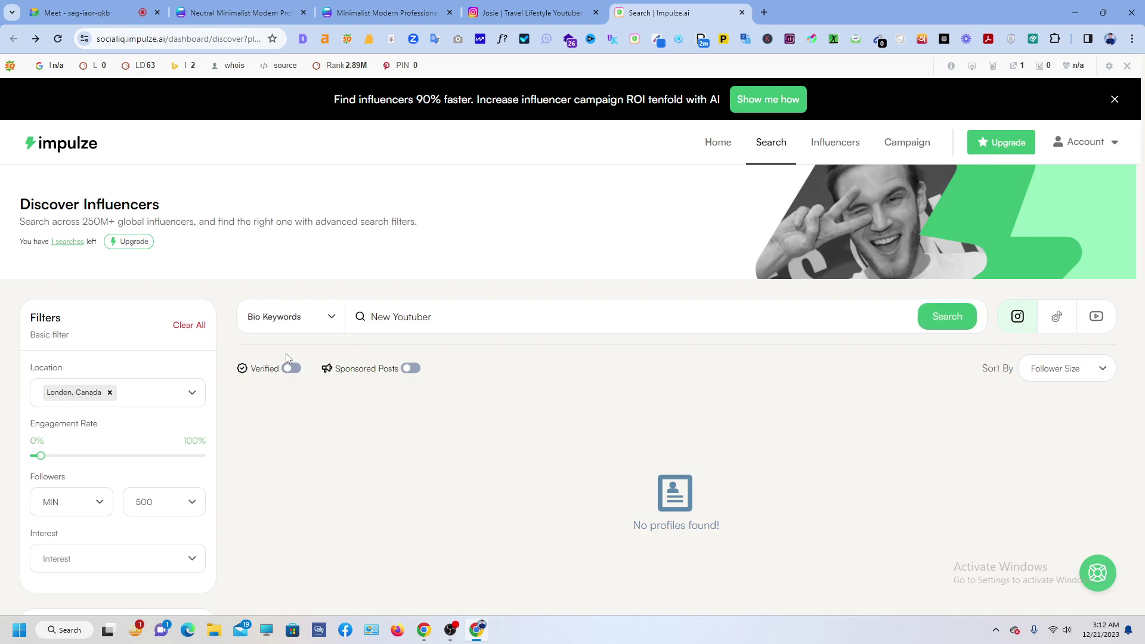
click(951, 317)
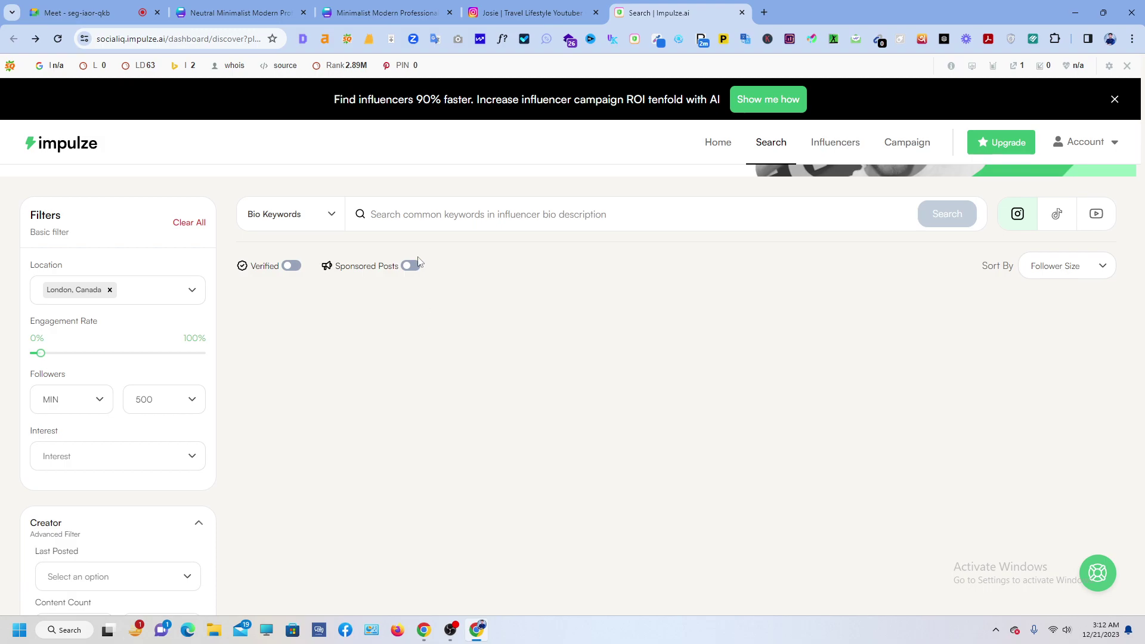
text(new youtuber)
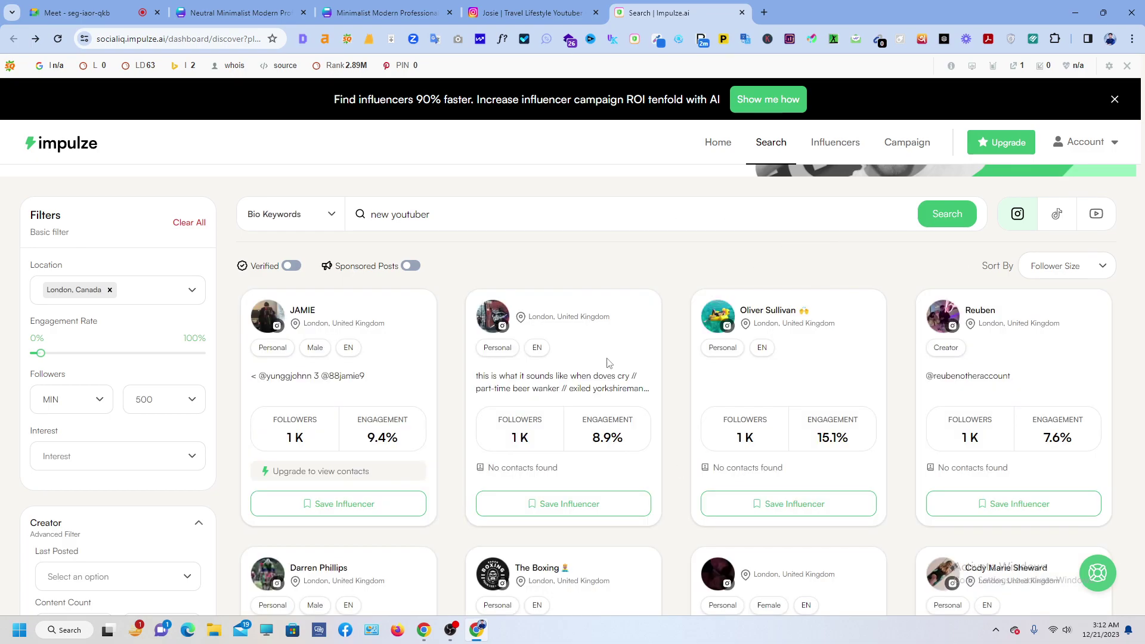
Examine the follower counts, engagement rates and contact availability of the creators in the search results.
scroll(209, 389, down, 2)
scroll(256, 460, down, 3)
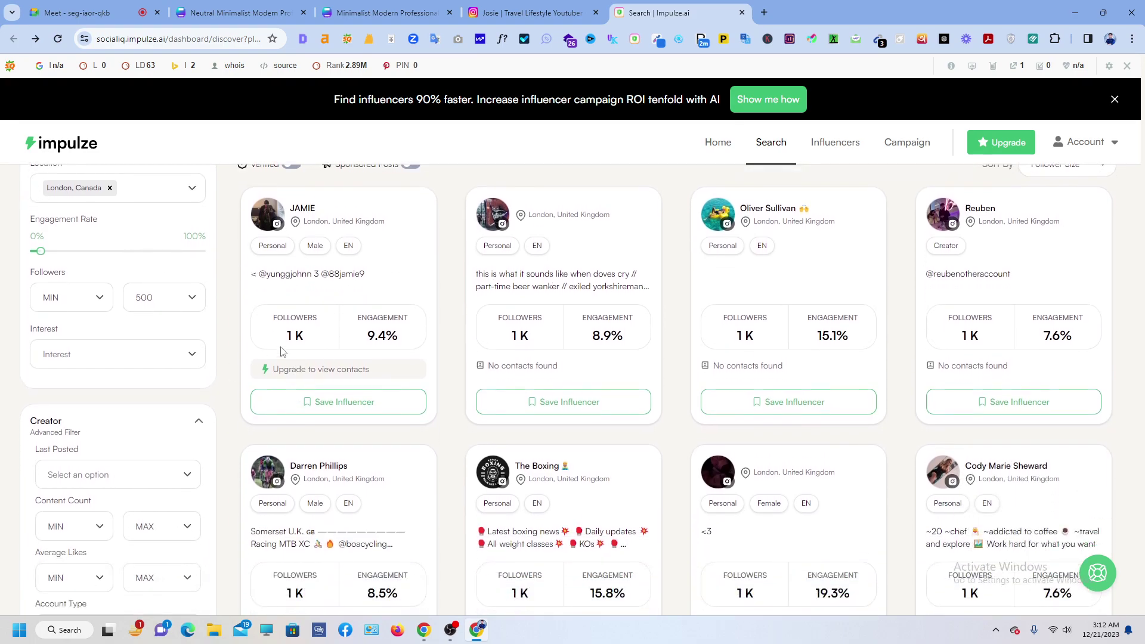
scroll(263, 460, up, 3)
scroll(310, 377, down, 1)
triple_click(314, 380)
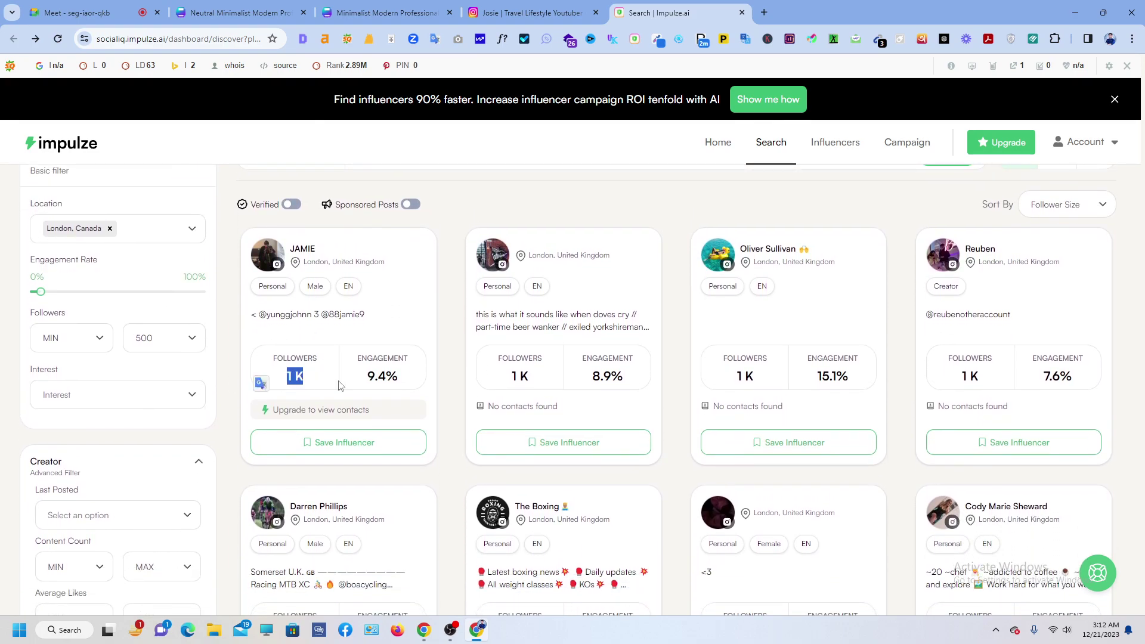
double_click(533, 380)
scroll(597, 382, down, 3)
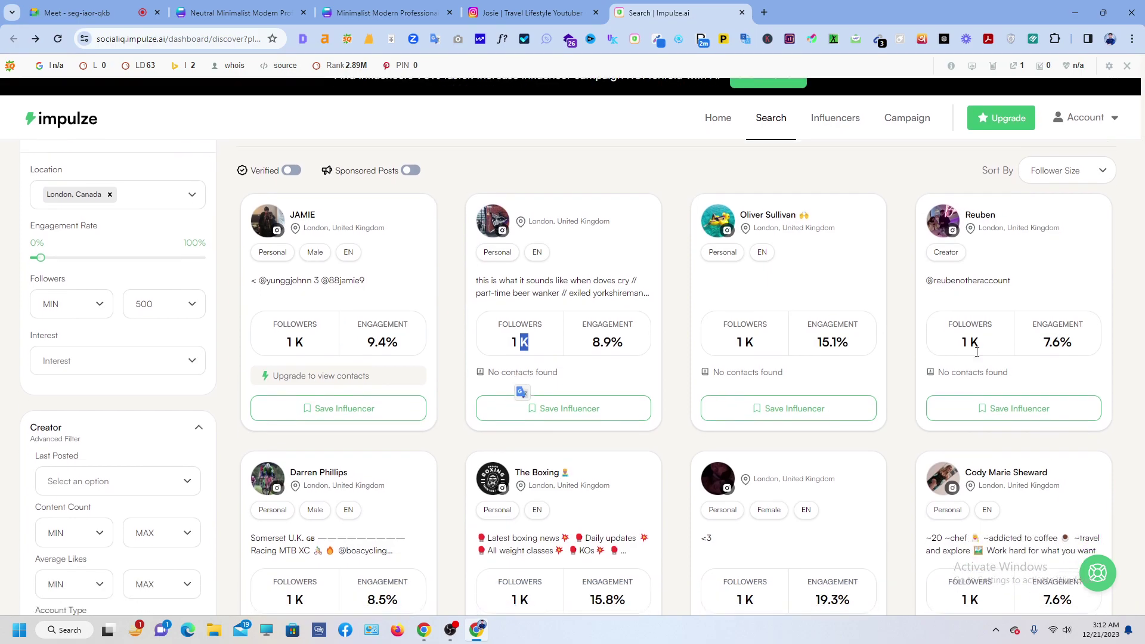
scroll(636, 382, down, 8)
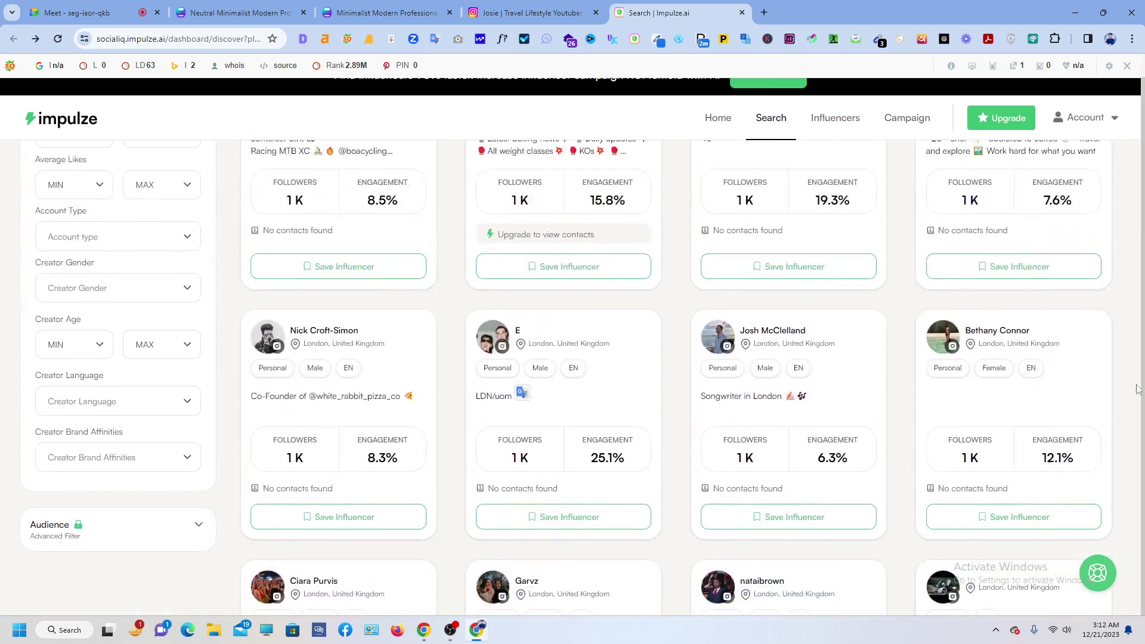
scroll(656, 400, down, 2)
Return to the start of the results and open the first creator's Instagram profile.
scroll(690, 409, up, 8)
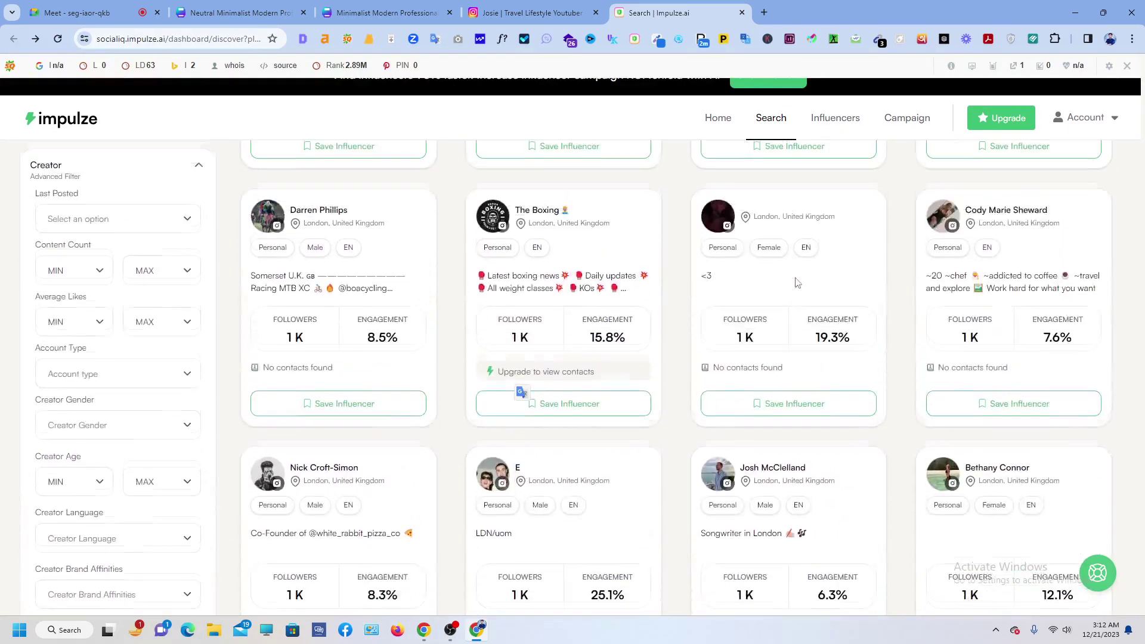
scroll(733, 420, up, 5)
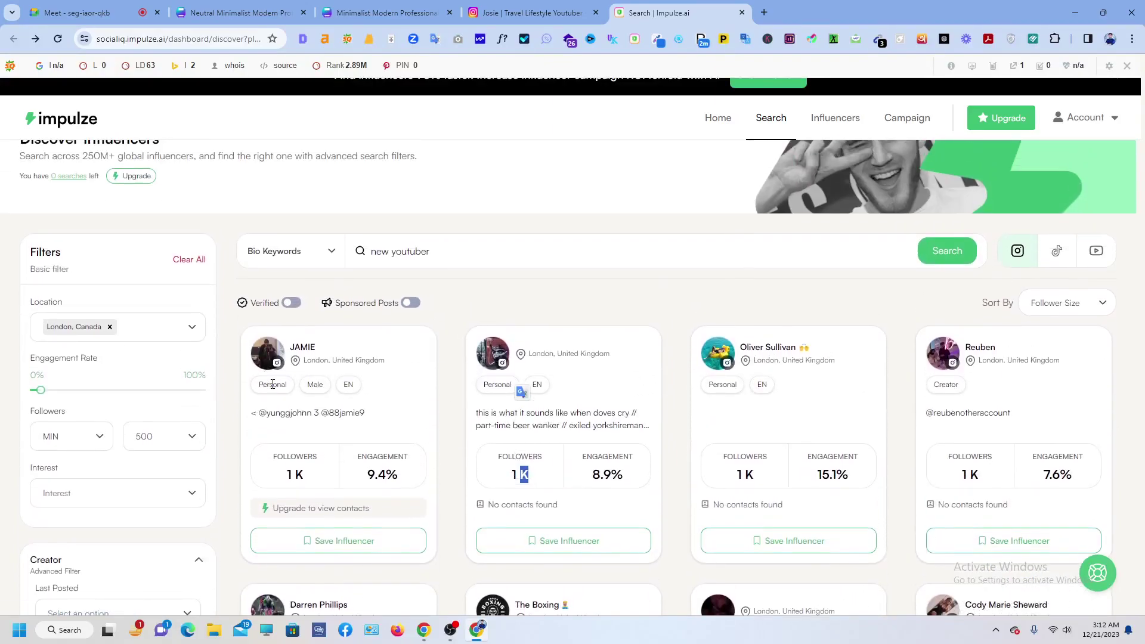
scroll(307, 387, down, 2)
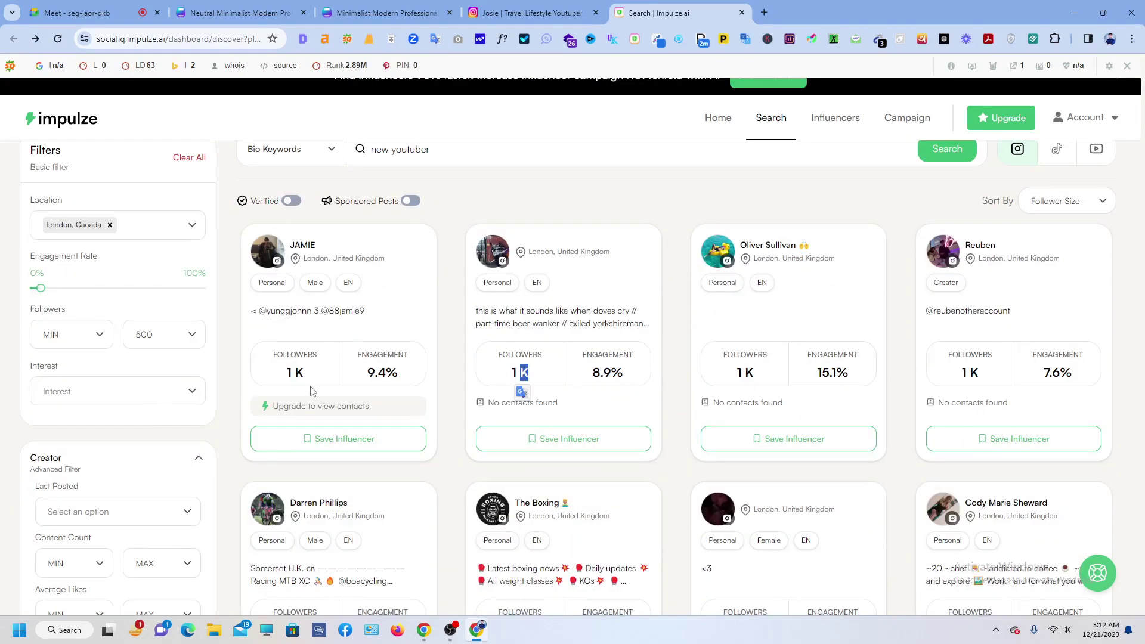
click(303, 246)
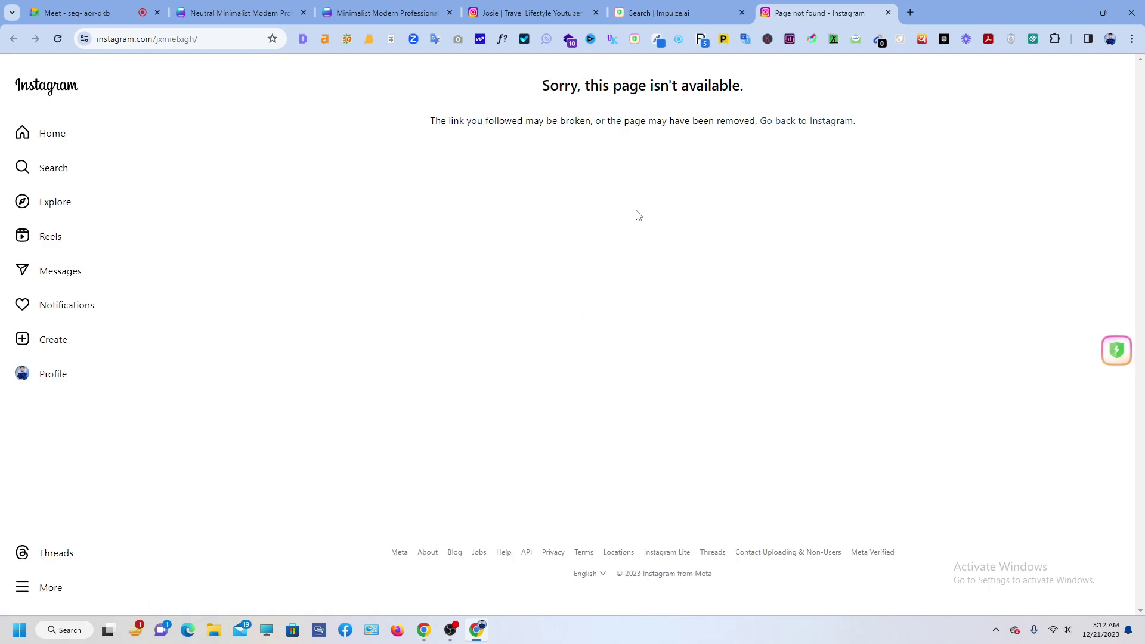
Return to the Impulze search results and save the second creator to the General group.
click(657, 12)
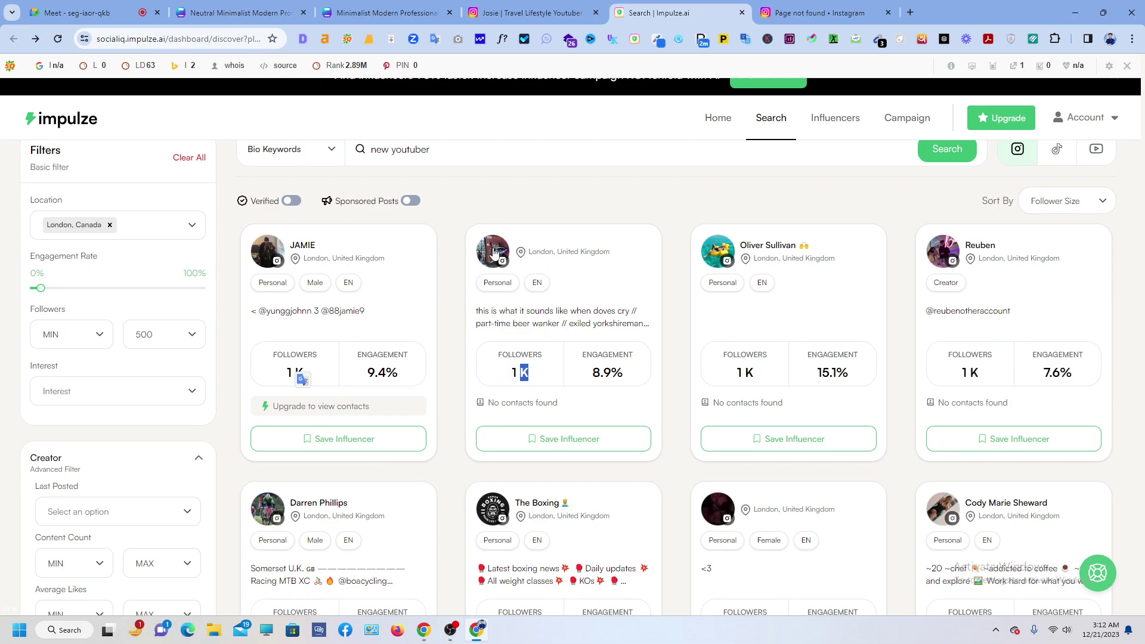
click(498, 280)
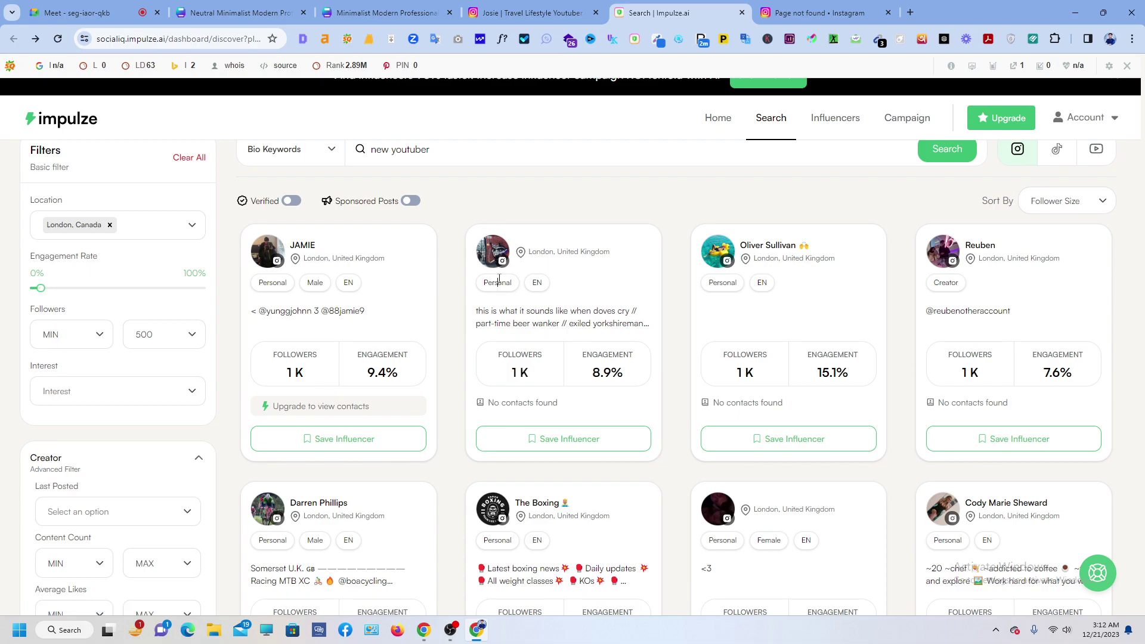
click(546, 446)
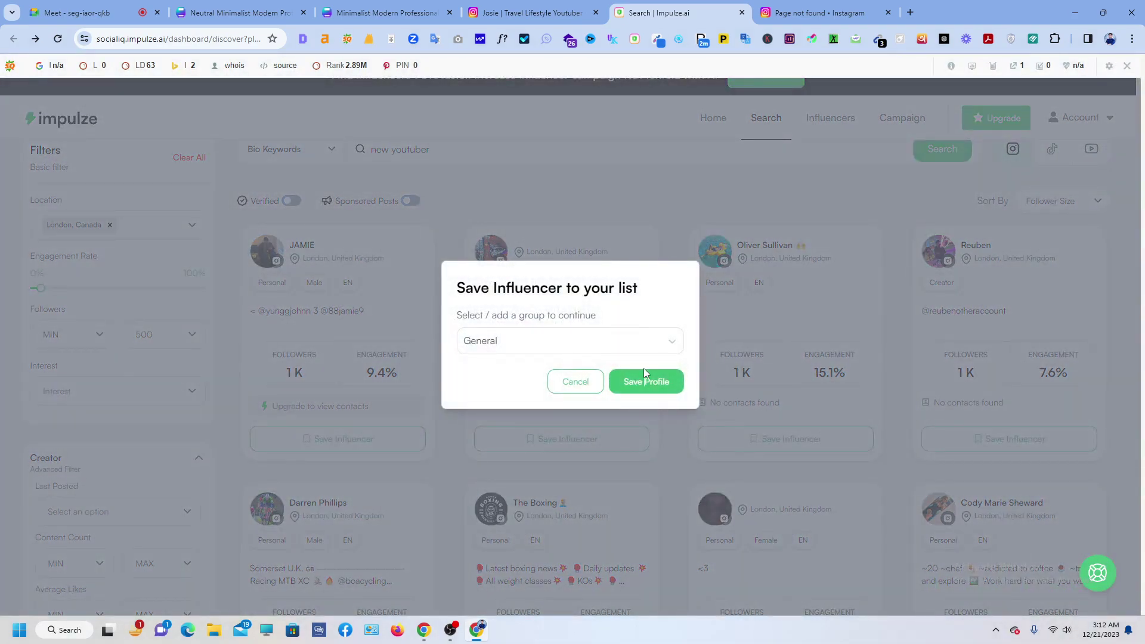
click(628, 384)
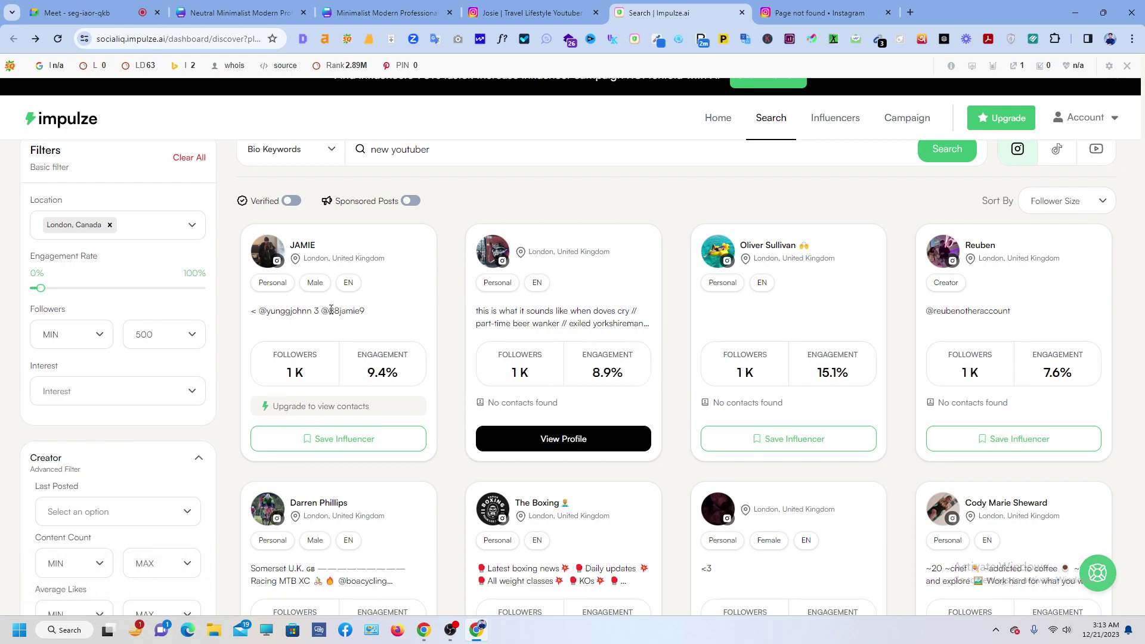
Open the Instagram profiles of the third and second creators from the first row of search results.
drag(331, 311, 320, 311)
click(727, 262)
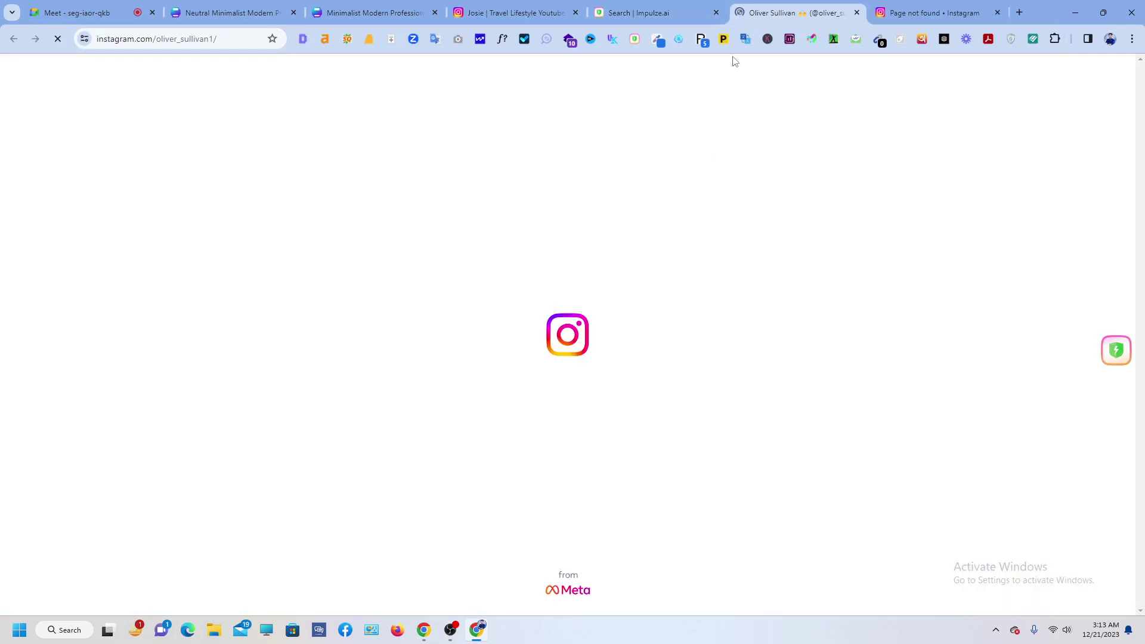
click(624, 16)
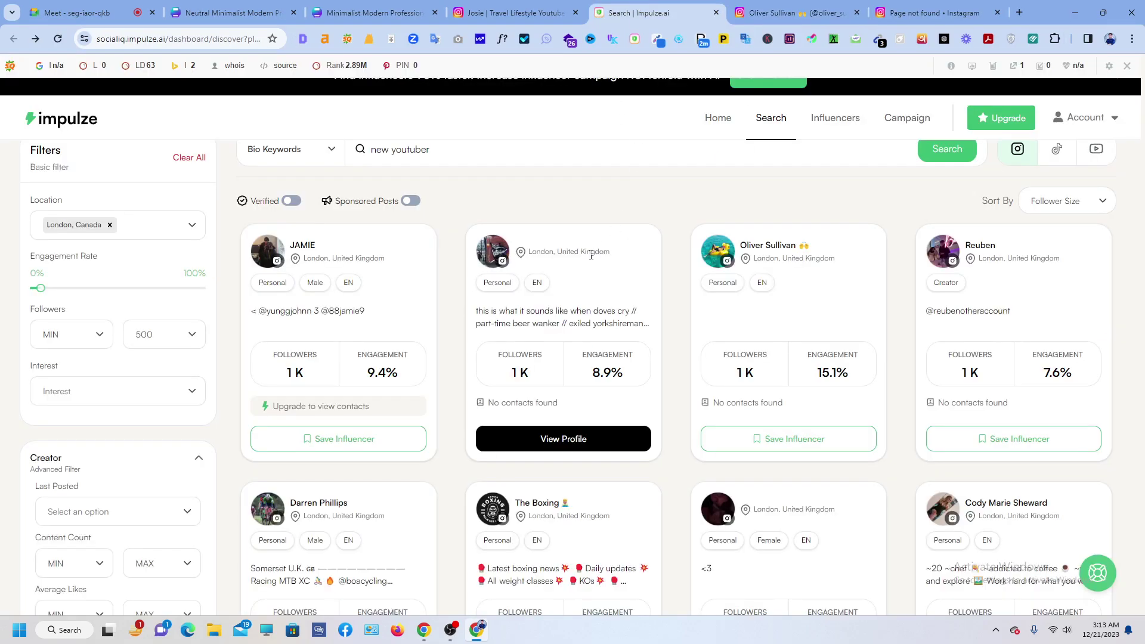
click(503, 262)
key(ctrl+Tab)
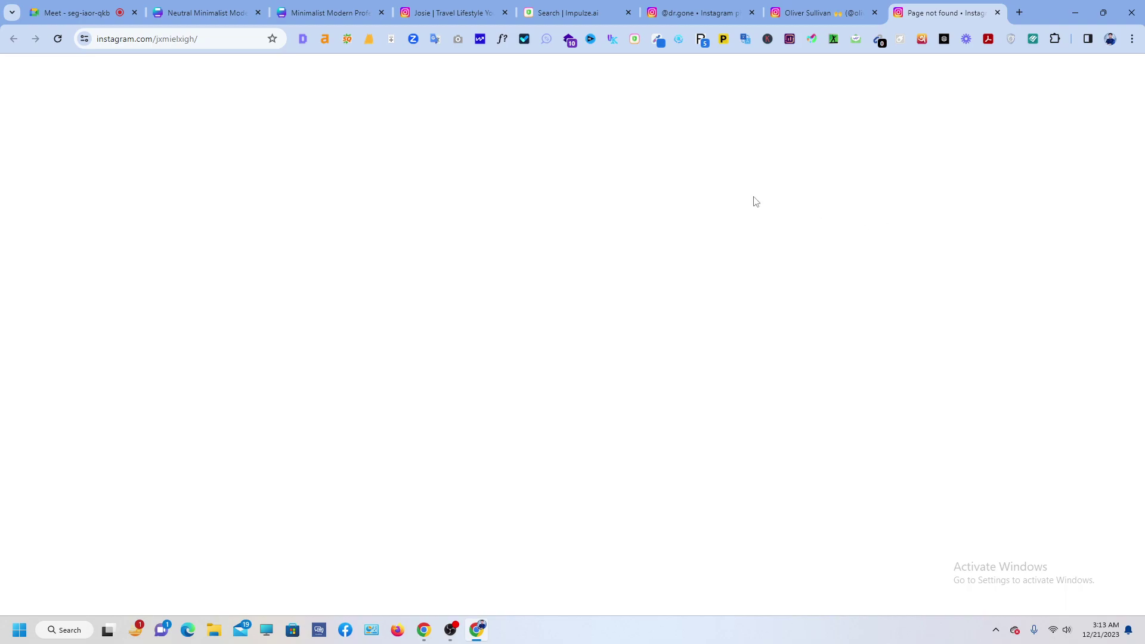
click(698, 12)
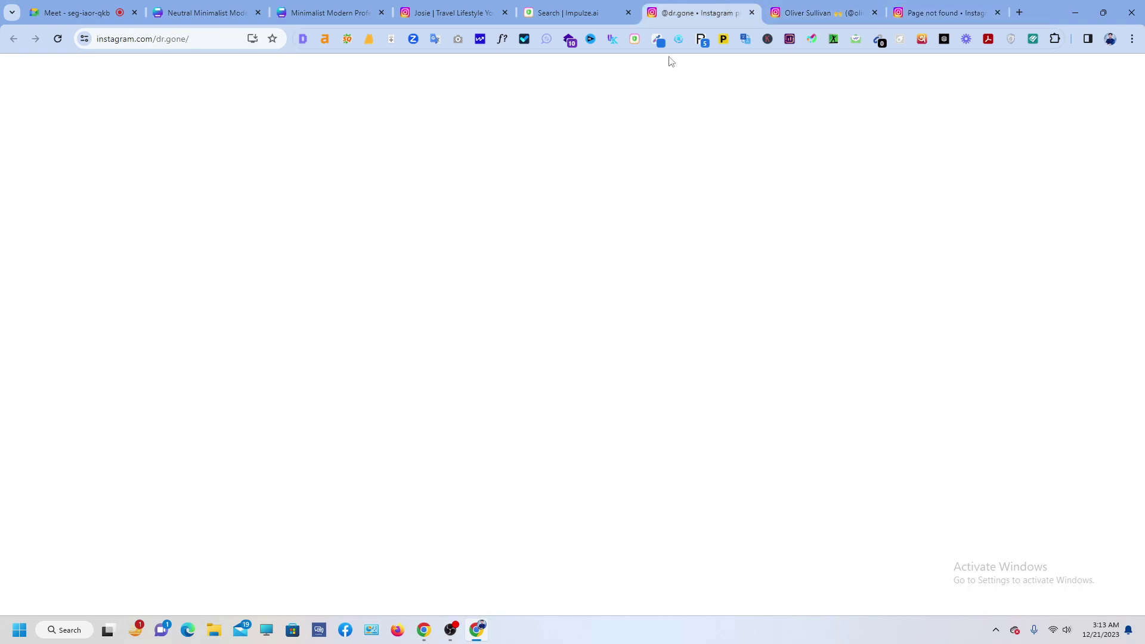
Return to the Impulze results, check contact availability on the creator cards, and open The Boxing creator's Instagram profile.
click(599, 17)
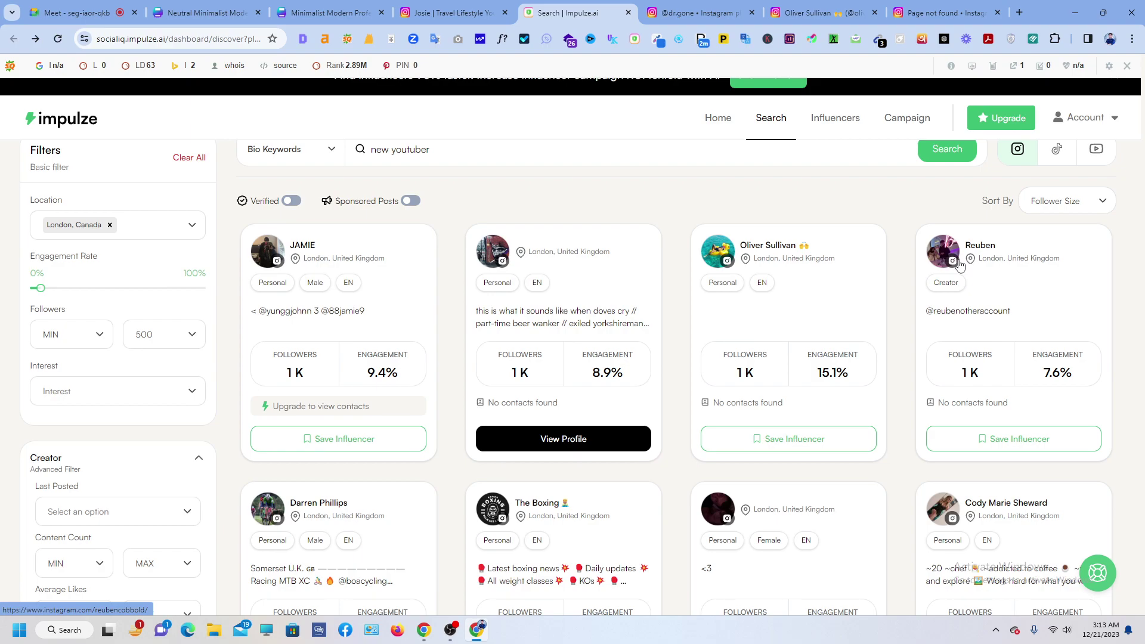
scroll(501, 495, down, 3)
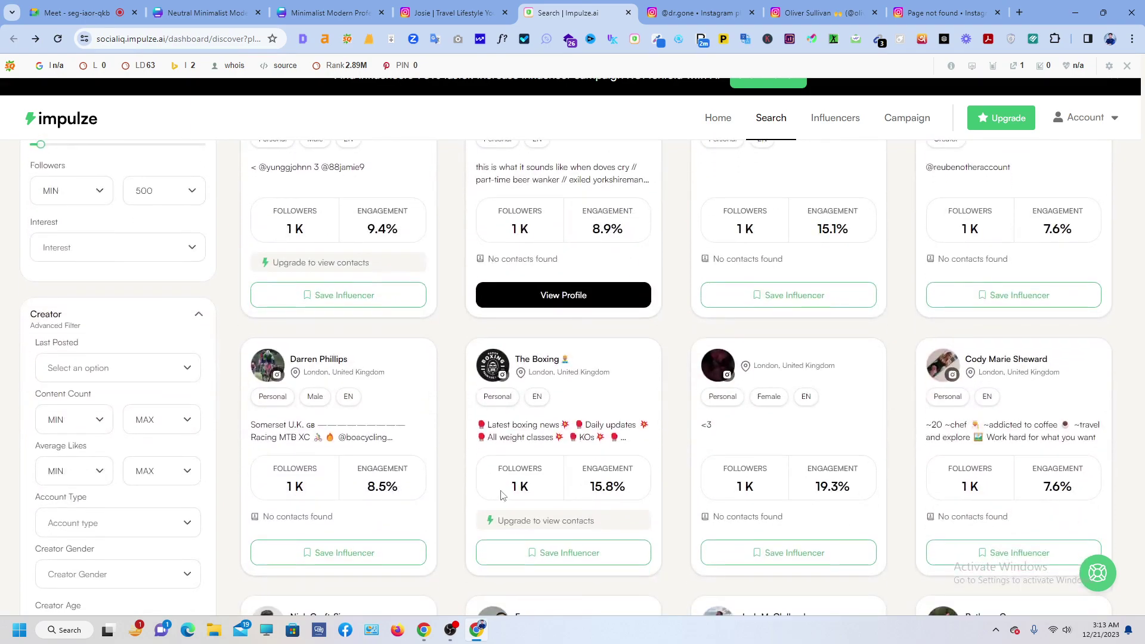
drag(1025, 260, 931, 261)
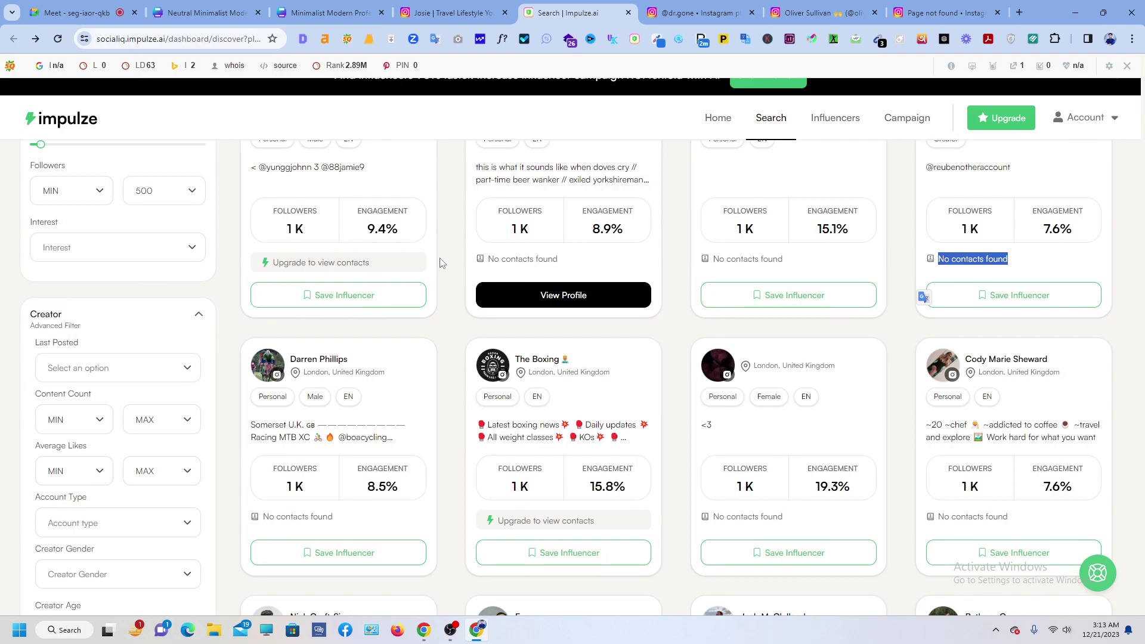
scroll(442, 263, down, 2)
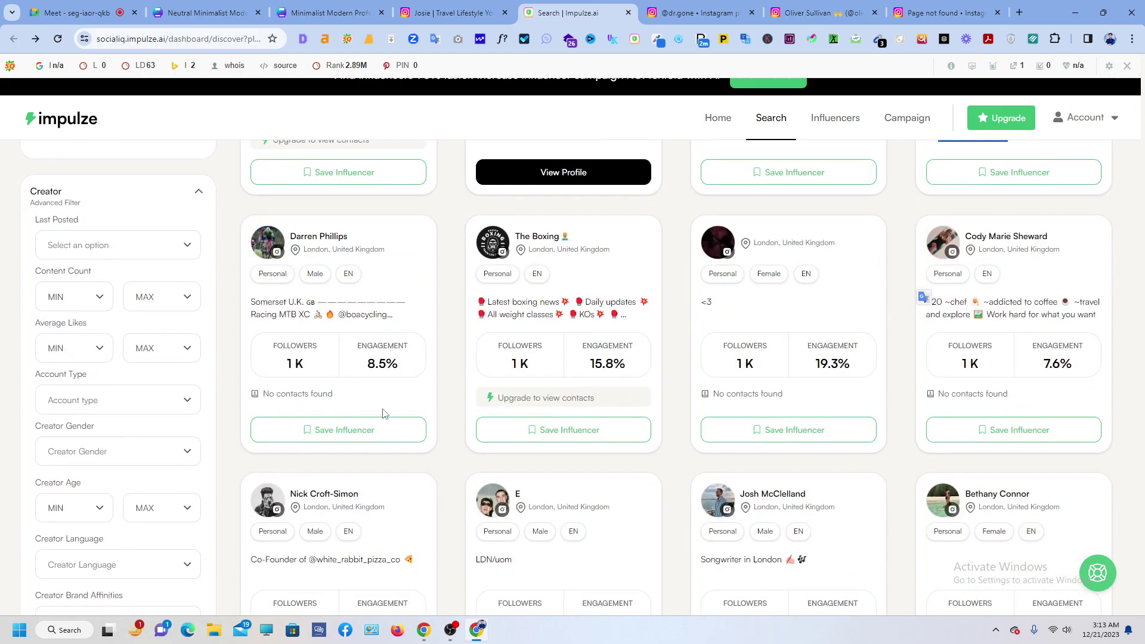
scroll(454, 387, down, 1)
scroll(961, 299, down, 2)
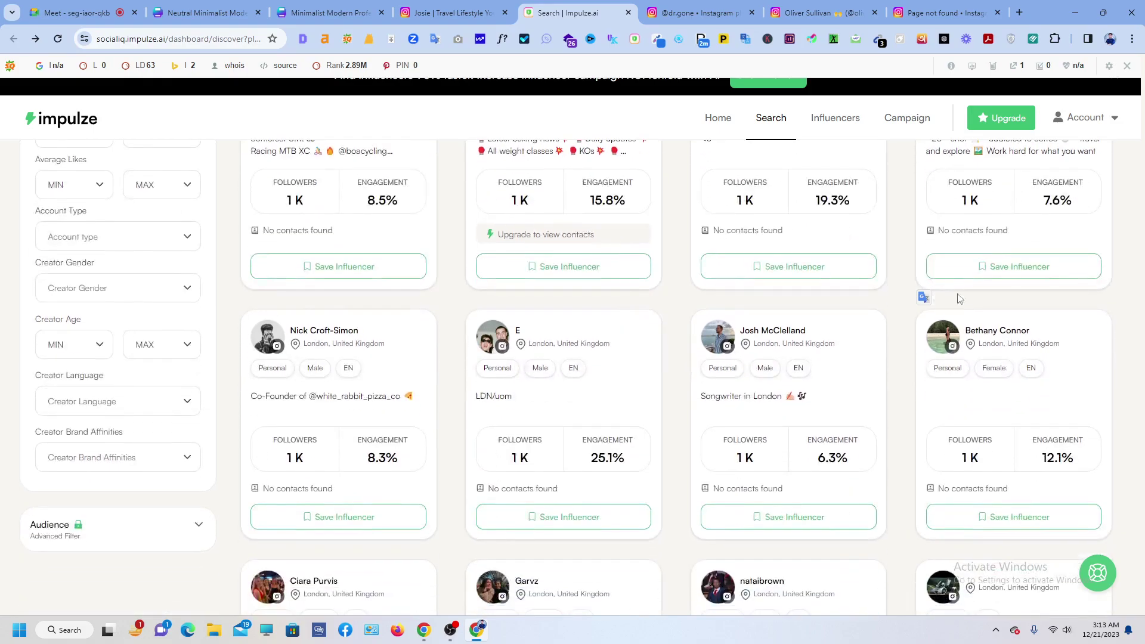
scroll(961, 299, up, 1)
scroll(512, 275, up, 1)
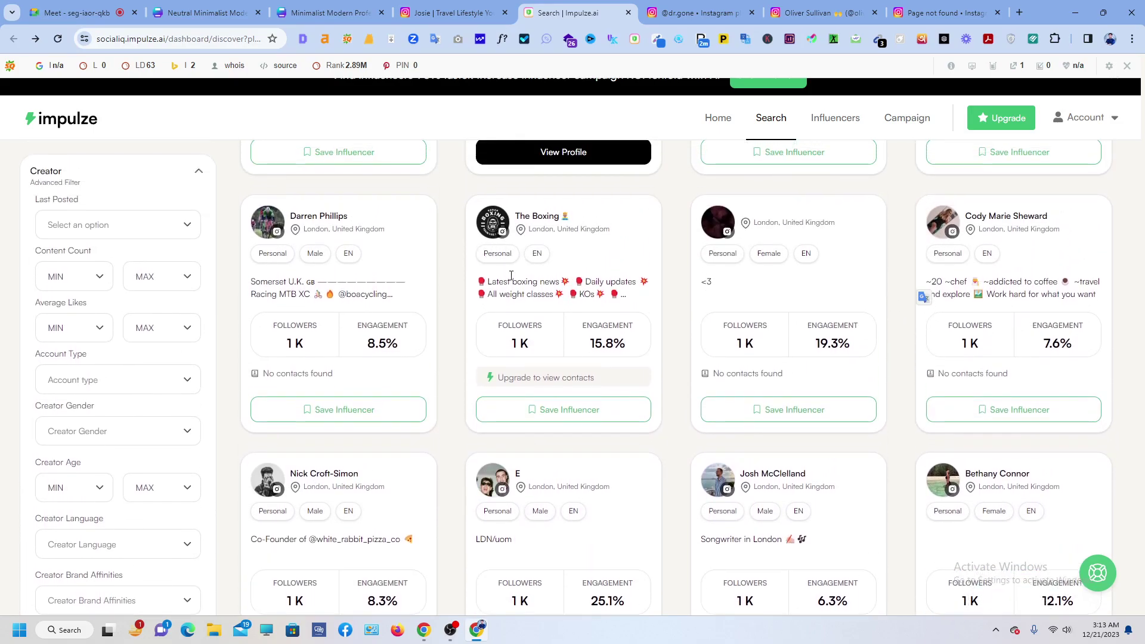
click(505, 233)
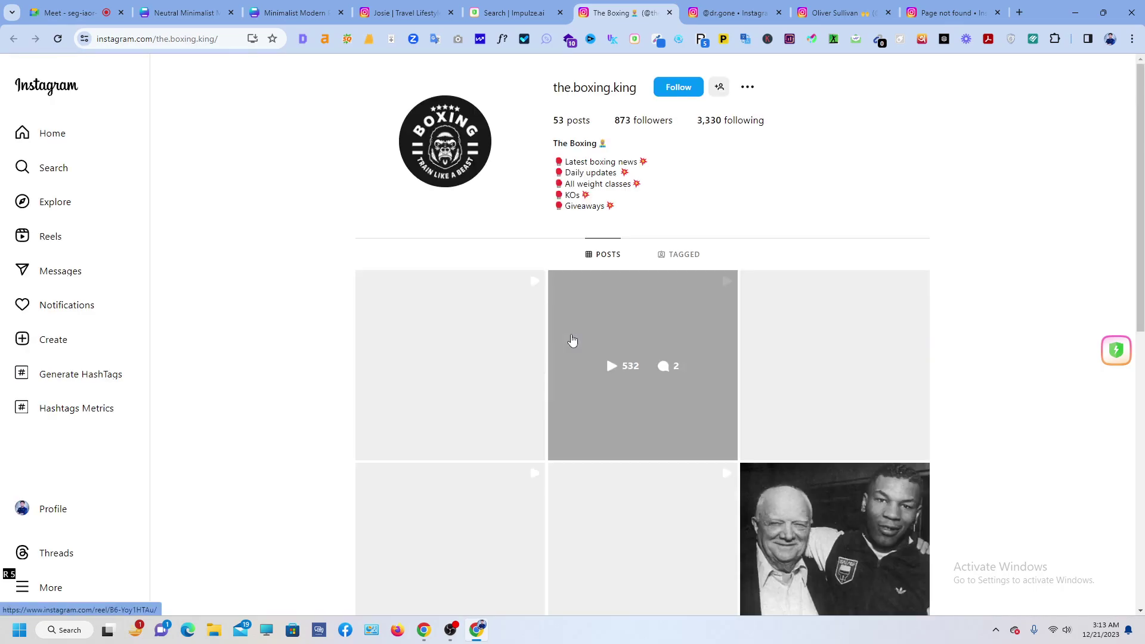
Review the the.boxing.king profile's bio and posts, and follow the account.
scroll(974, 356, down, 4)
scroll(660, 159, up, 5)
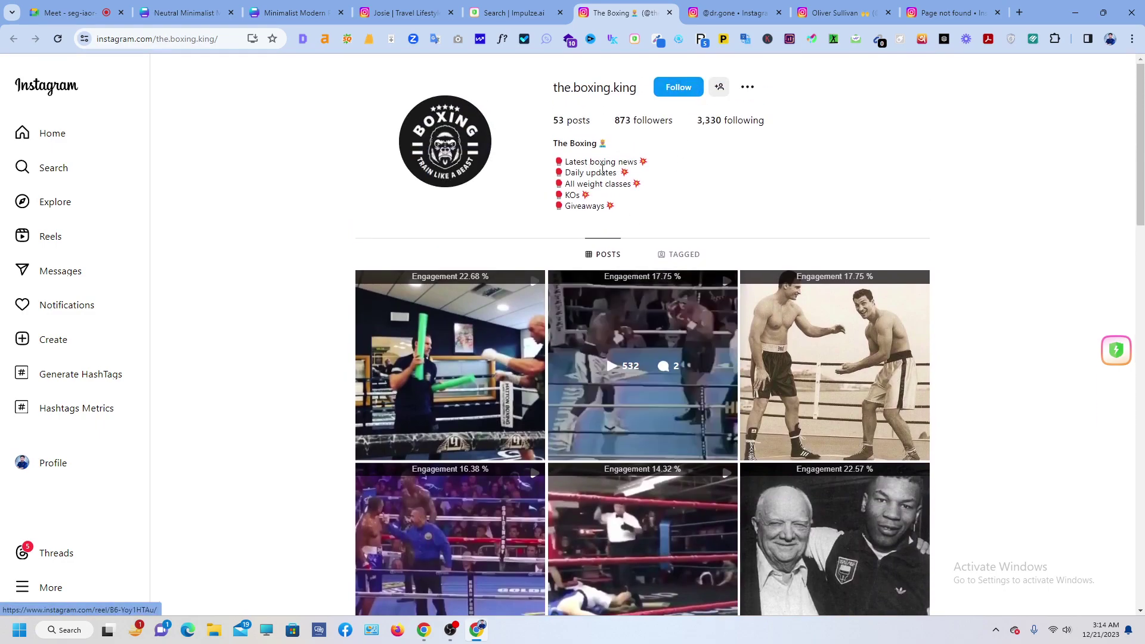
scroll(546, 209, down, 1)
scroll(552, 217, up, 1)
click(675, 97)
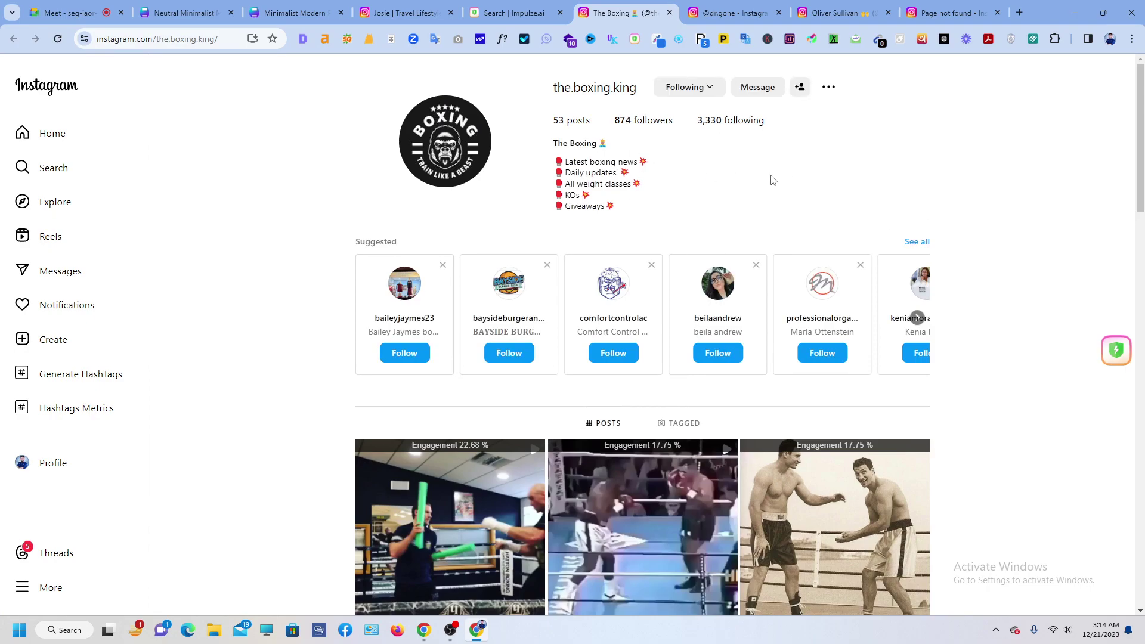
Open the first video post in the the.boxing.king profile's post grid.
scroll(541, 275, down, 4)
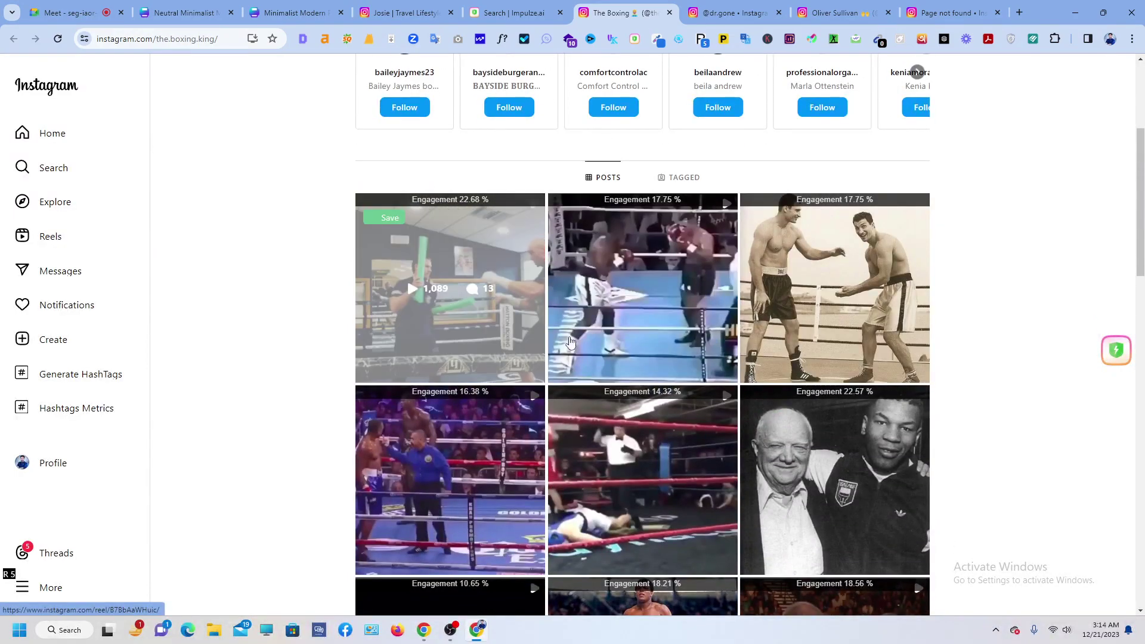
scroll(610, 326, down, 1)
click(609, 327)
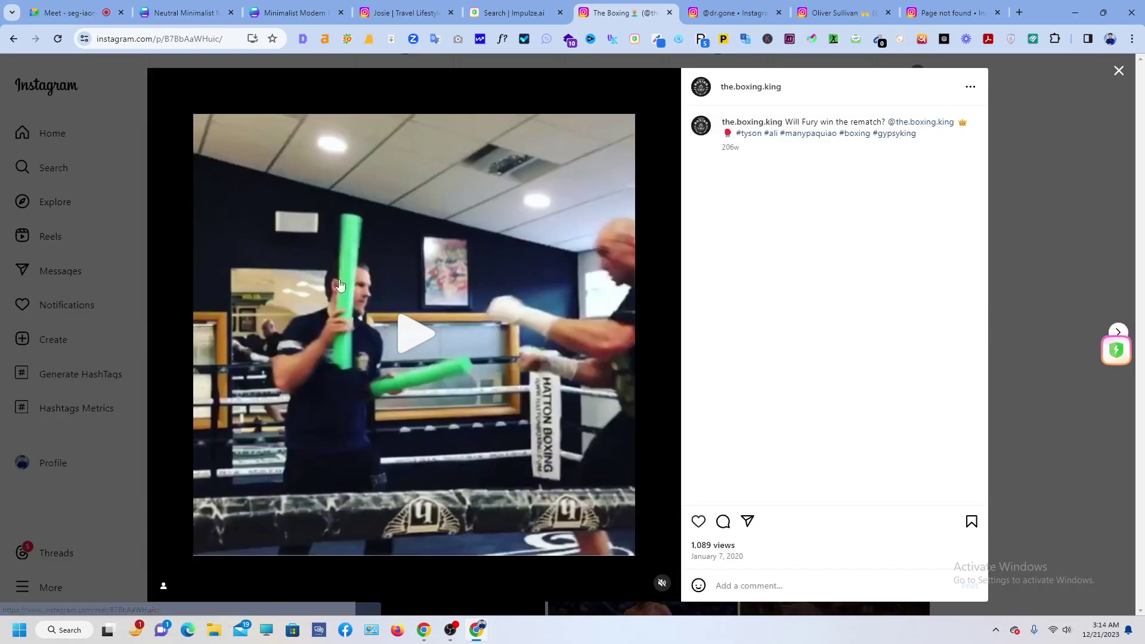